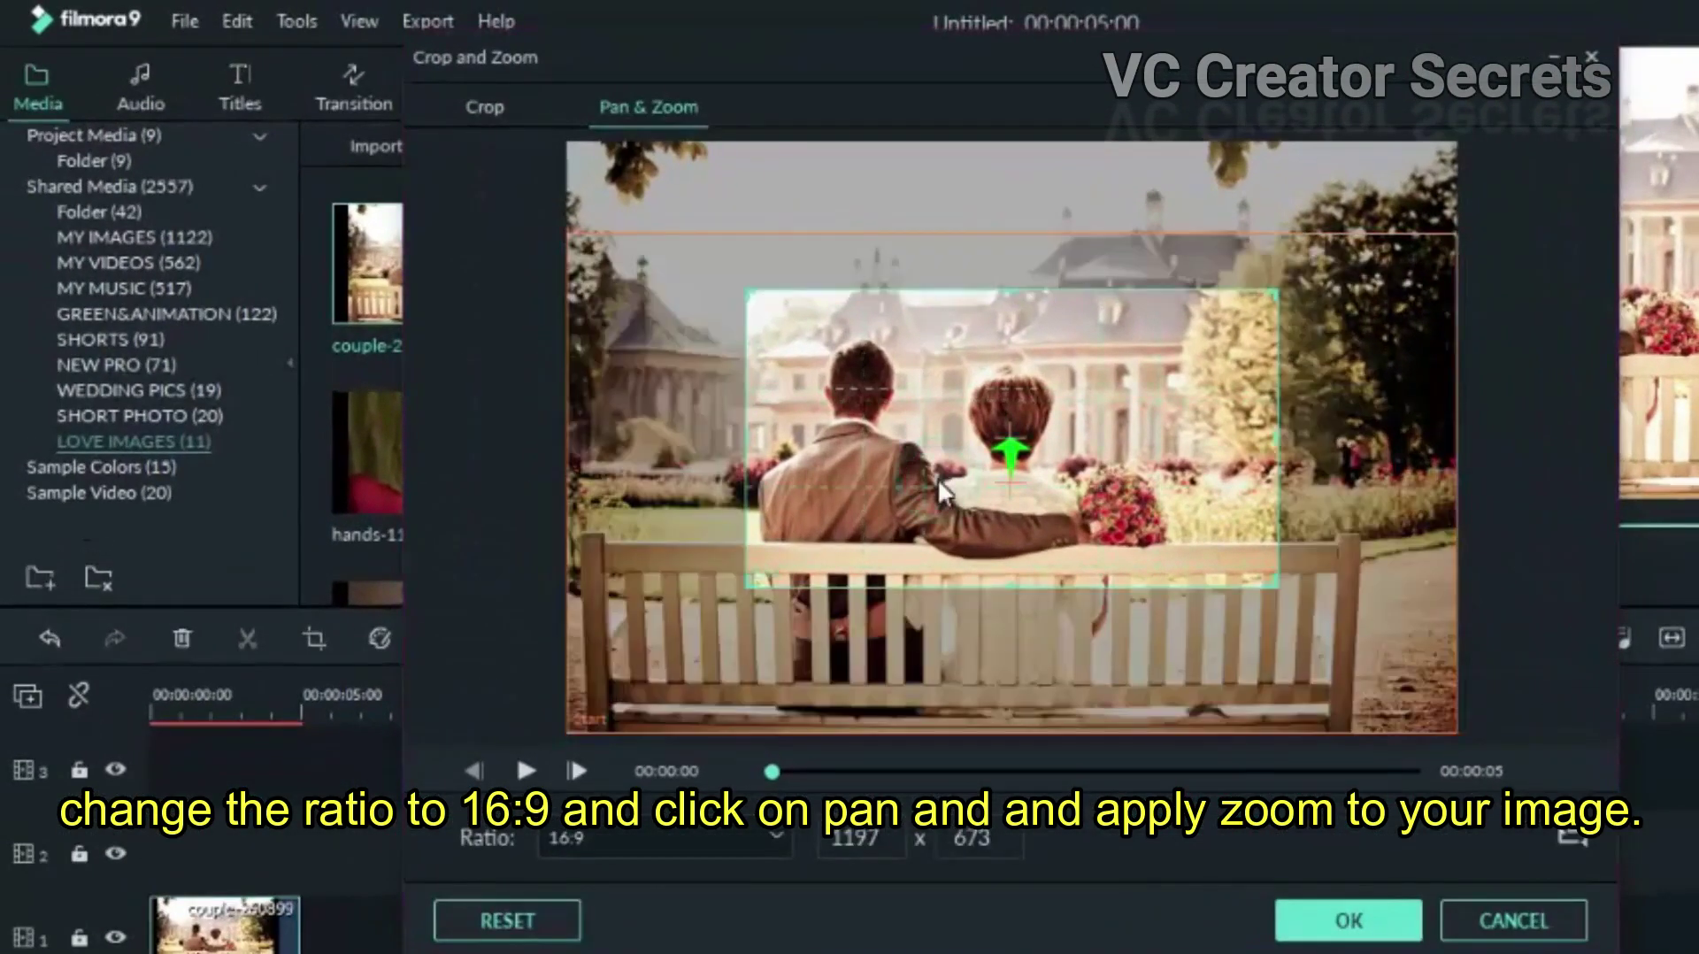
- Center the 1197 x 673 Pan & Zoom end frame on the couple, swap the start and end frames, and apply
drag(802, 409, 751, 429)
drag(880, 508, 865, 507)
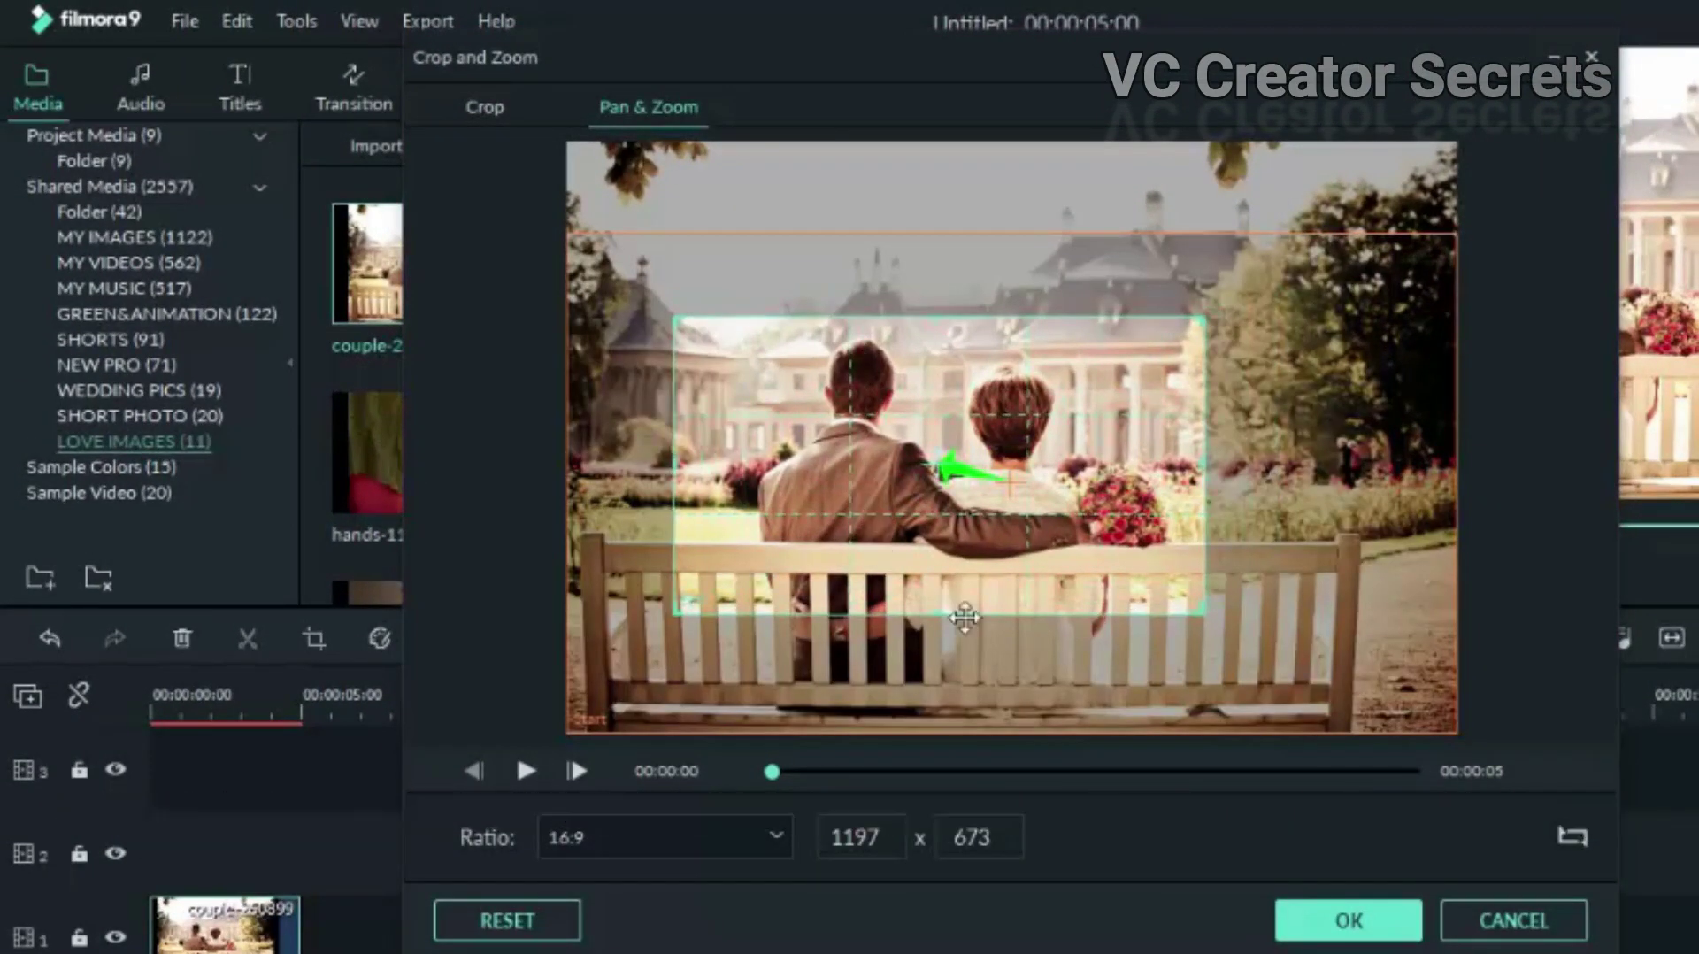
click(1575, 836)
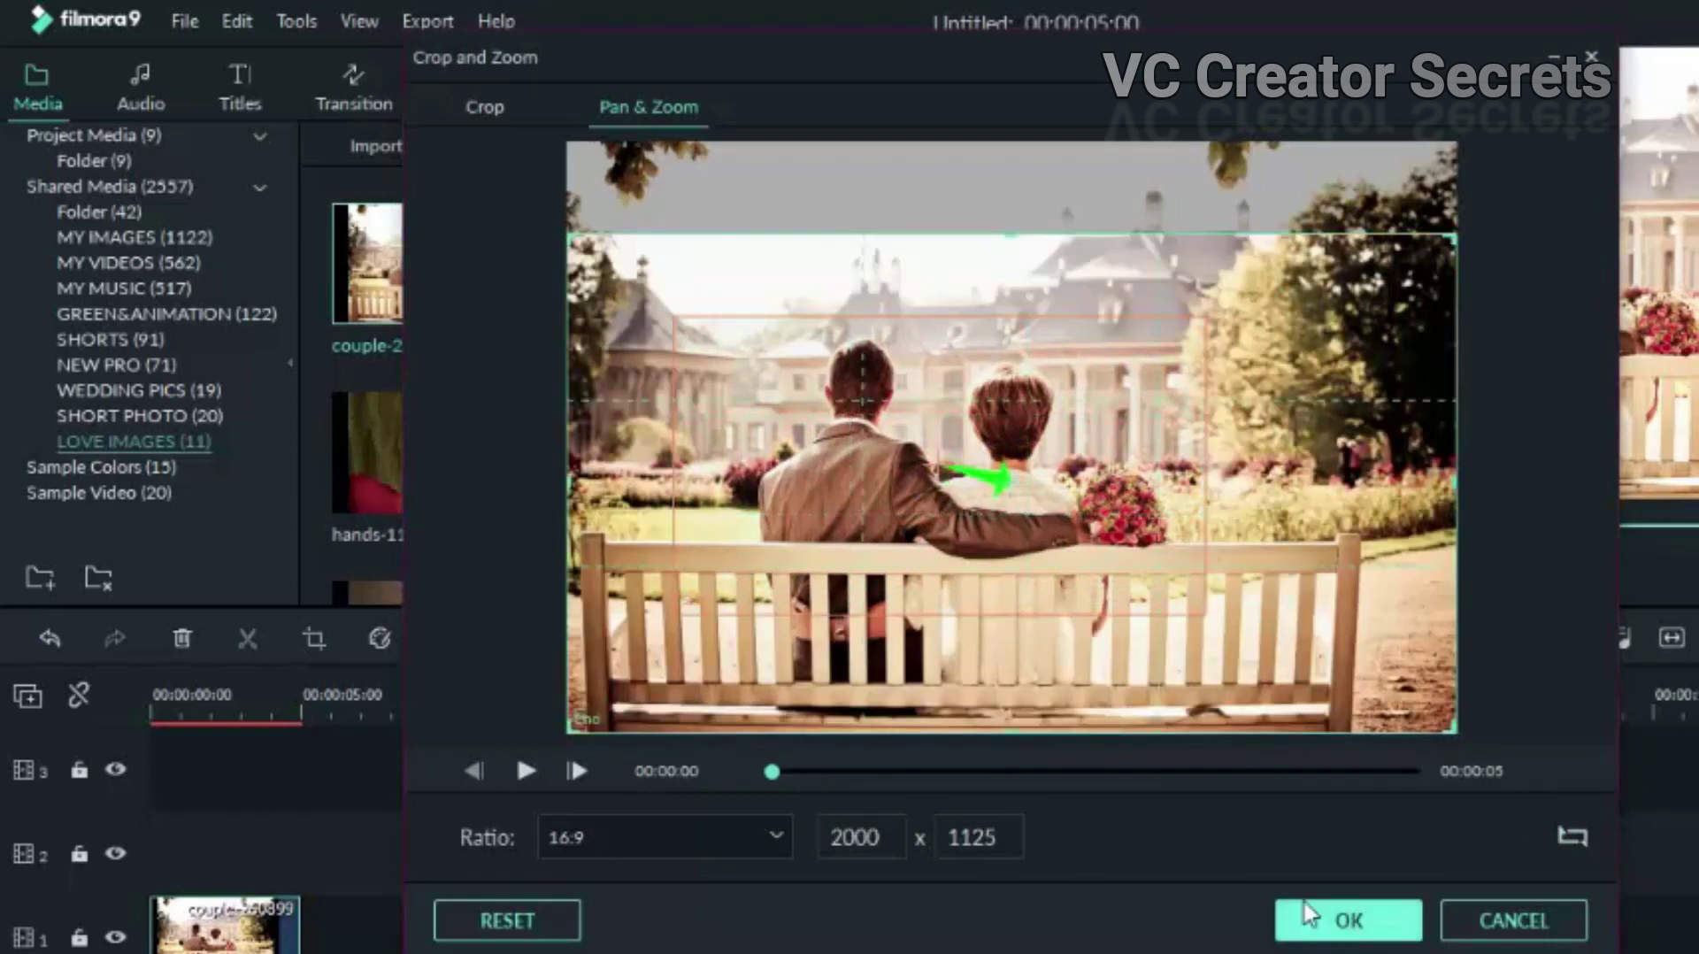
click(1330, 923)
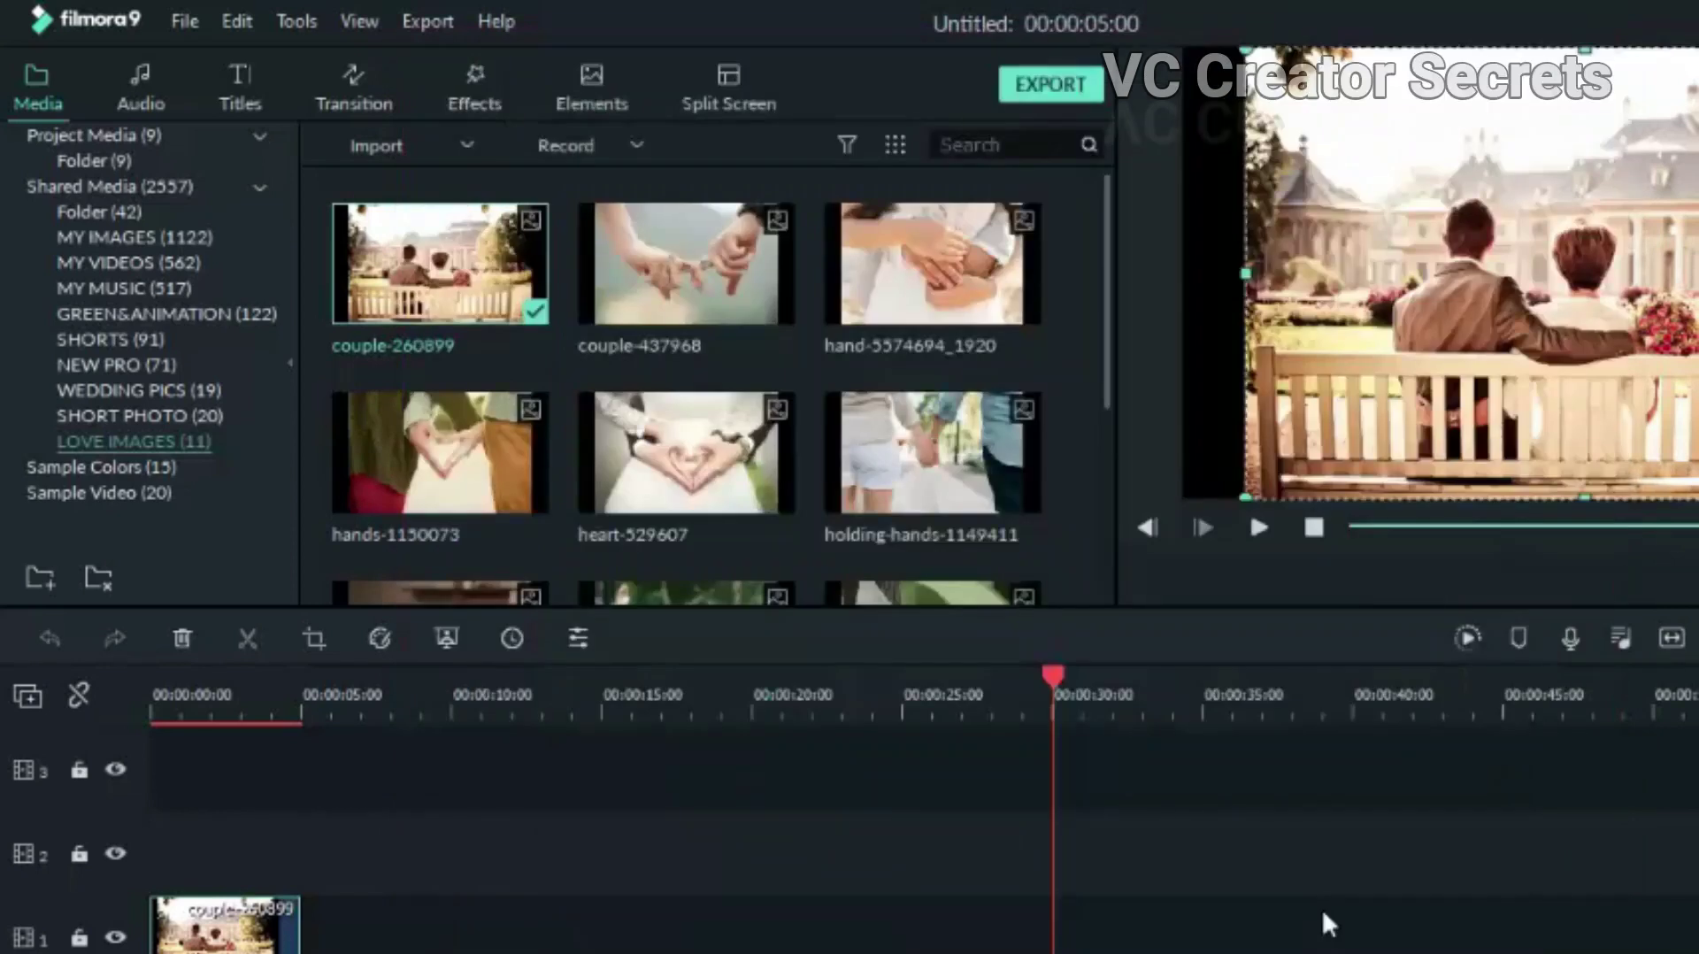
click(194, 708)
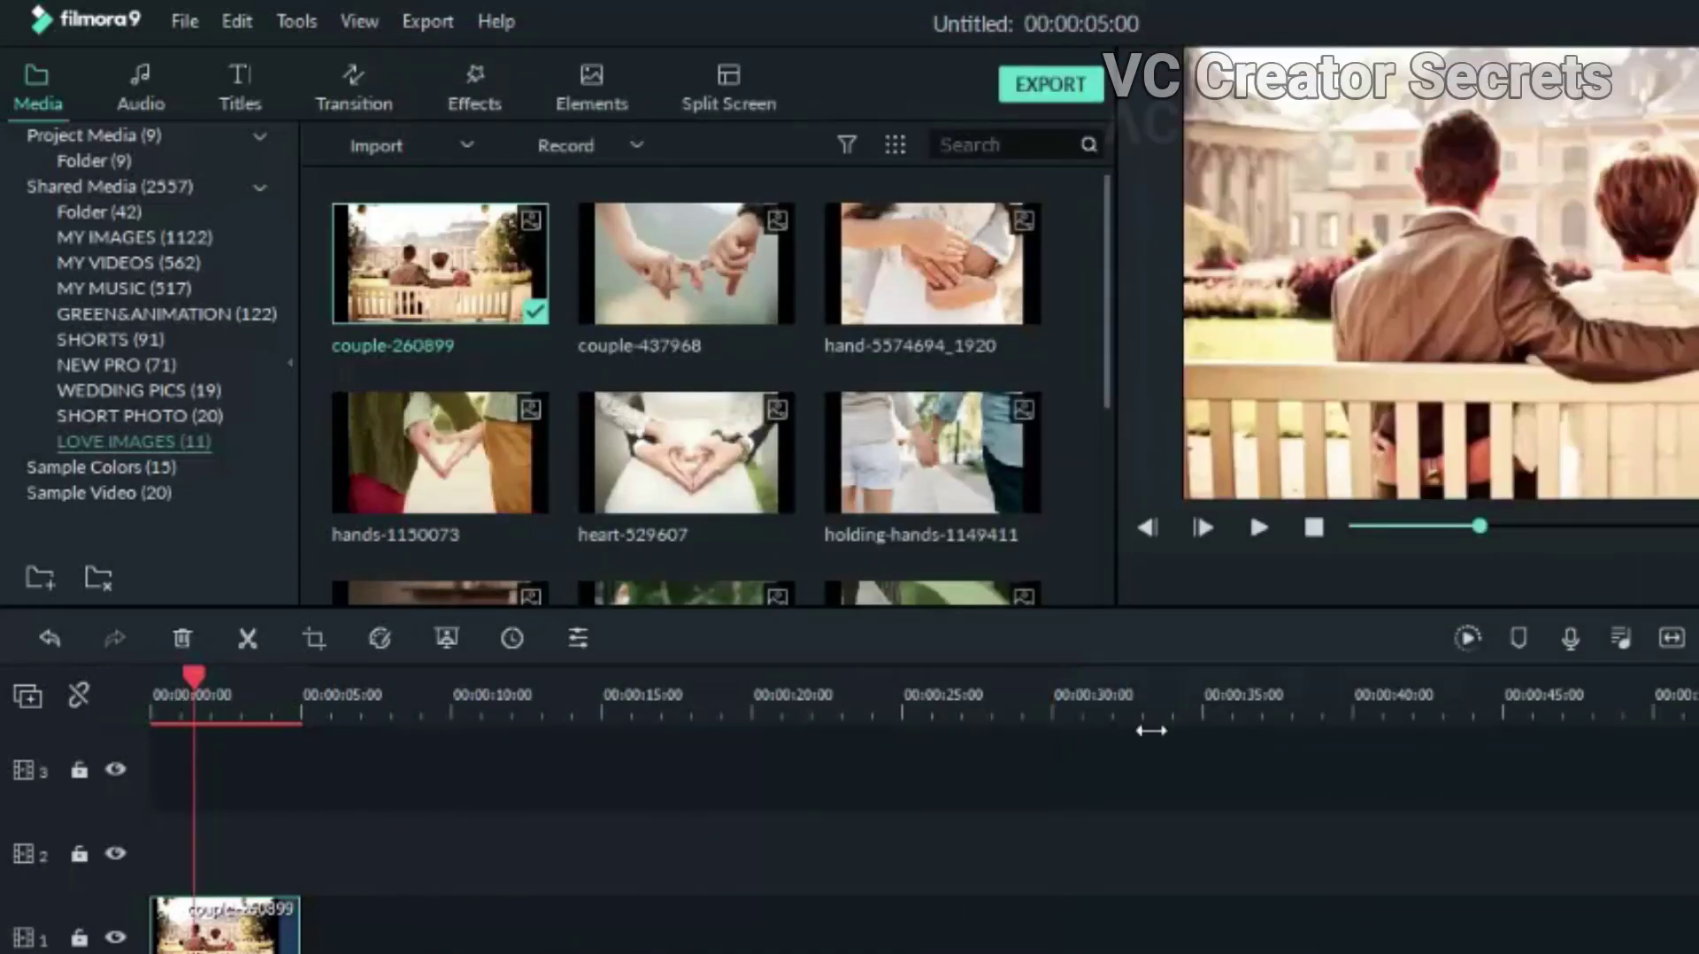
- Search all effects for "SQ" and place Square Blur on track 2 above the couple image
click(465, 96)
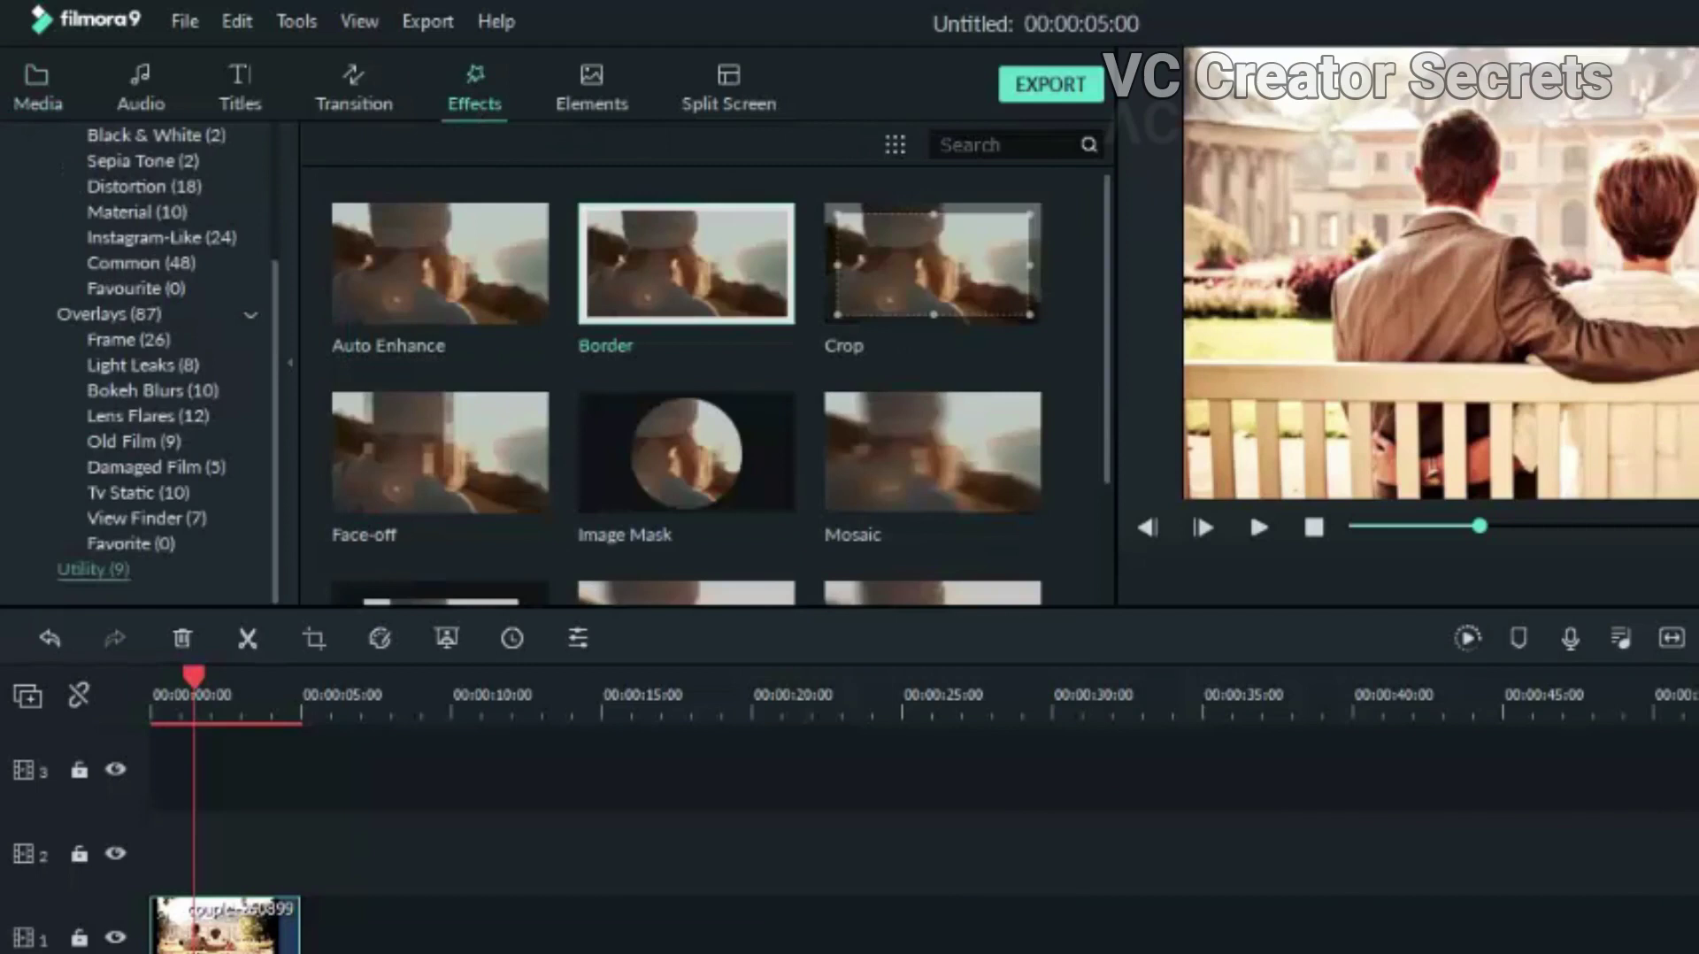
scroll(267, 253, up, 4)
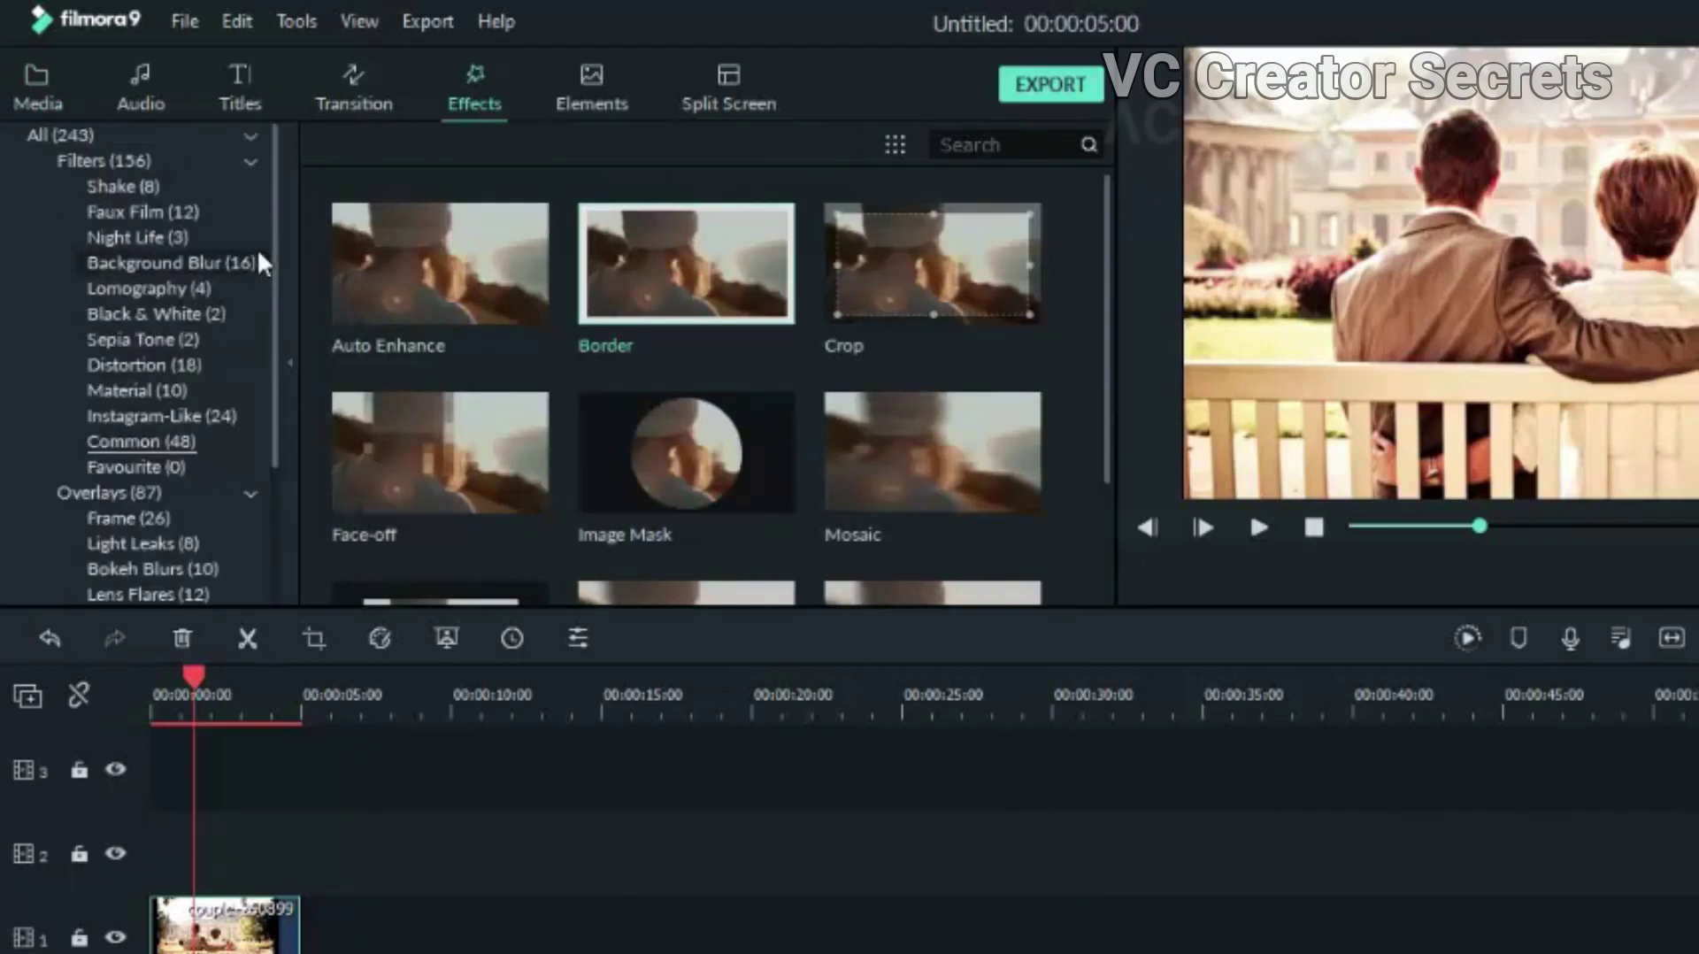
click(49, 135)
click(973, 144)
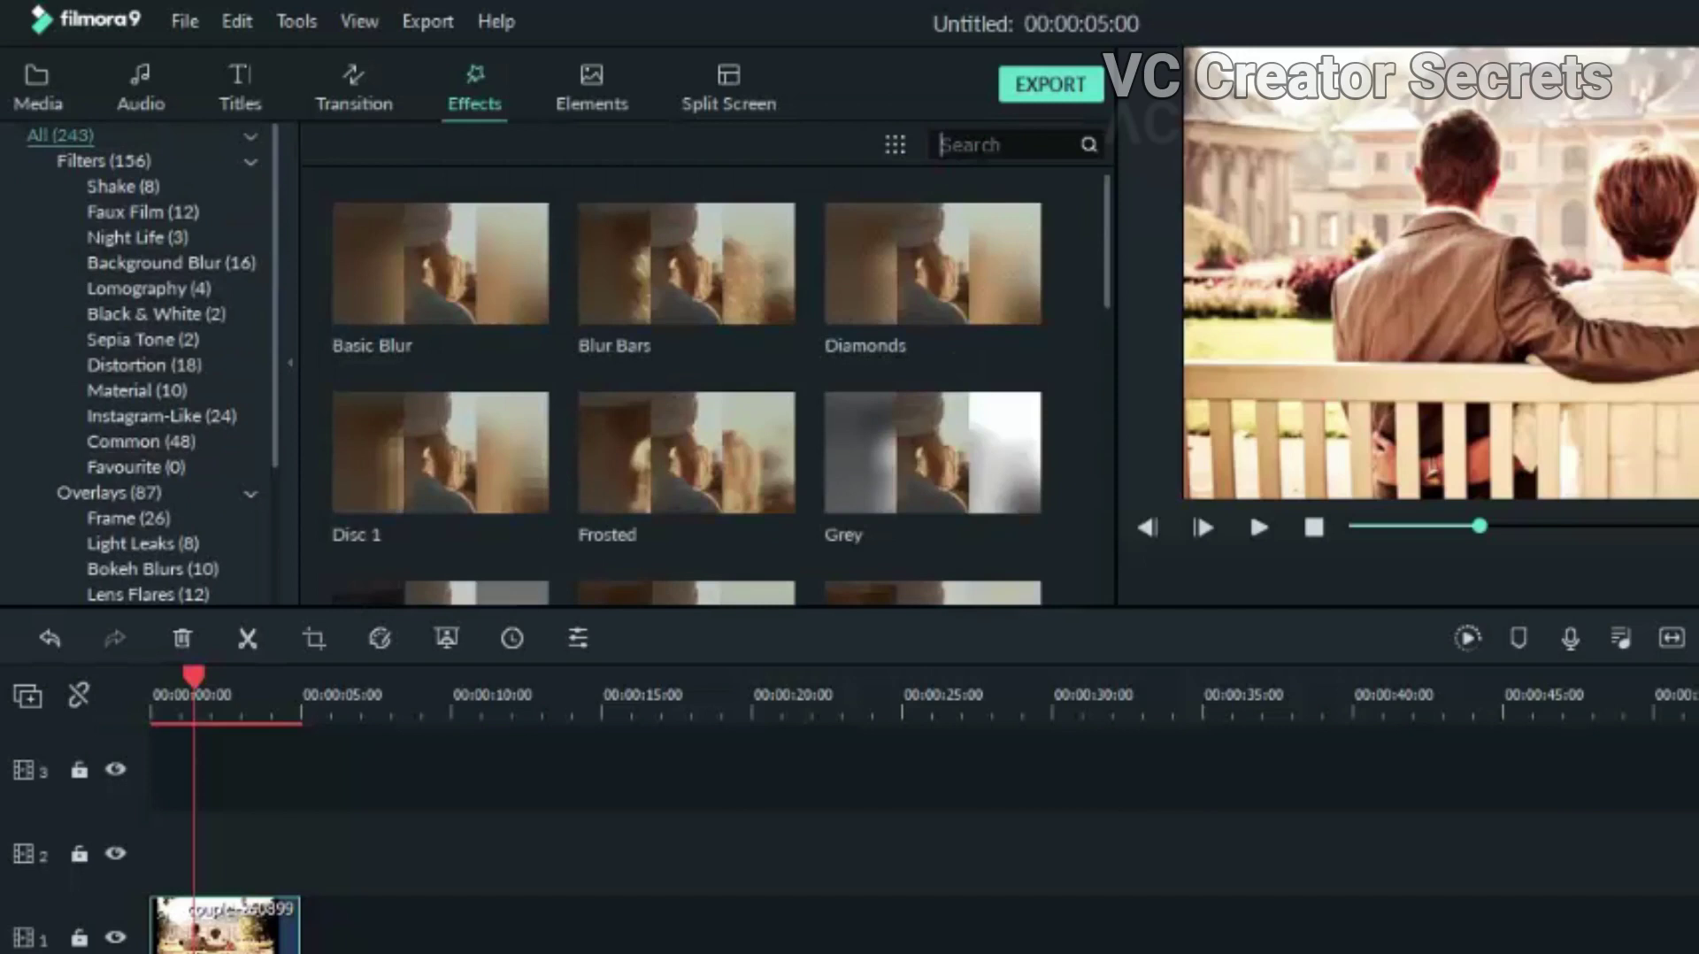
text(SQ)
drag(481, 253, 152, 847)
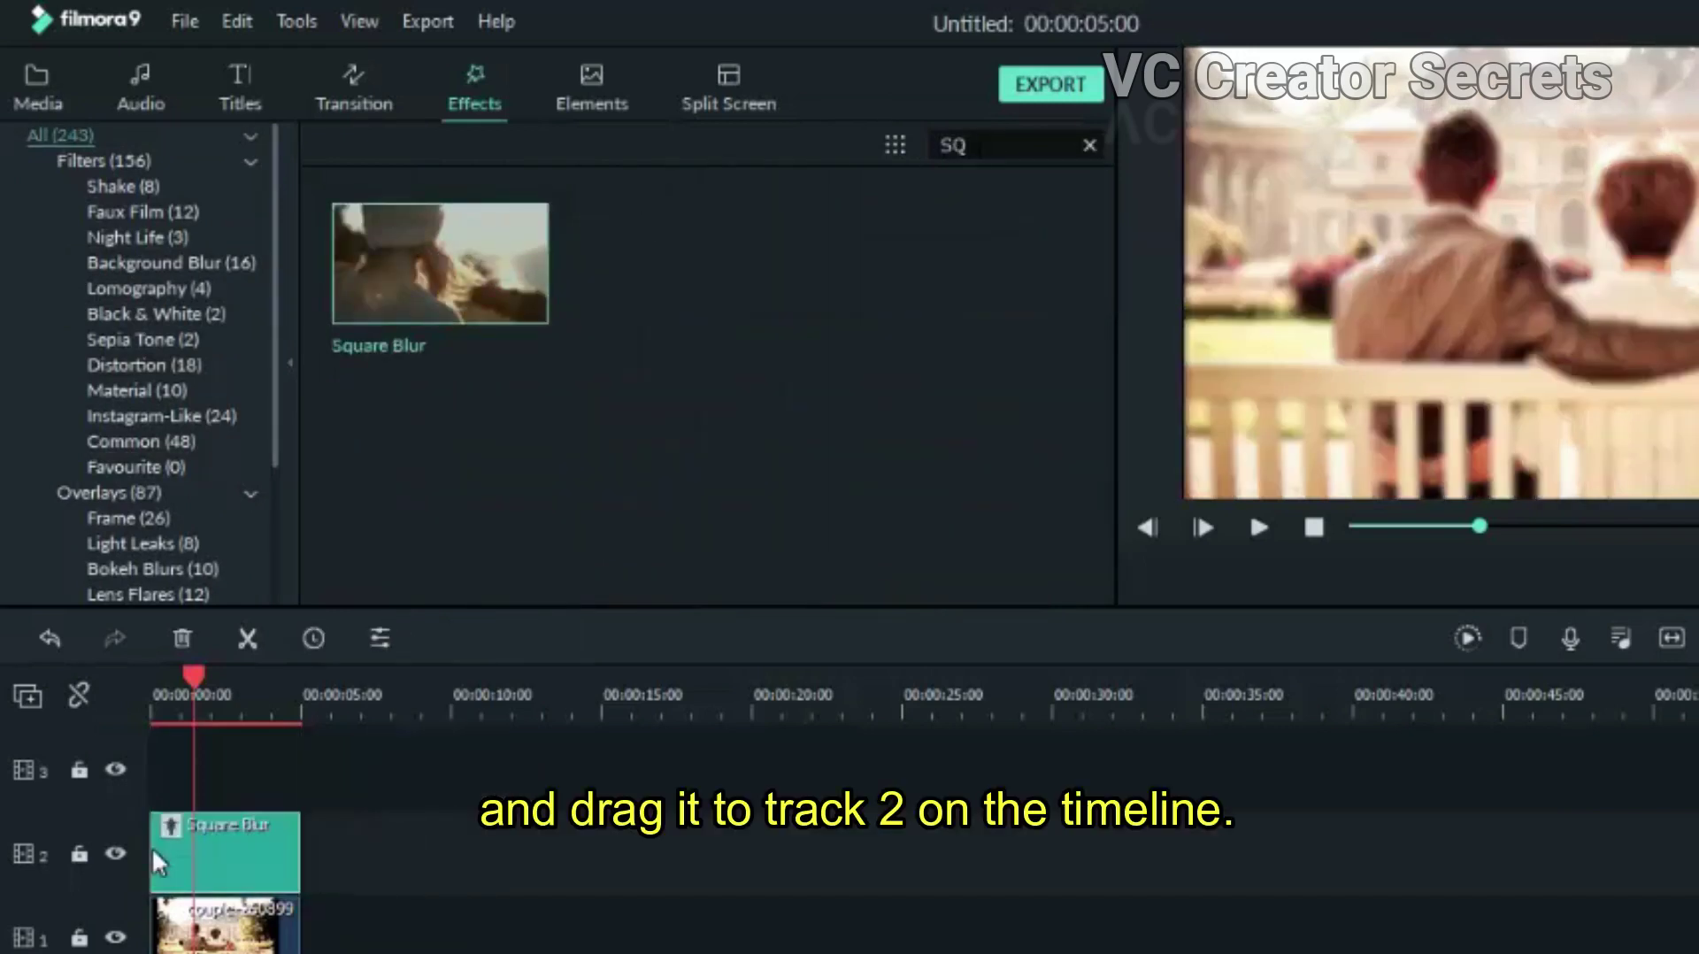
- Set the Square Blur effect's alpha to 70 and apply it
double_click(248, 842)
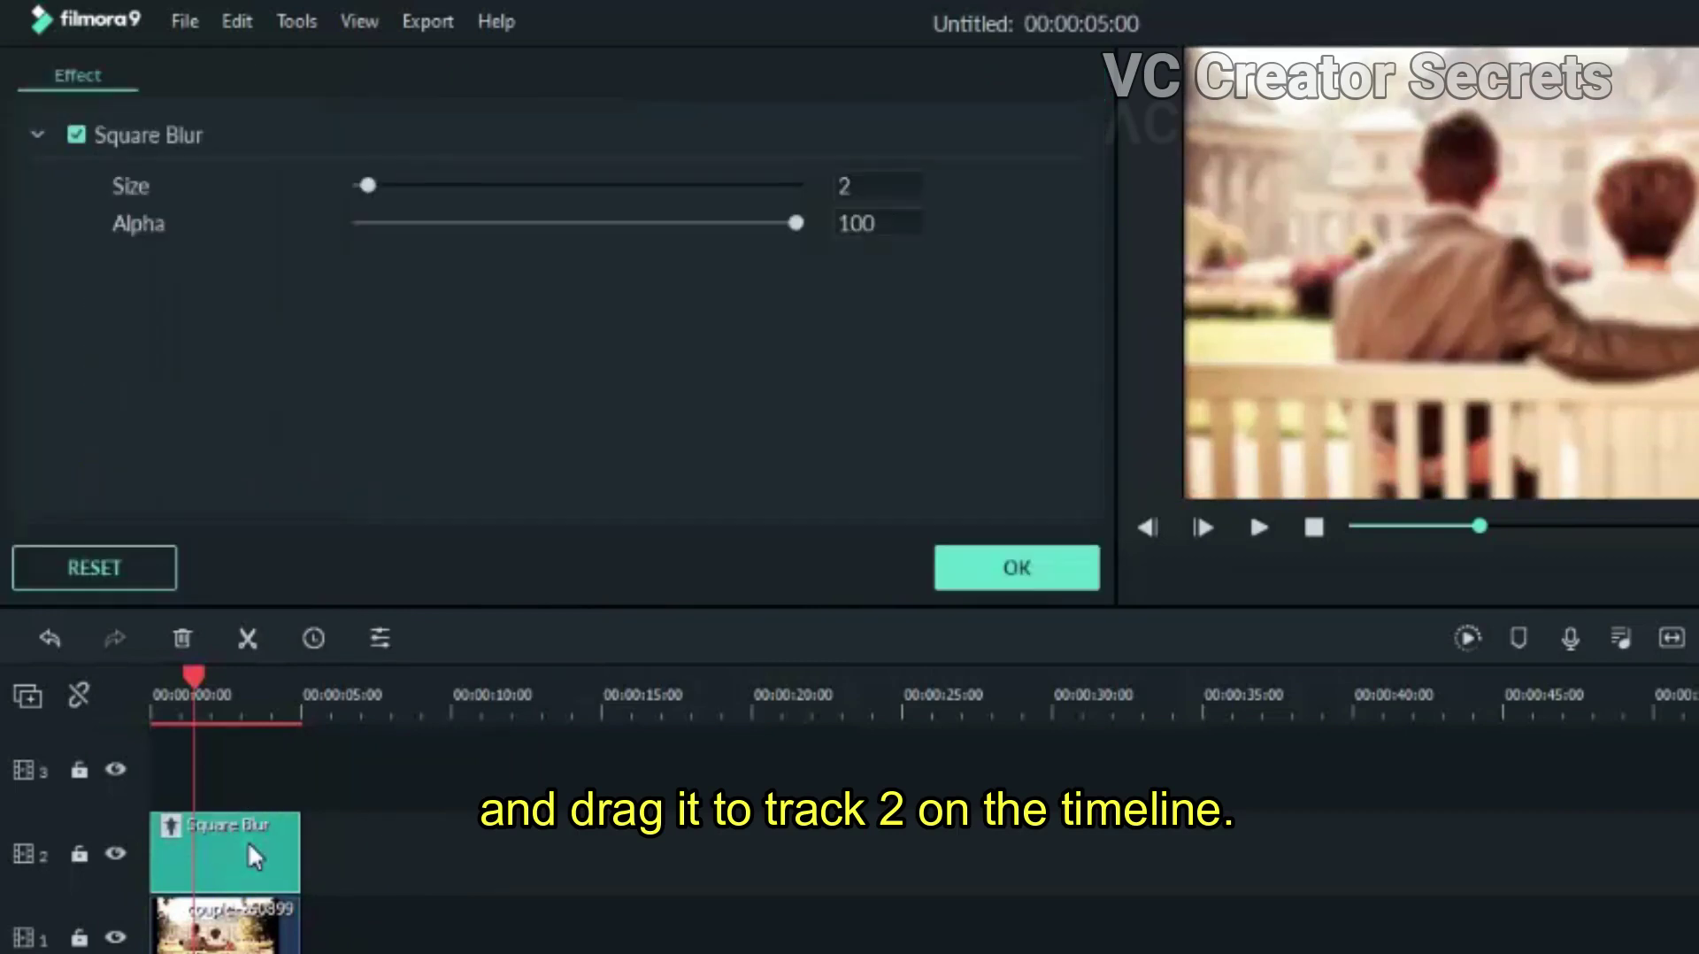
click(857, 224)
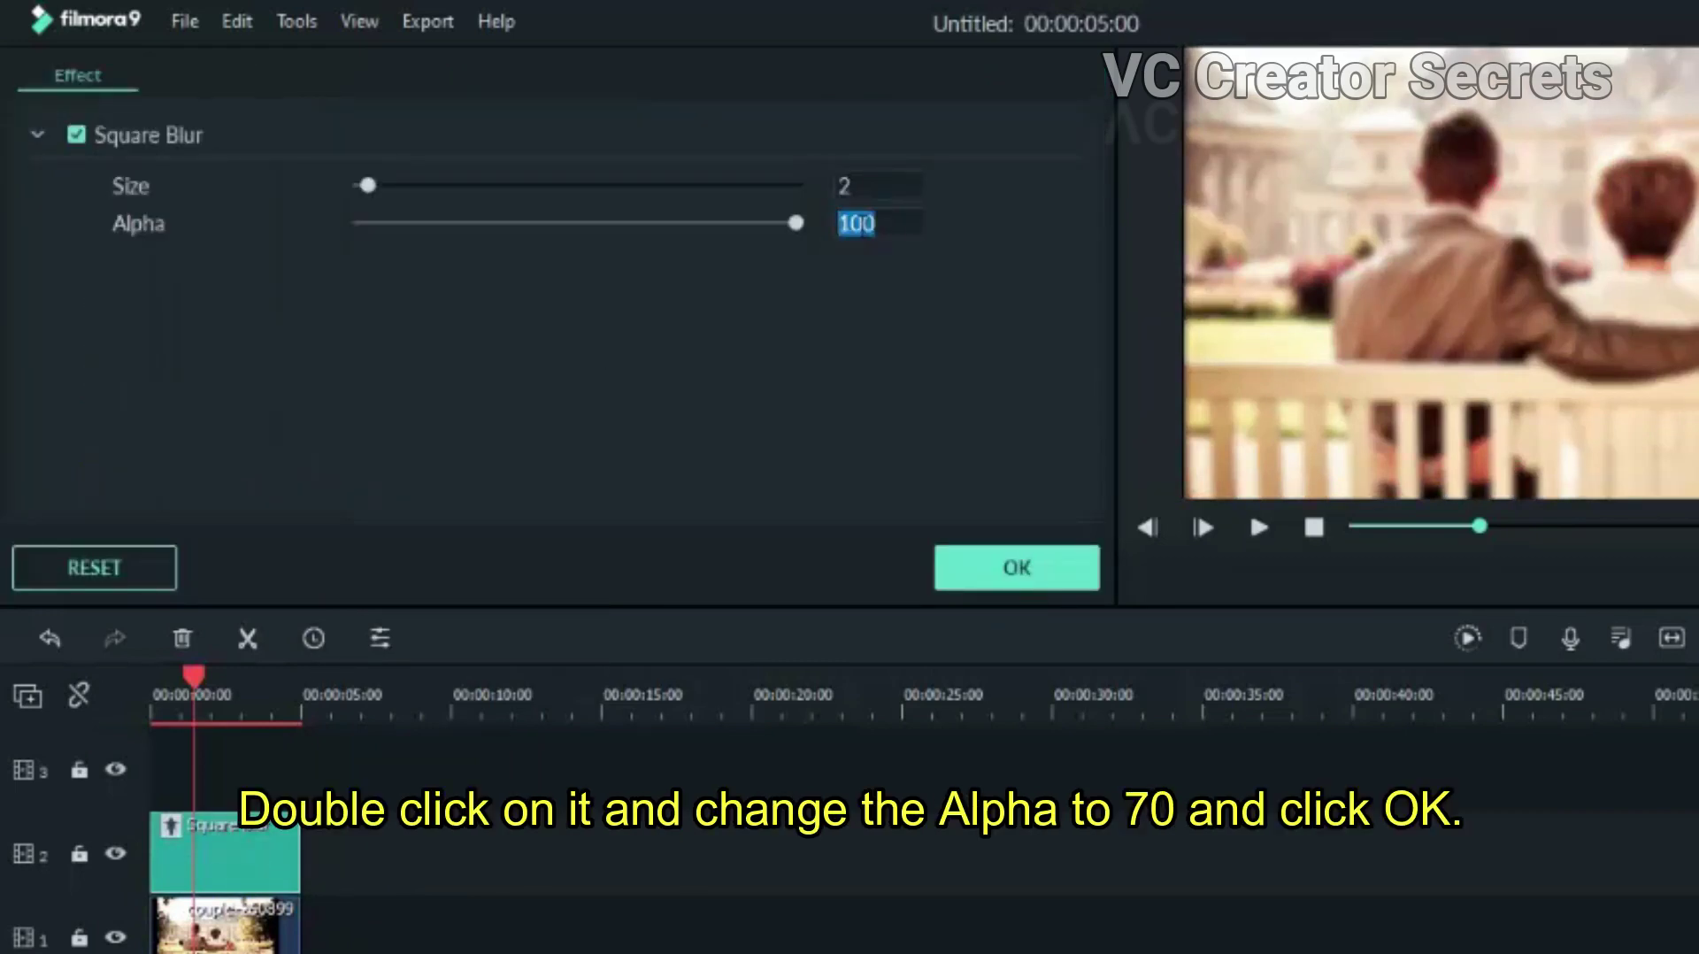
text(7)
key(Return)
click(1017, 564)
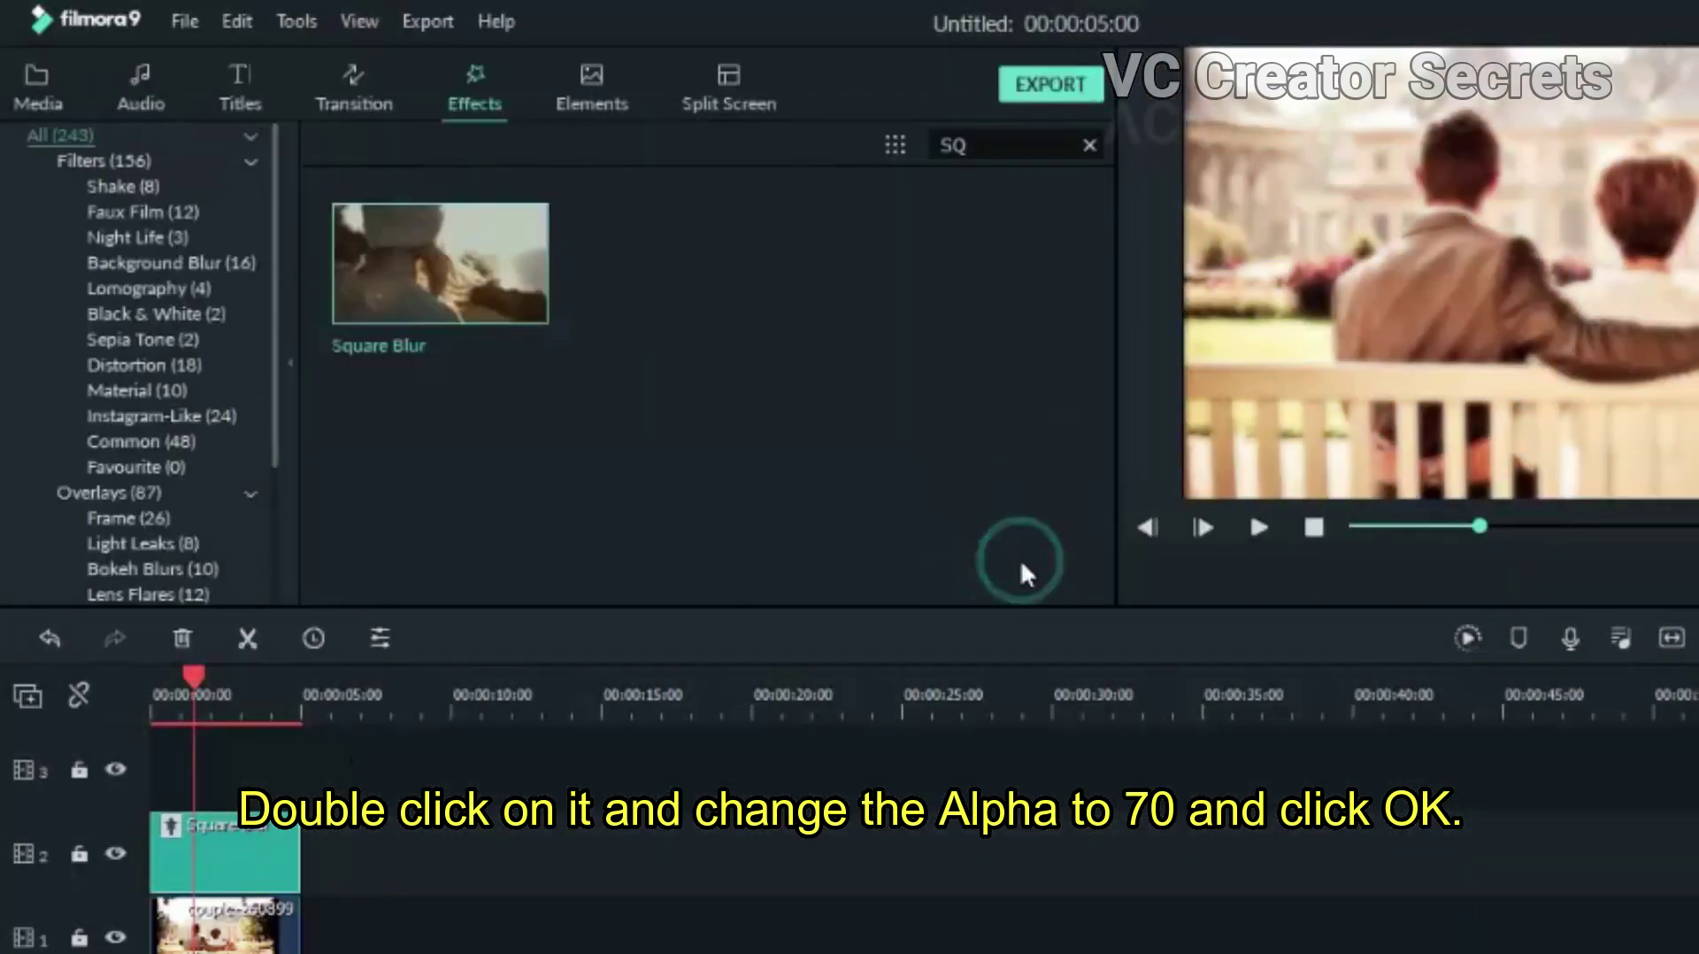
- Search the effects for "BO" and place Bokeh Blur 10 on track 3 at the start of the timeline
click(1088, 145)
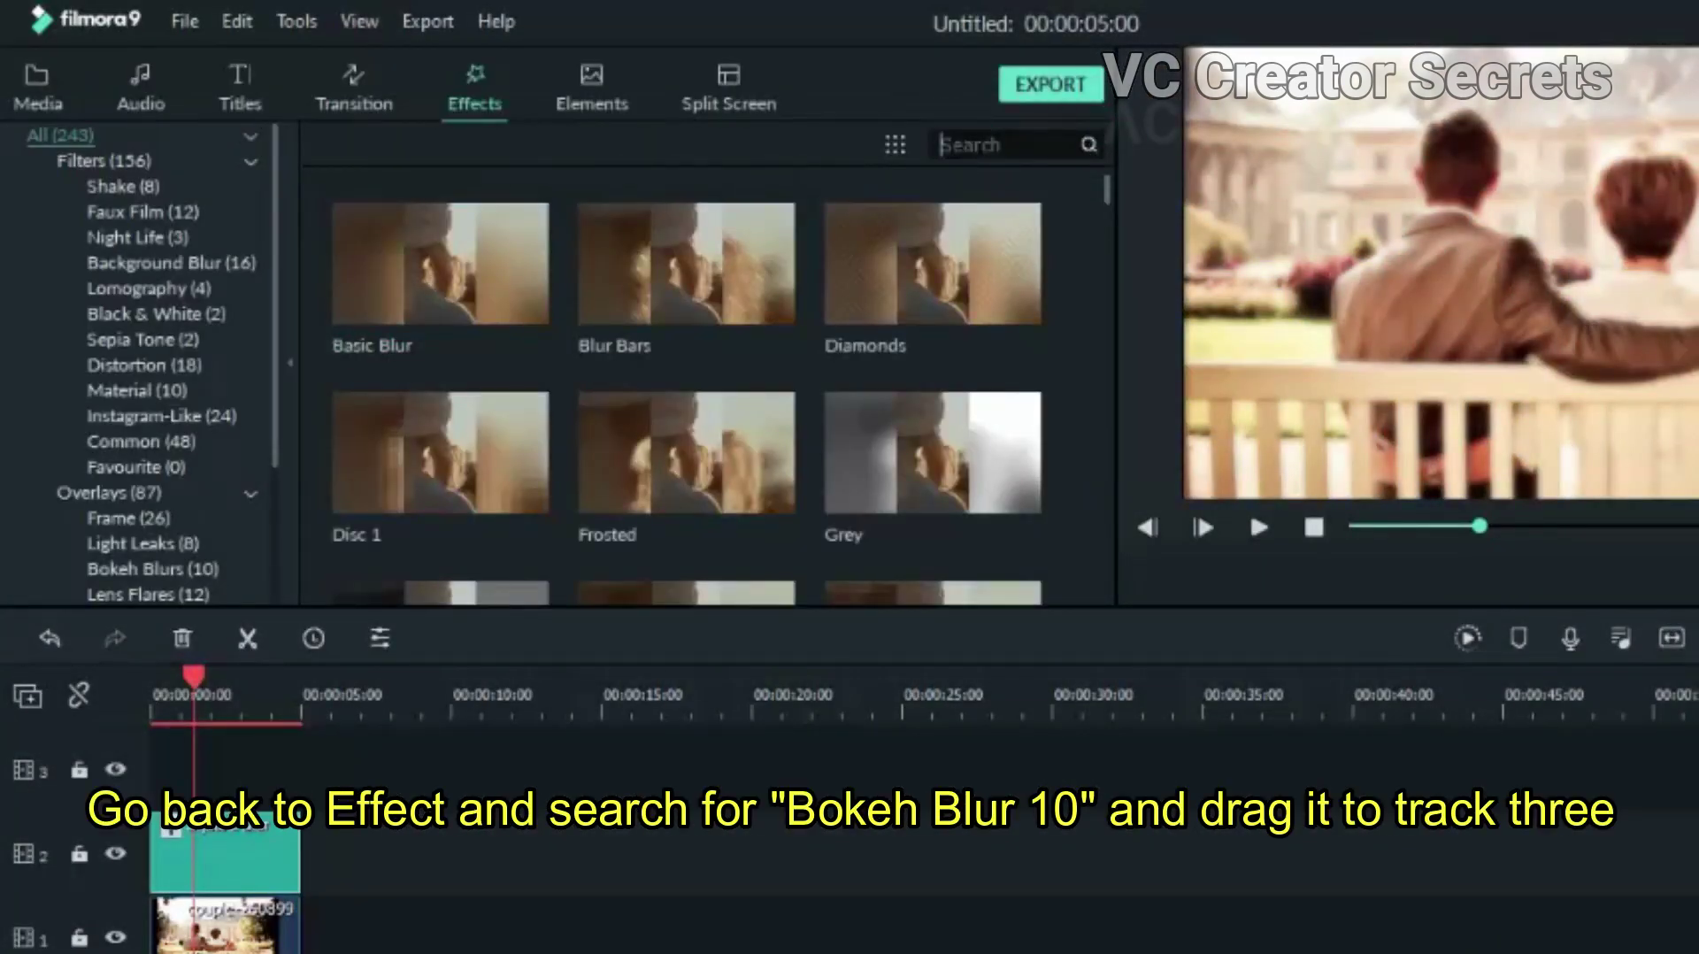
text(Bo)
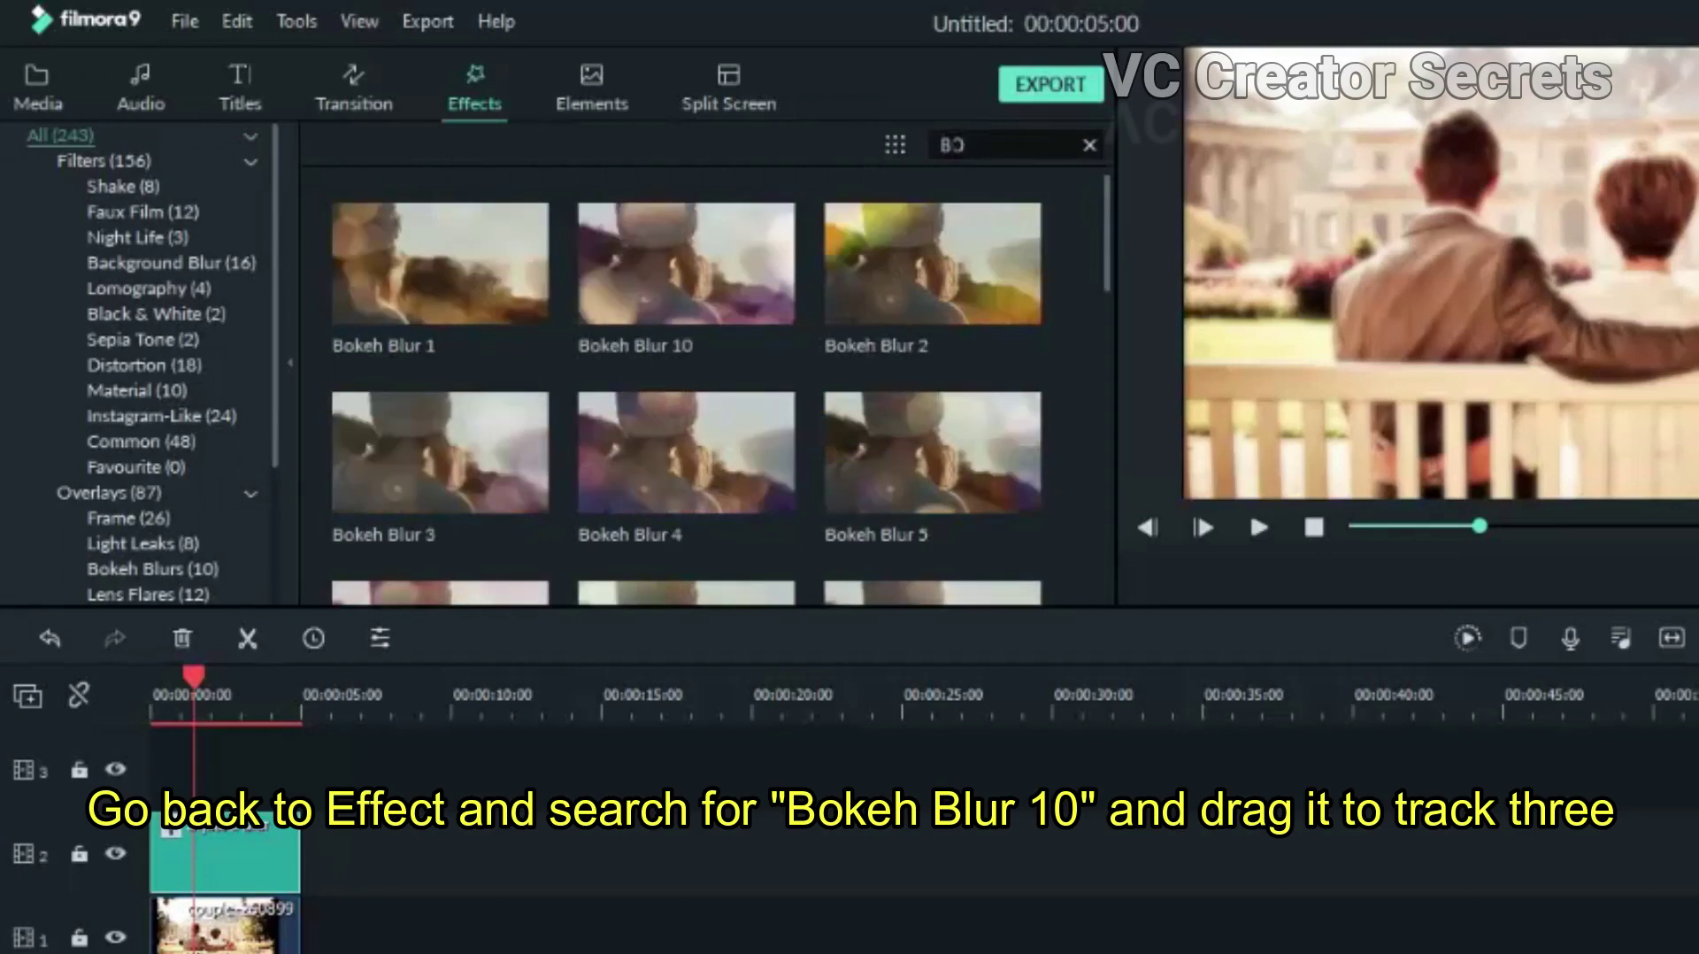
drag(725, 248, 157, 798)
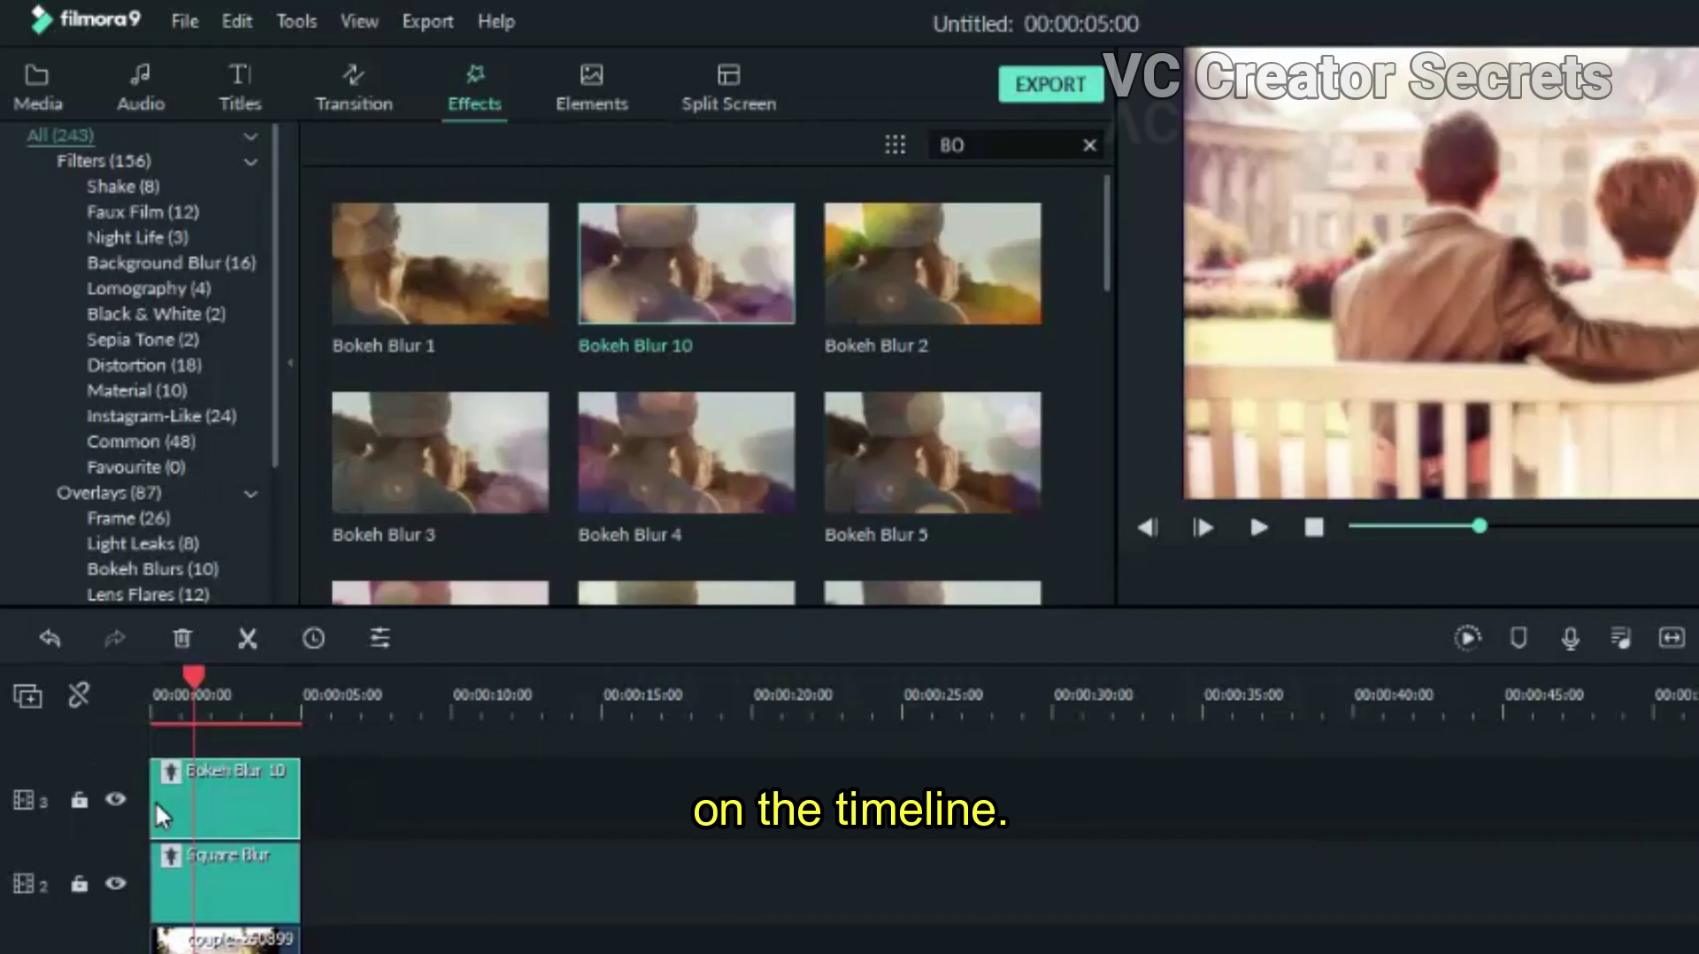
mouse_move(189, 674)
mouse_down()
mouse_move(244, 668)
mouse_move(166, 676)
mouse_up()
- Place the couple-260899 image from the media library on track 4 at the start of the timeline
scroll(397, 895, up, 1)
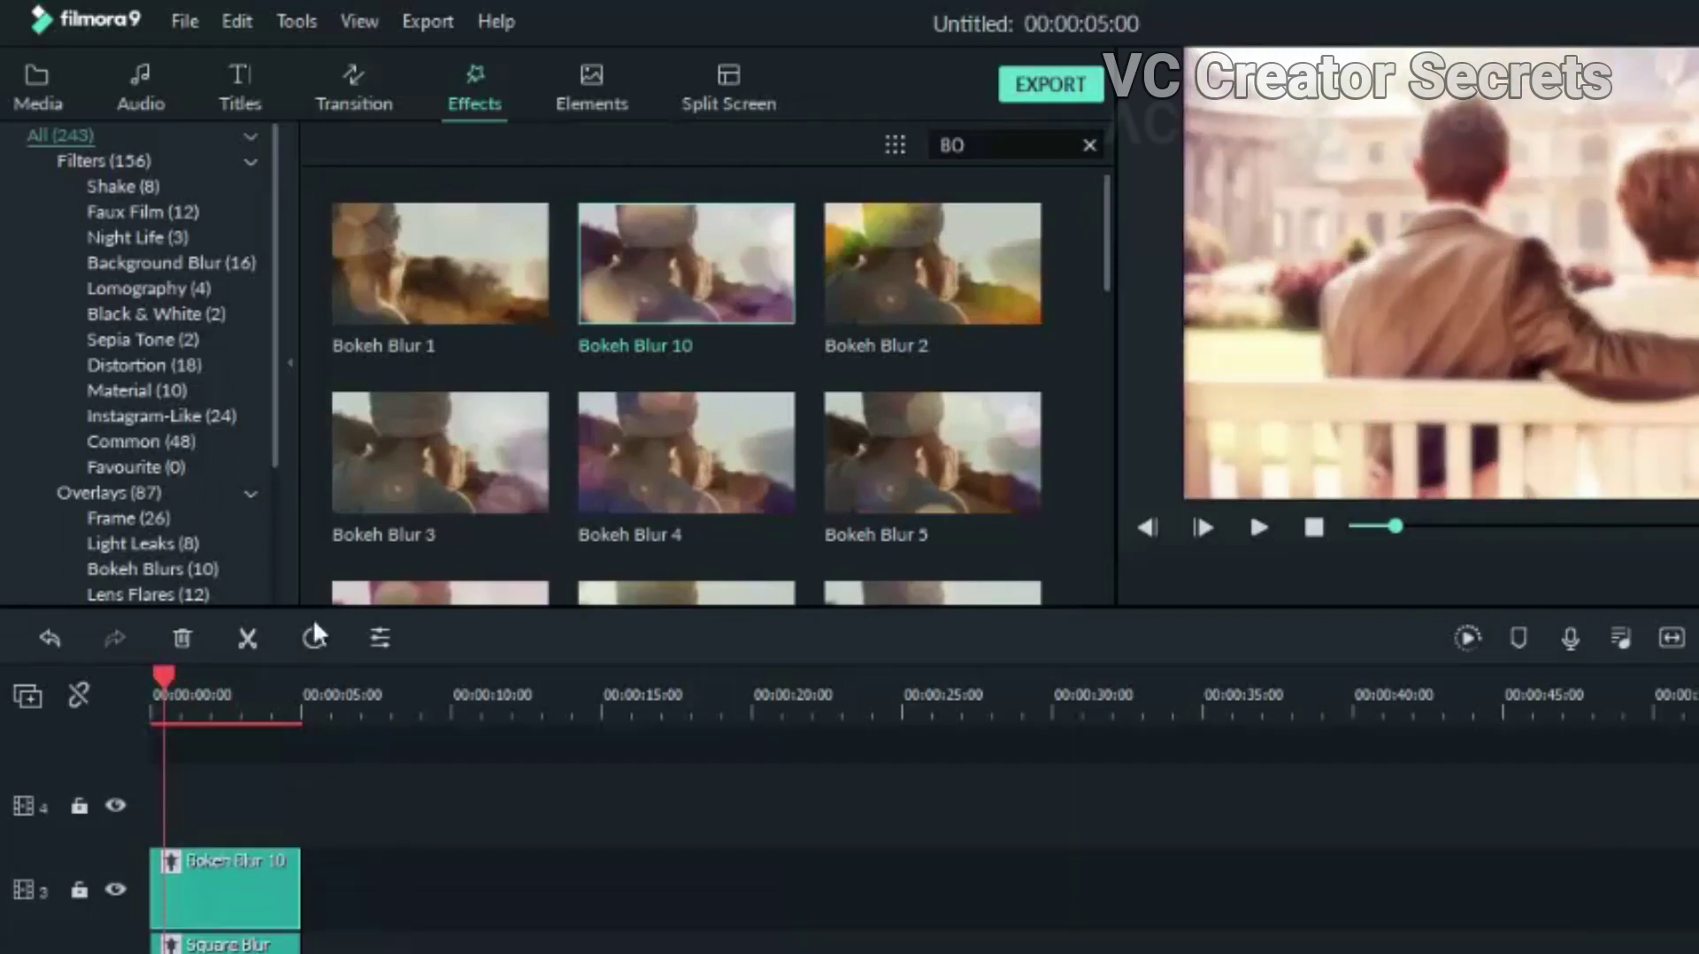
click(41, 88)
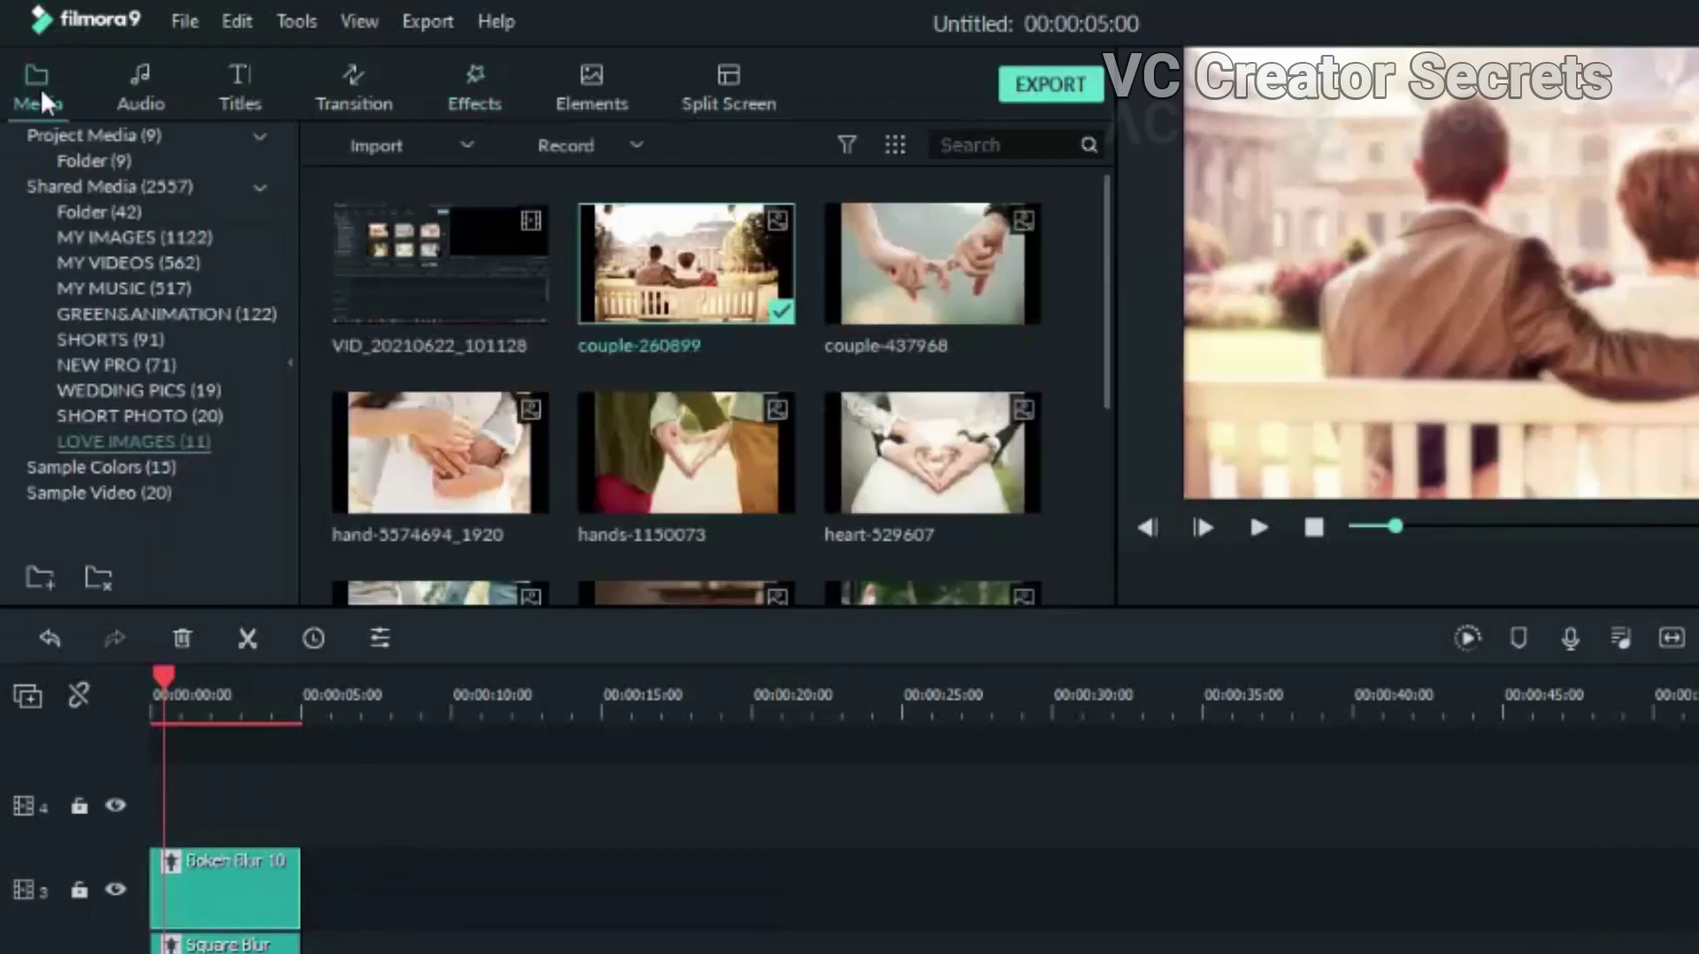
drag(730, 290, 150, 793)
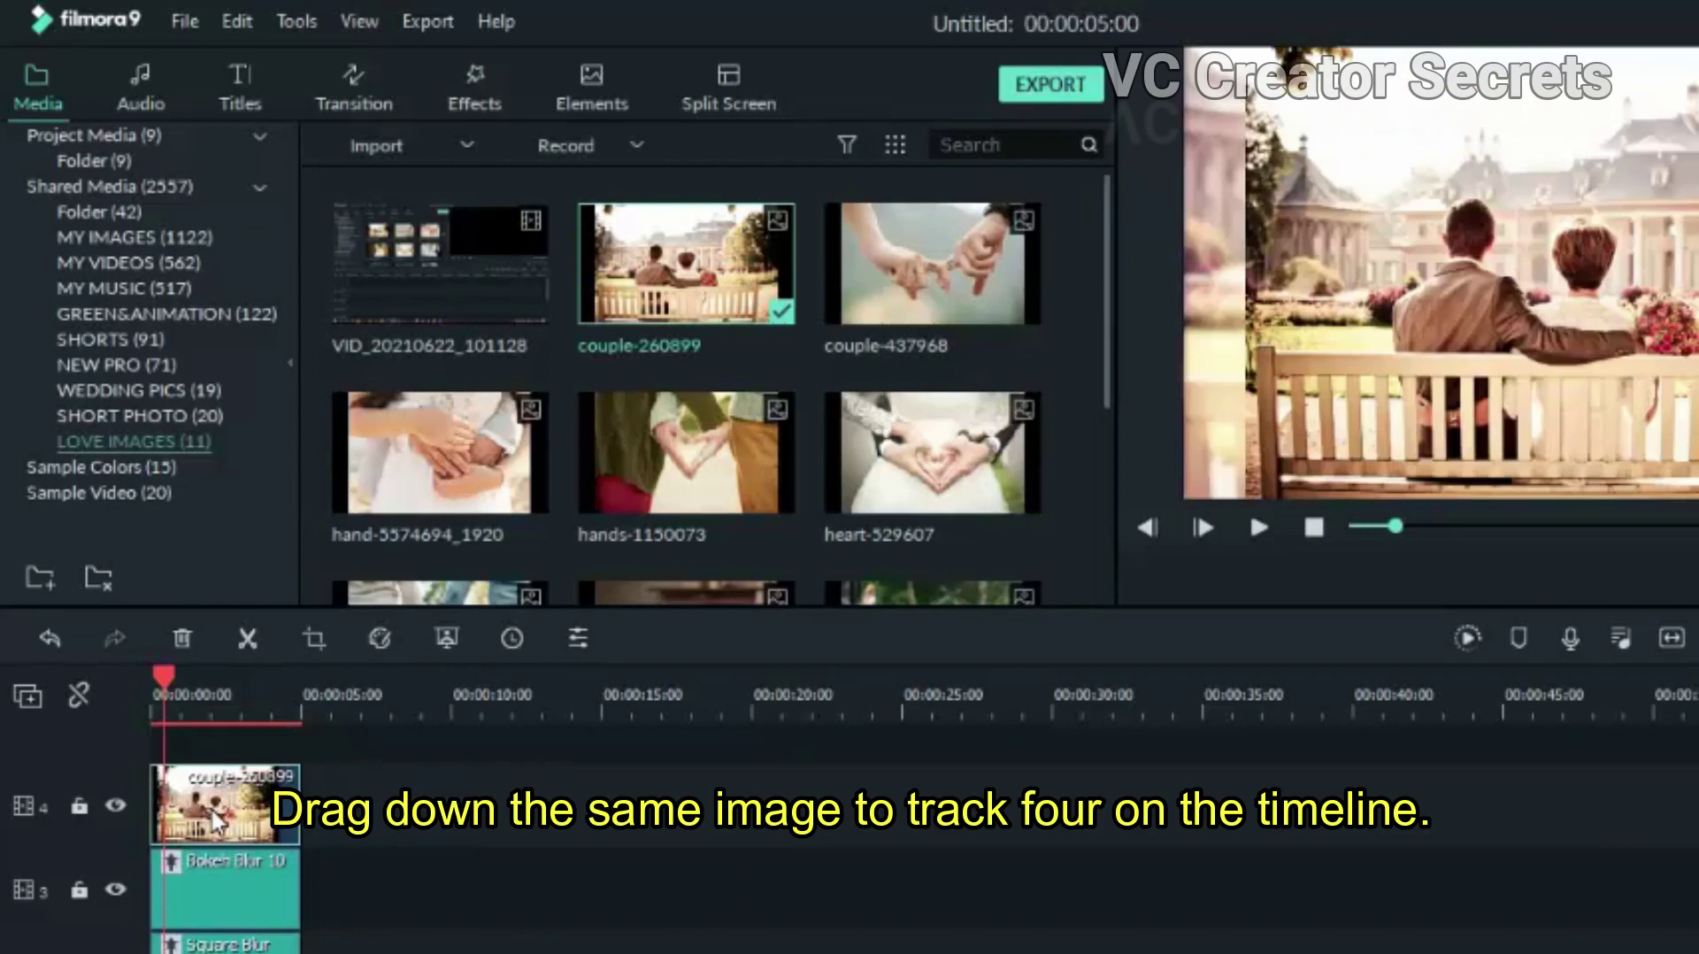
- Crop the track 4 image to a 16:9 ratio in Crop and Zoom, with the crop frame at the image's lower edge
right_click(258, 801)
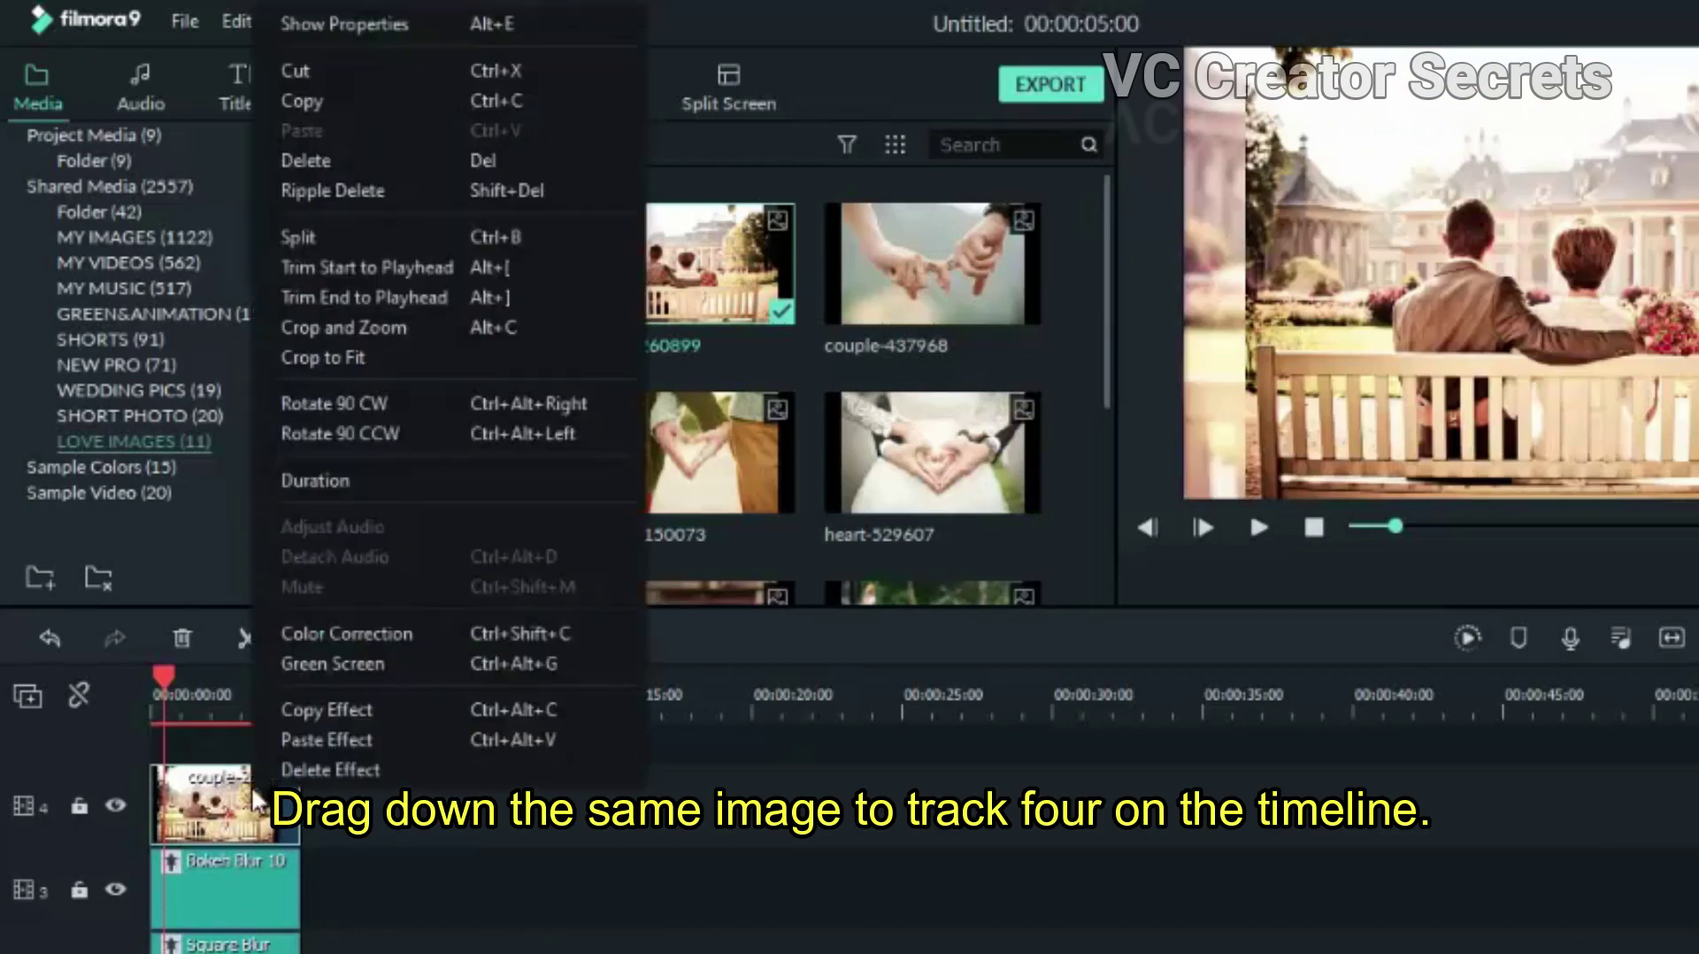
click(359, 328)
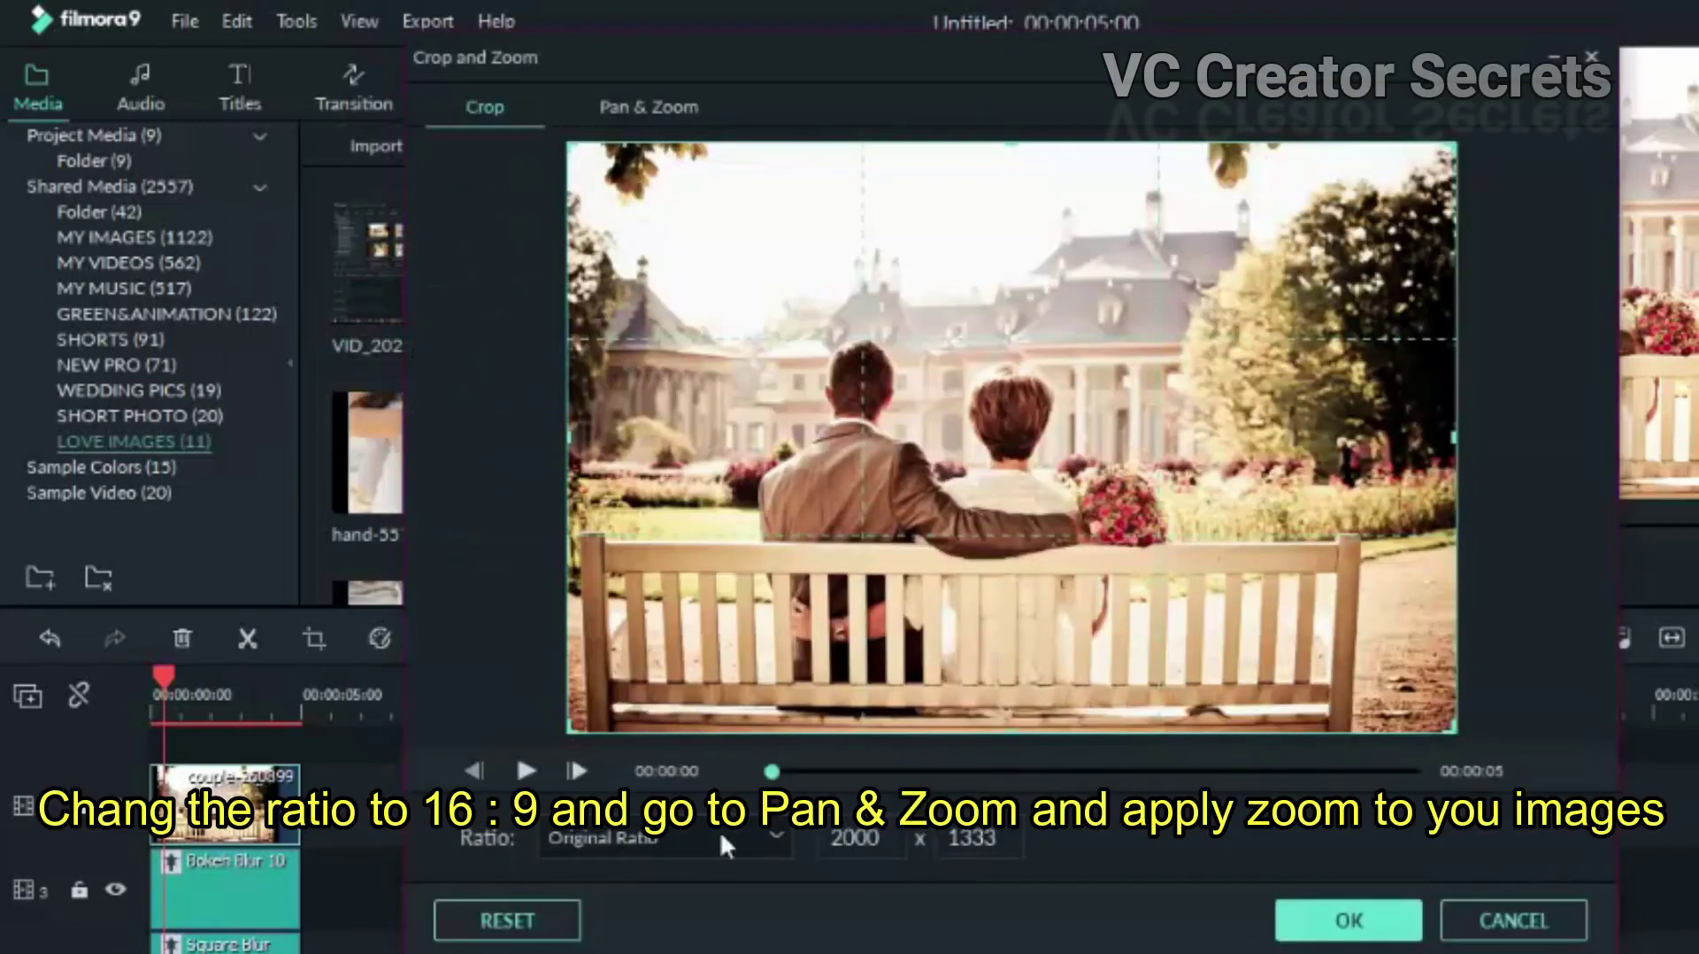
click(720, 831)
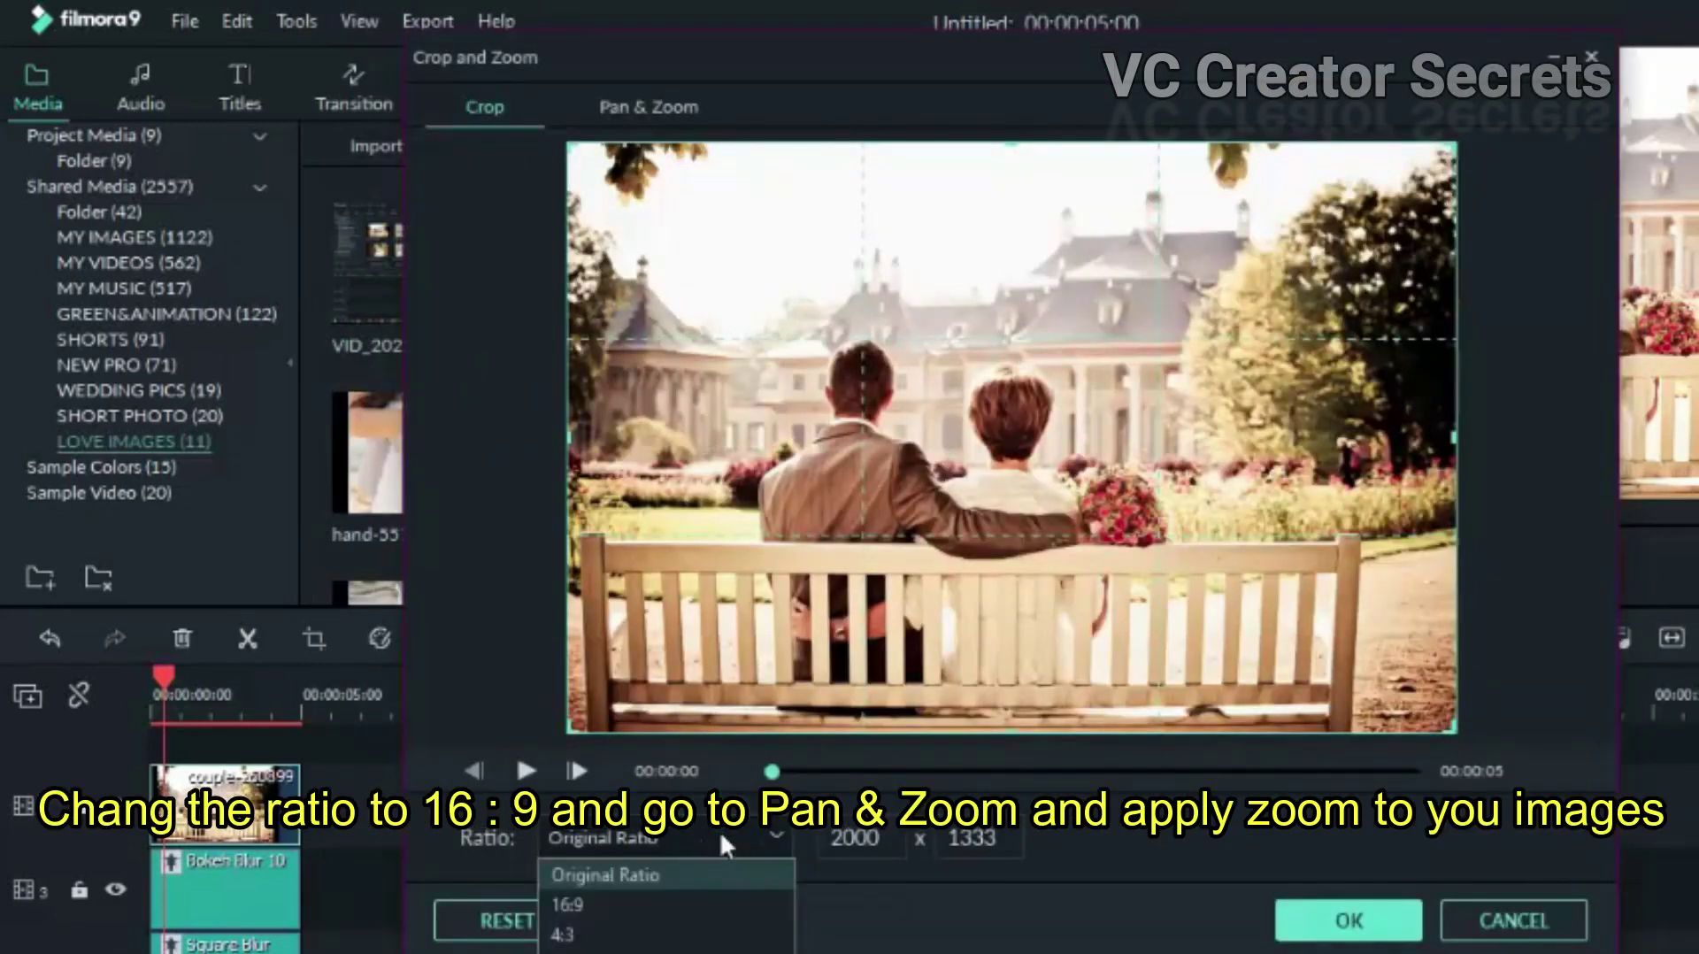
click(565, 902)
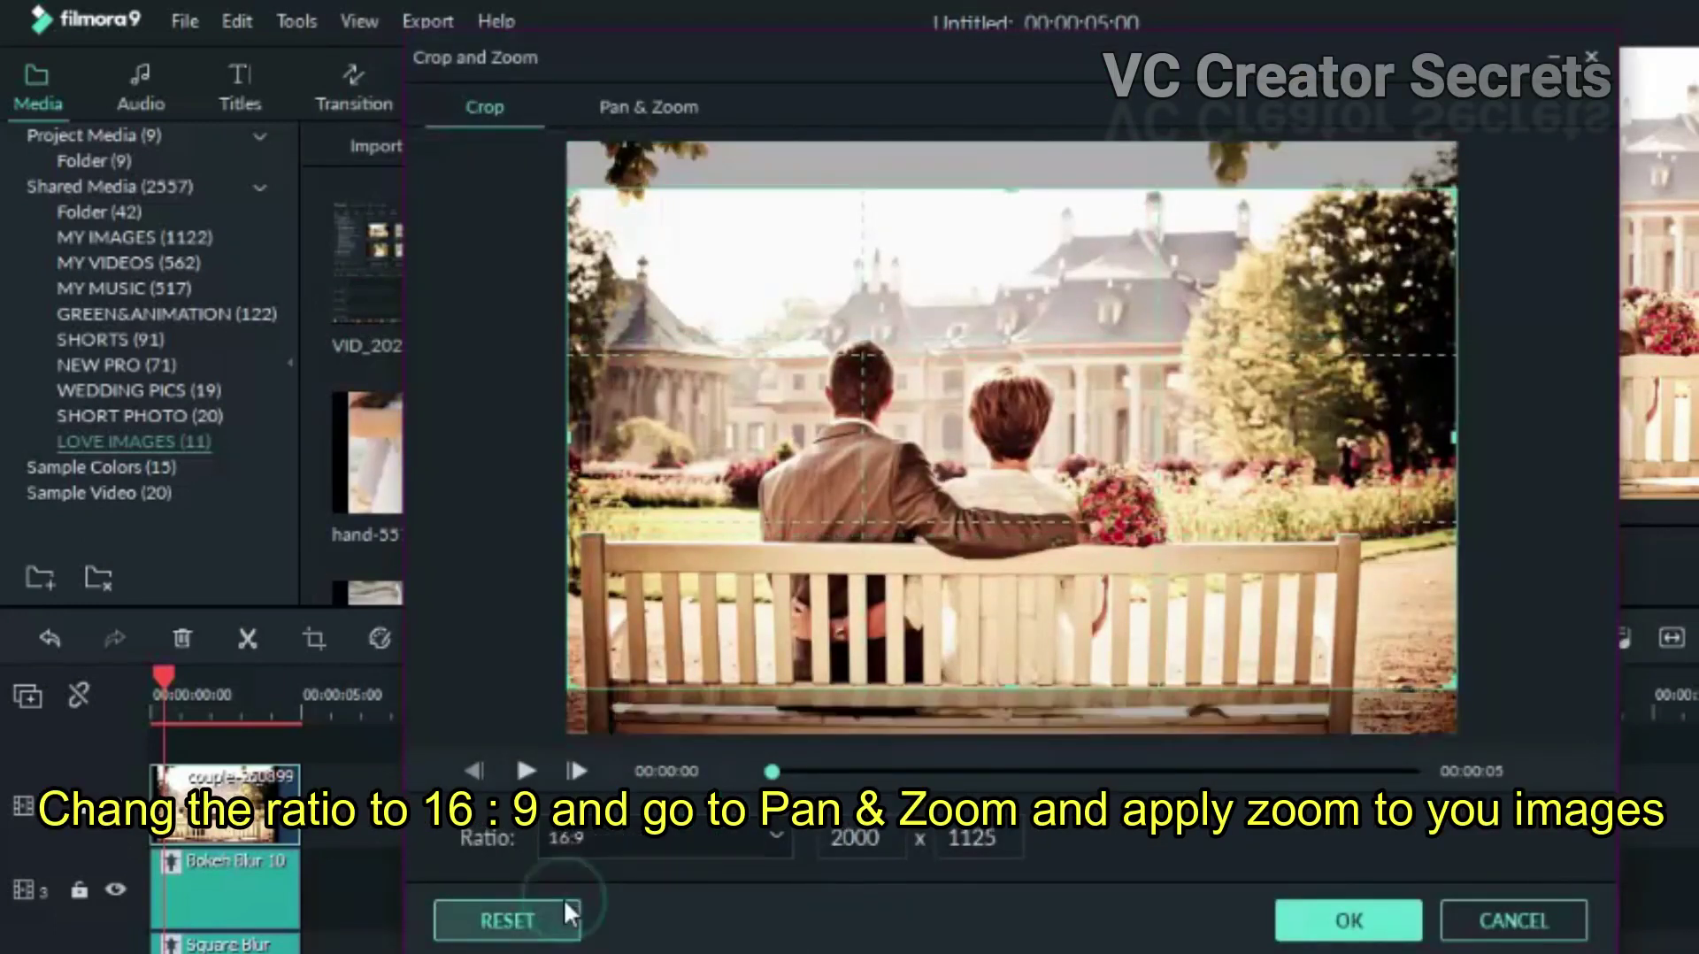
drag(742, 478, 736, 566)
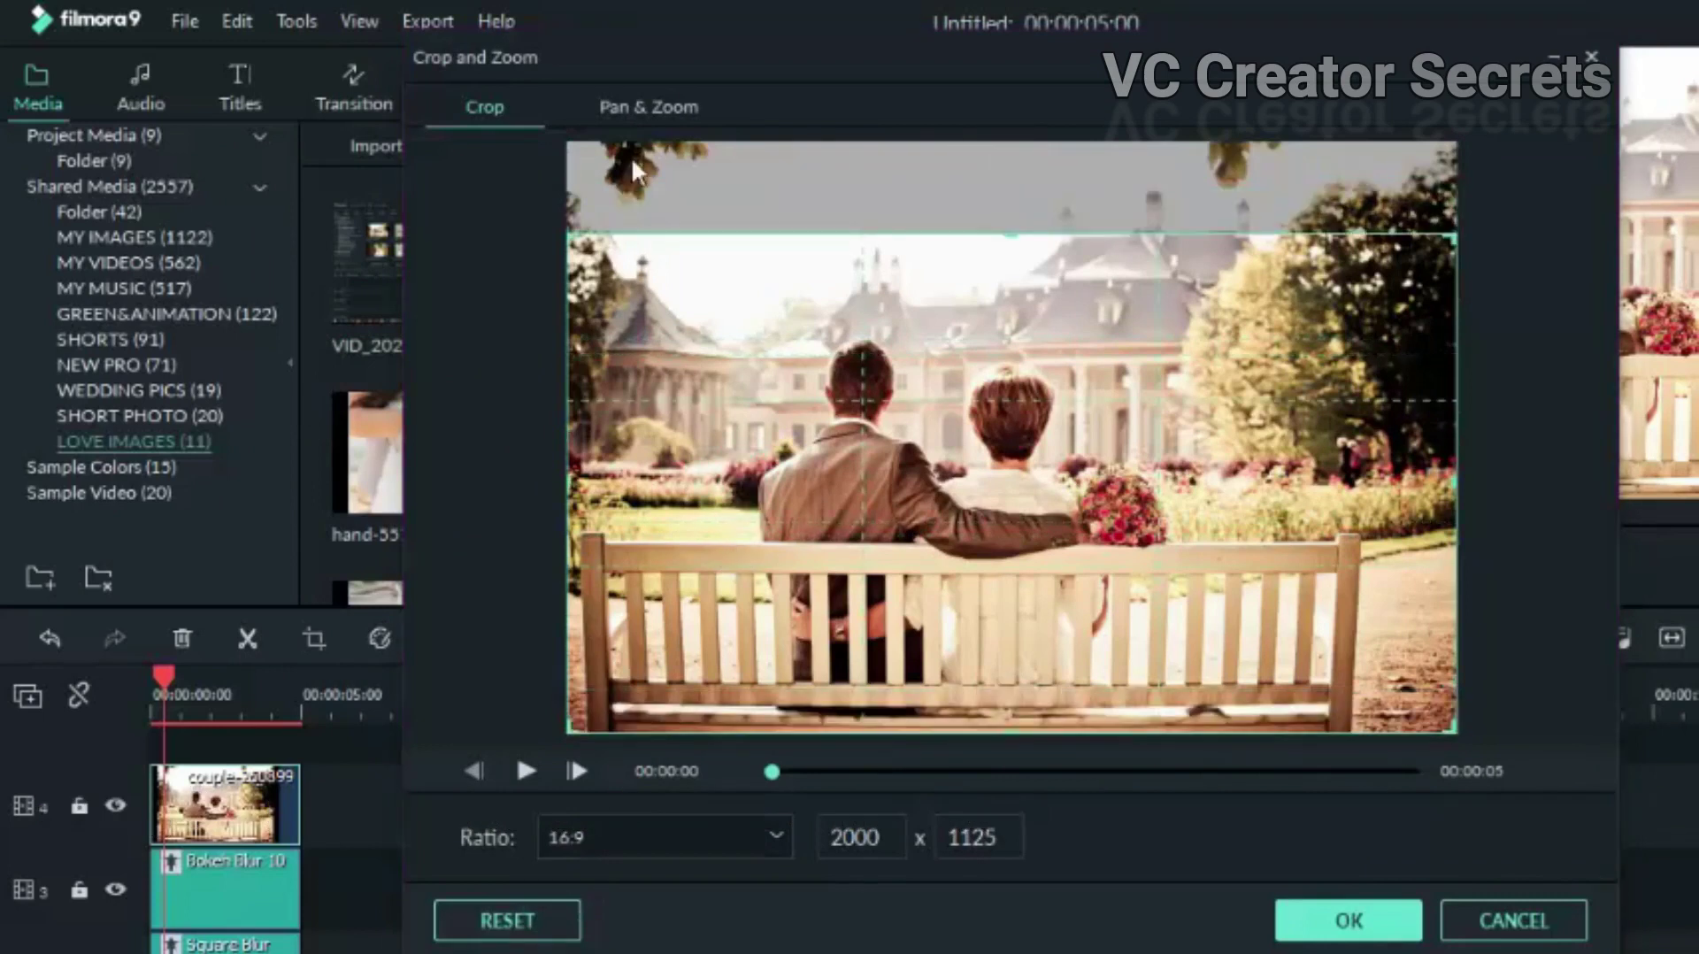
- Center the track 4 image's Pan & Zoom end frame on the couple, swap the start and end frames, and apply
click(633, 106)
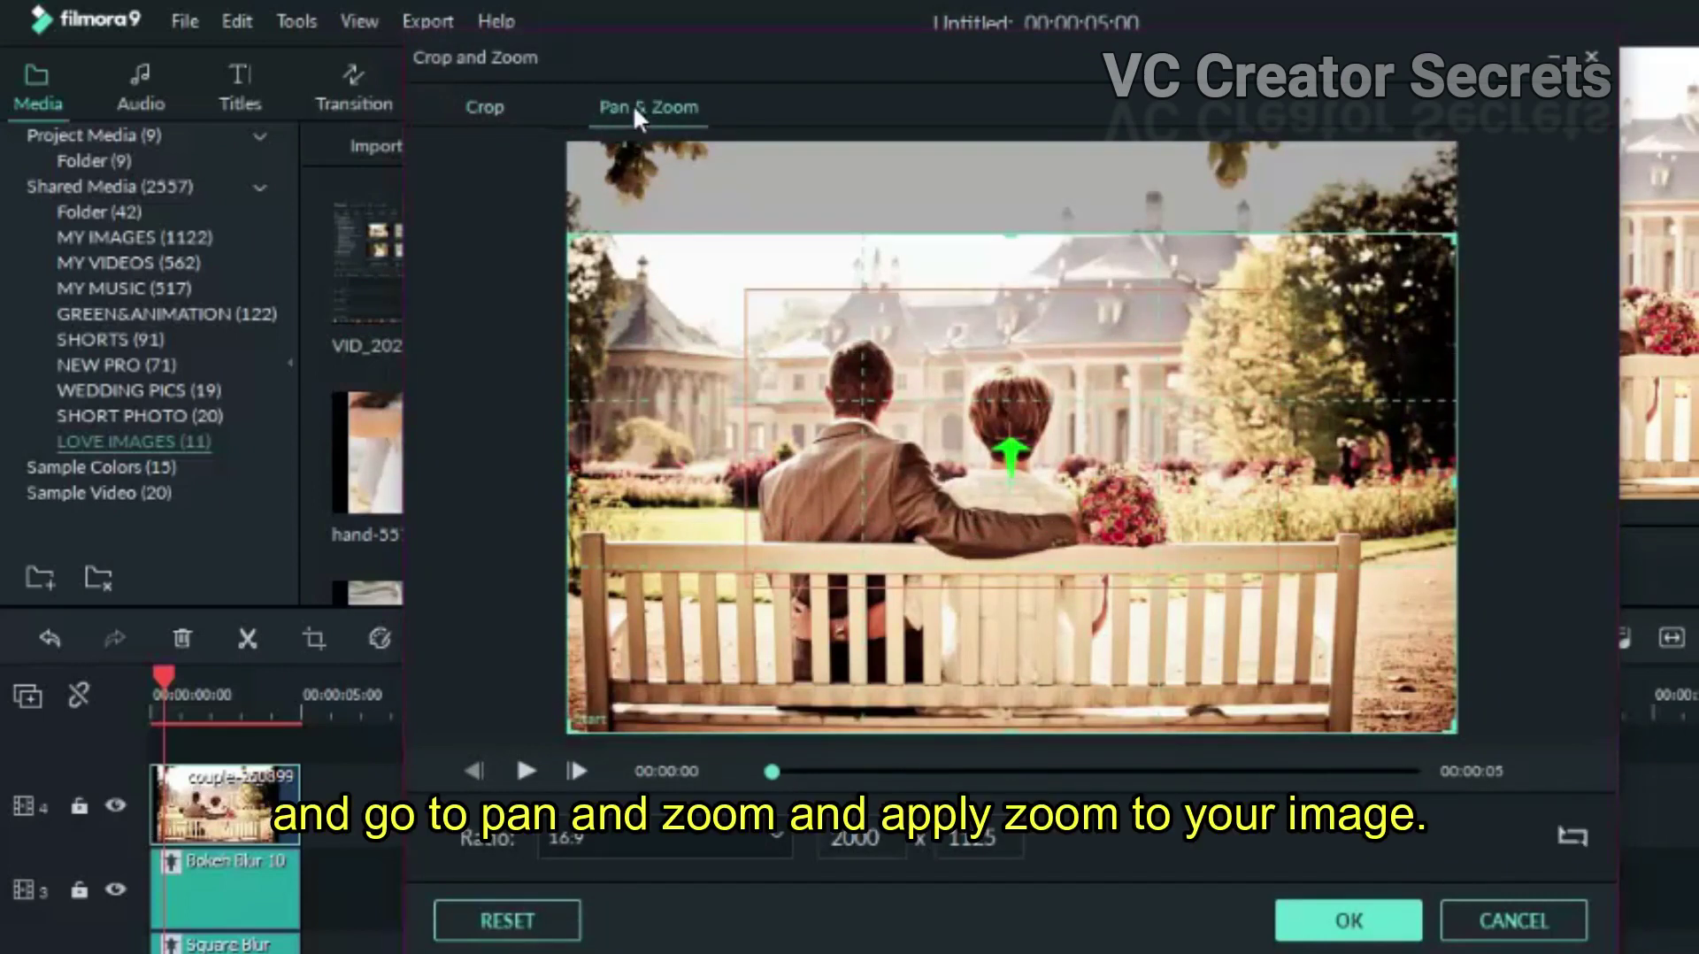
click(941, 475)
mouse_move(1077, 492)
mouse_down()
mouse_move(974, 520)
mouse_move(998, 522)
mouse_up()
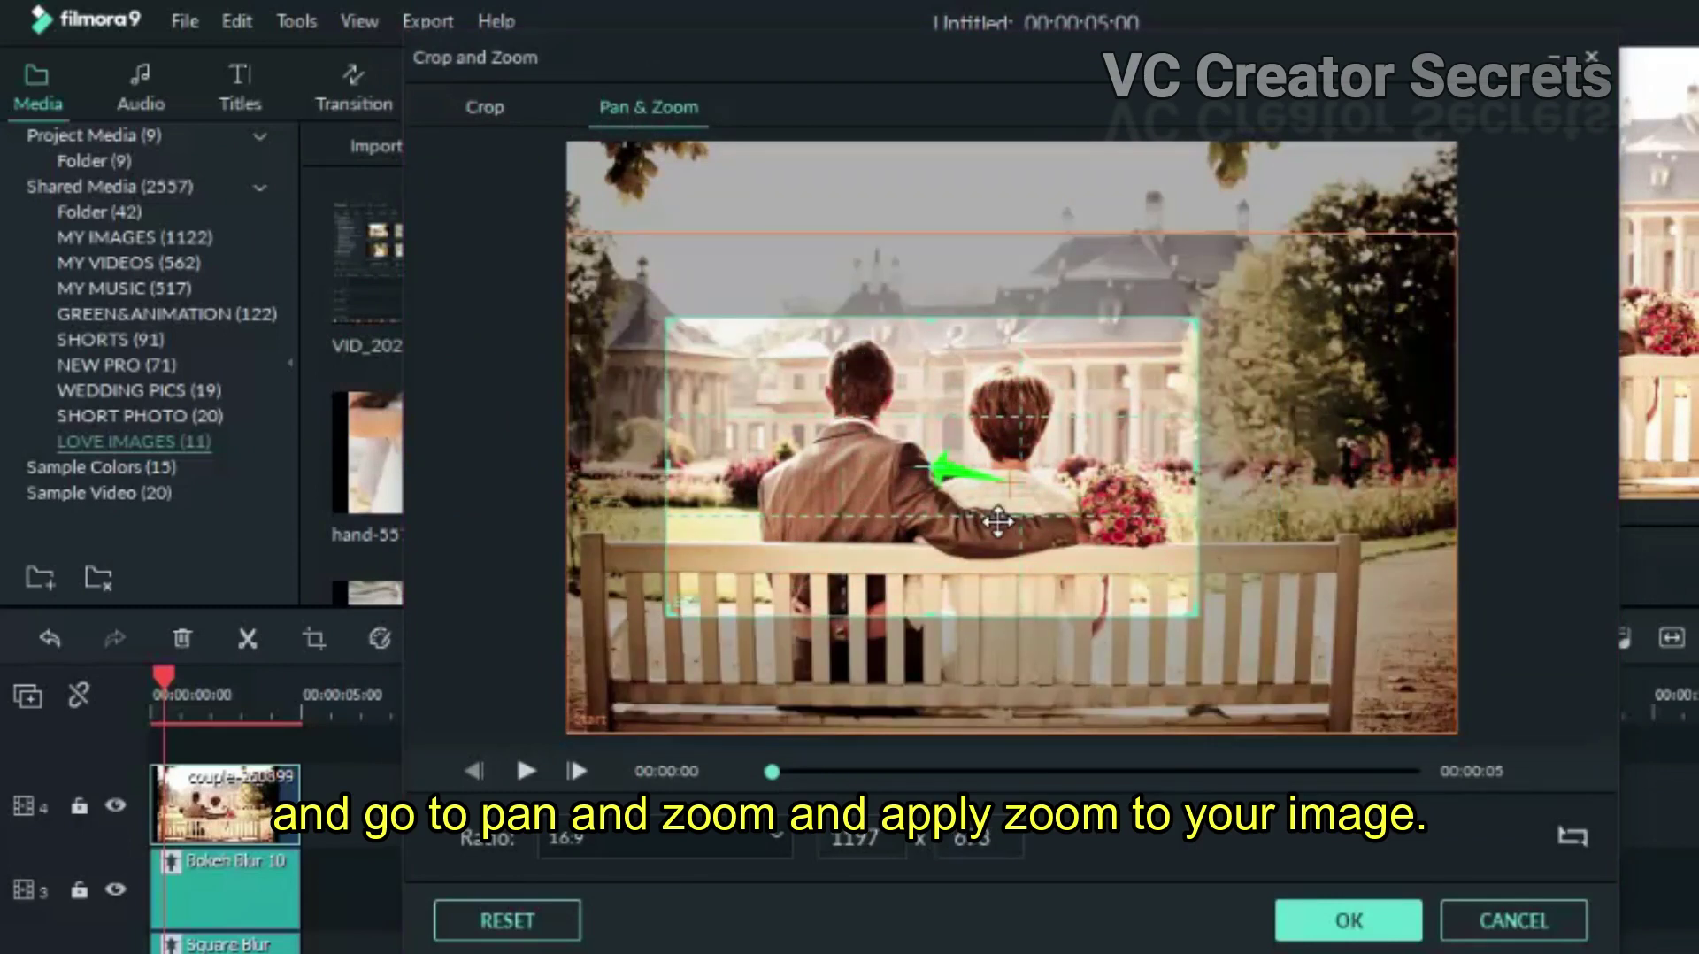
click(1573, 836)
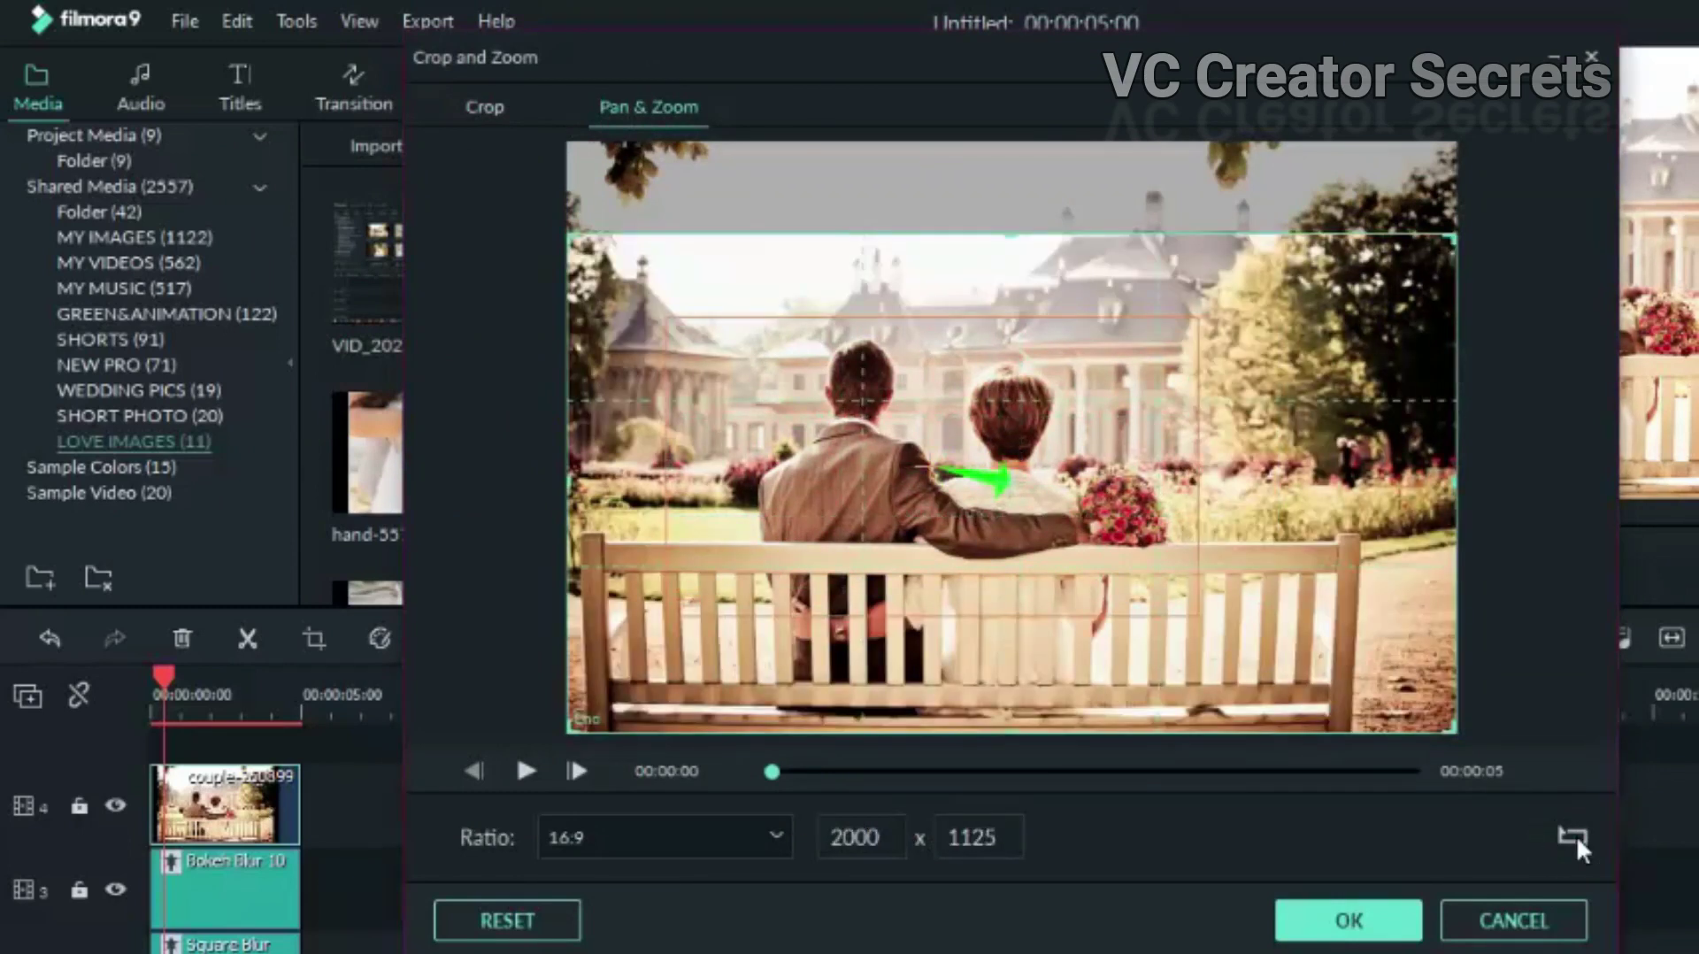
click(1334, 925)
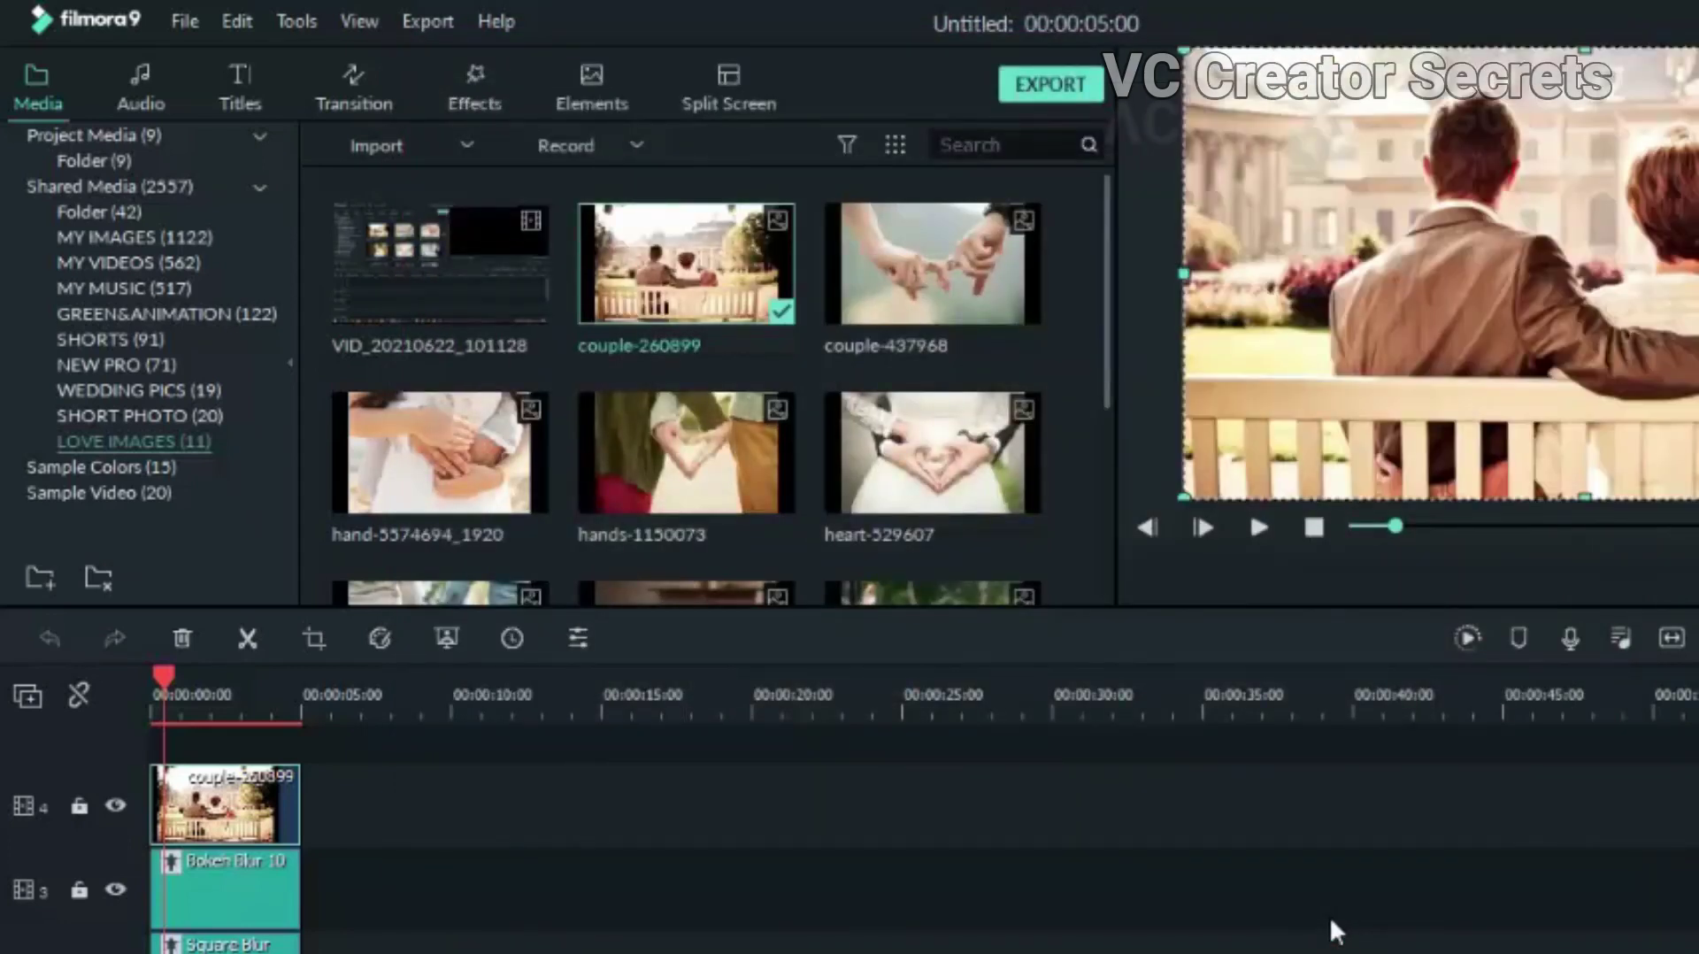
click(151, 676)
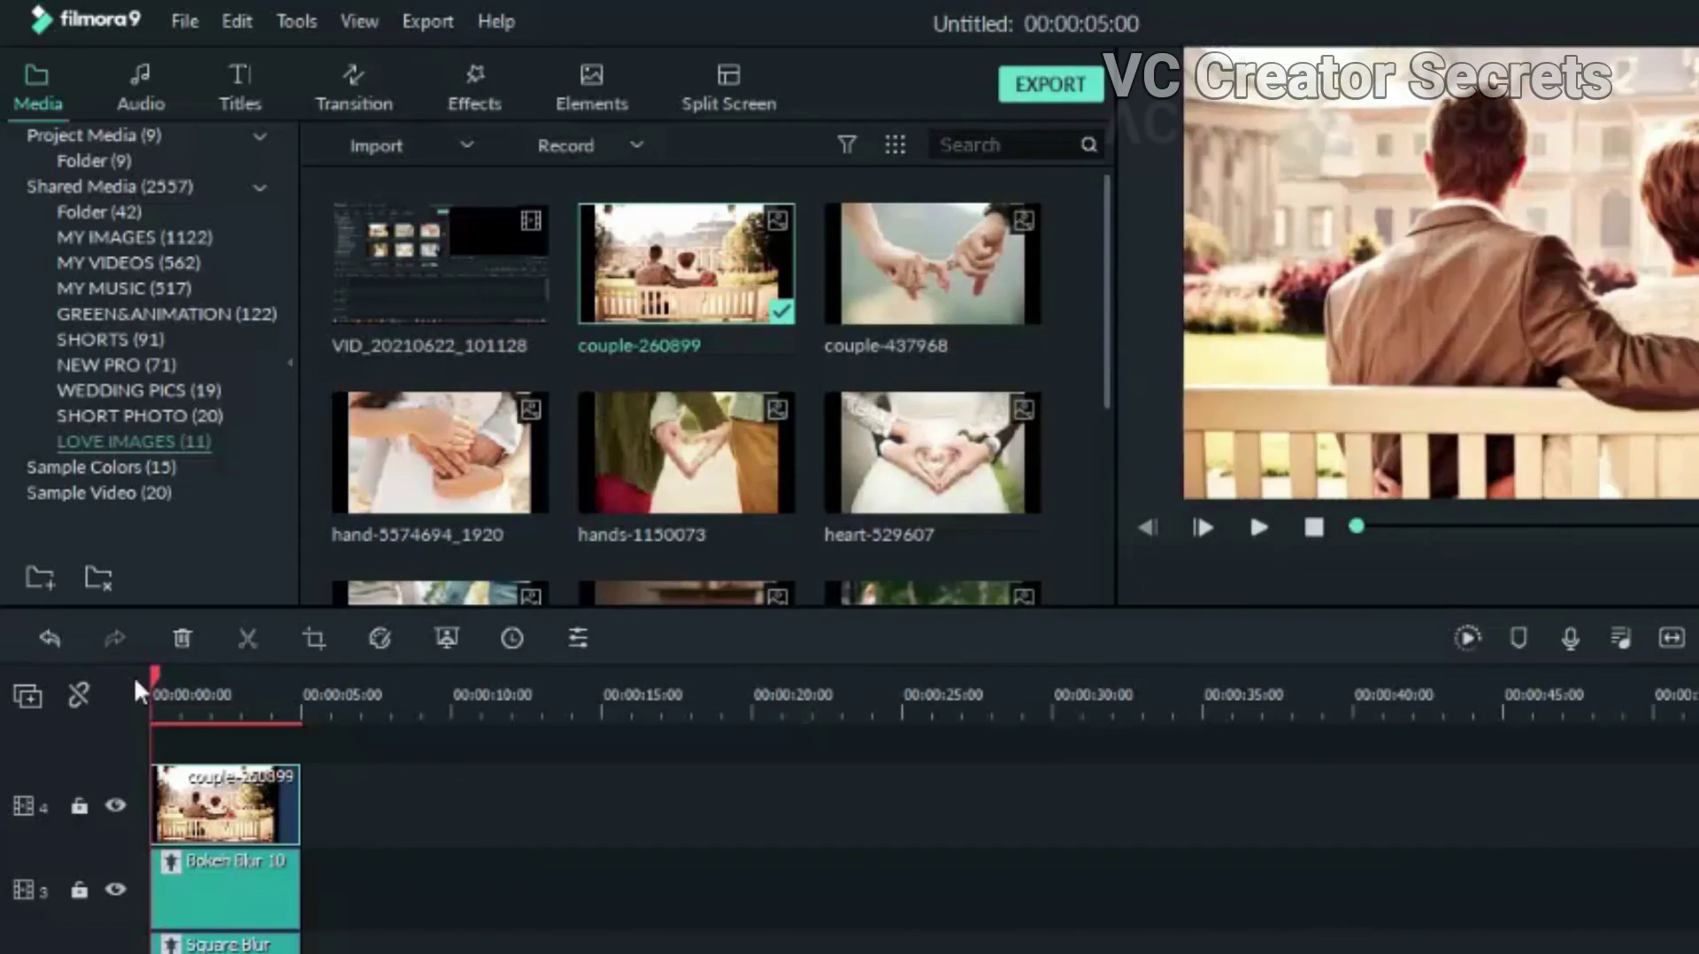
click(1257, 525)
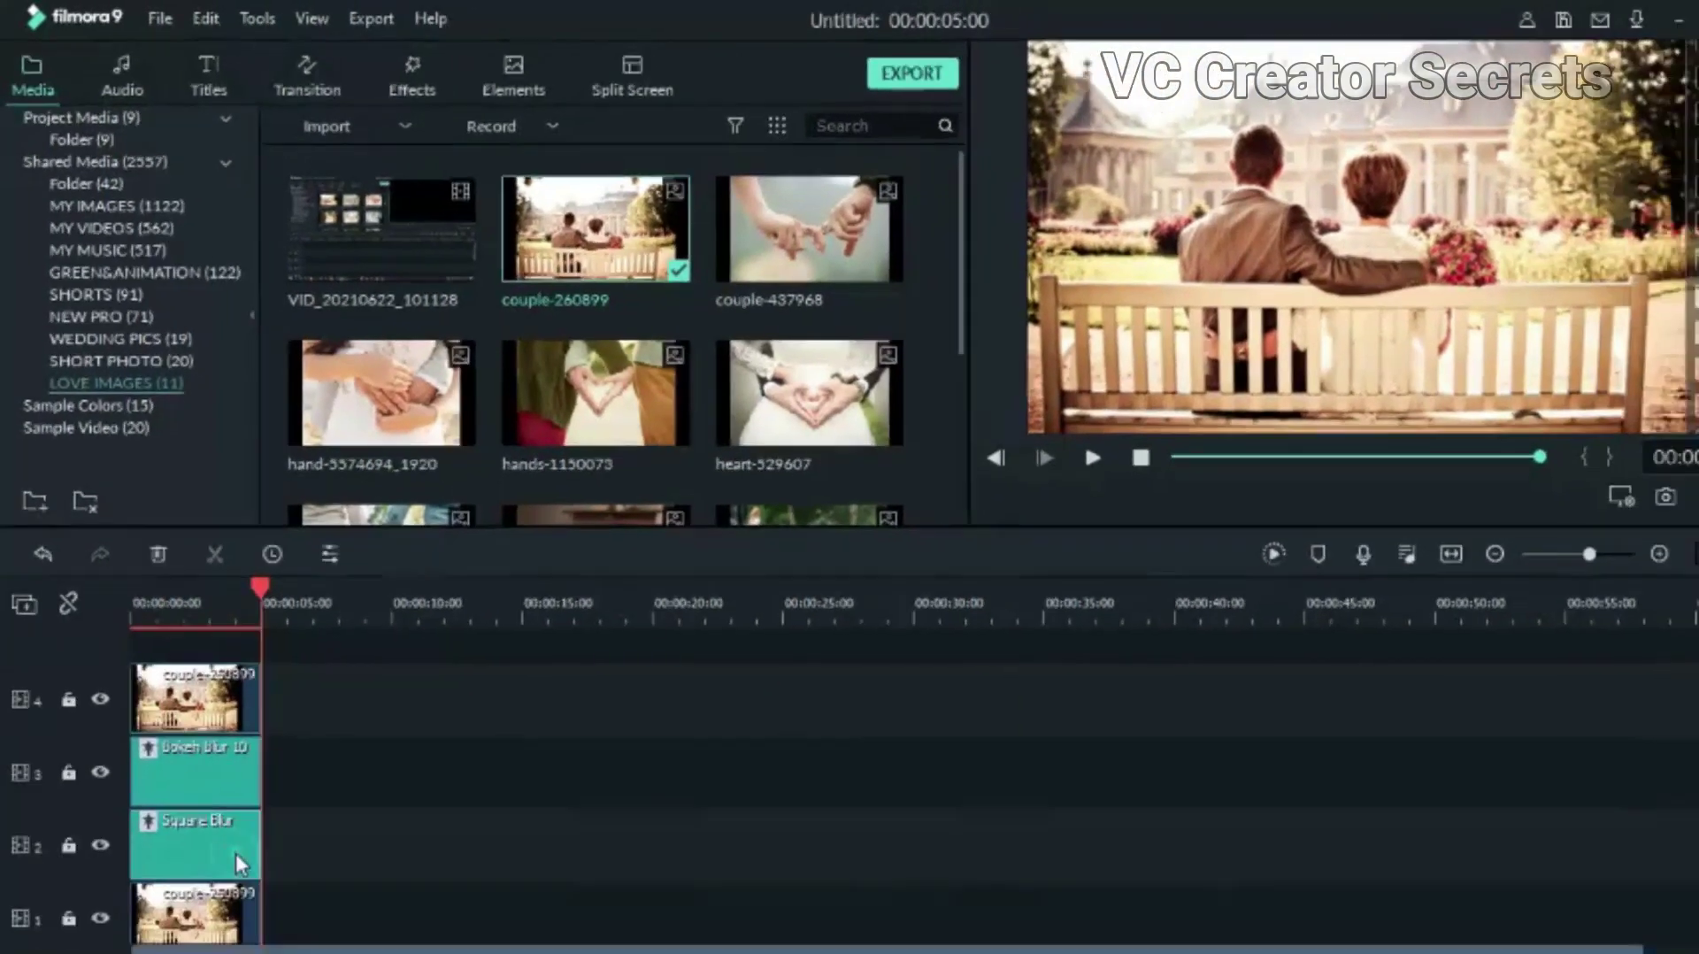
- Extend Square Blur and Bokeh Blur 10 to about 00:00:32:20 and place couple-437968 after the first image on track 1
drag(250, 811, 941, 812)
drag(250, 734, 940, 755)
drag(774, 219, 255, 873)
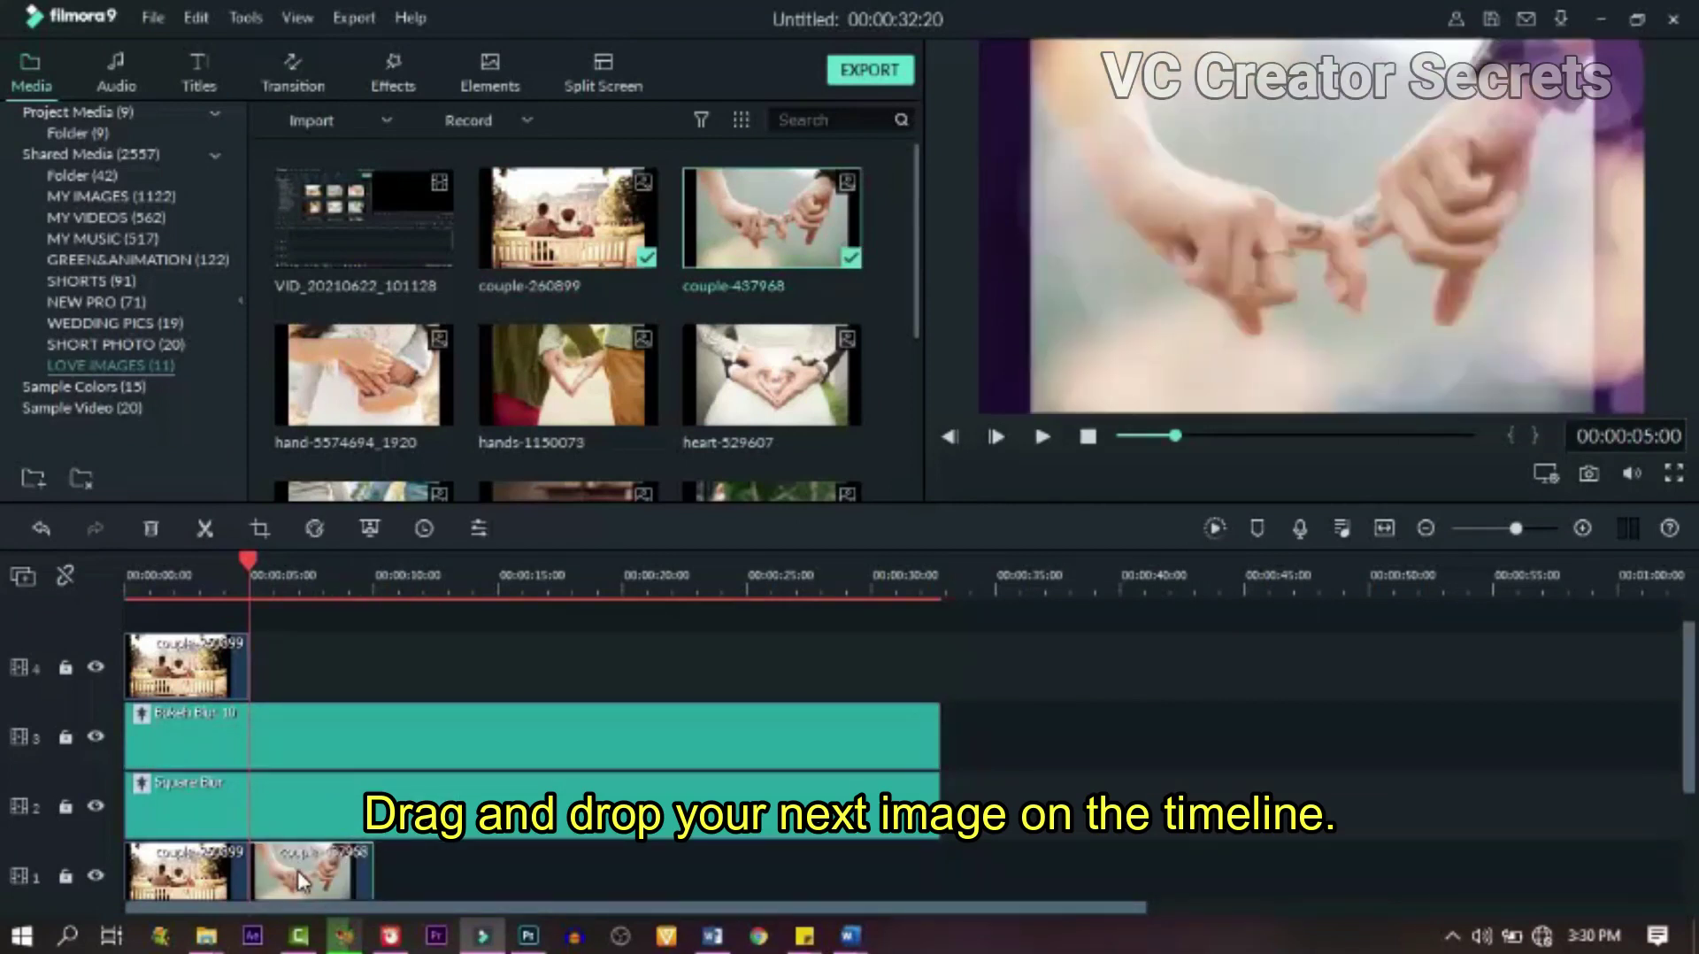
- Crop the couple-437968 clip to a 16:9 ratio, with the crop frame at the image's upper edge
click(260, 527)
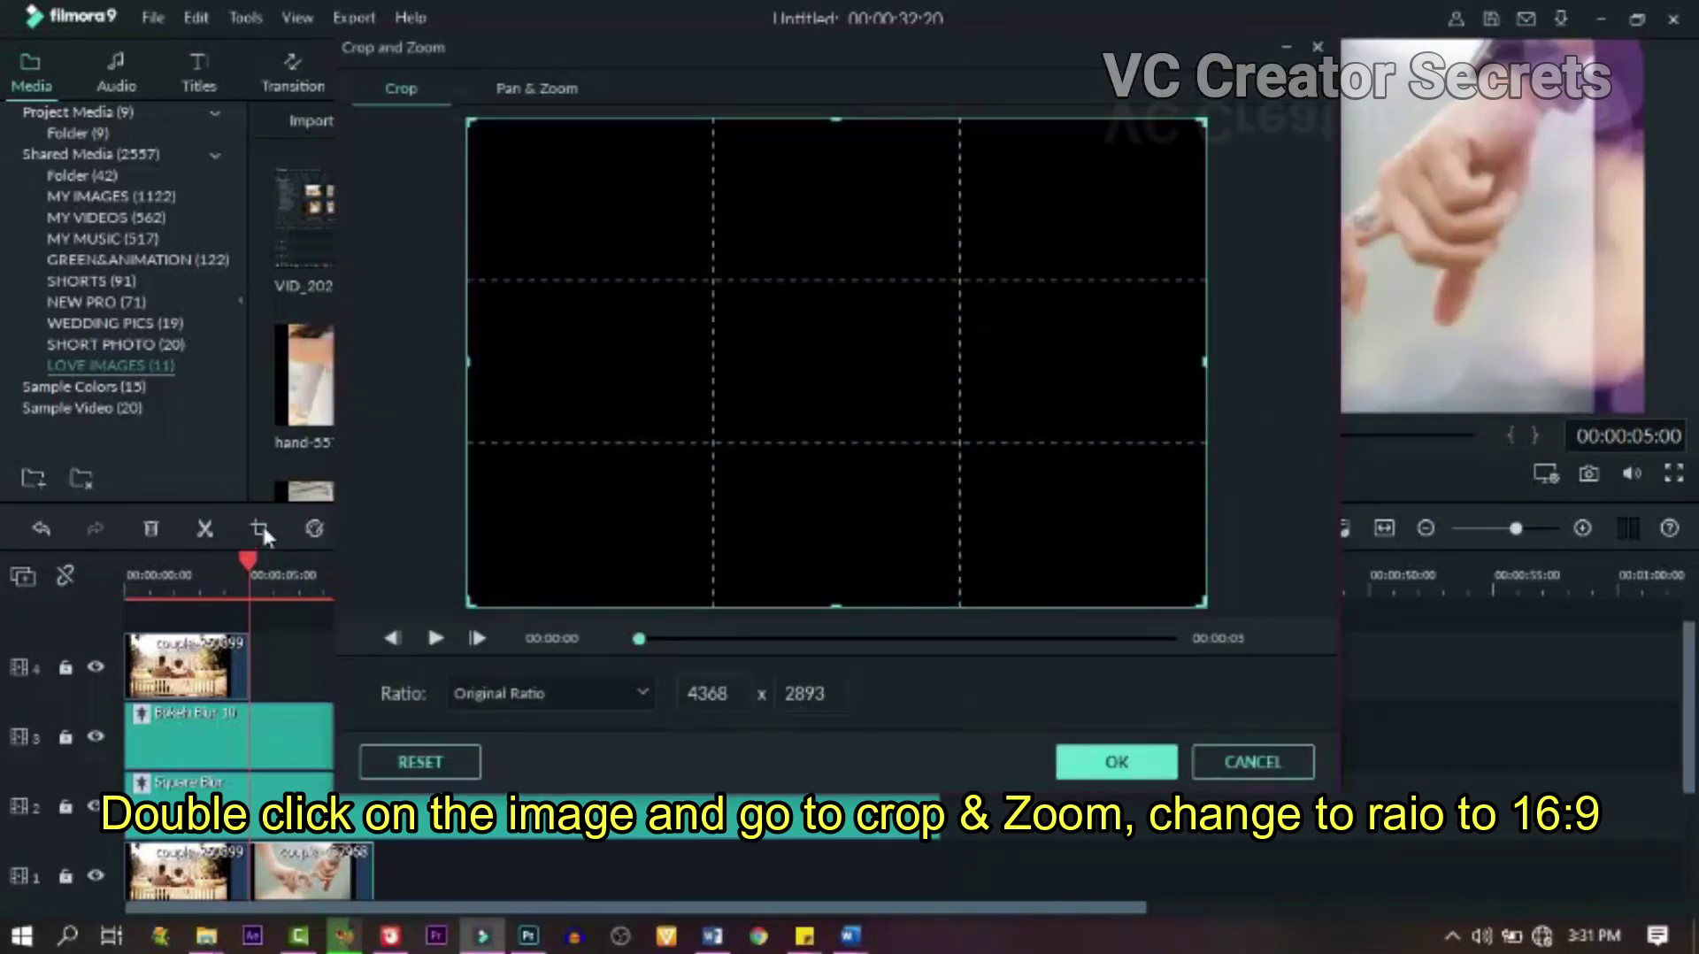
click(558, 694)
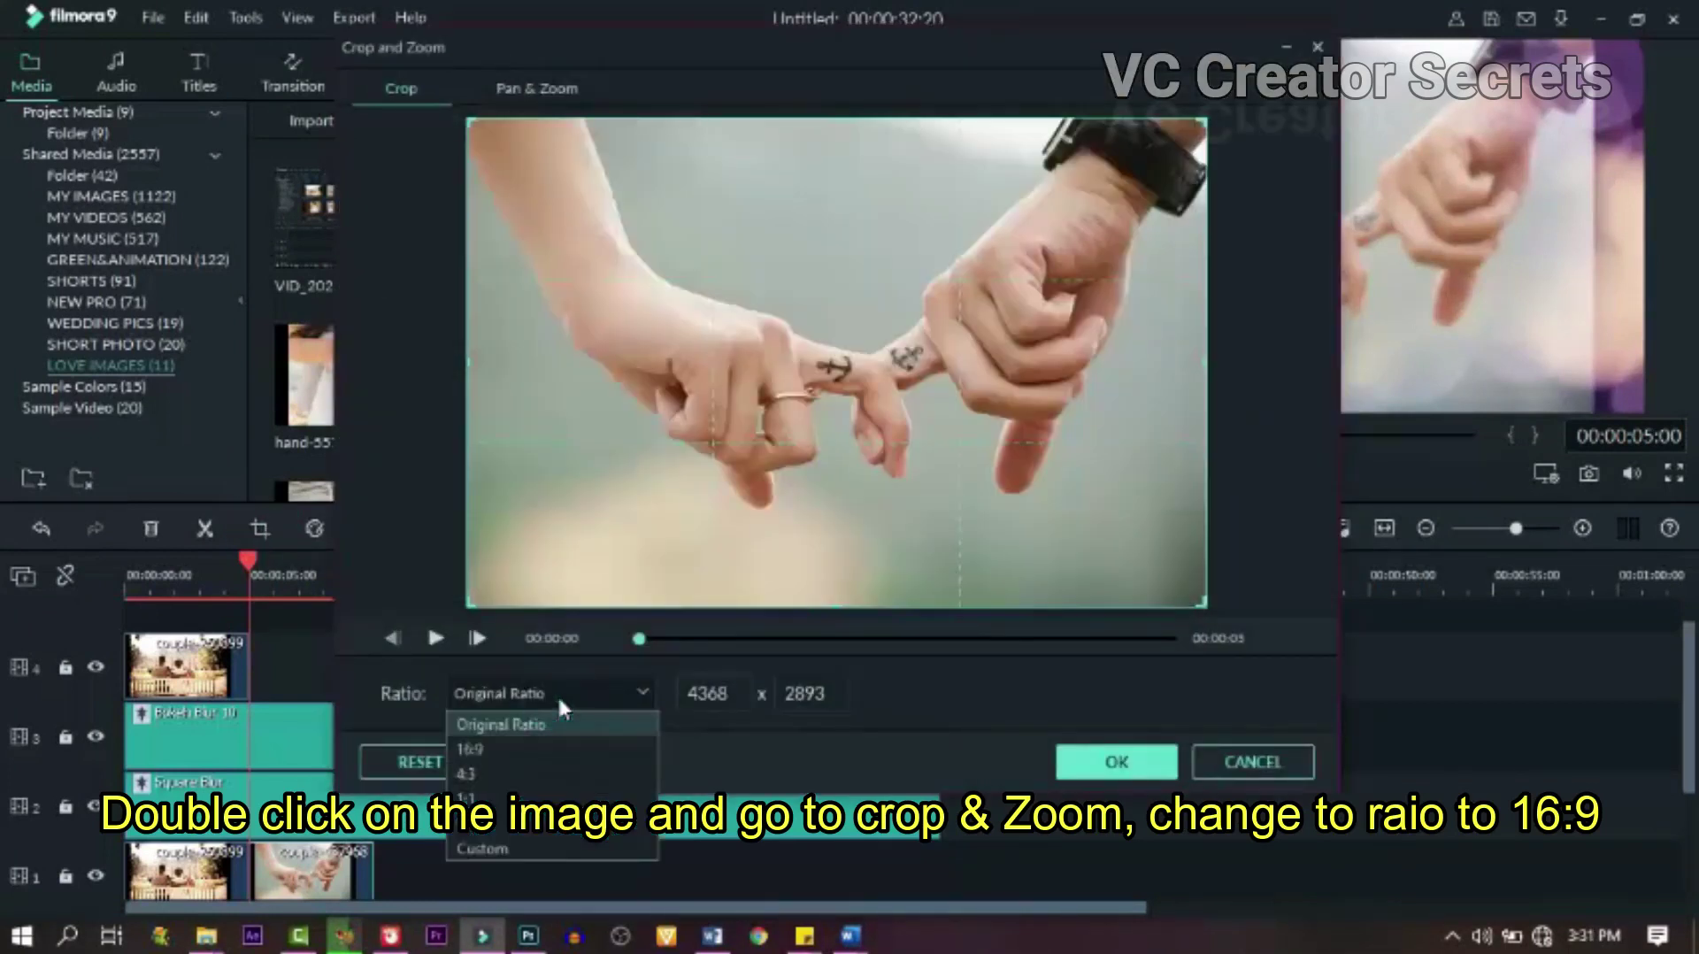
click(506, 751)
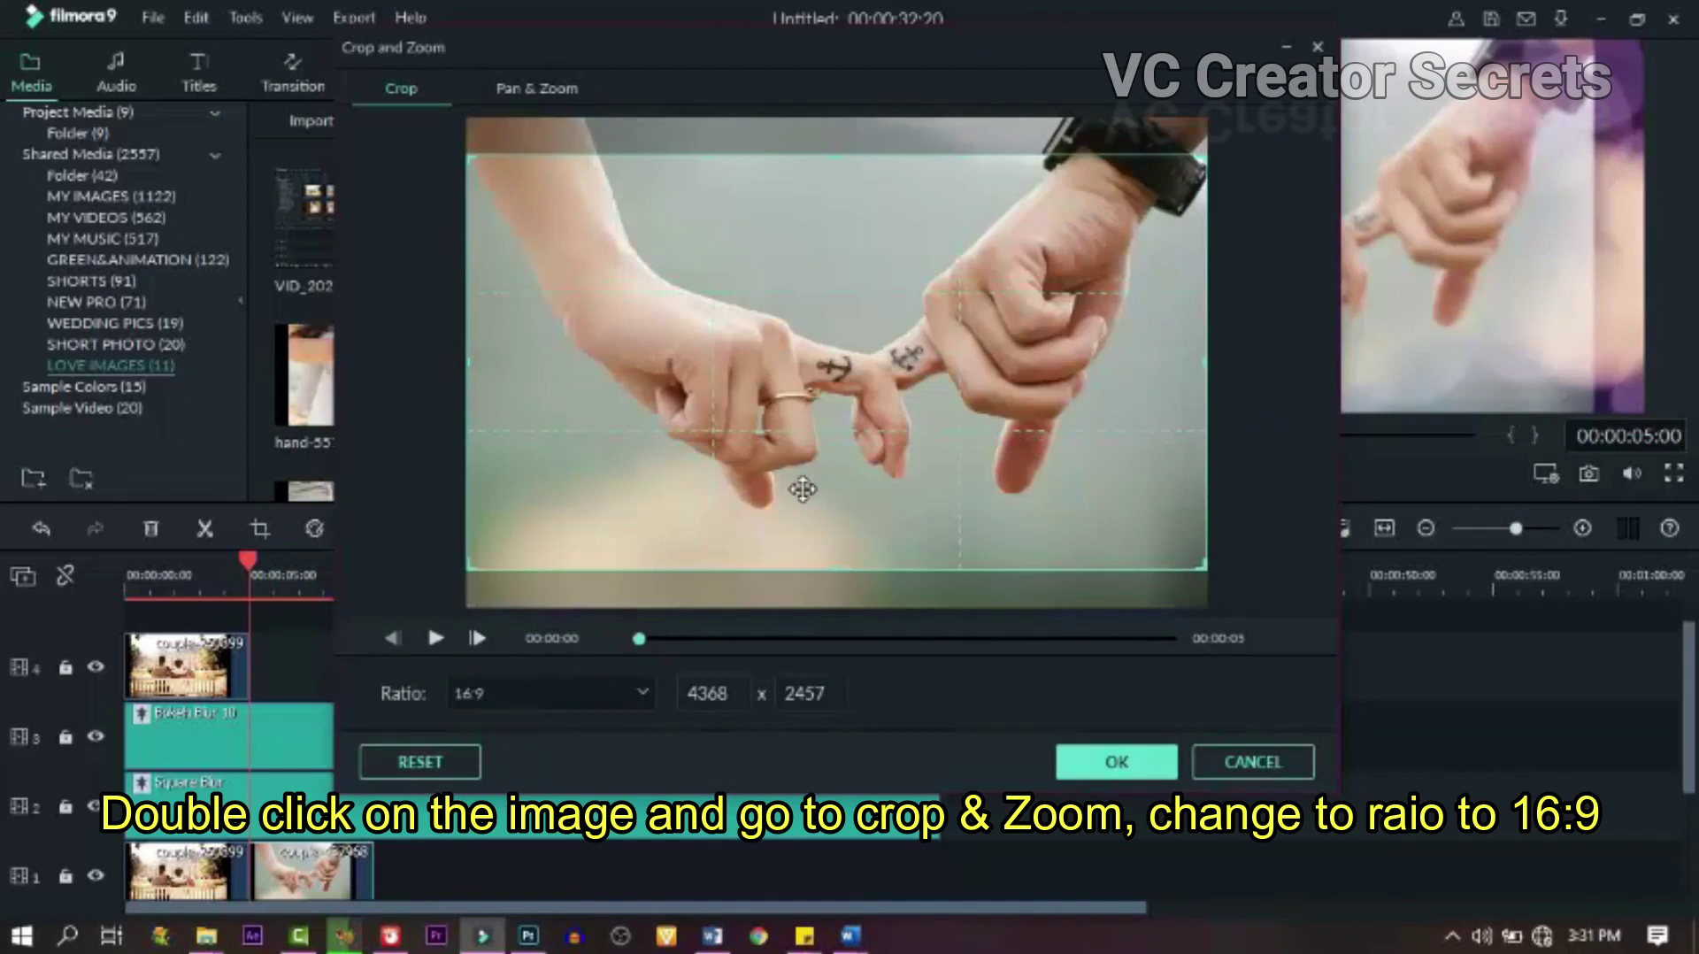
drag(801, 490, 812, 426)
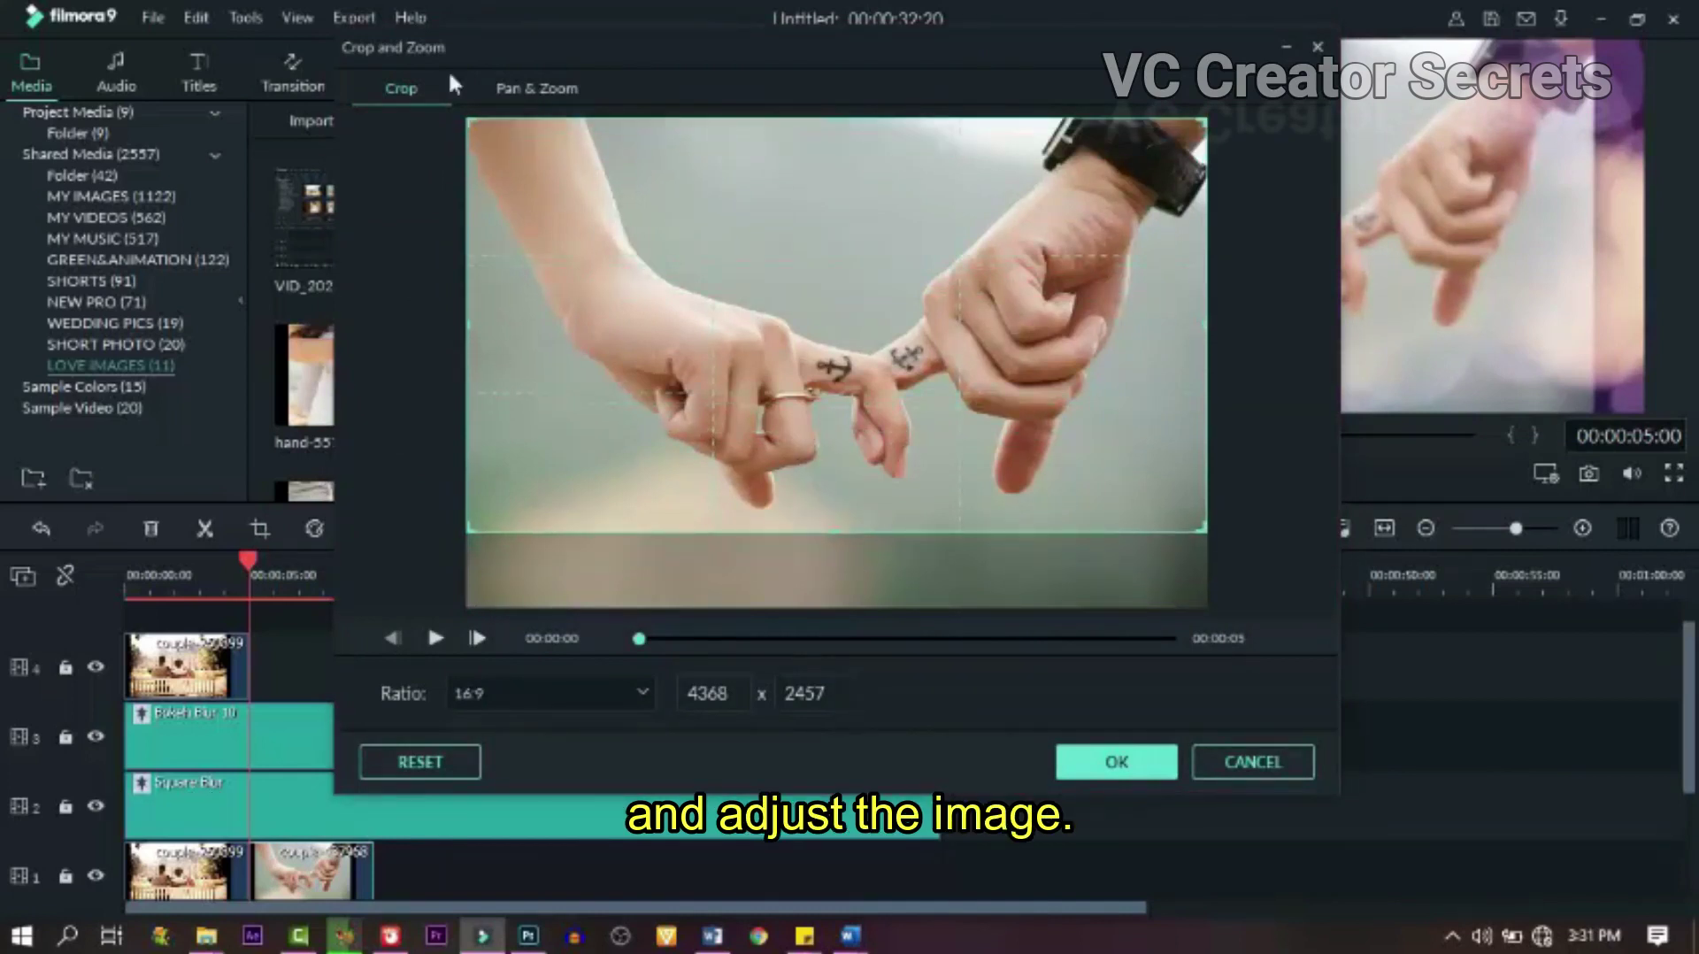
- Set the track 1 couple-437968 clip's Pan & Zoom end frame to about 2887 x 1624 around the linked hands, and apply
click(520, 94)
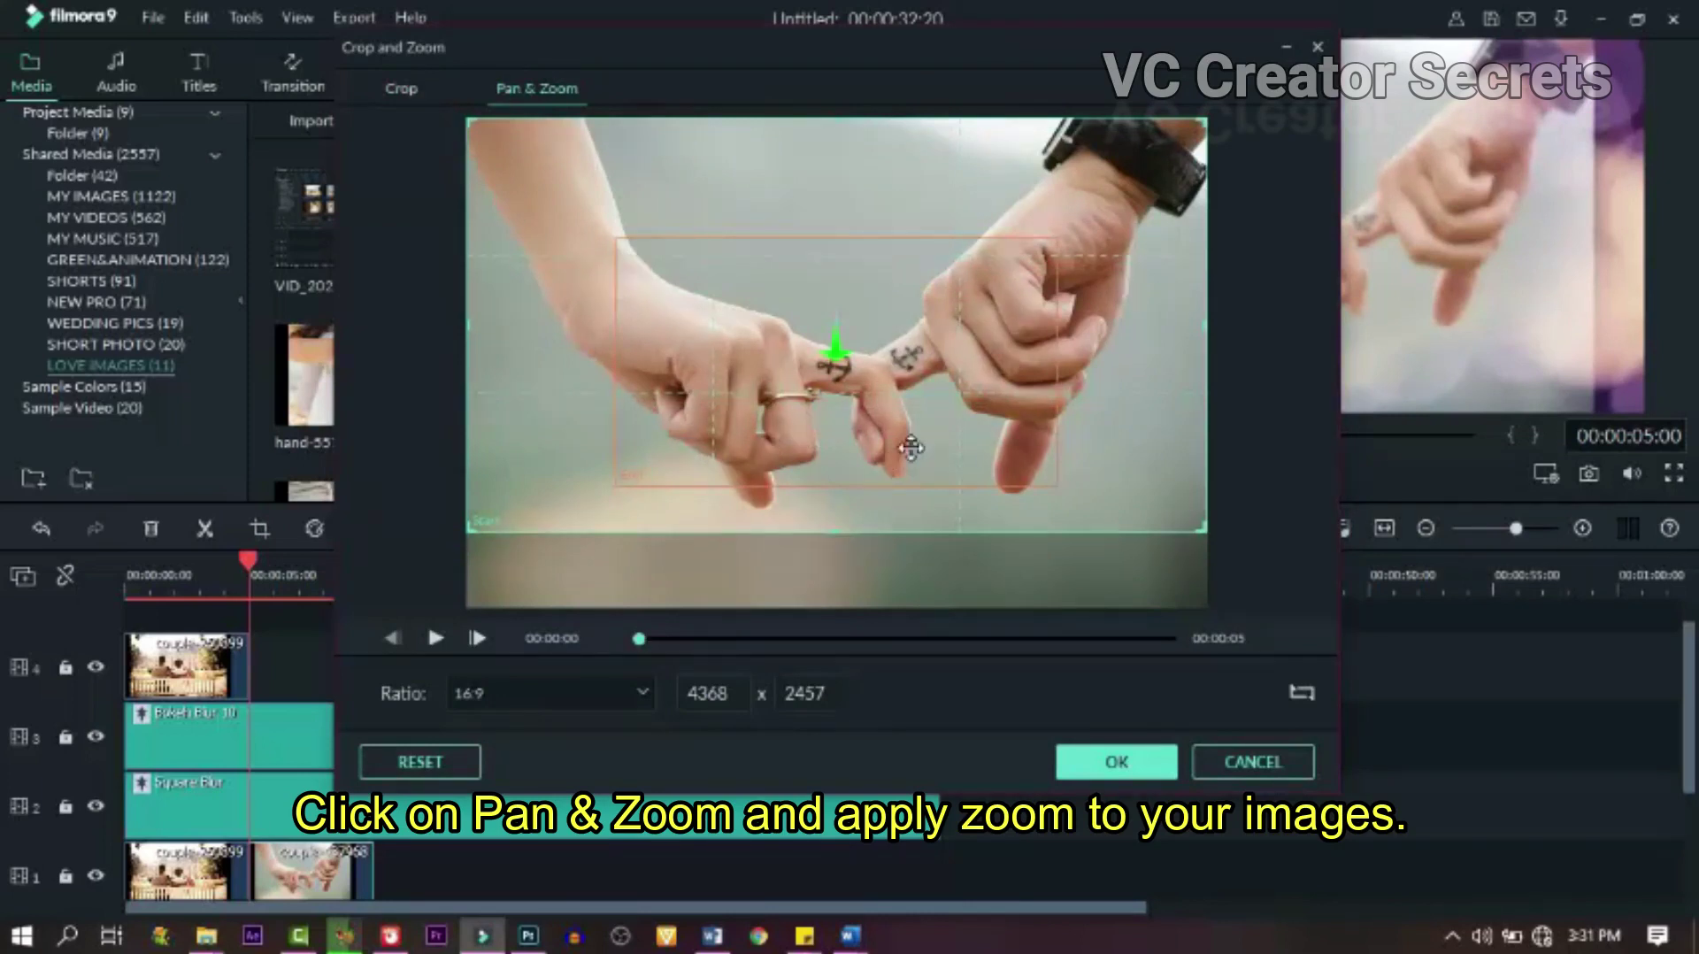
click(959, 433)
drag(959, 432, 968, 437)
drag(622, 246, 601, 232)
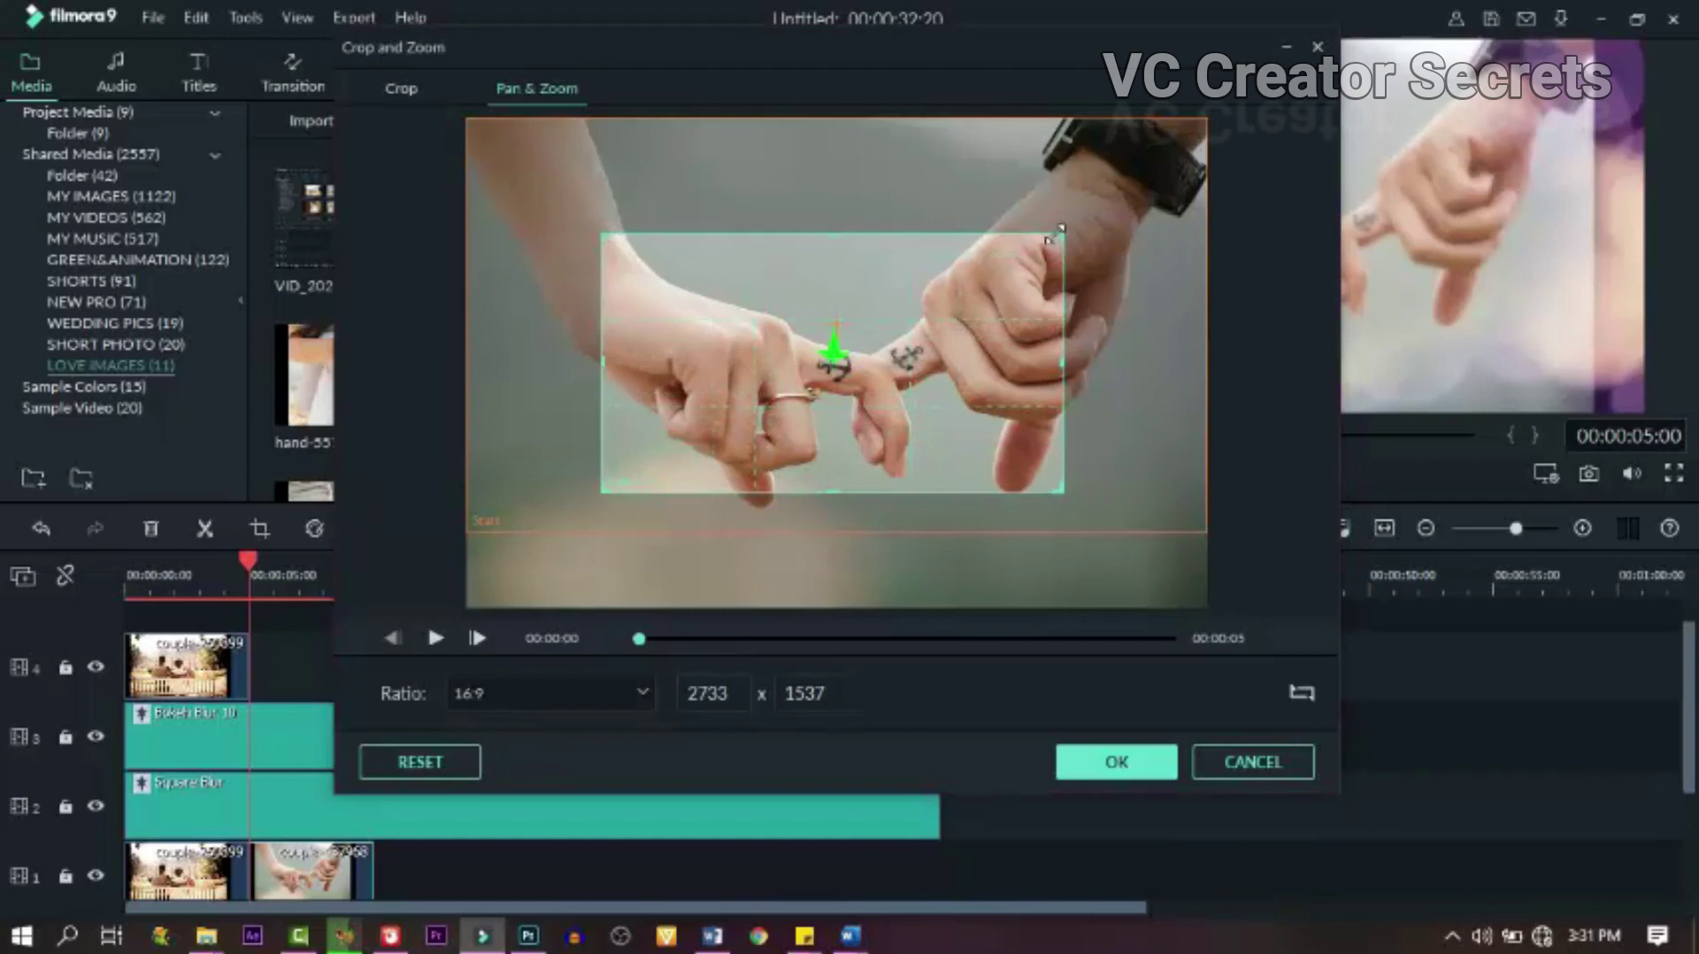
drag(1064, 234, 1090, 218)
drag(978, 316, 976, 350)
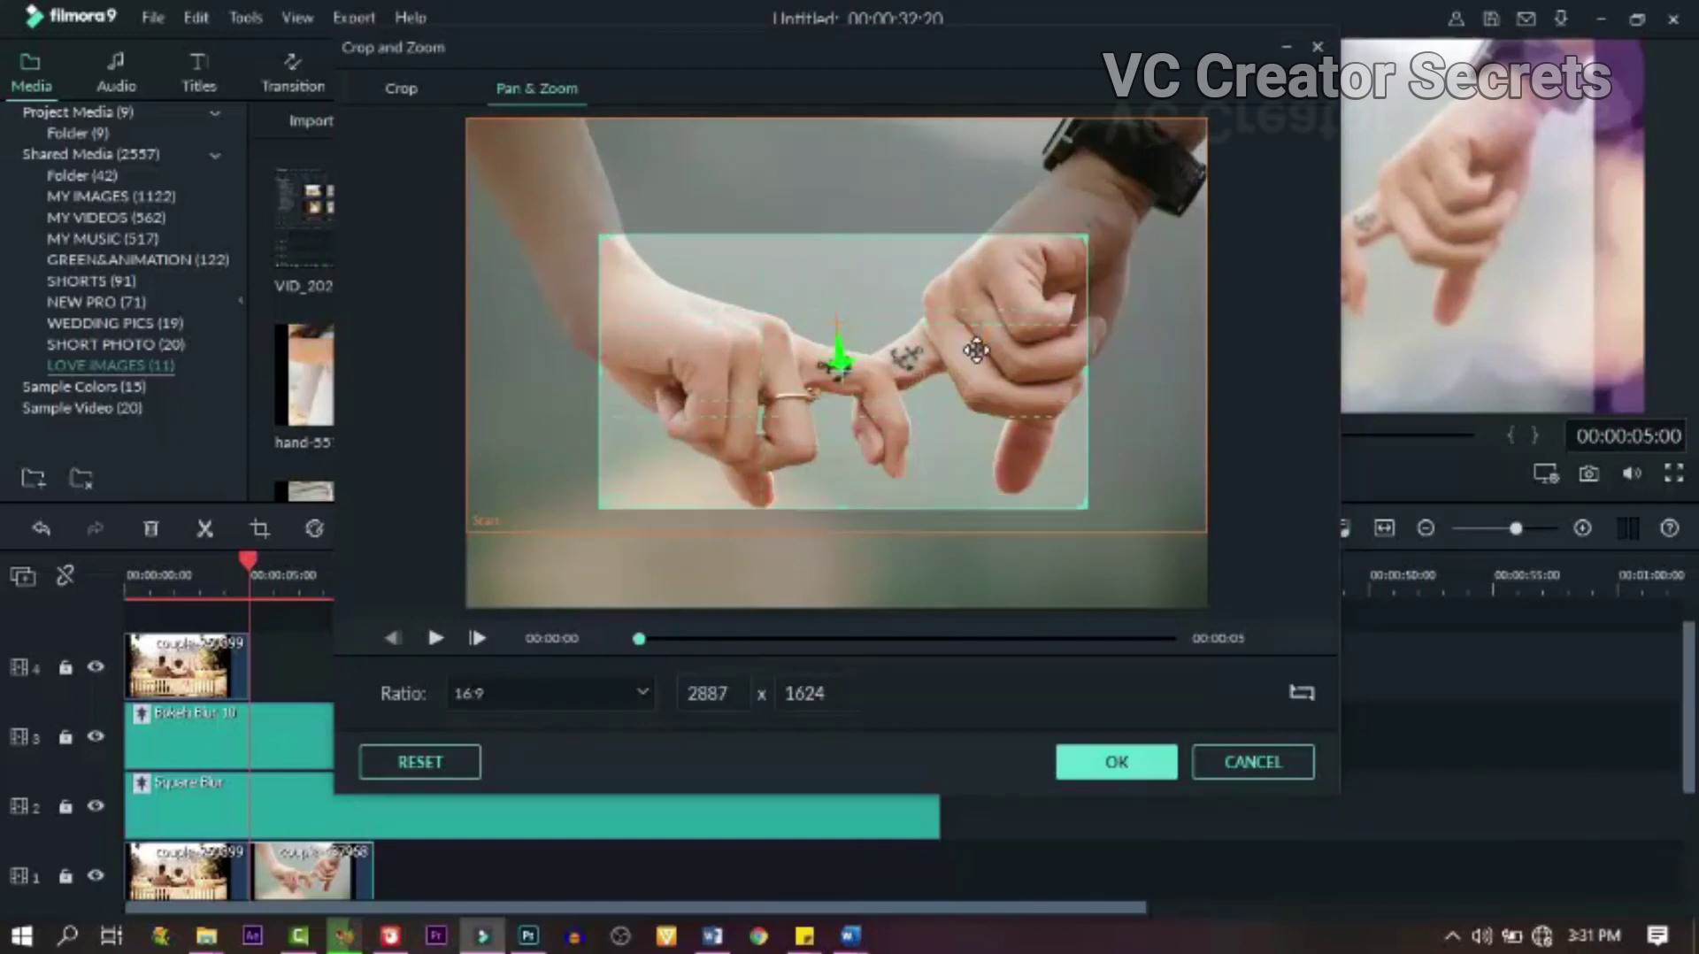
click(1104, 766)
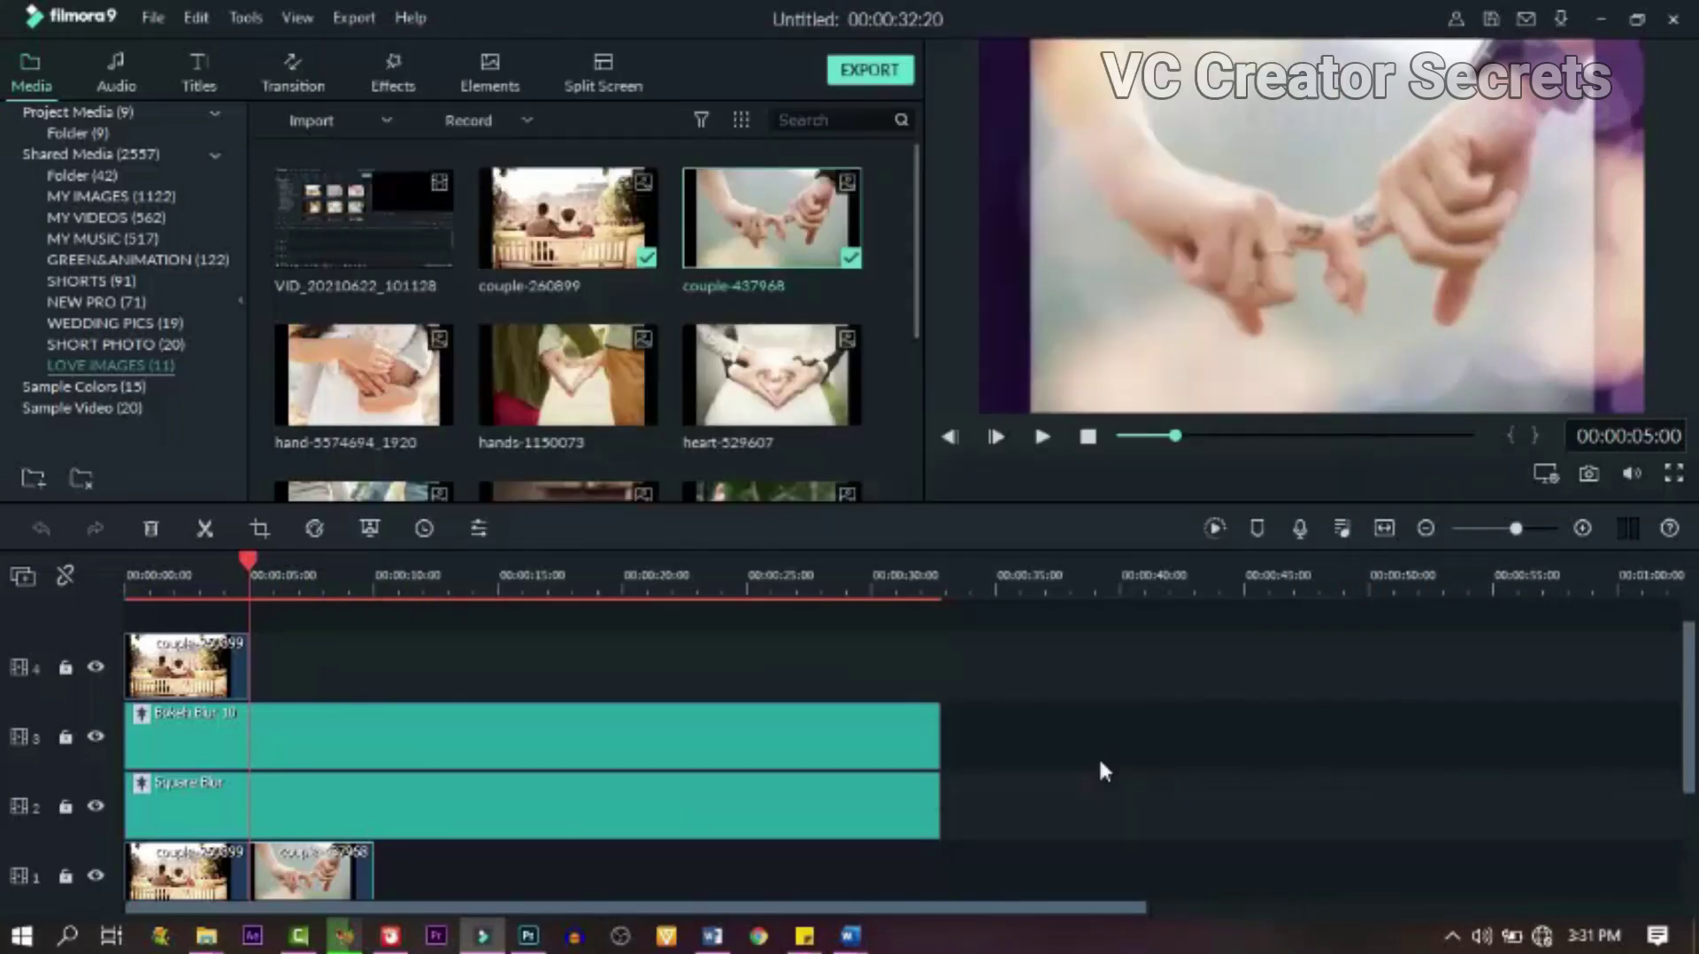
- Place couple-437968 after the first image on track 4 and crop it to 16:9, with the crop frame at the image's upper edge
drag(800, 223, 280, 683)
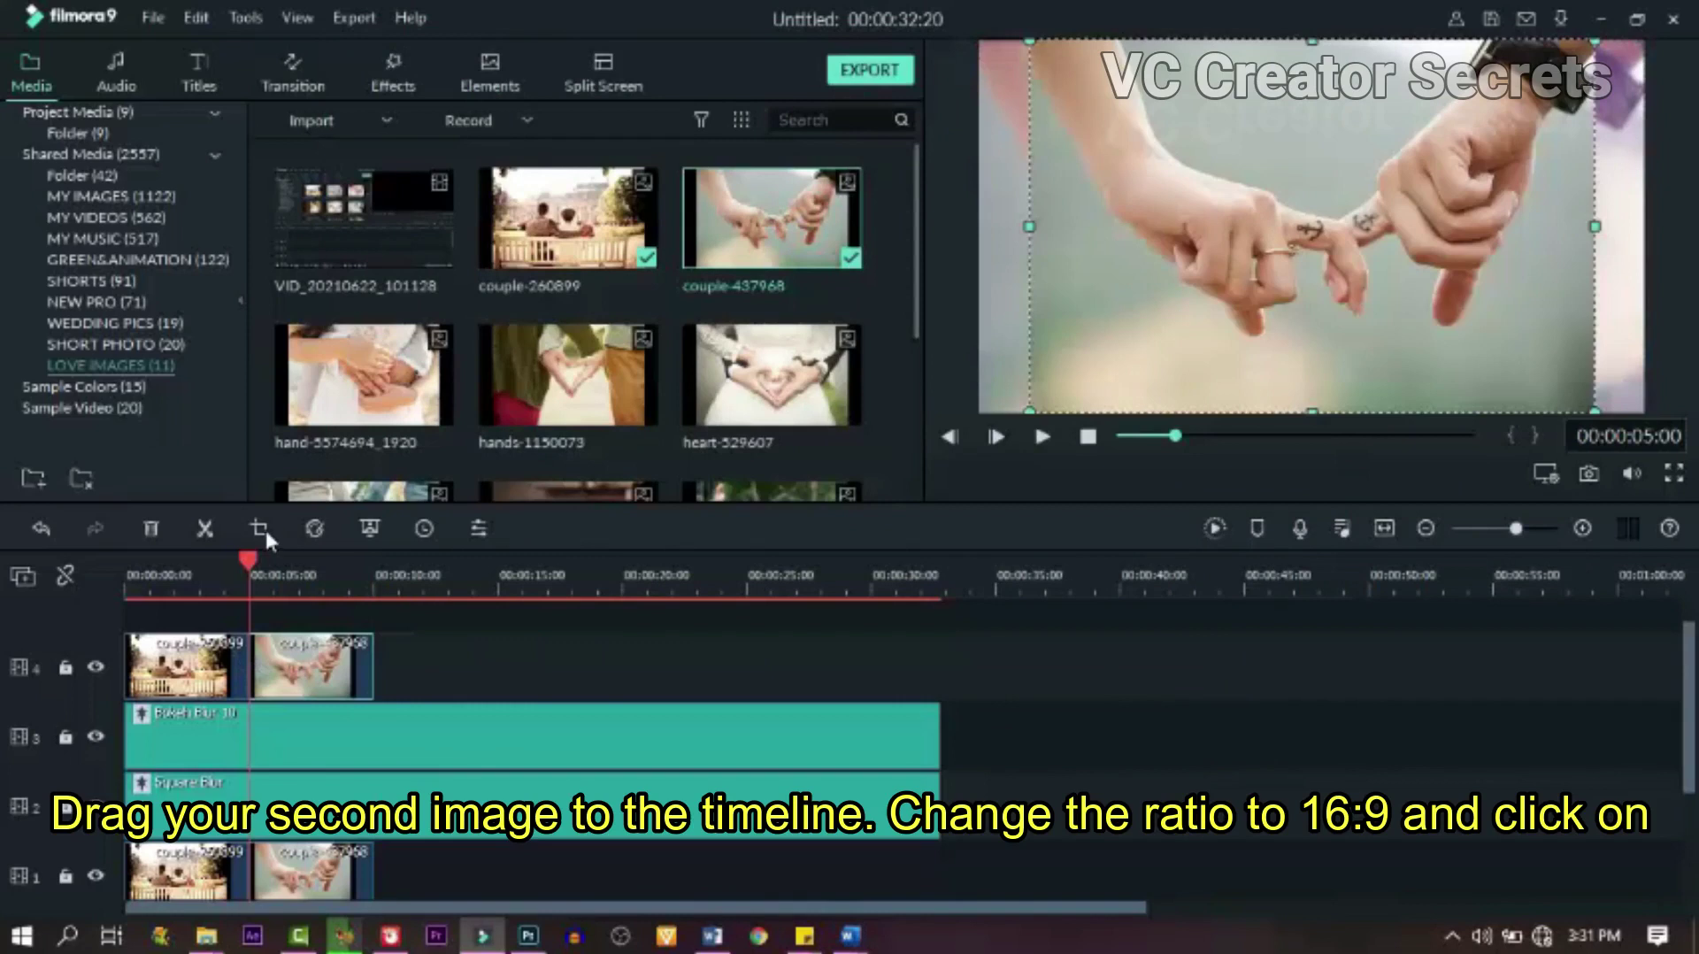
click(264, 527)
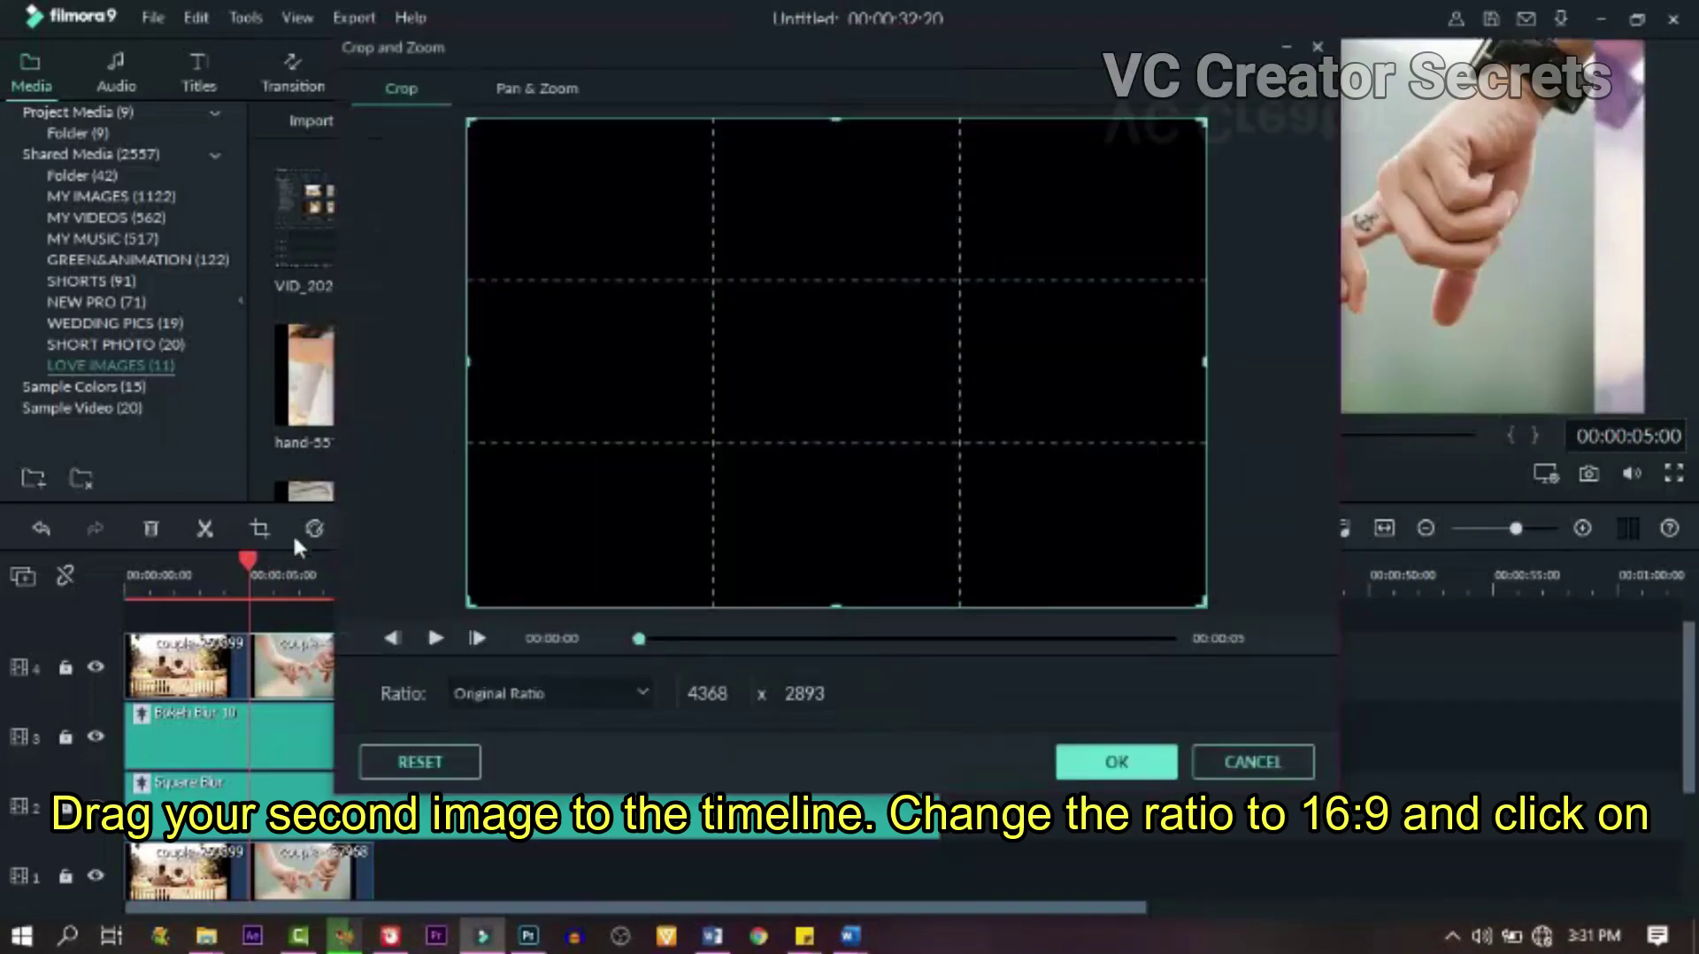
click(538, 694)
click(522, 749)
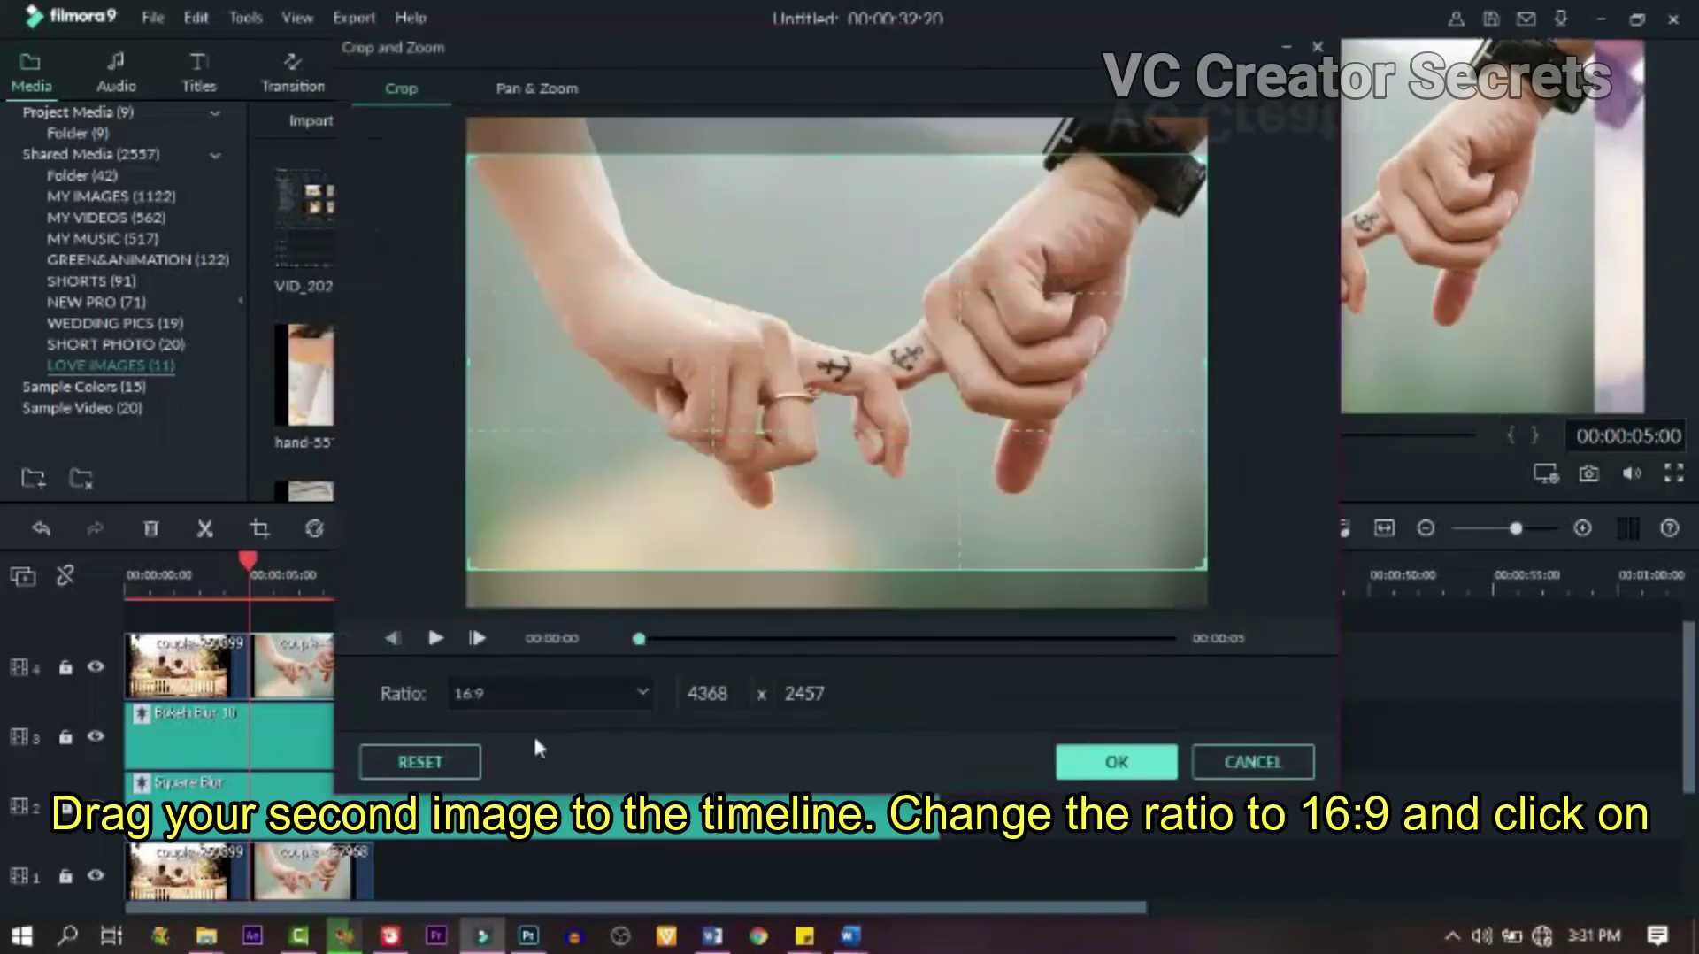
drag(708, 507, 709, 465)
- Set the track 4 couple-437968 clip's Pan & Zoom end frame to about 2806 x 1578 around the linked hands, and apply
click(535, 89)
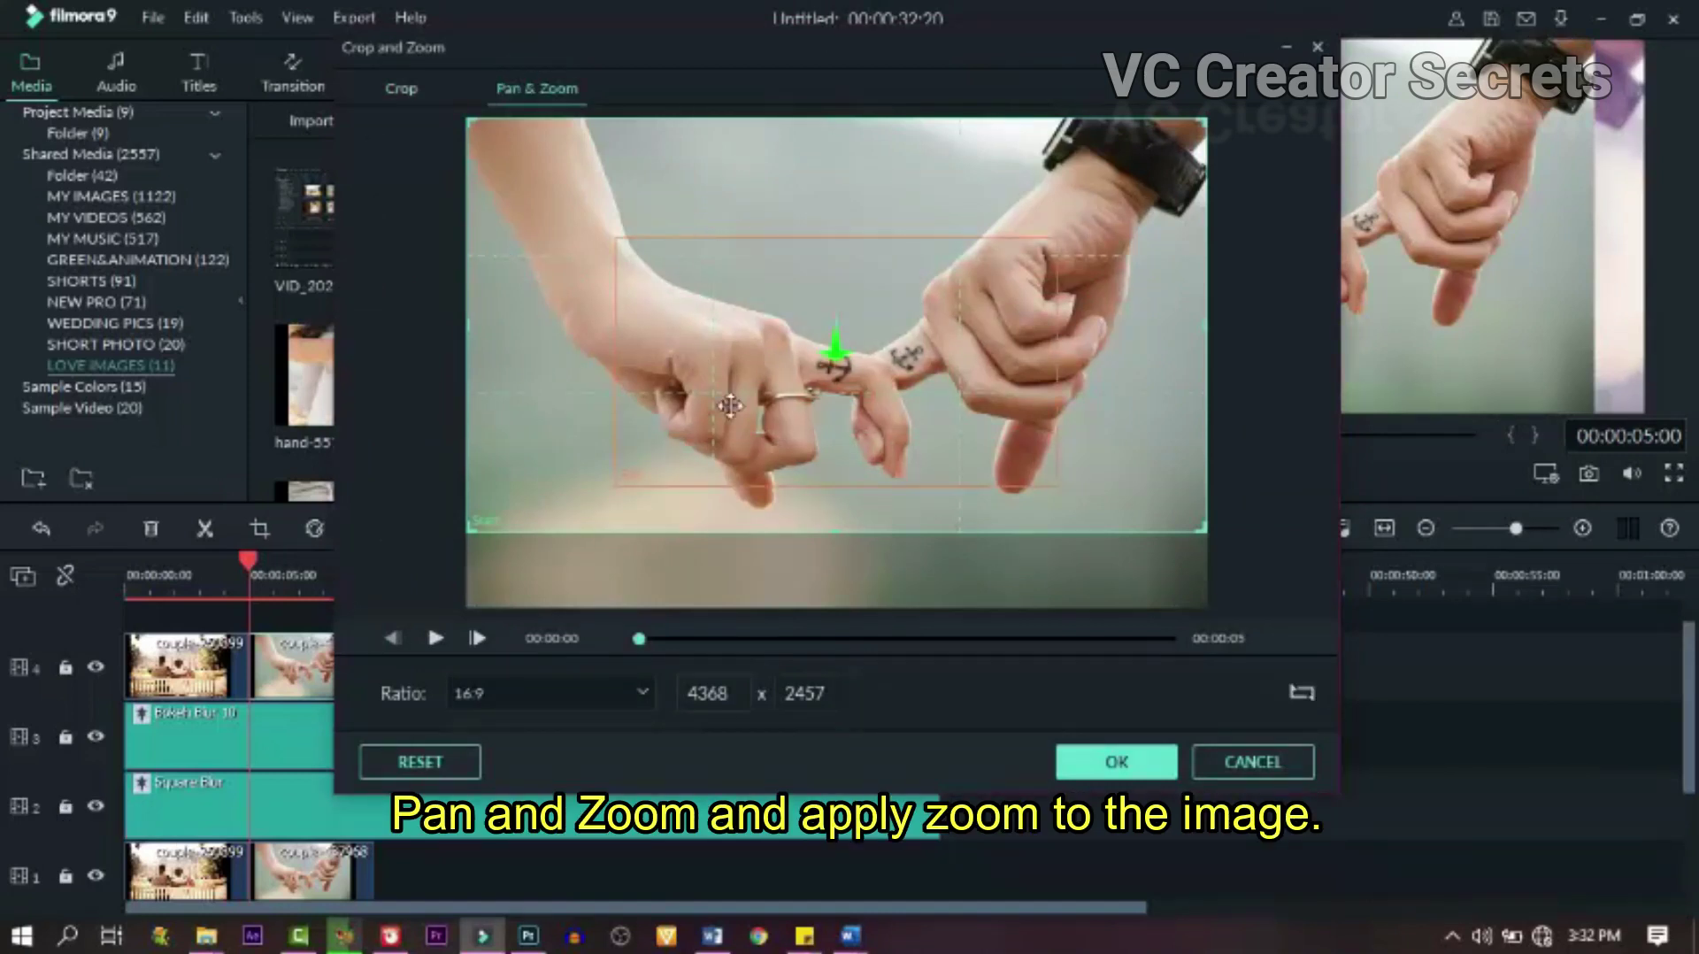
drag(1044, 245, 1079, 223)
drag(989, 333, 977, 353)
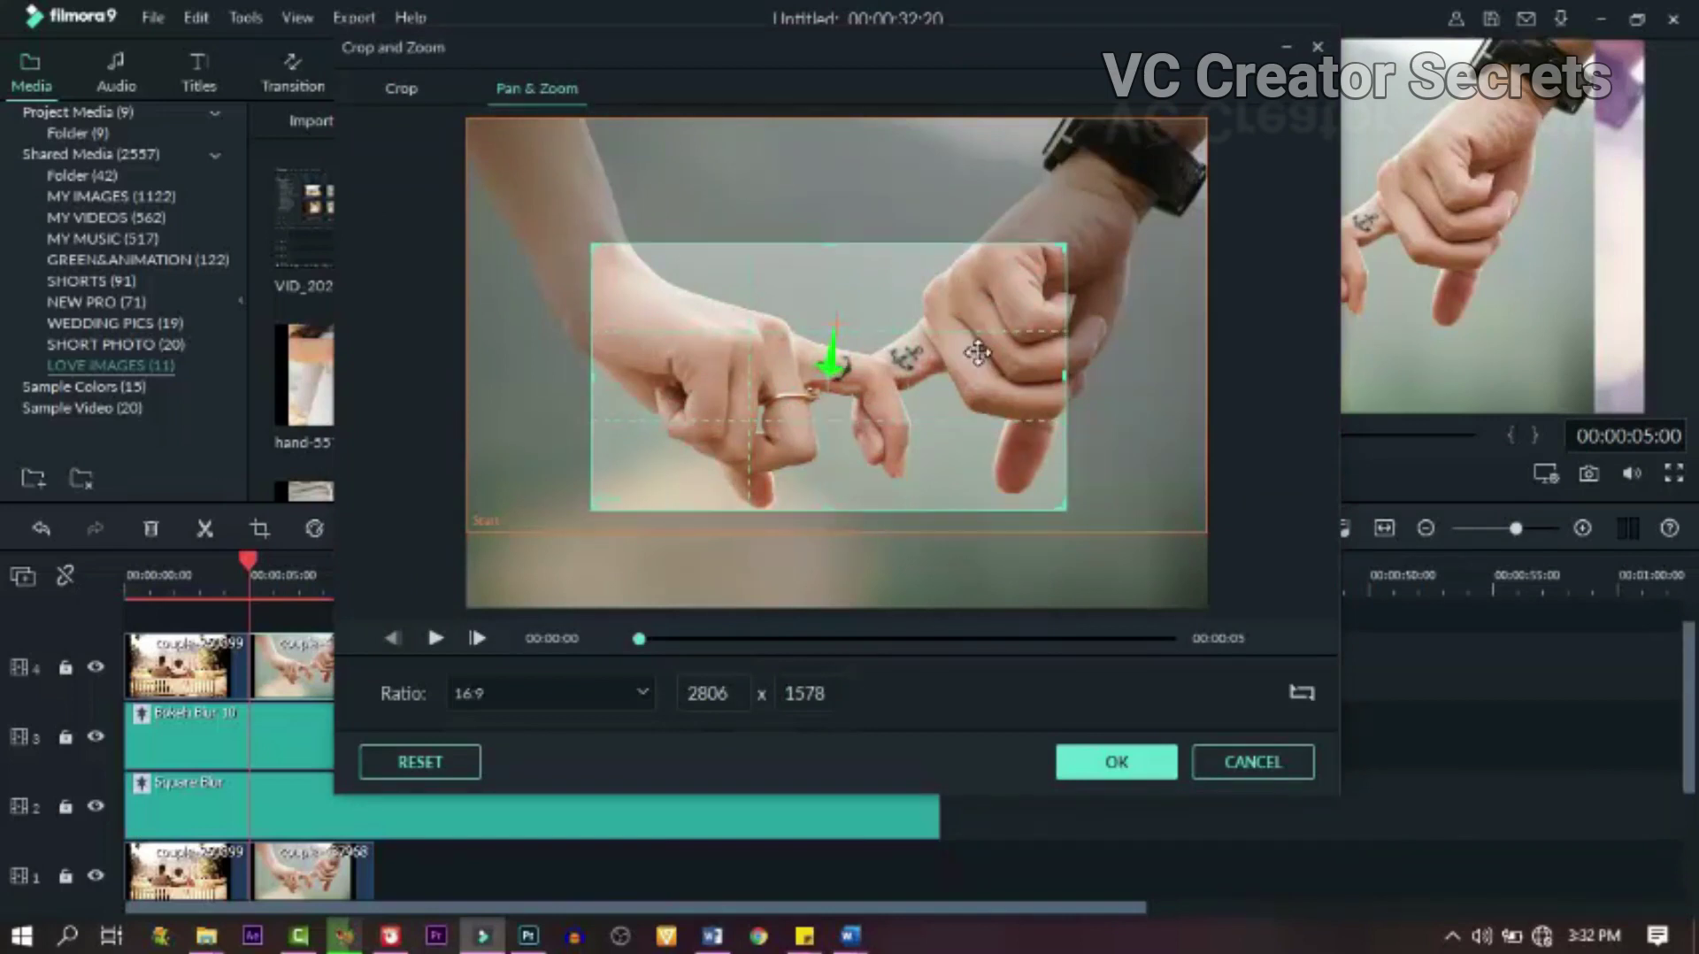
click(1116, 766)
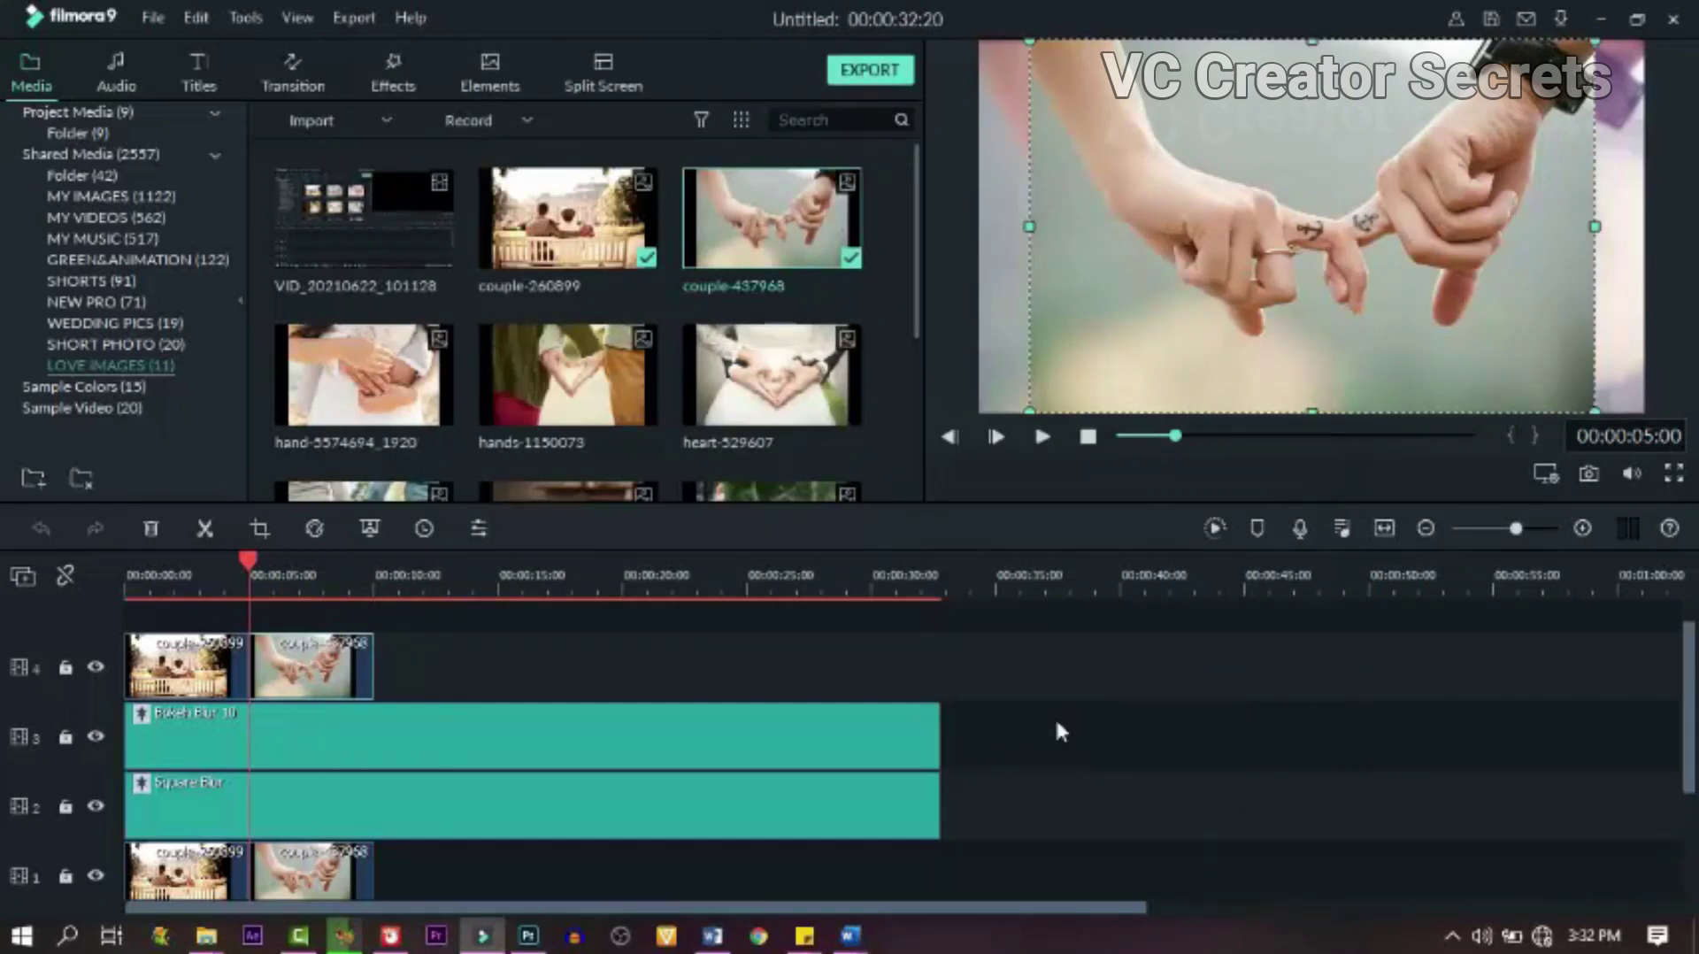
- Place hand-5574694_1920 after the second image on track 1 and crop it to a 16:9 ratio
drag(431, 389, 375, 874)
click(440, 575)
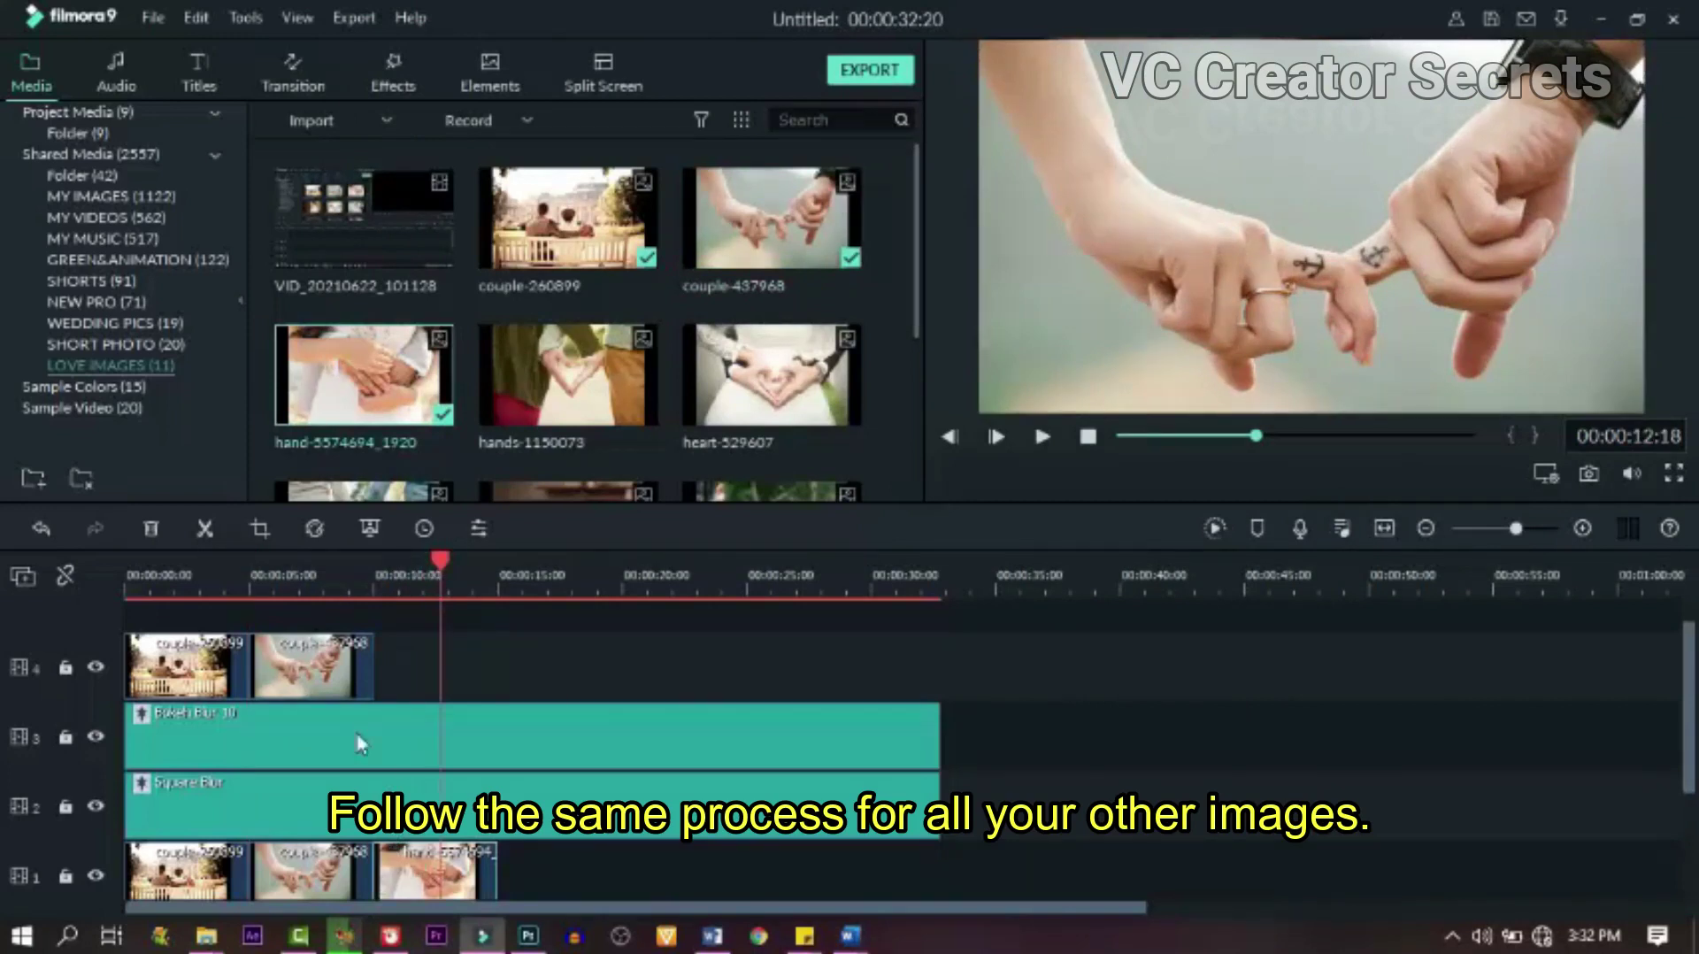
click(260, 528)
click(545, 692)
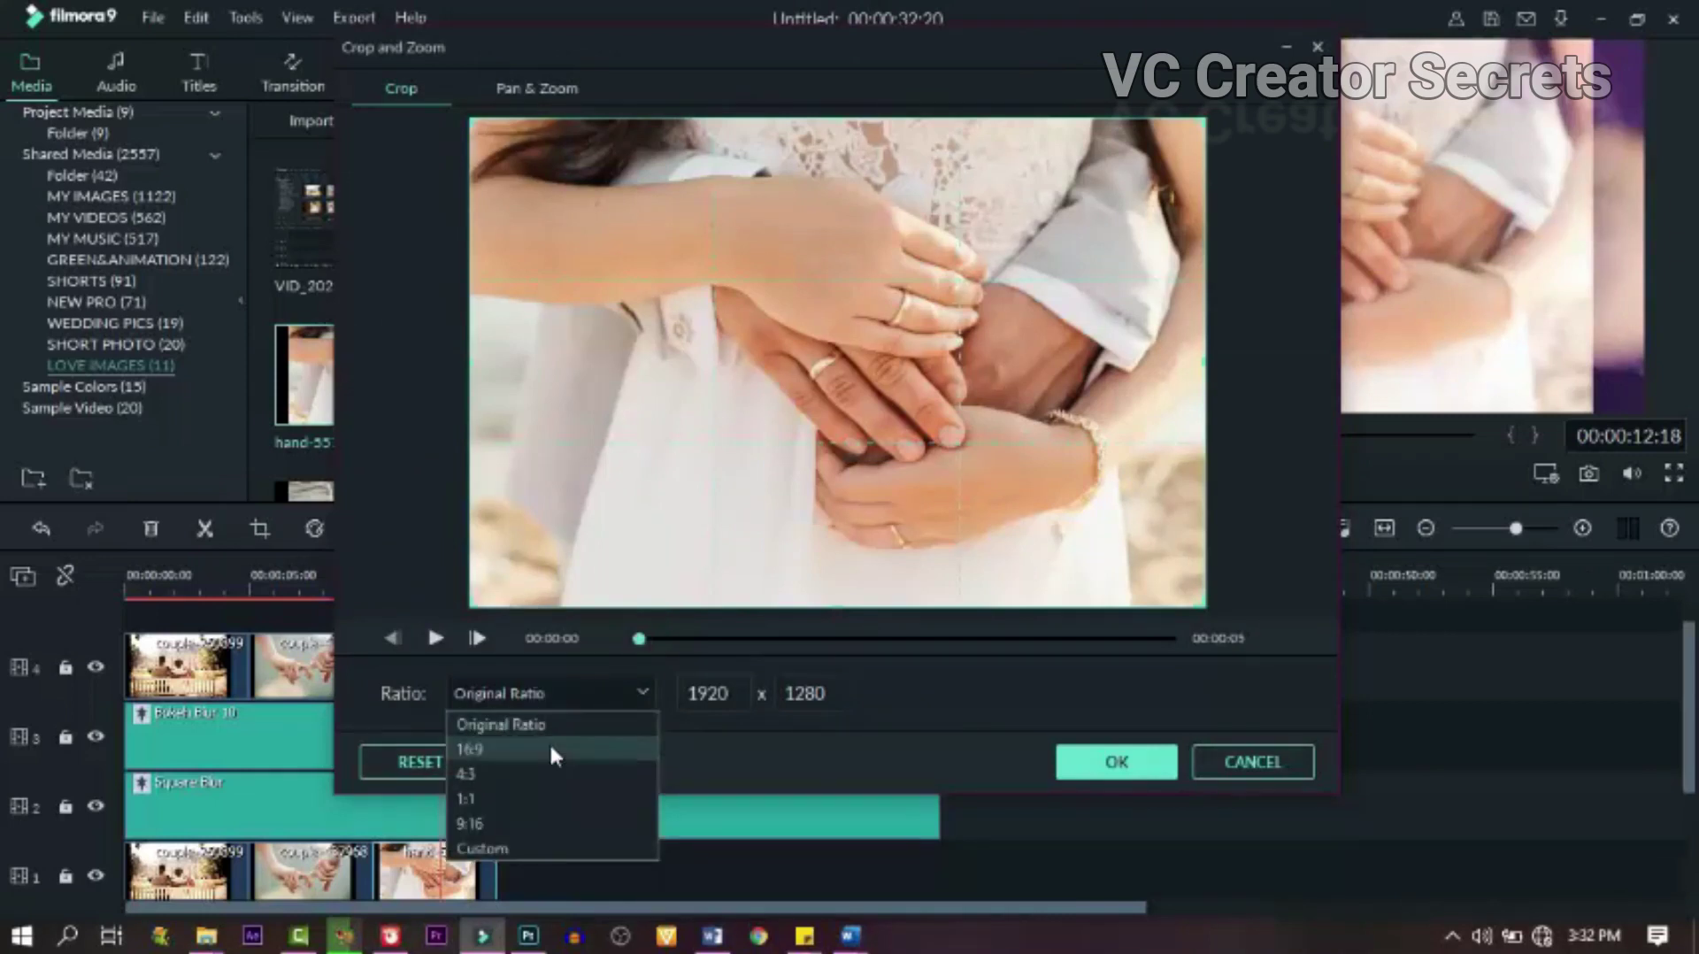
click(549, 743)
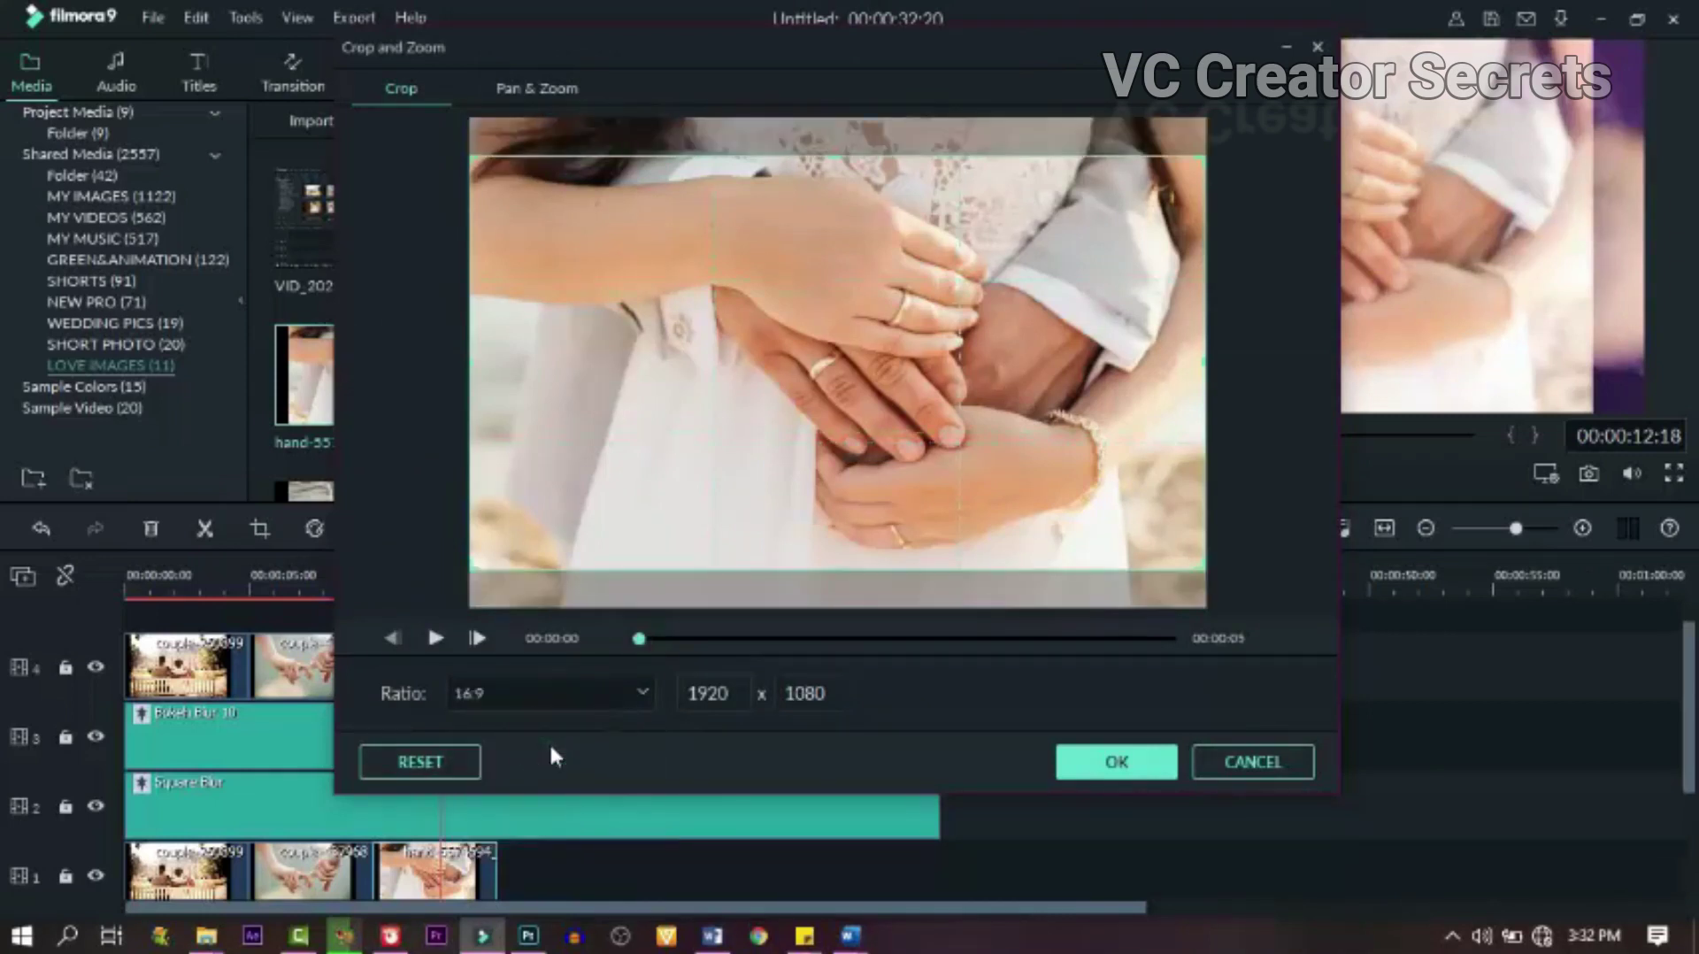
- Size the Pan & Zoom end frame to about 1233 x 694 over the hands, swap the start and end frames, and preview the motion
click(534, 92)
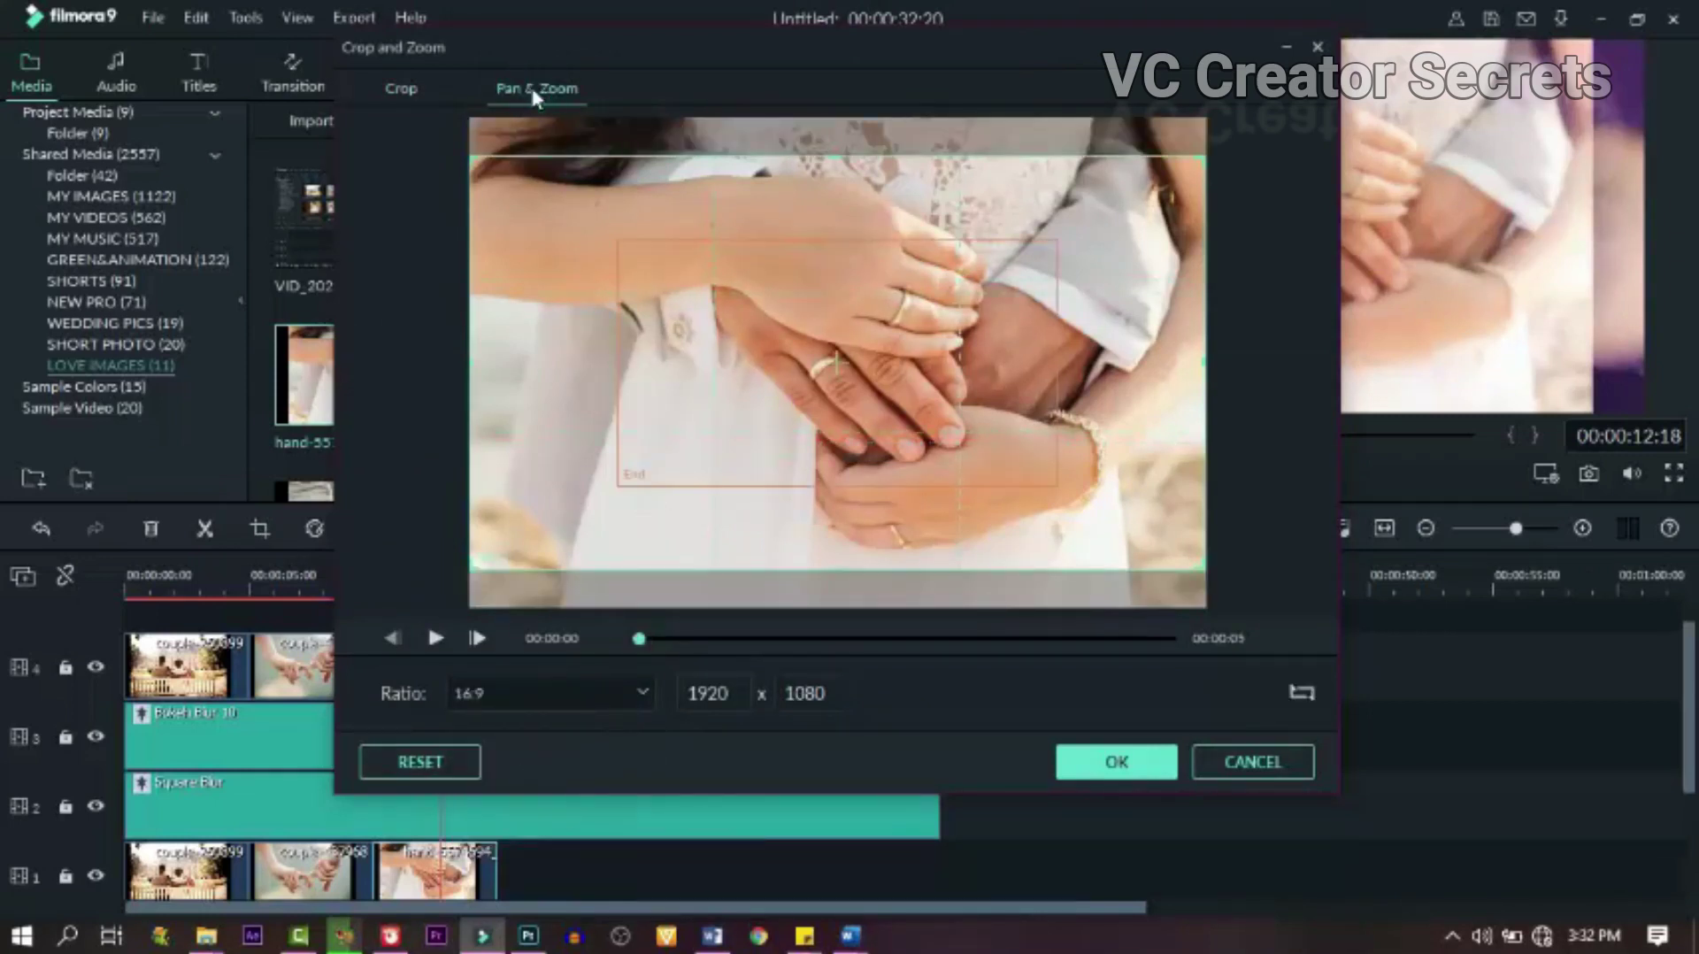
click(836, 398)
drag(827, 378, 868, 367)
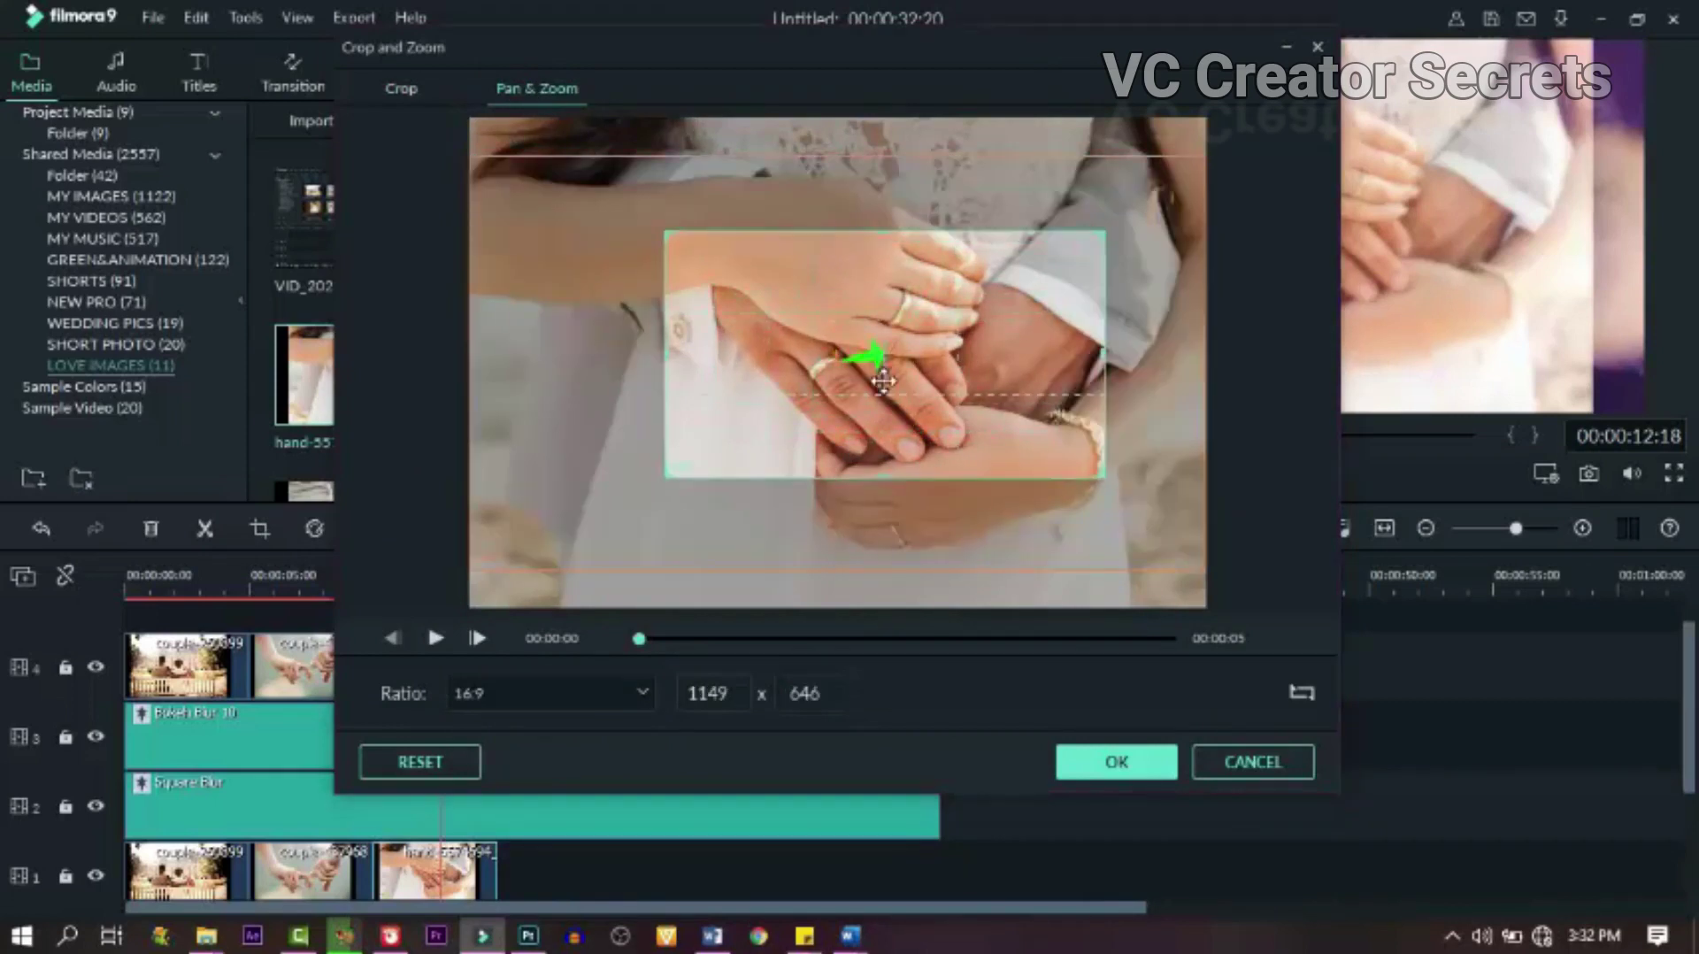
drag(1107, 221, 1137, 186)
drag(1063, 340, 1058, 361)
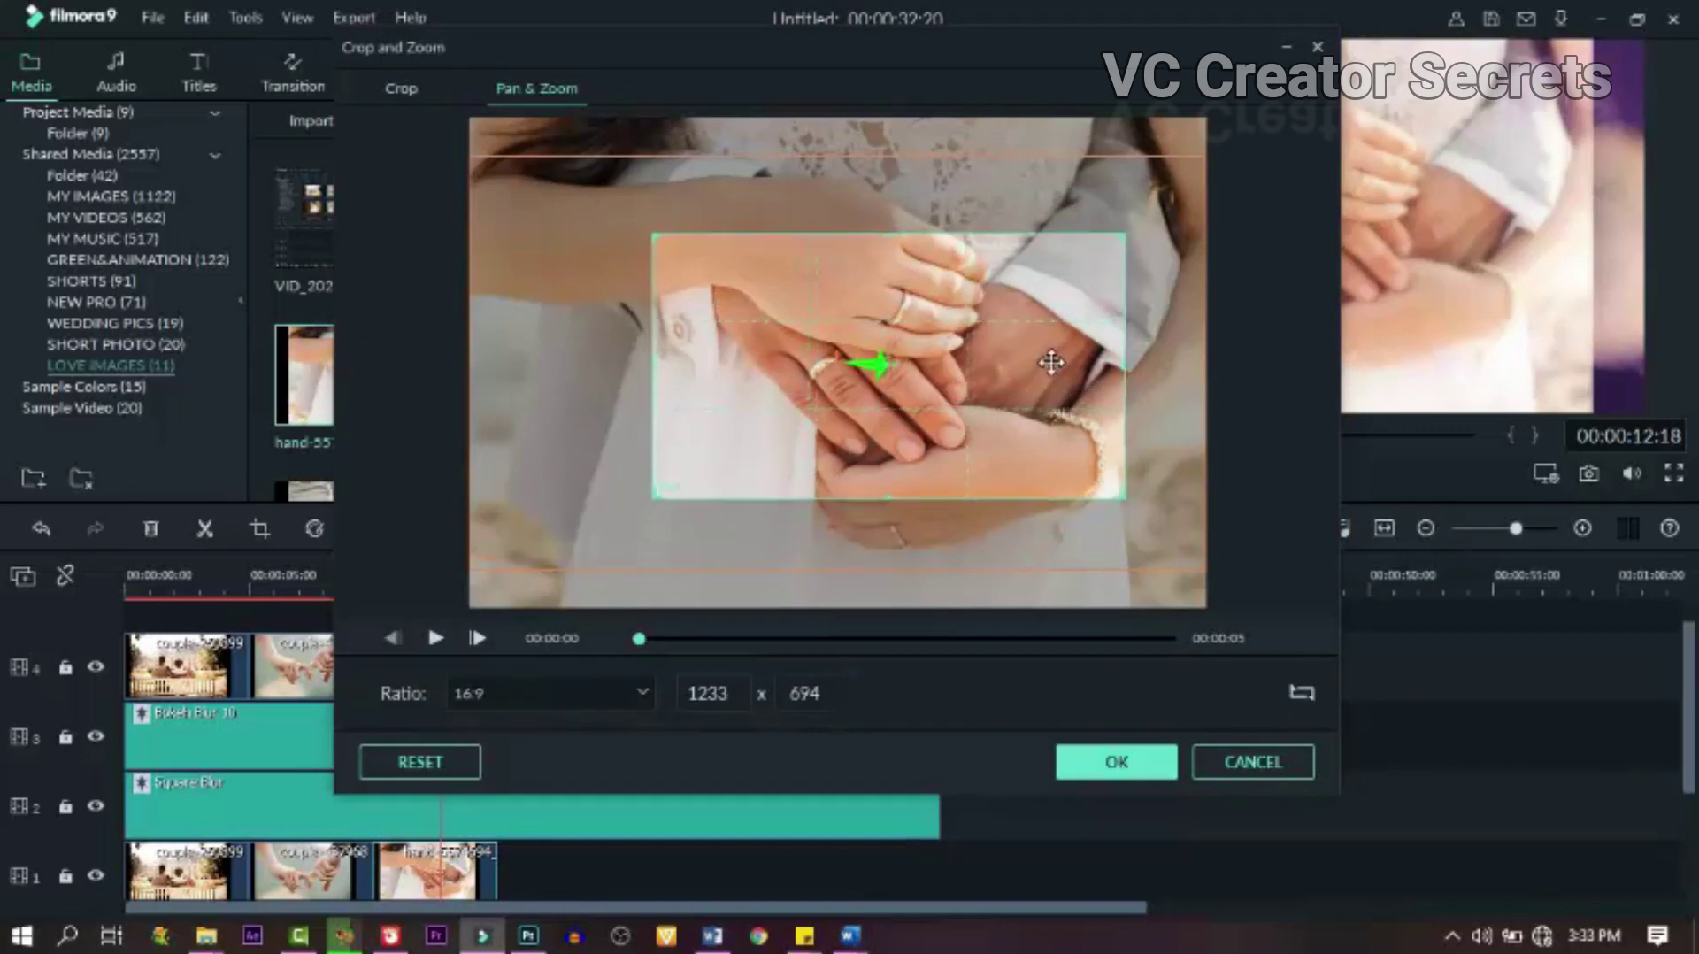
click(1299, 693)
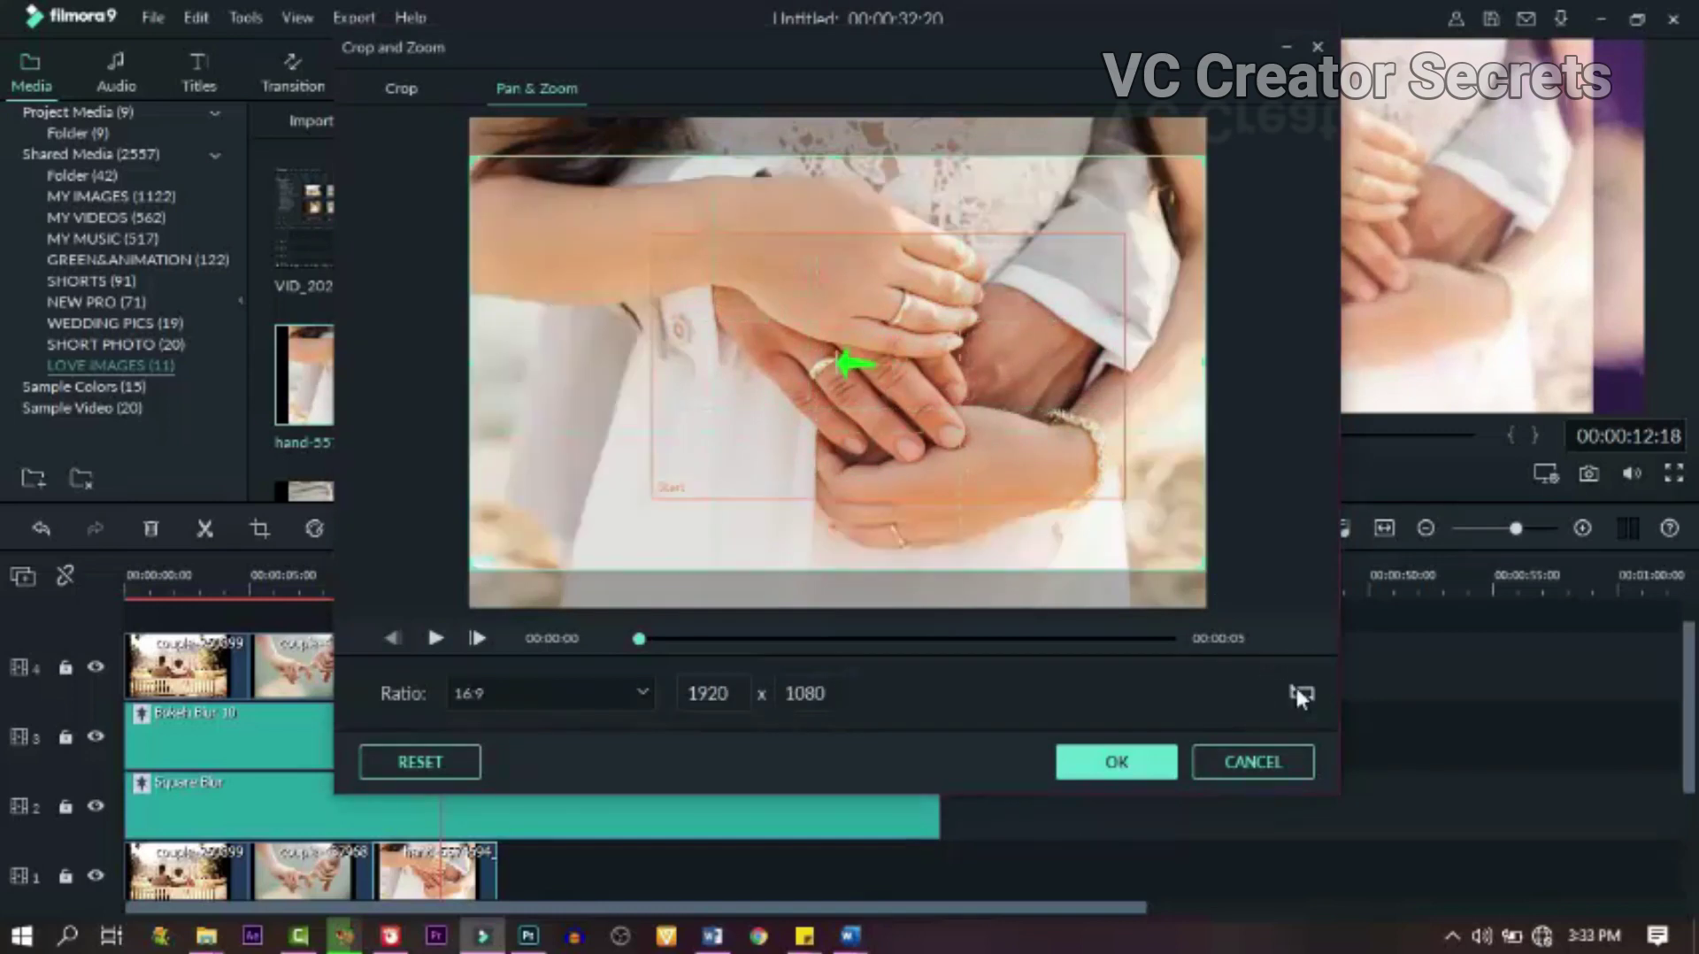
click(437, 637)
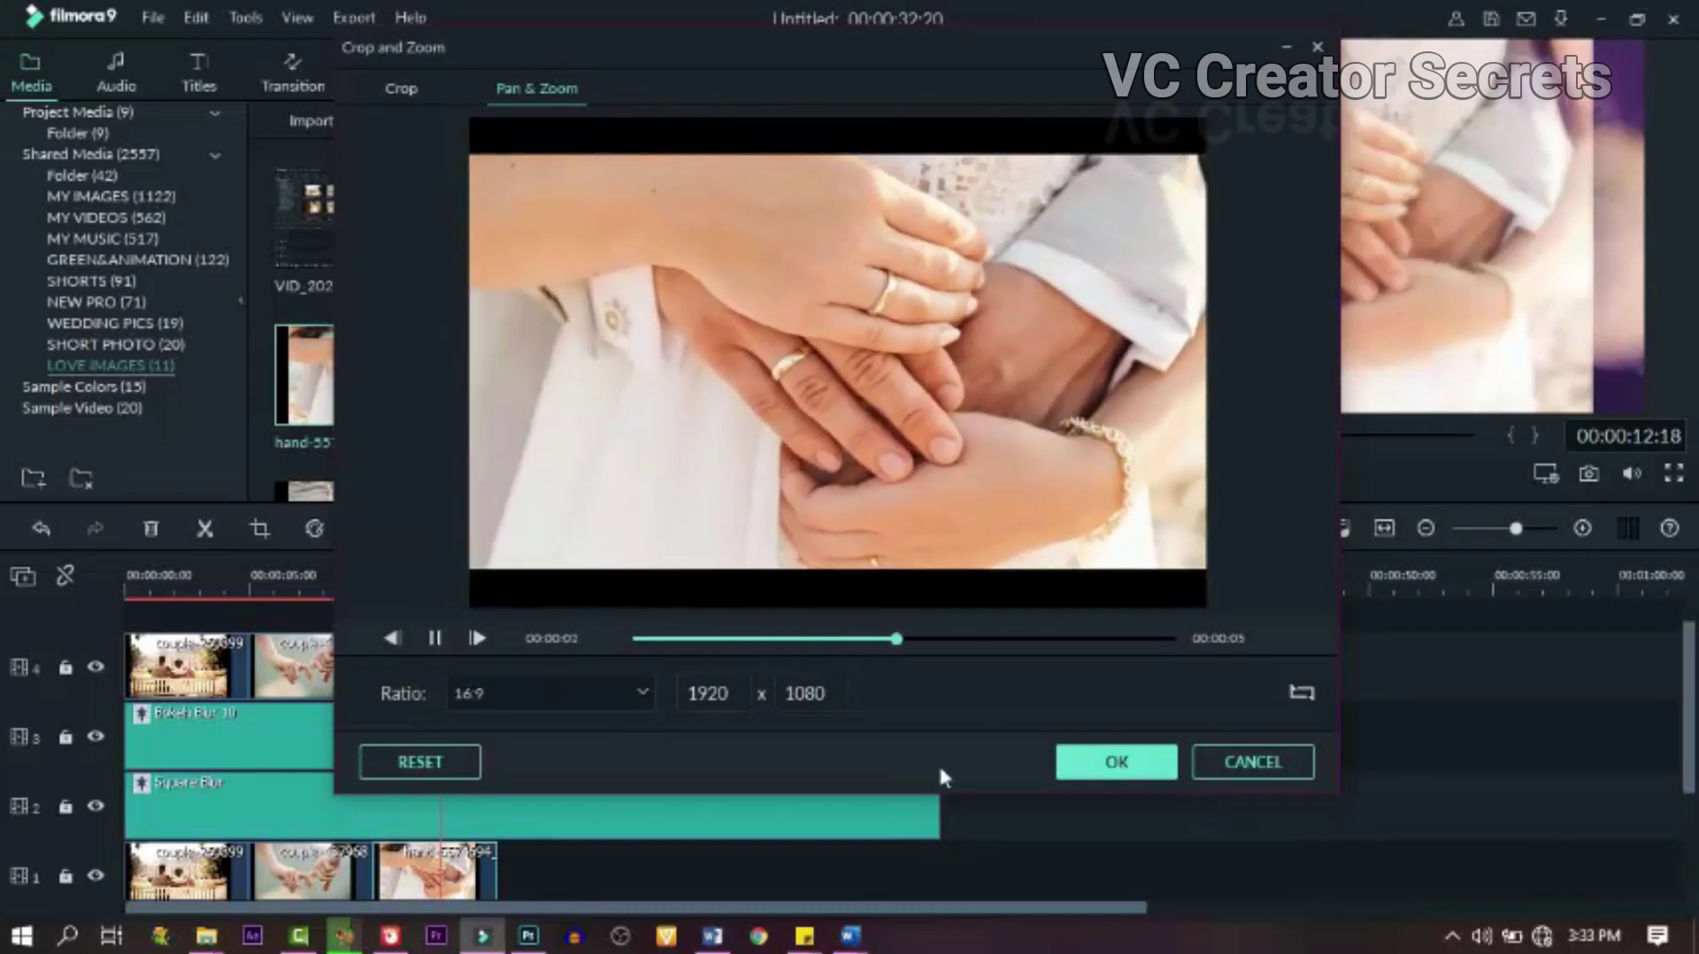
- Enlarge the Pan & Zoom start frame to about 1386 x 780, recenter it on the hands, and apply
click(958, 418)
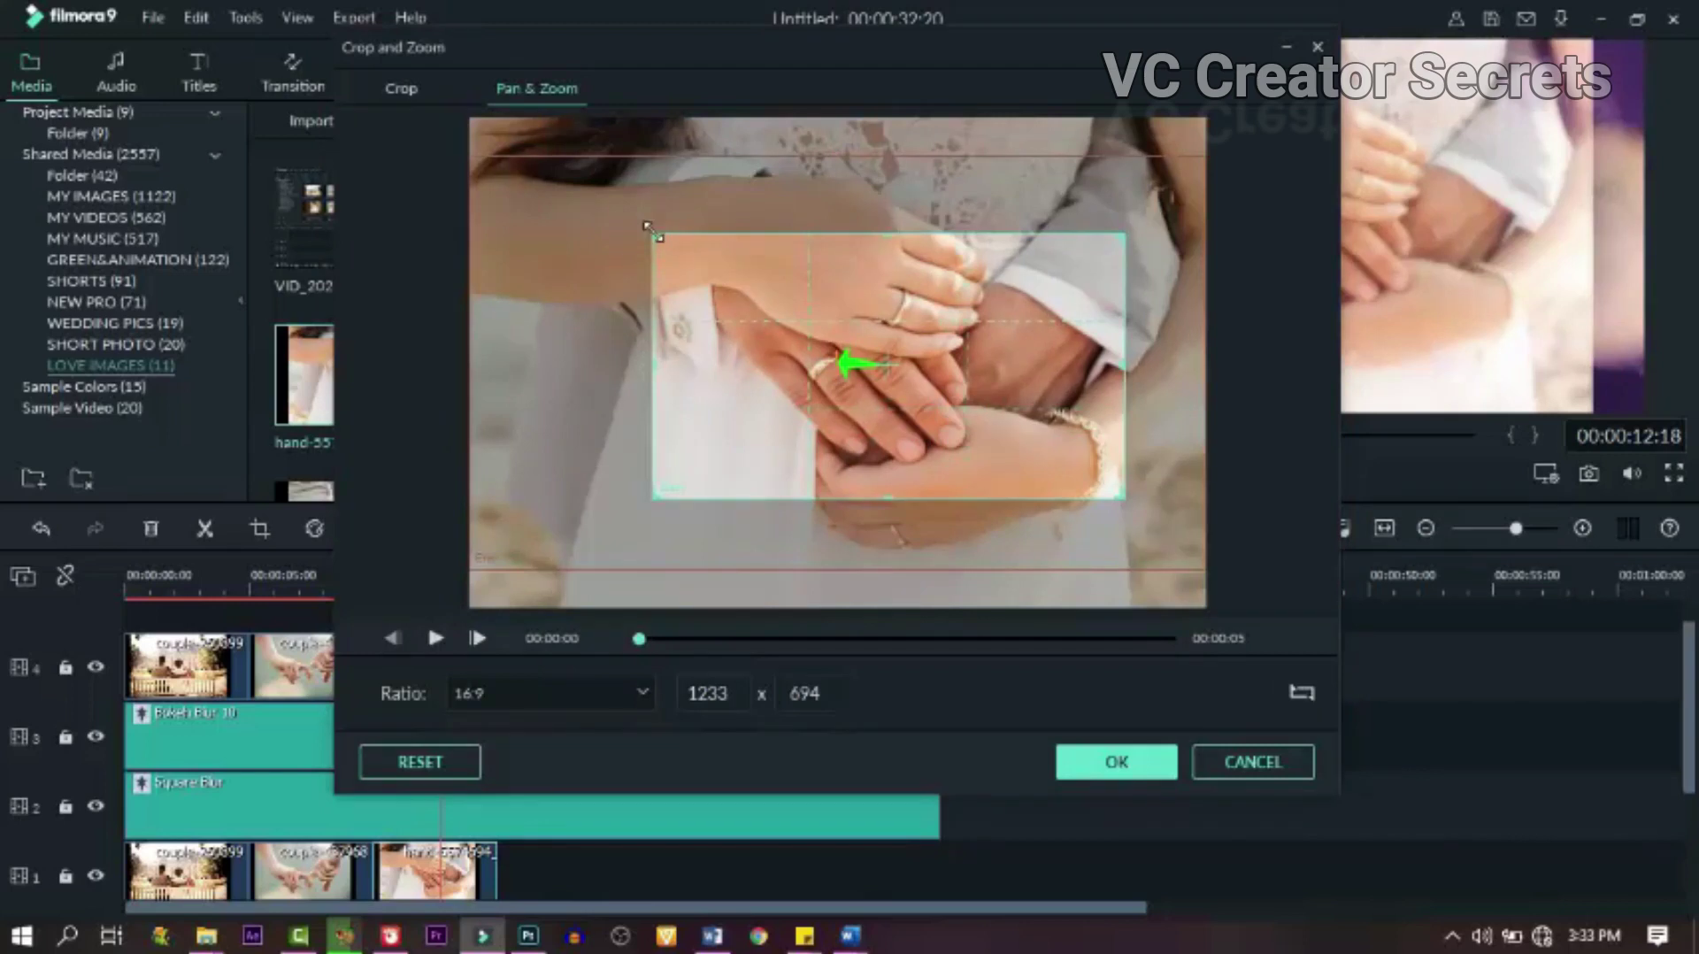
drag(649, 230, 589, 199)
drag(1058, 455, 1099, 484)
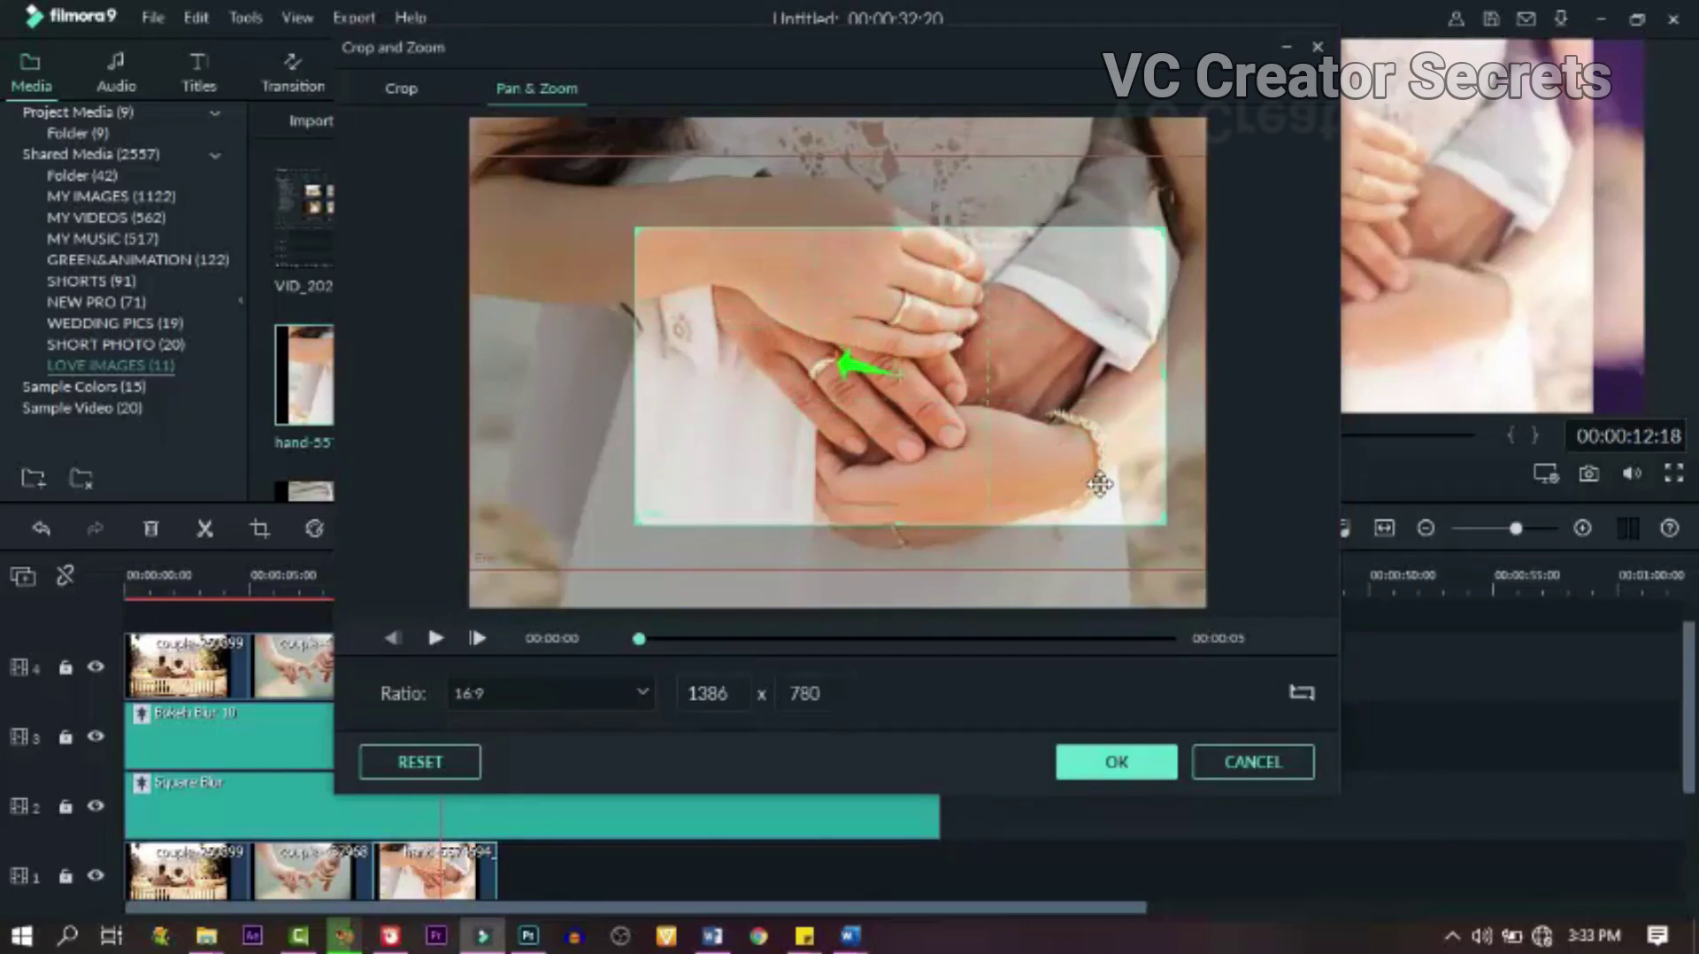
click(1135, 767)
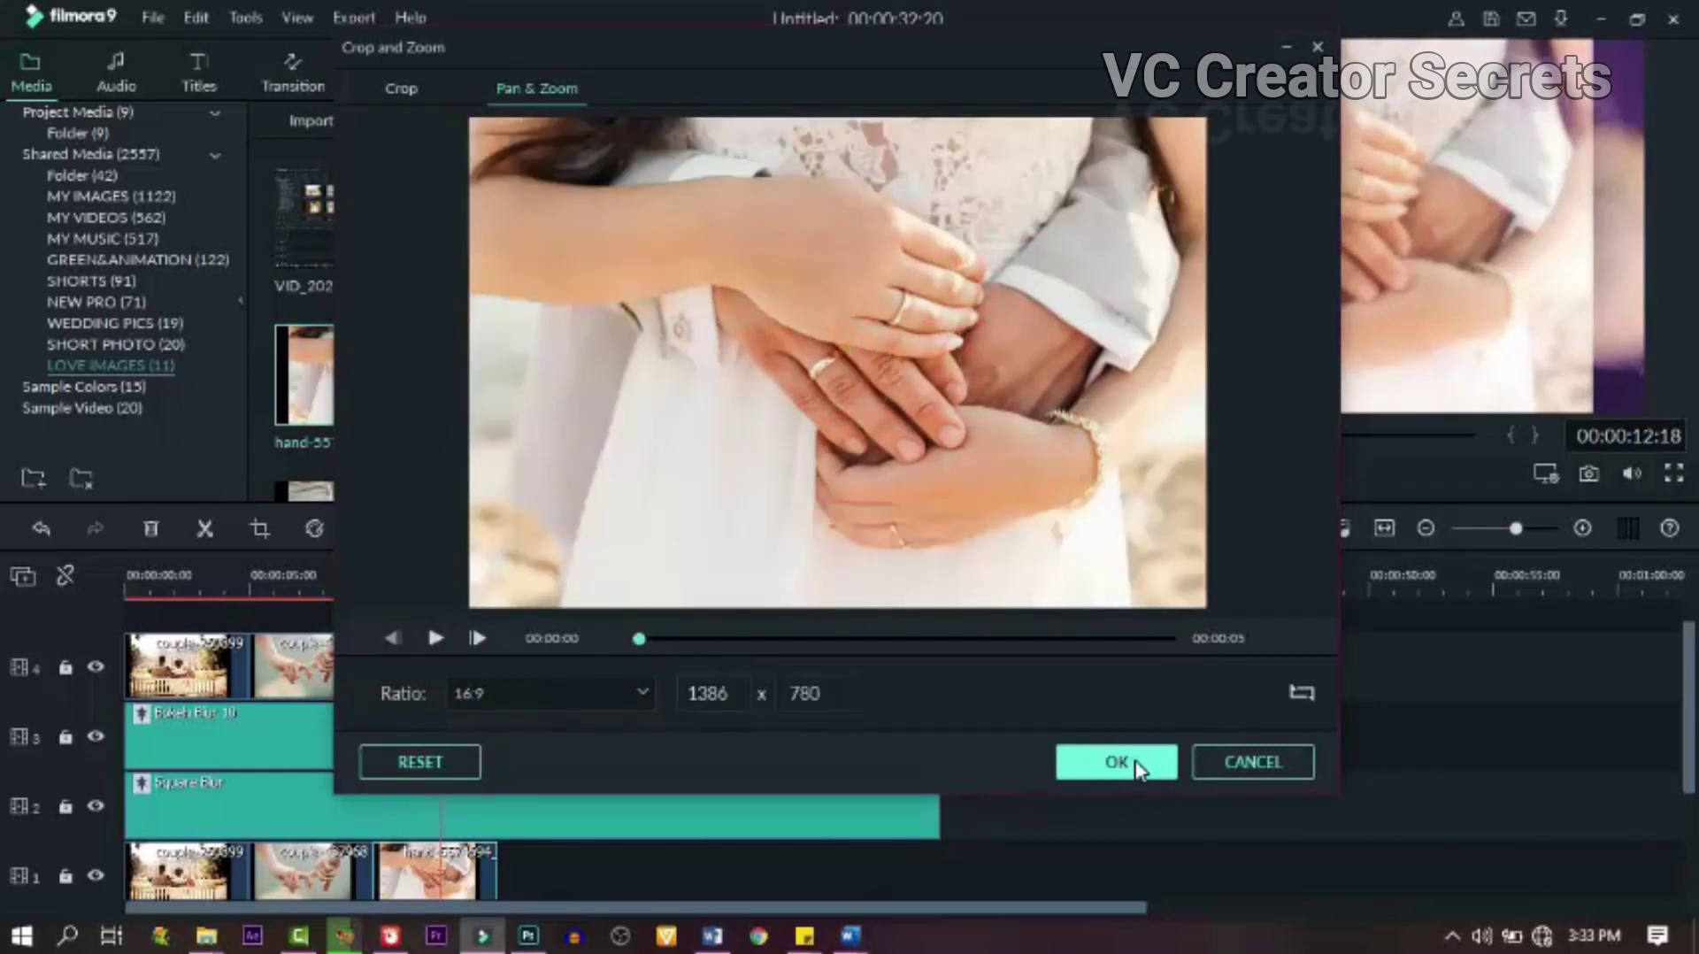
- Place hand-5574694_1920 after the second image on track 4 and crop it to a 16:9 ratio
drag(426, 376, 382, 666)
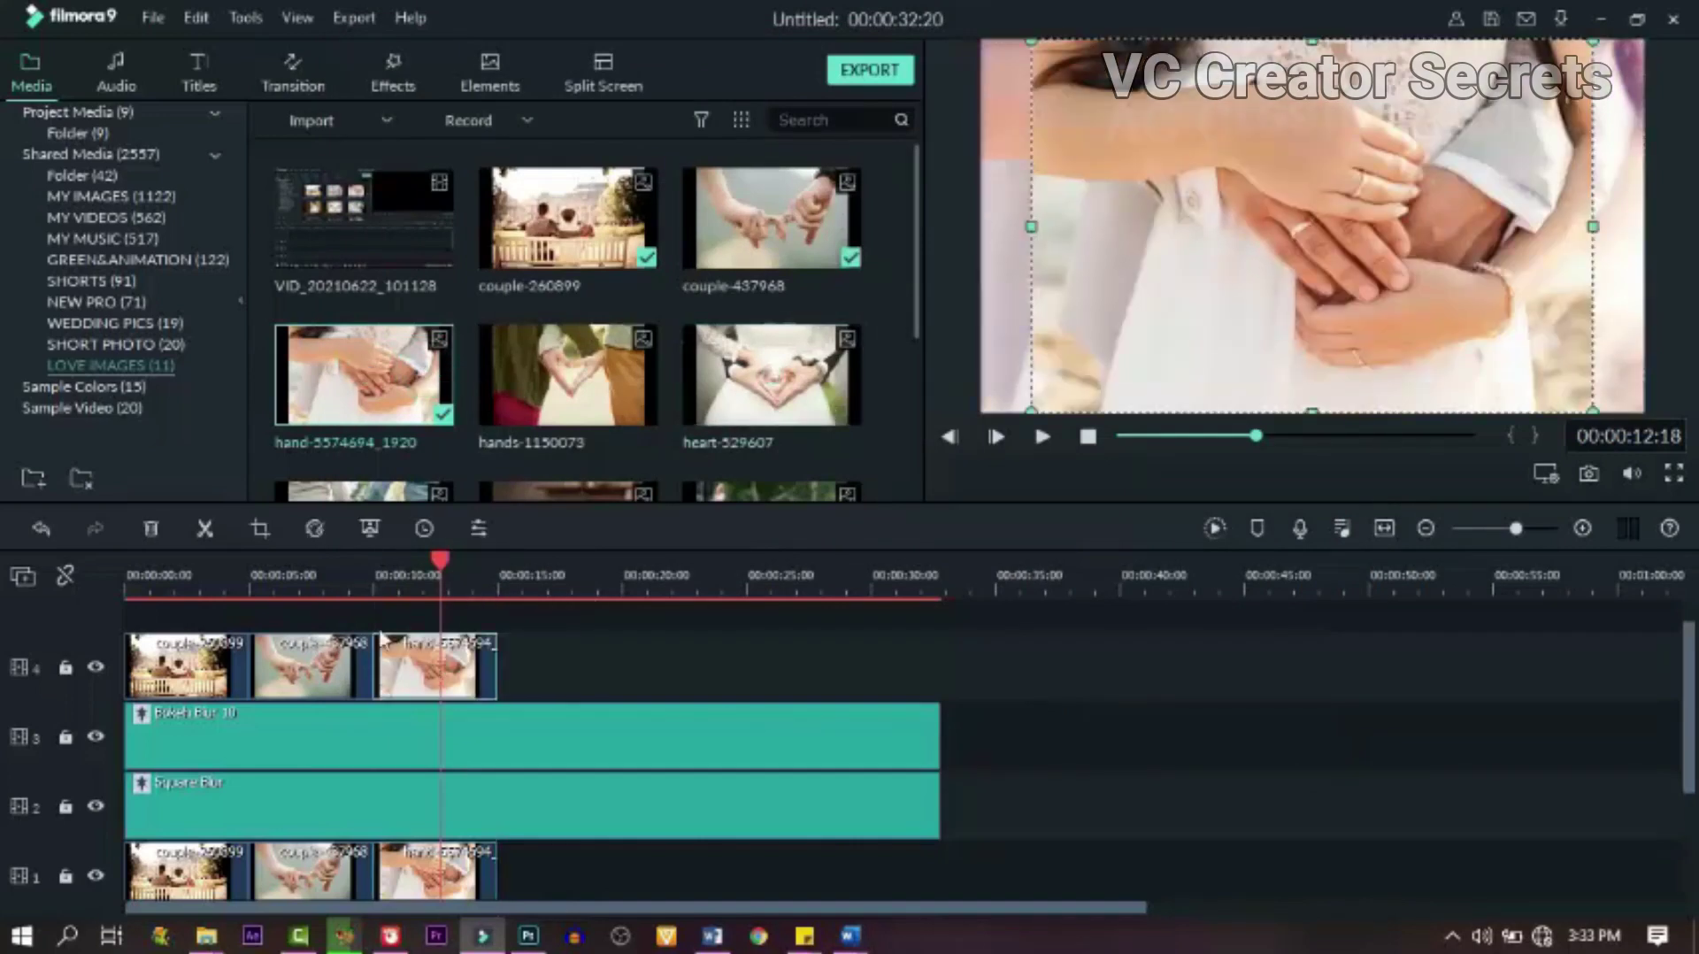
click(257, 525)
click(587, 692)
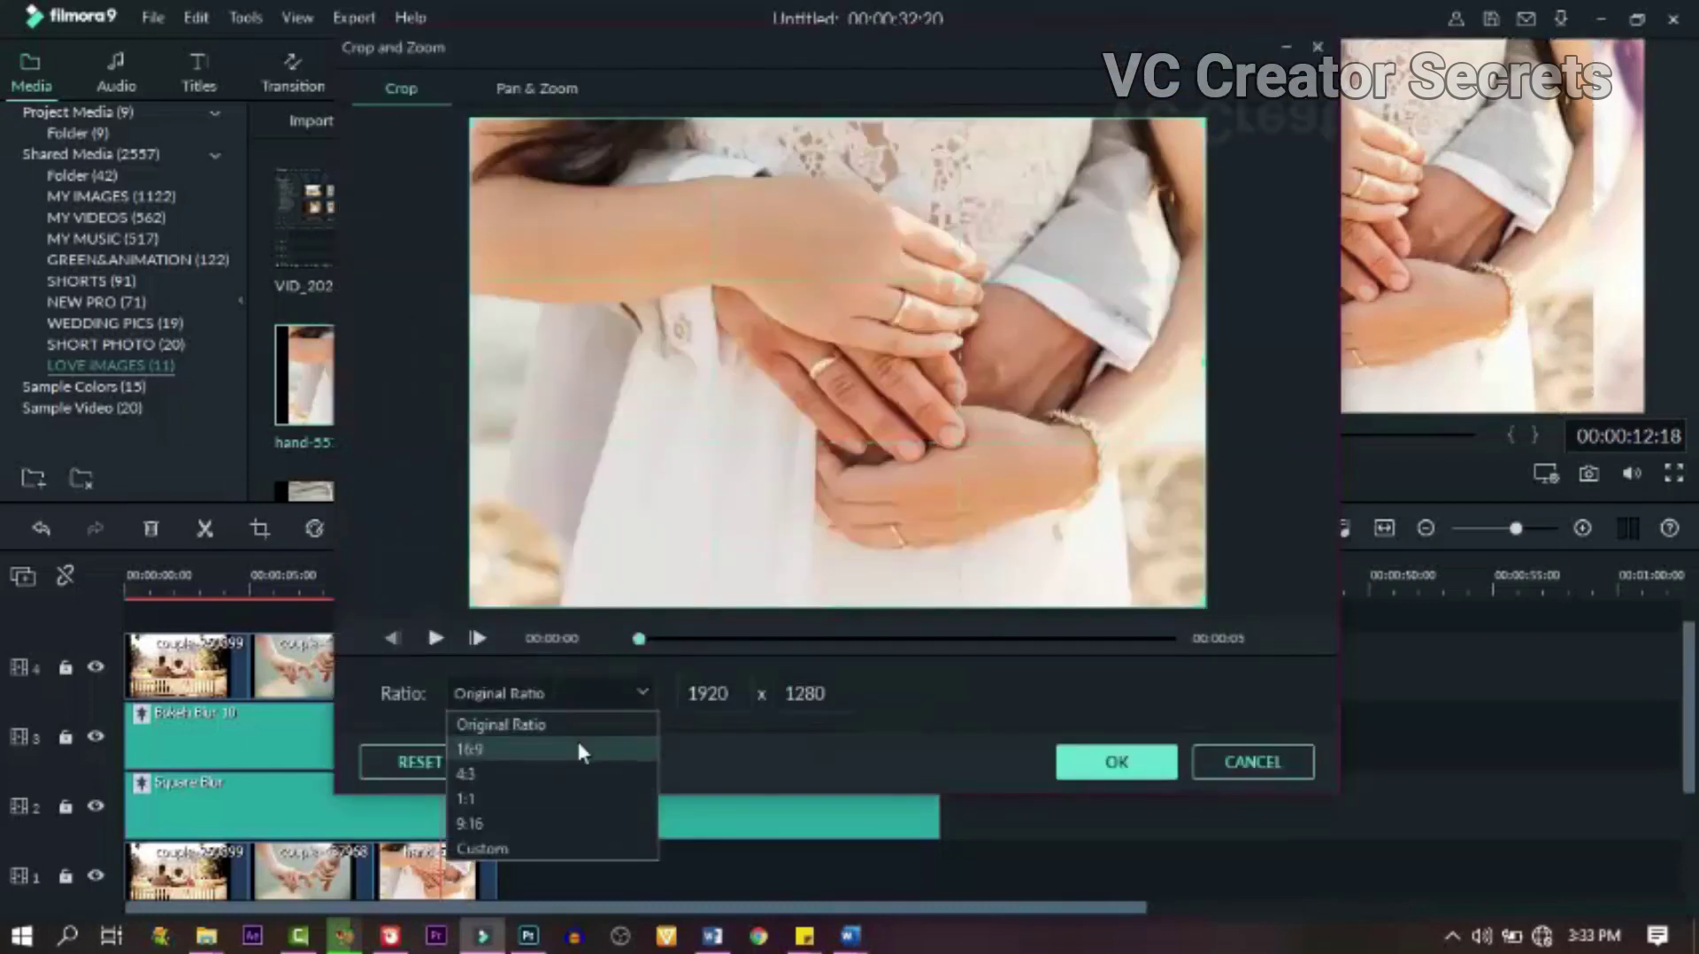
click(582, 749)
- Size the track 4 hand clip's Pan & Zoom end frame to about 1246 x 701 over the hands, swap start and end, and apply
click(520, 86)
drag(852, 411, 895, 428)
drag(1100, 501, 1139, 531)
drag(995, 493, 1006, 467)
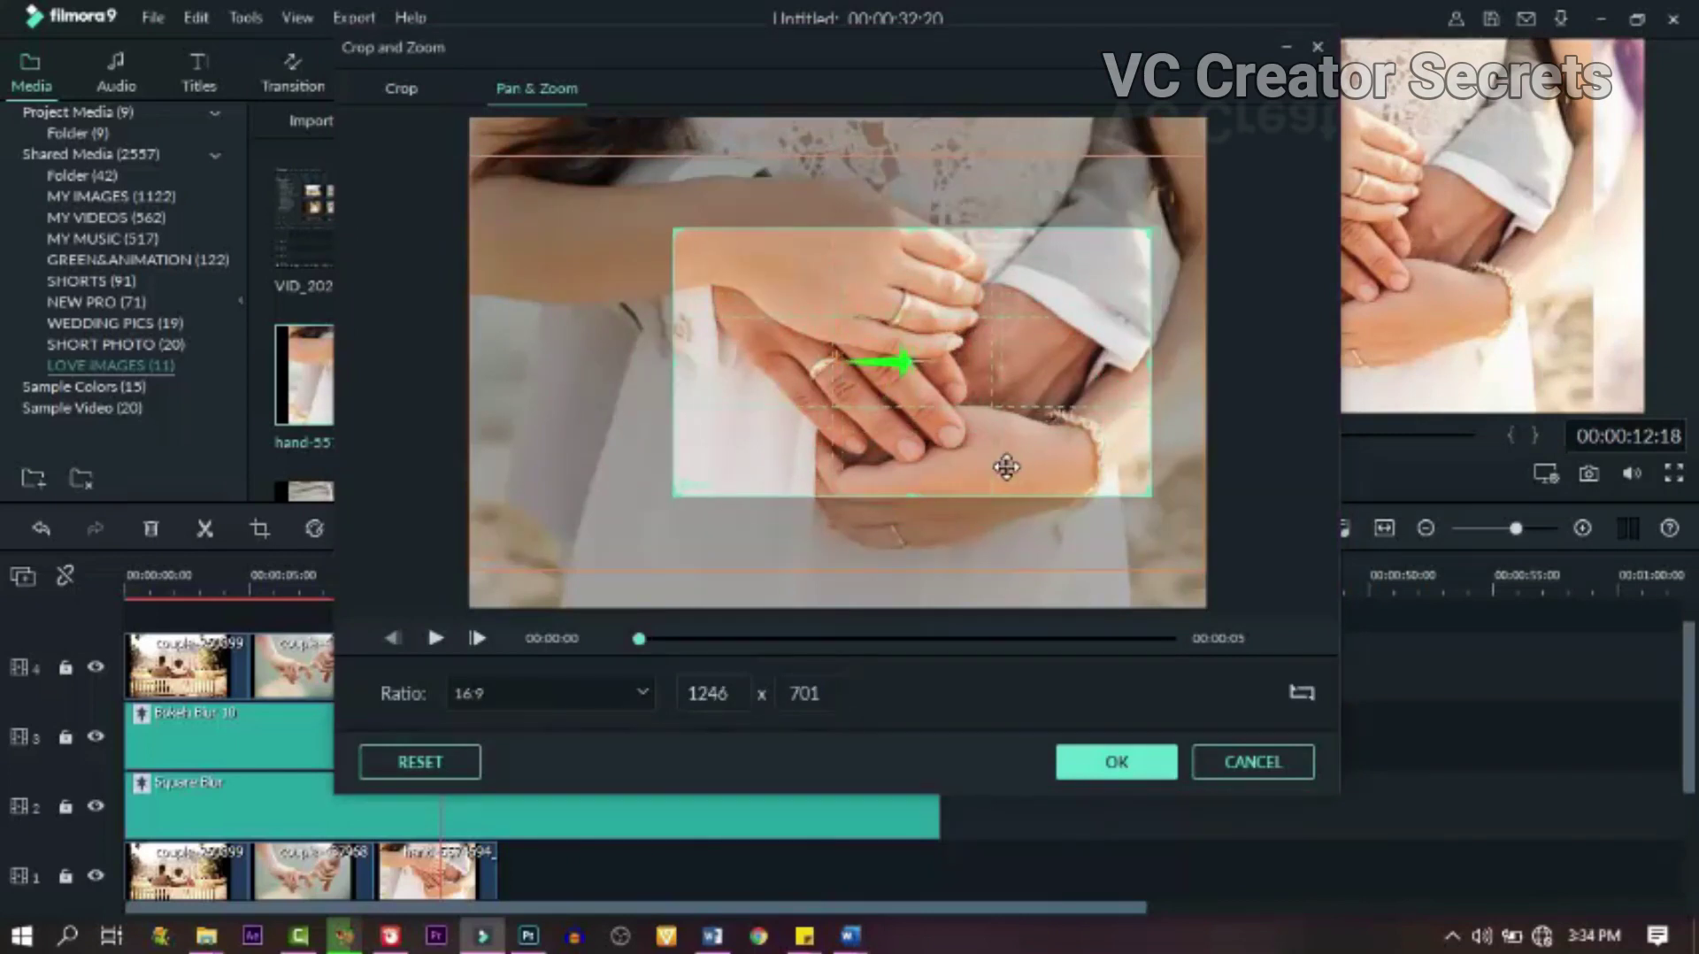
click(1302, 693)
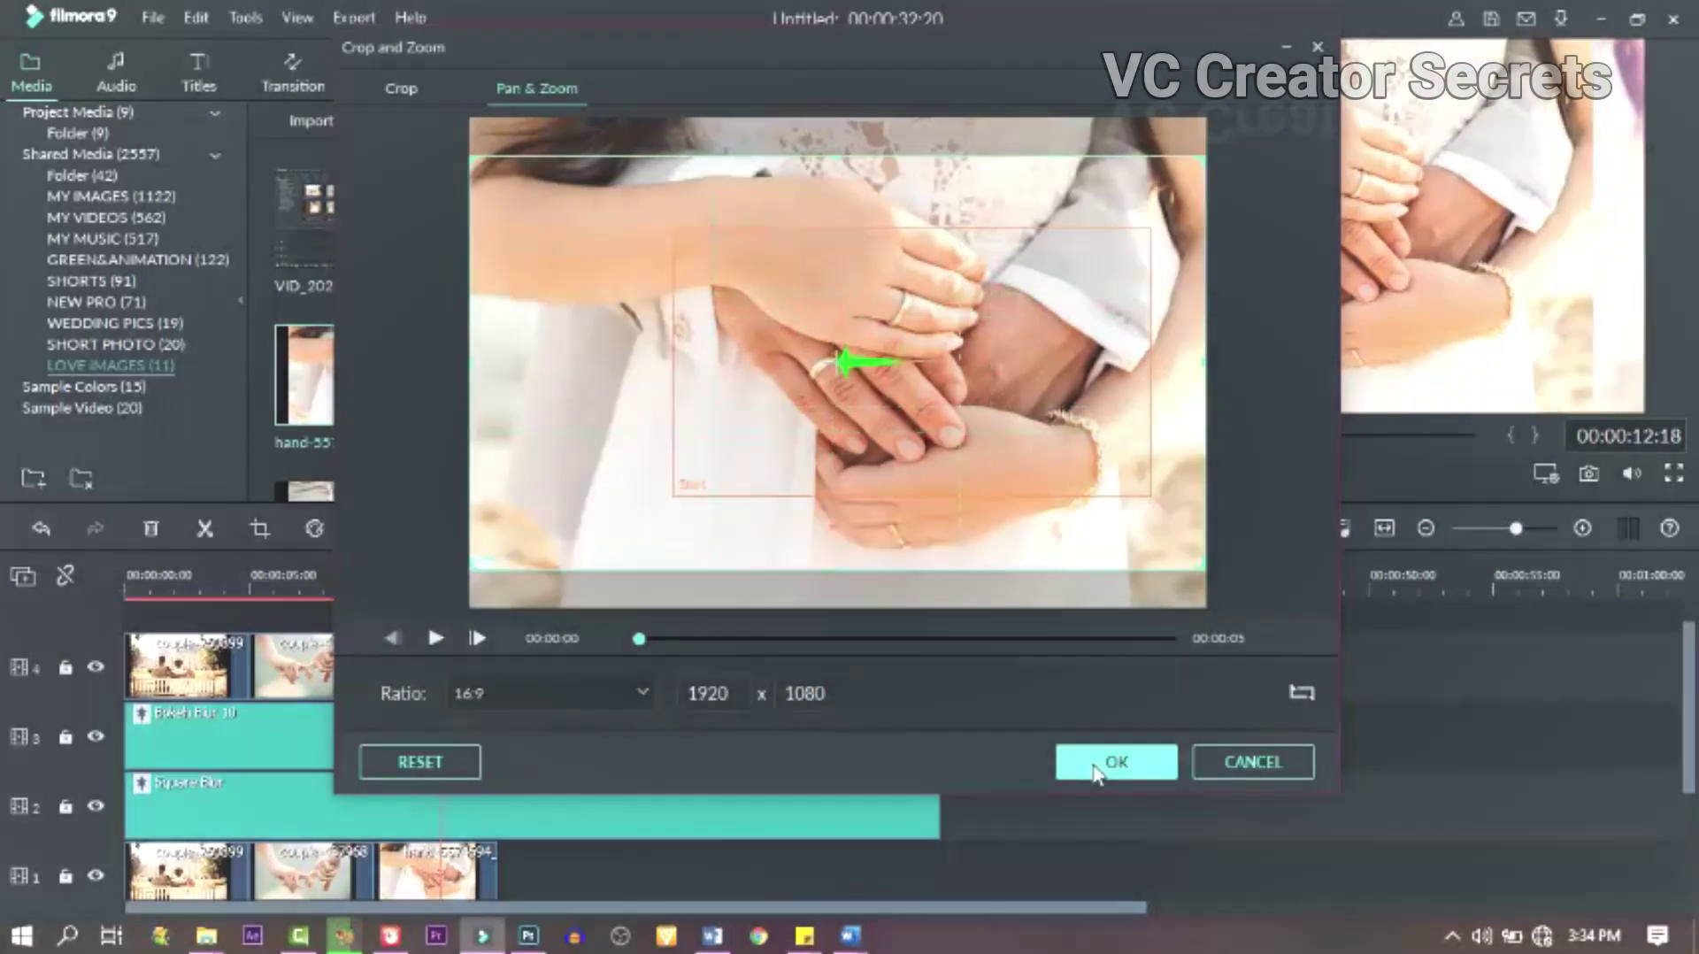
click(1110, 762)
- Add hands-1150073 as the fourth image on tracks 1 and 4, applying a 16:9 crop and Pan & Zoom
click(567, 375)
click(259, 529)
click(1117, 762)
click(536, 87)
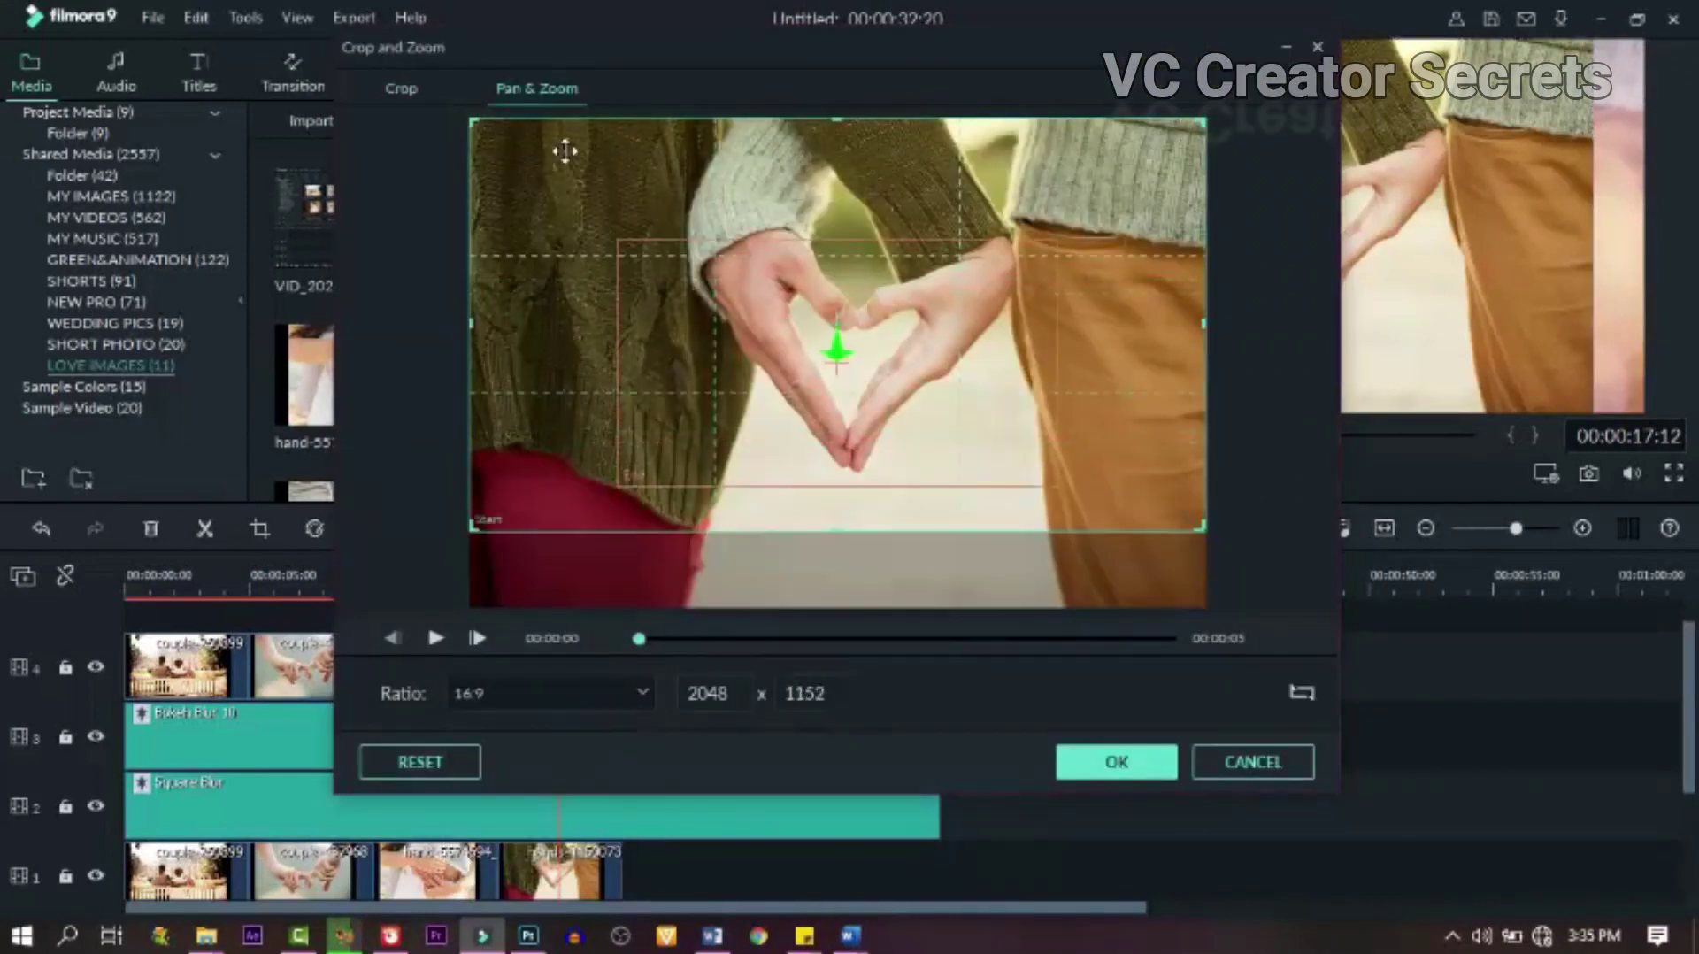
click(1117, 761)
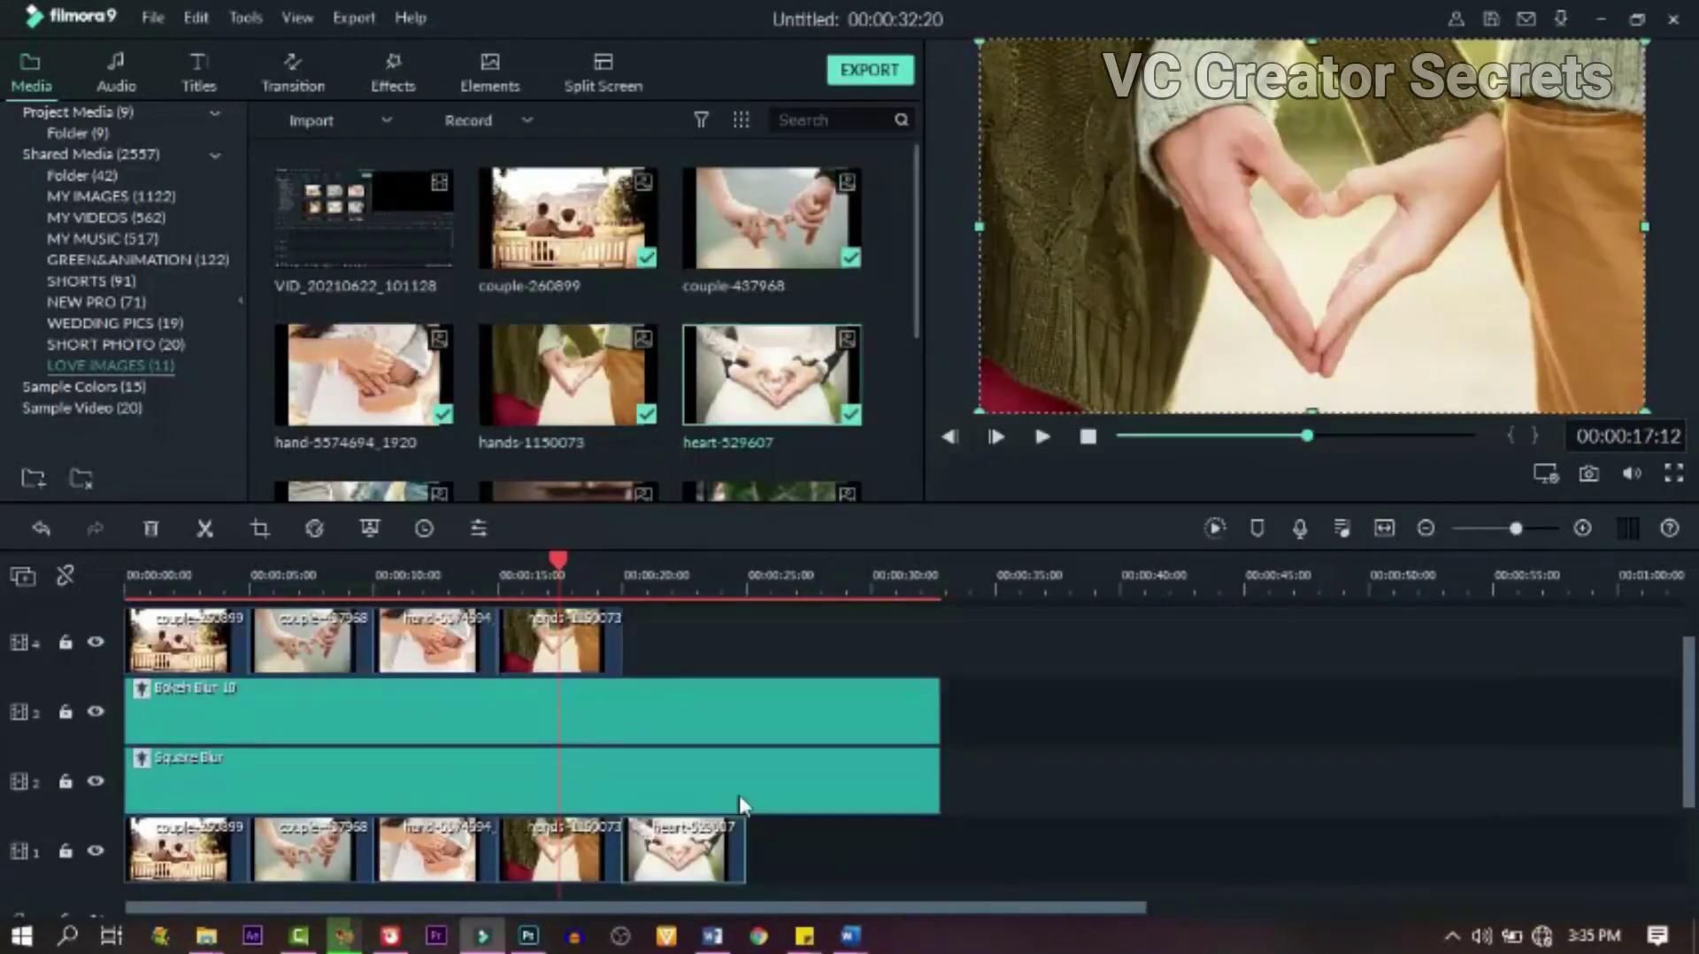
- Apply a 16:9 Pan & Zoom to the track 1 heart-529607 clip, zooming out from the heart-shaped hands
click(682, 849)
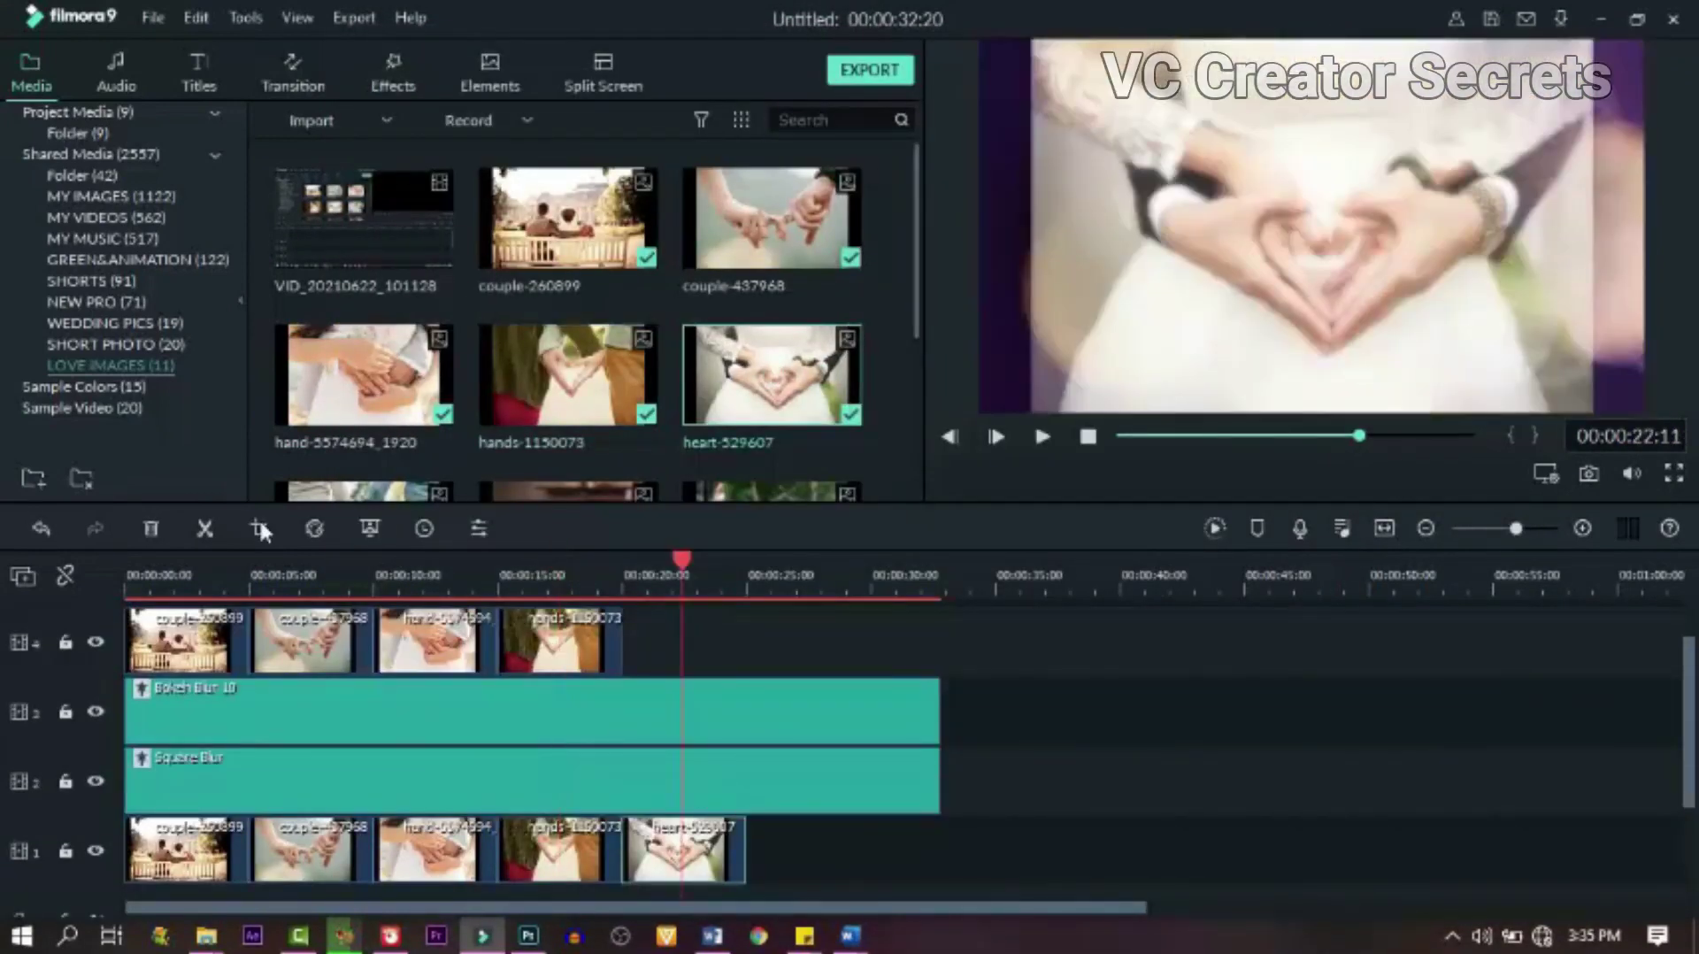
click(260, 528)
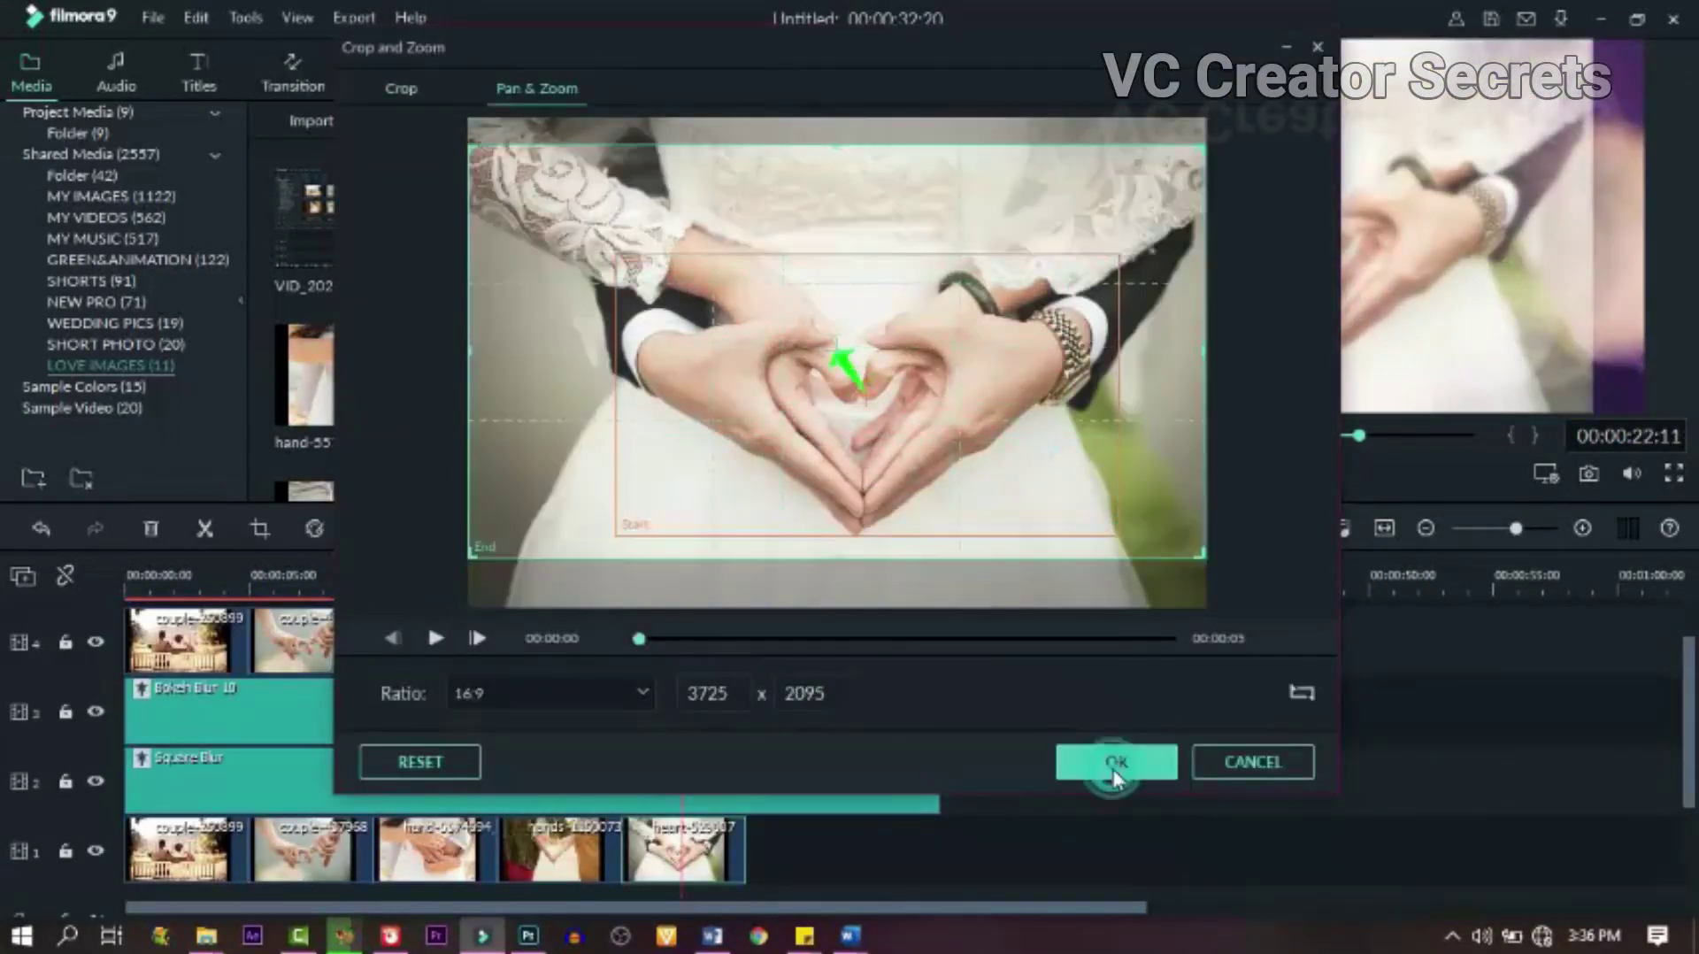
click(1116, 762)
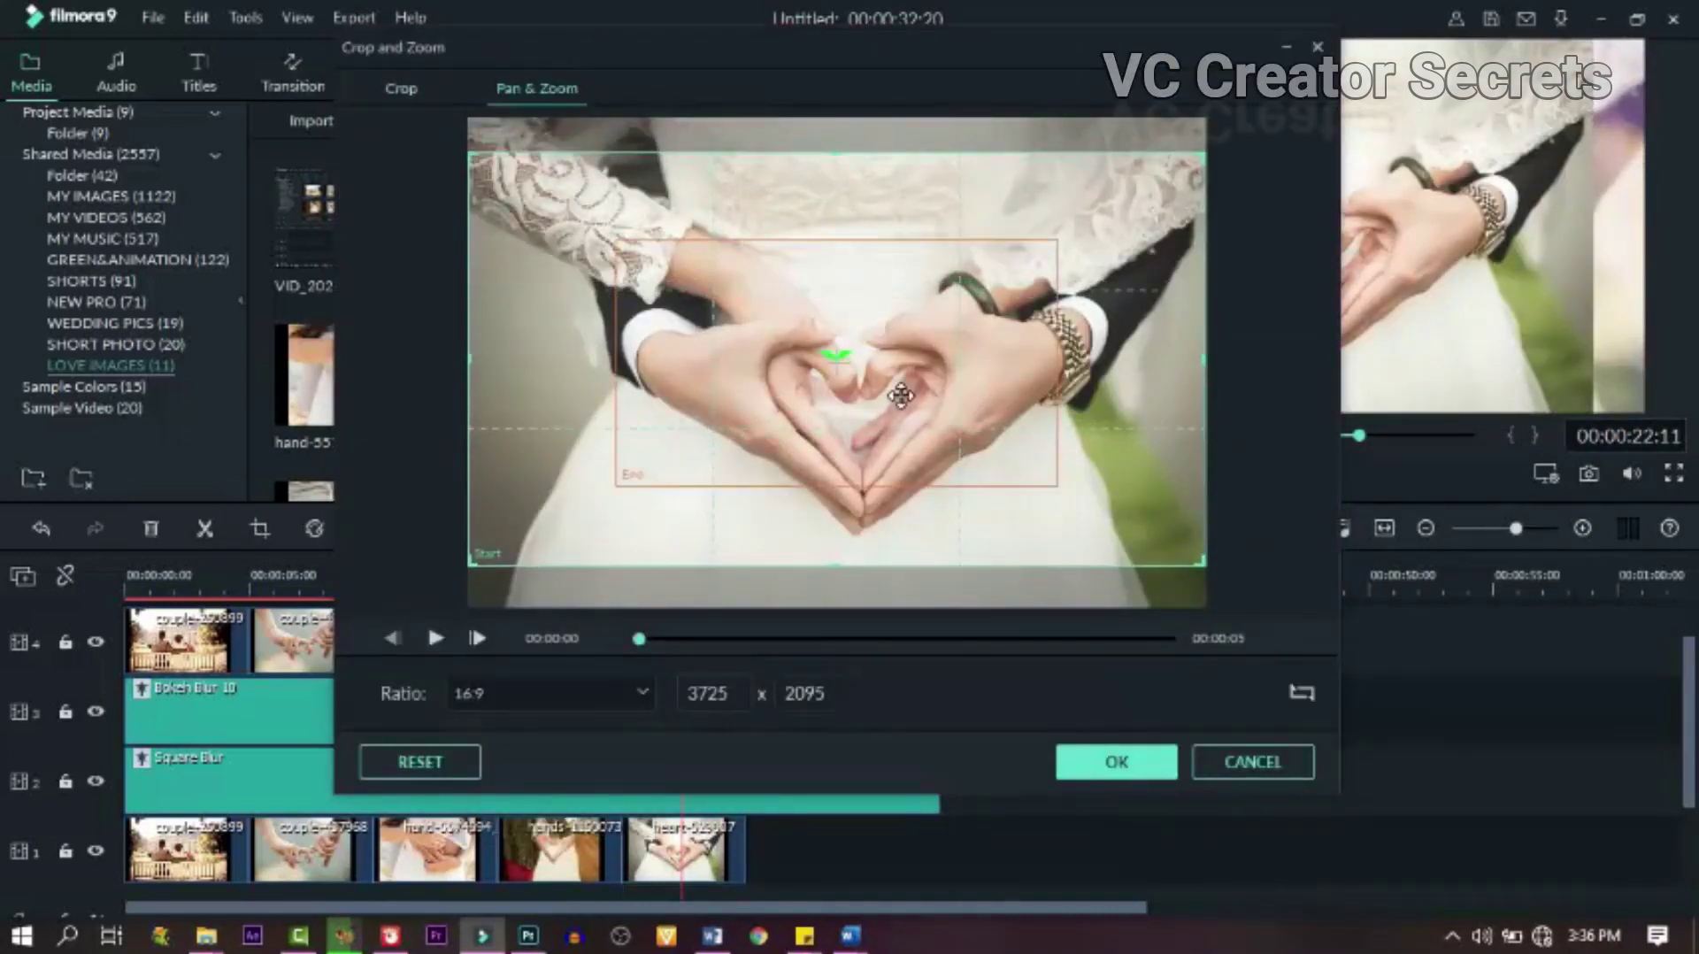
- Move and enlarge the track 4 heart-529607 clip's Pan & Zoom end frame around the heart-shaped hands, and apply
drag(901, 395, 926, 433)
drag(1083, 276, 1116, 255)
click(1117, 762)
- Place holding-hands-1149411 after heart-529607 on track 1 and apply a 16:9 Pan & Zoom focused on the joined hands
scroll(372, 265, down, 2)
drag(358, 371, 796, 845)
click(799, 849)
click(259, 529)
click(537, 88)
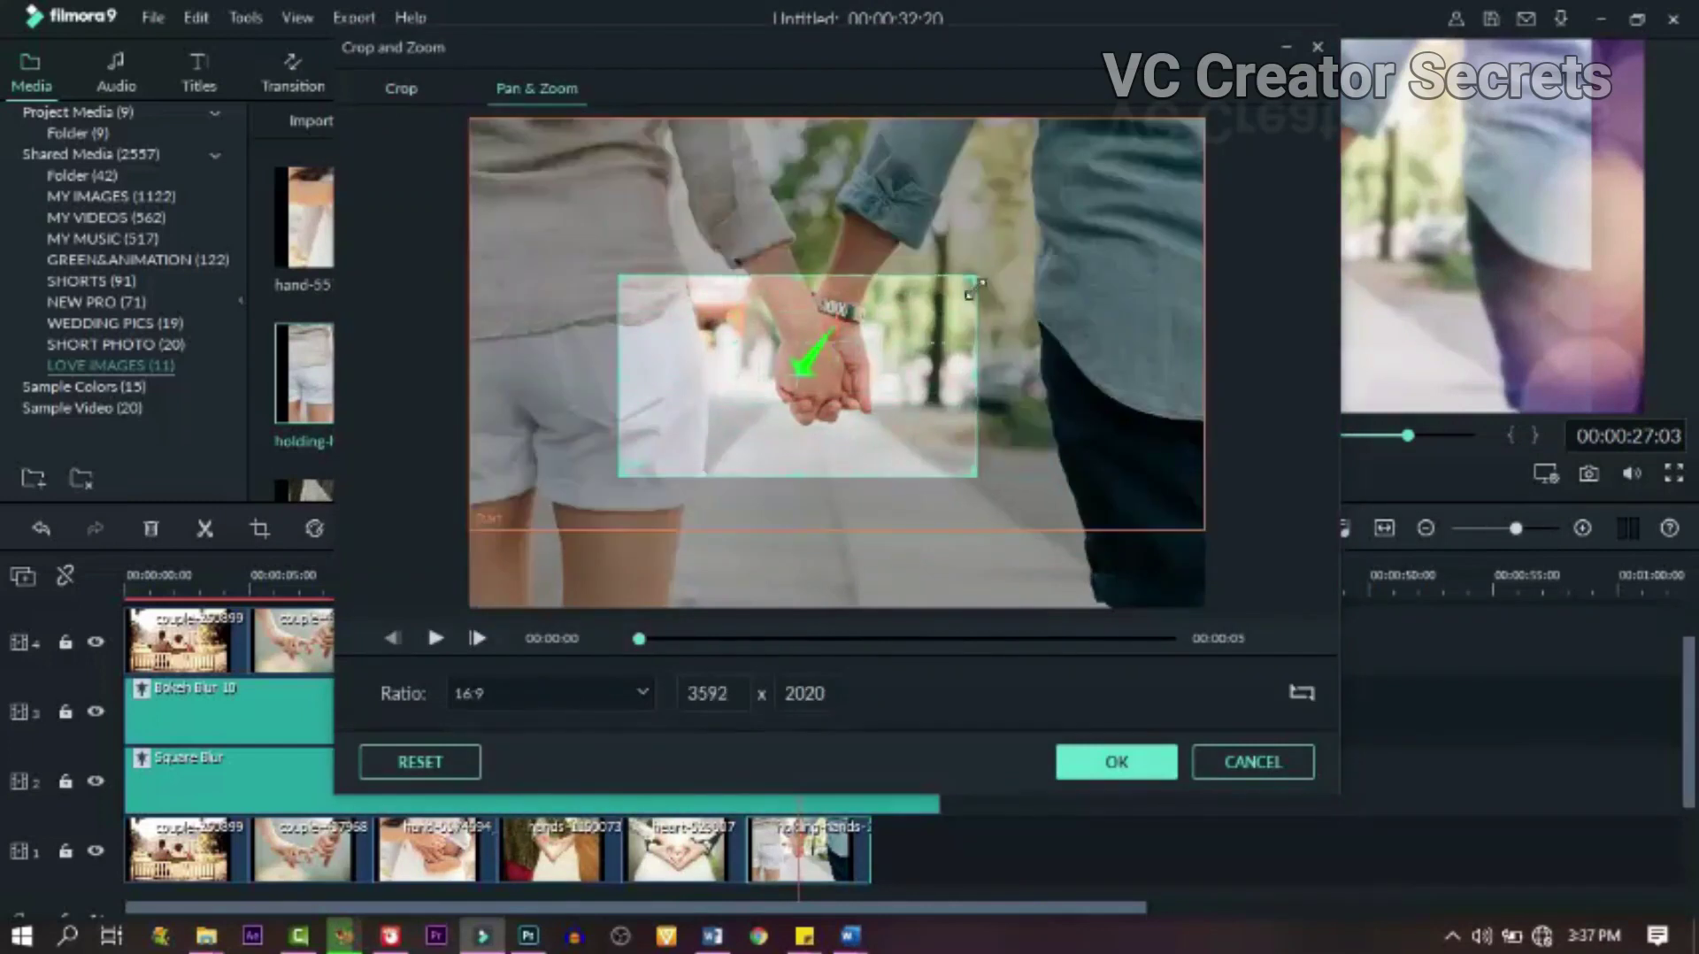
click(1117, 762)
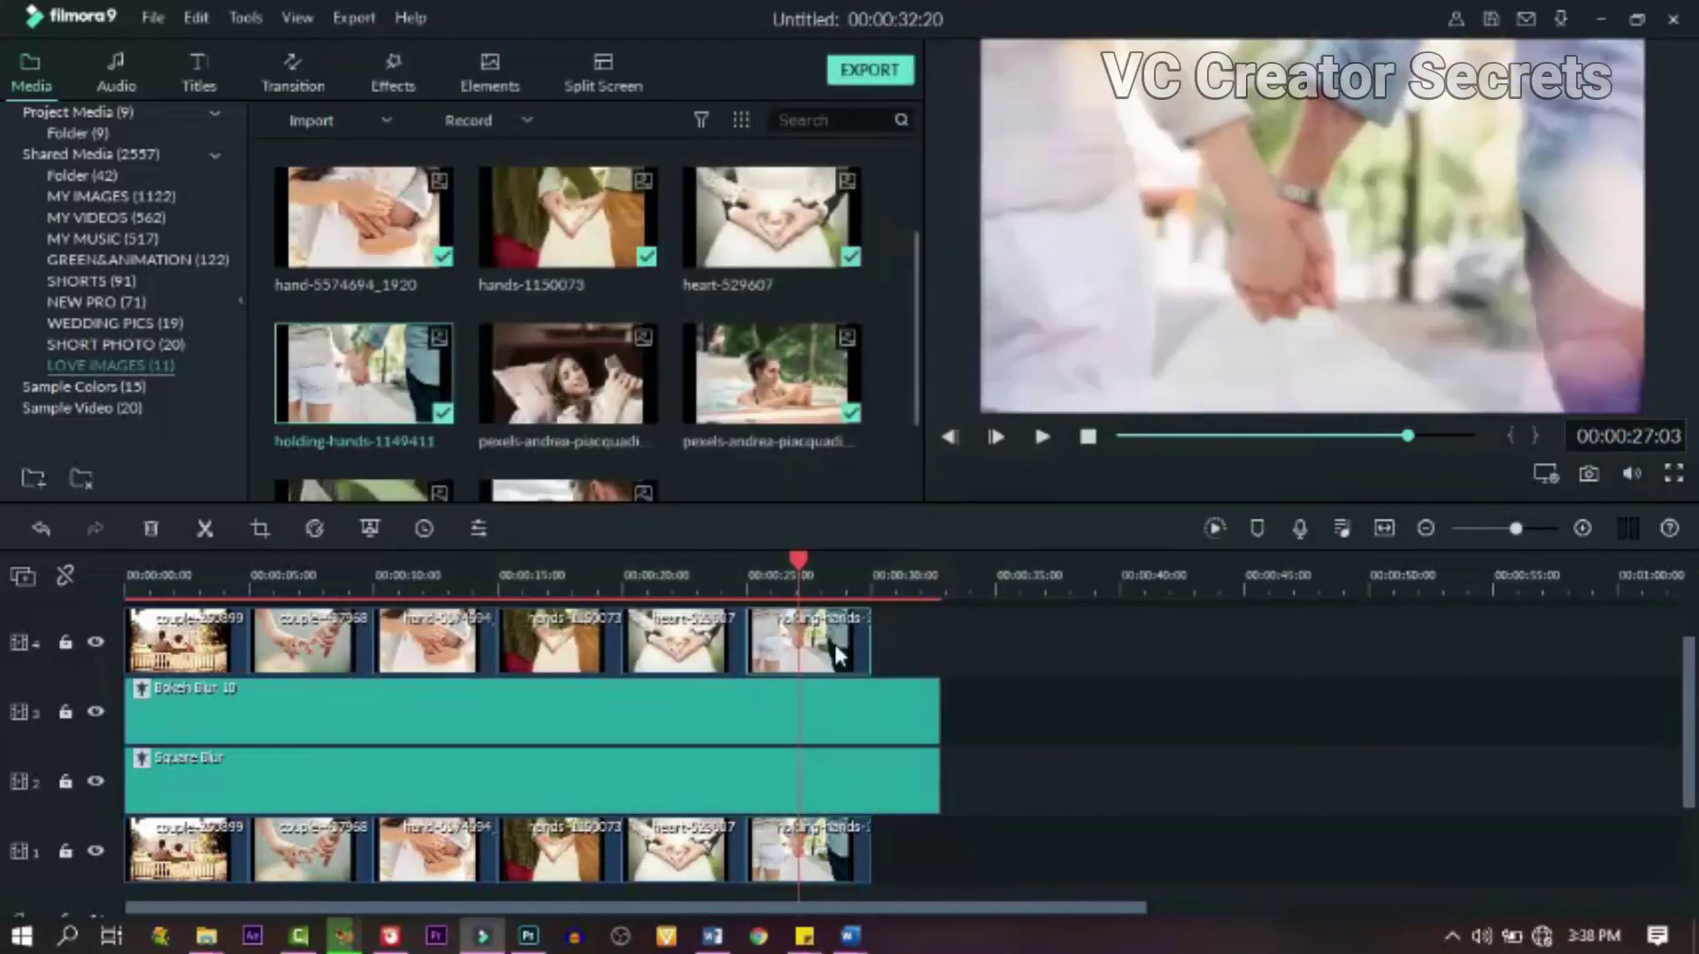
- Apply Pan & Zoom to the holding-hands-1149411 clip on track 4
click(259, 528)
click(538, 87)
click(1116, 762)
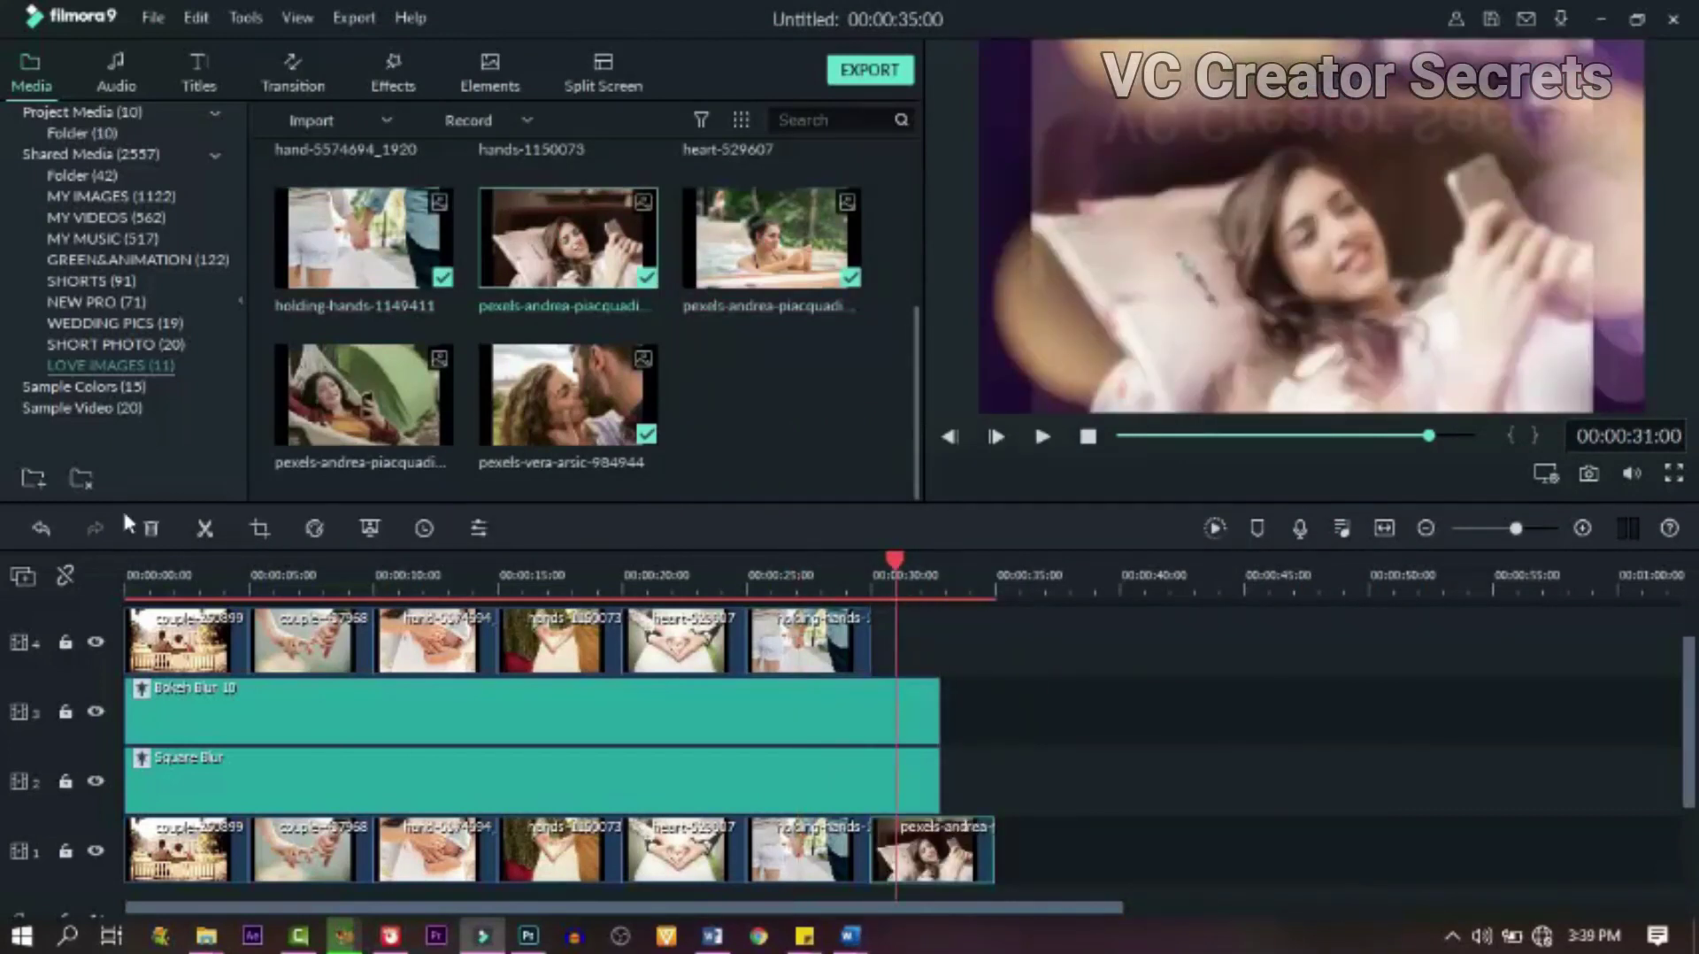
- Crop the track 1 clip of the woman with a phone to 16:9 and apply Pan & Zoom to it
click(259, 528)
click(524, 699)
click(537, 87)
click(1117, 762)
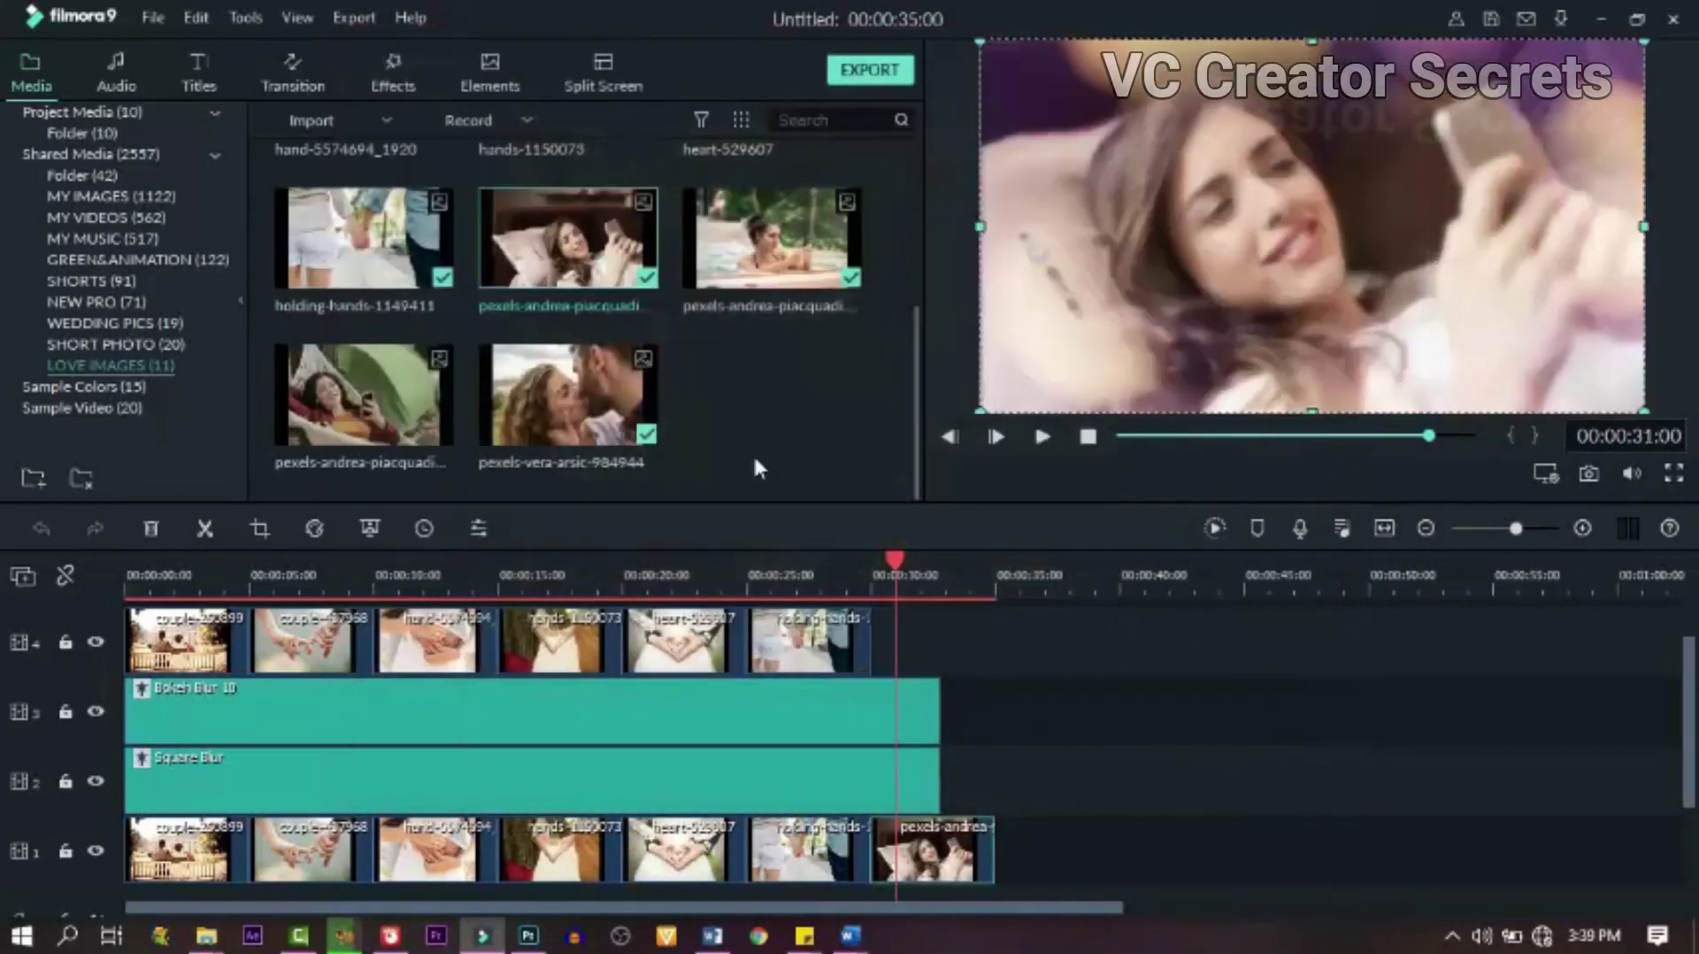
- Apply a 16:9 Pan & Zoom to the track 4 clip of the woman with a phone and extend both blur effects to 35 seconds
click(259, 528)
click(537, 87)
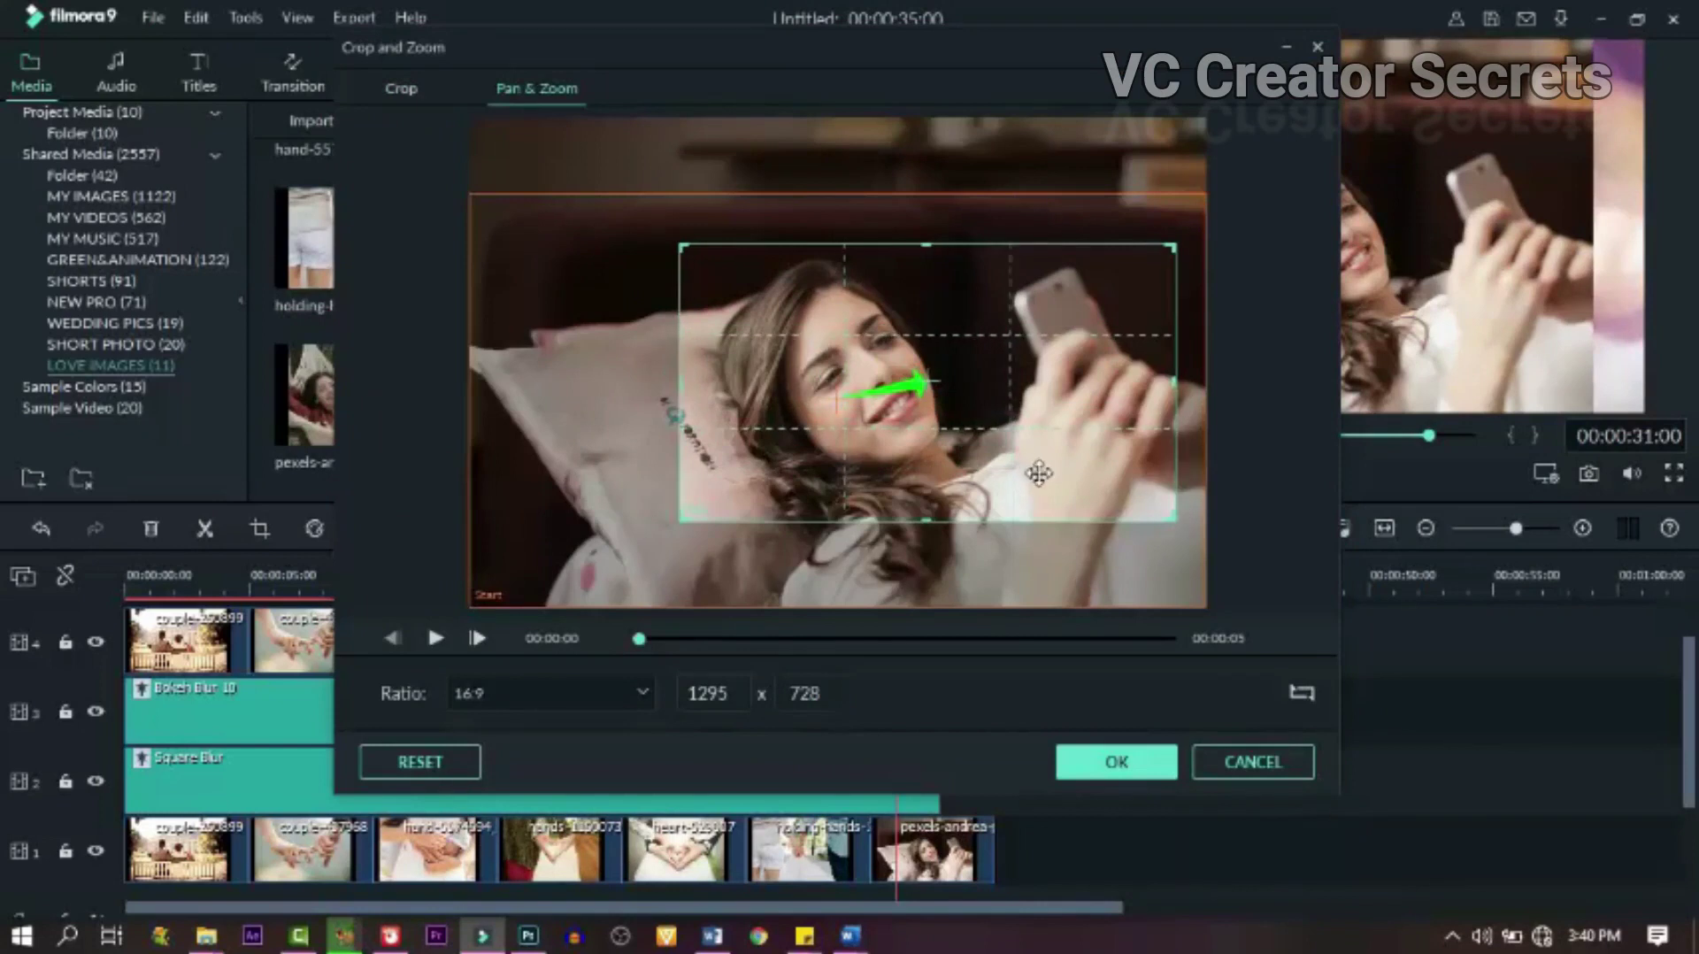
click(1117, 762)
drag(940, 708, 995, 708)
scroll(1089, 783, down, 1)
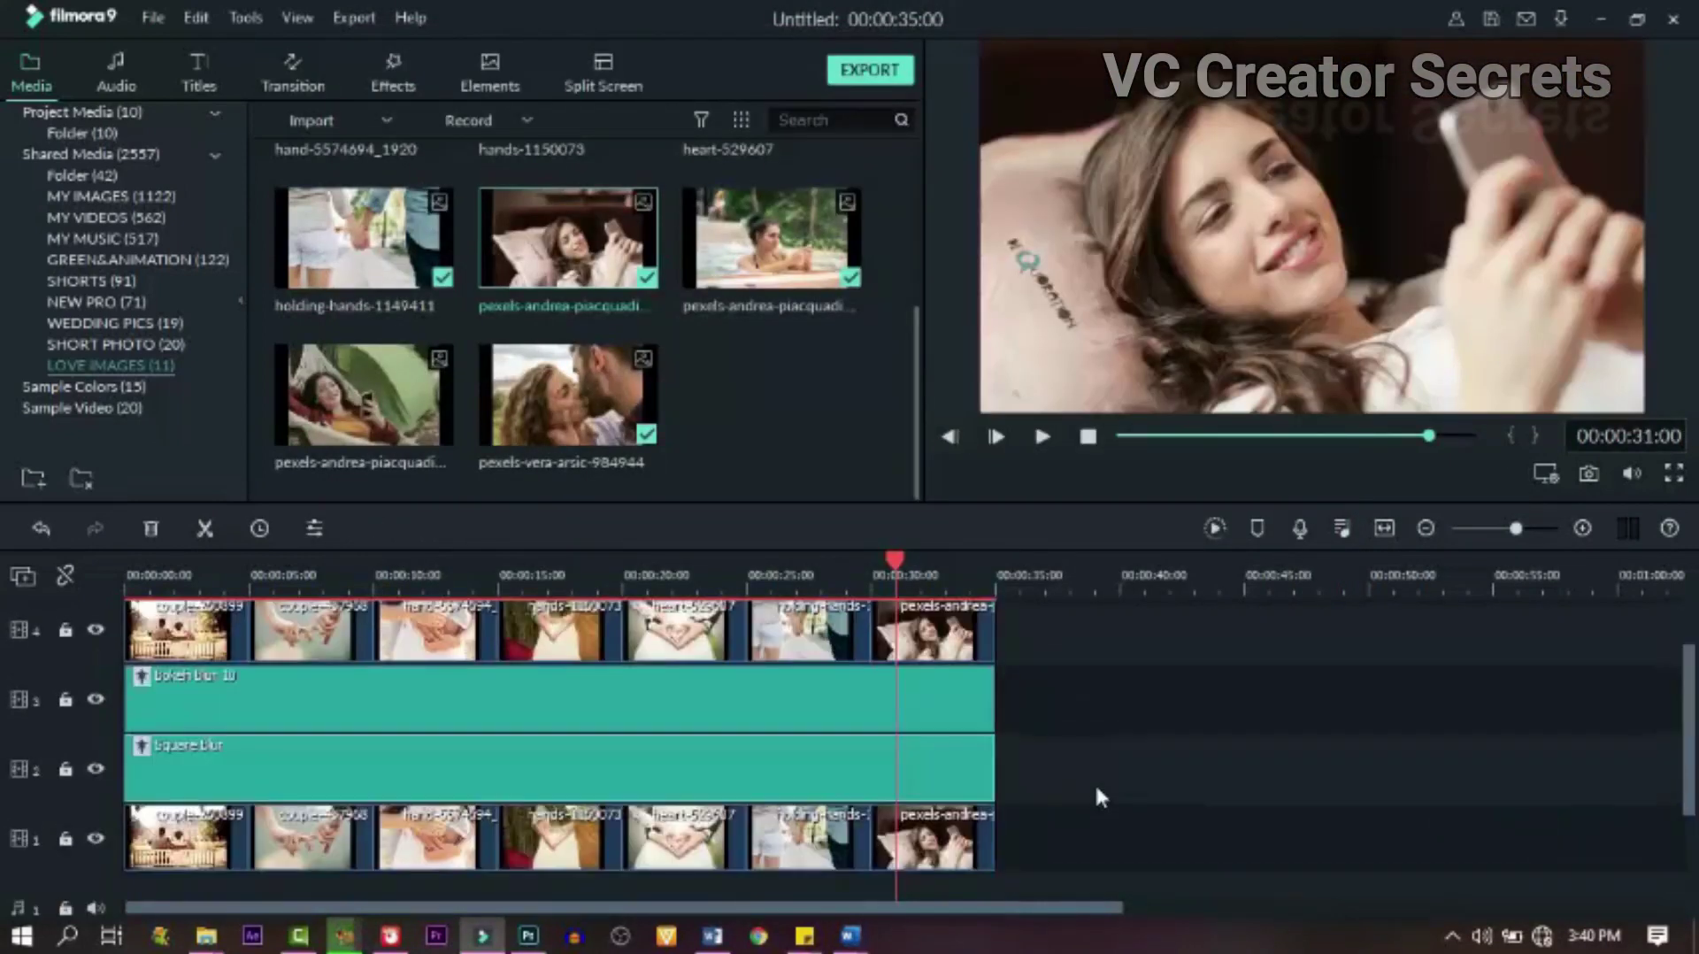
- Save the project as WONDERFUL PHOTO SLIDESHOW TUTORIAL and render the timeline preview
key(ctrl+s)
text(WONDERFUL PHOTO SLIDESHOW TUTORIAL)
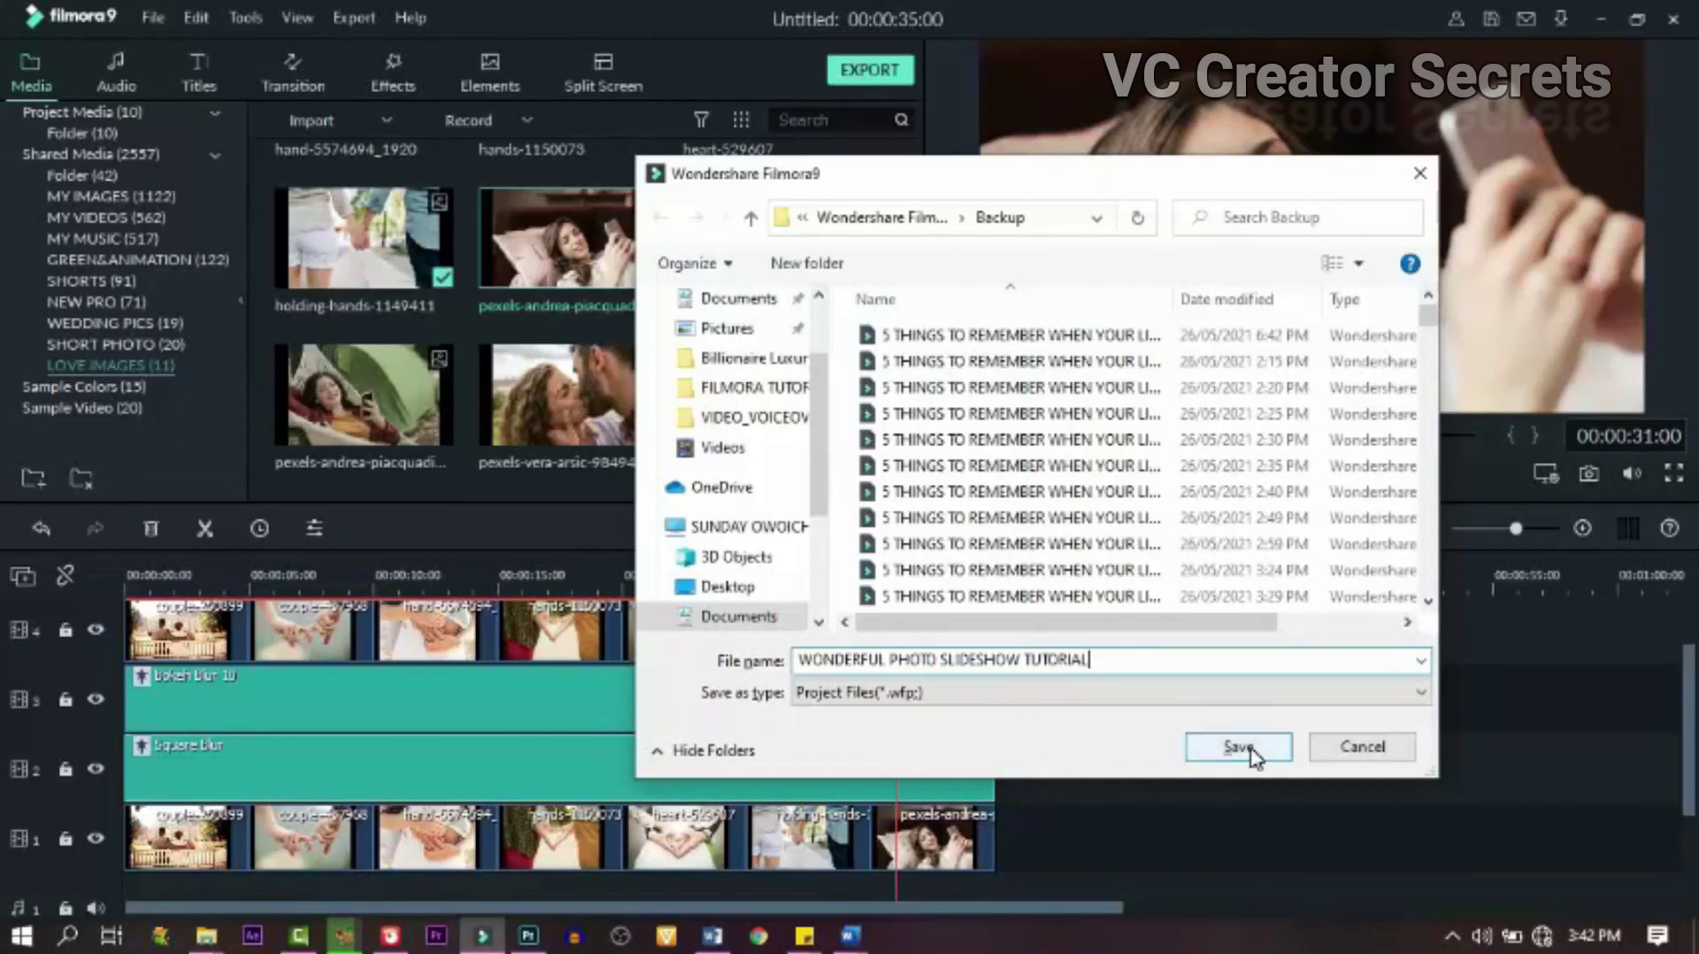
click(1251, 747)
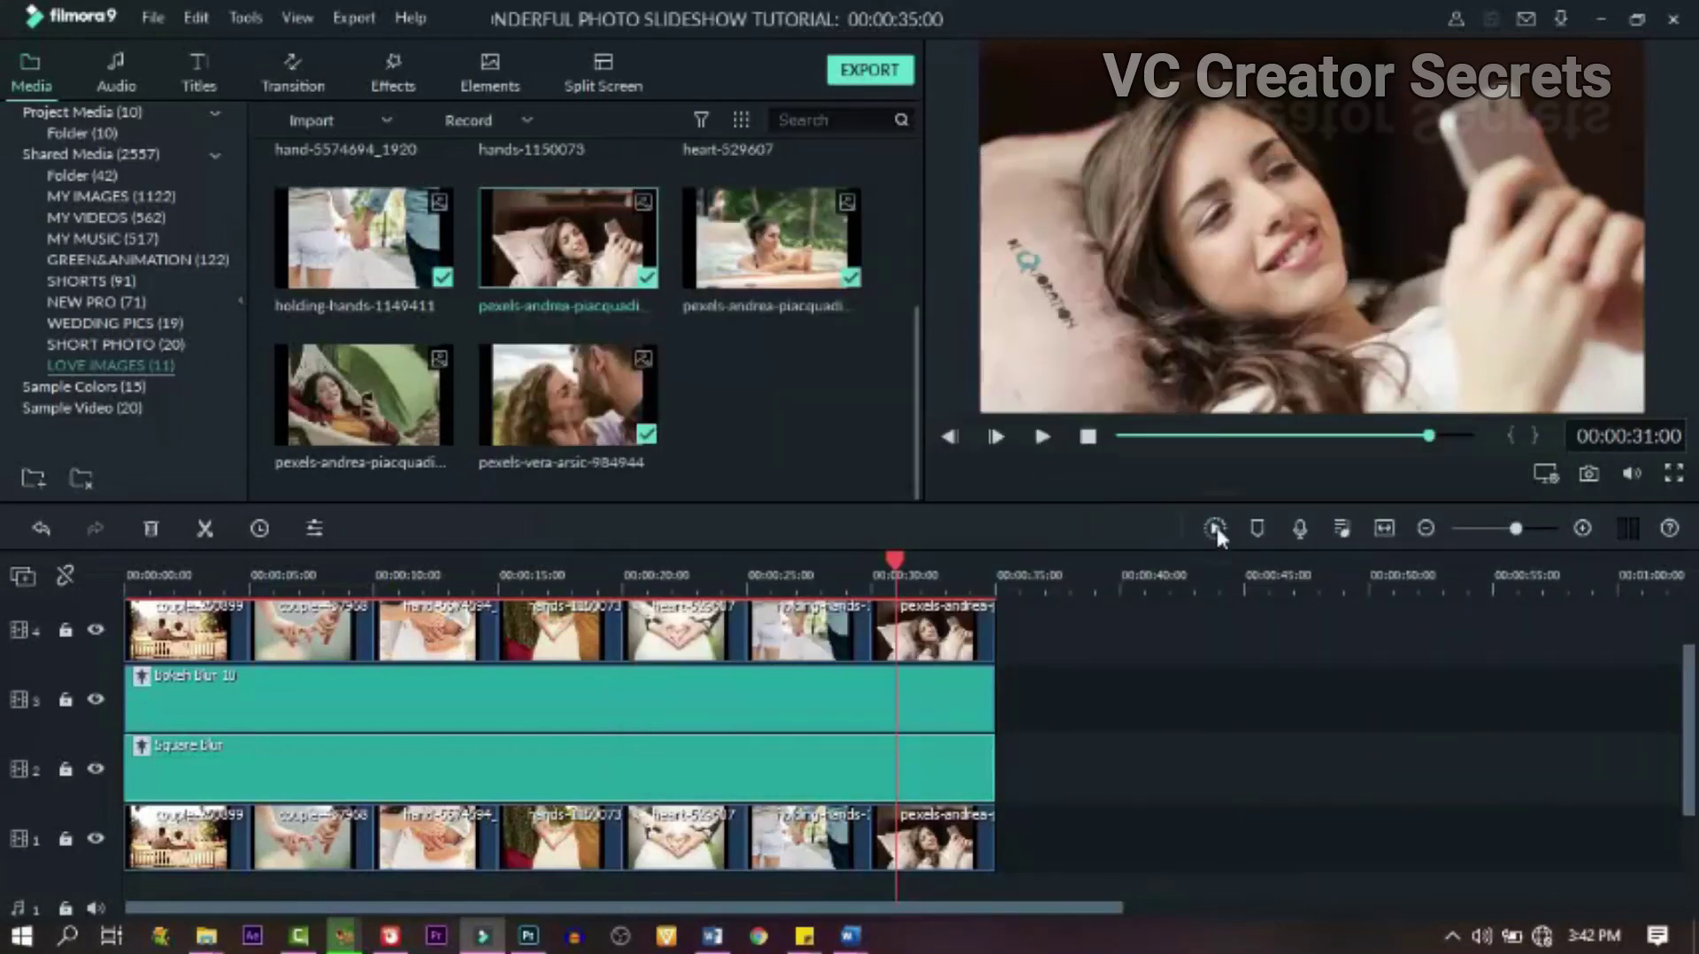
click(1215, 528)
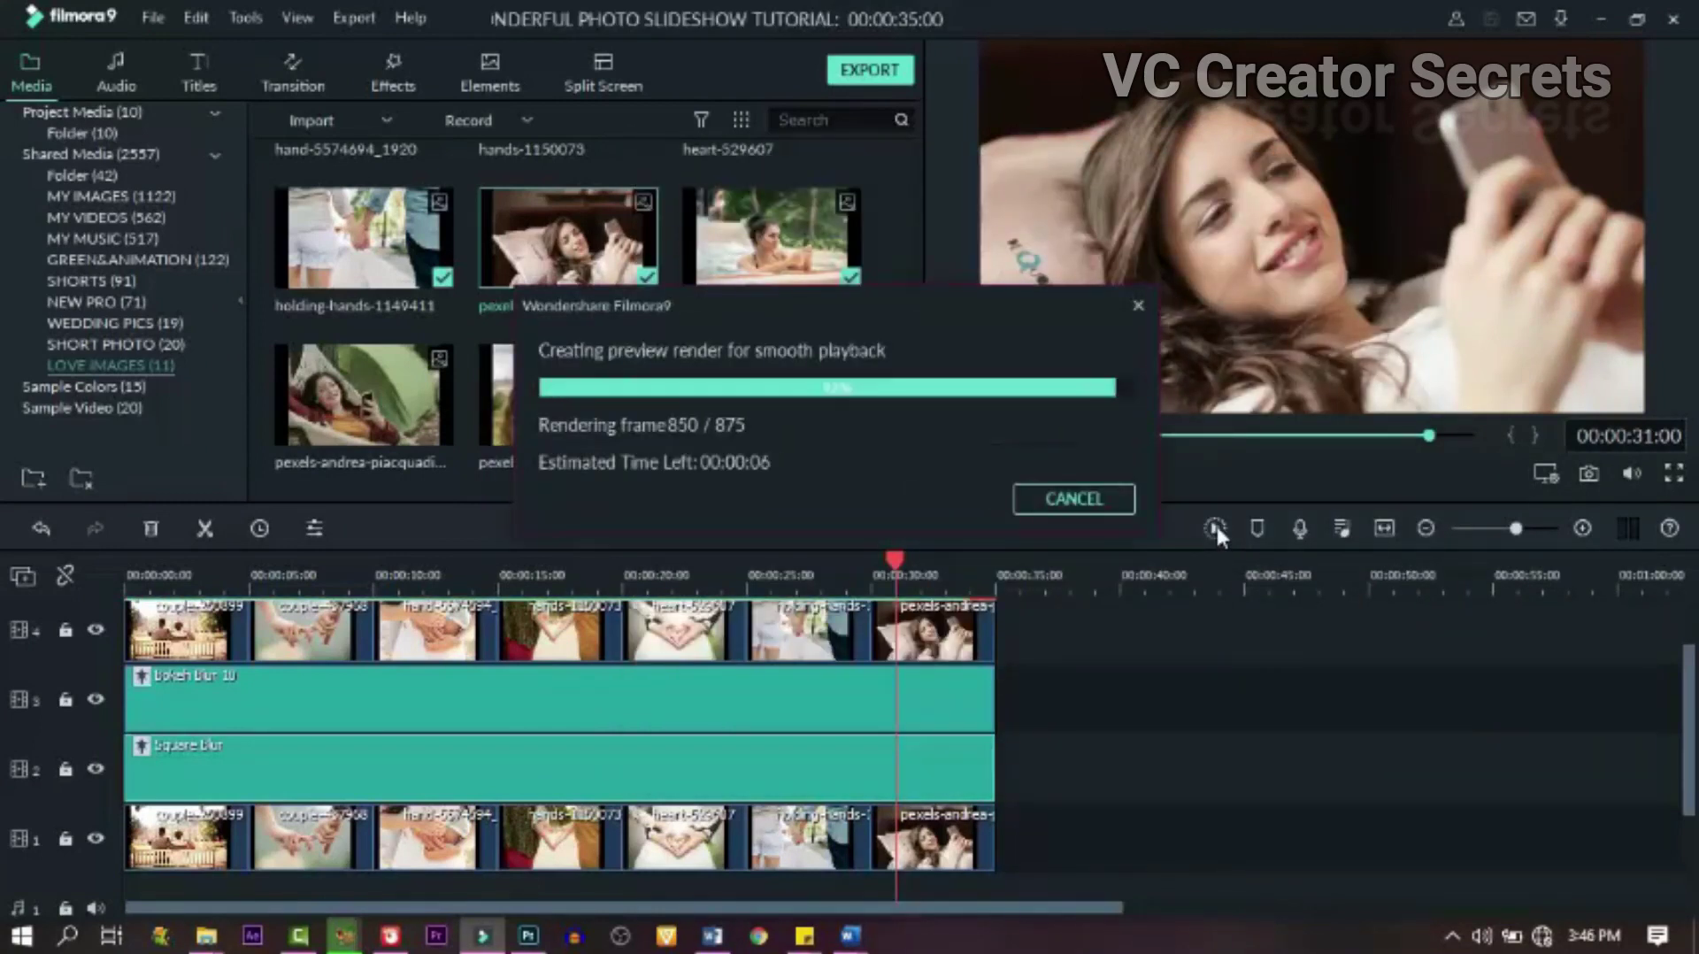
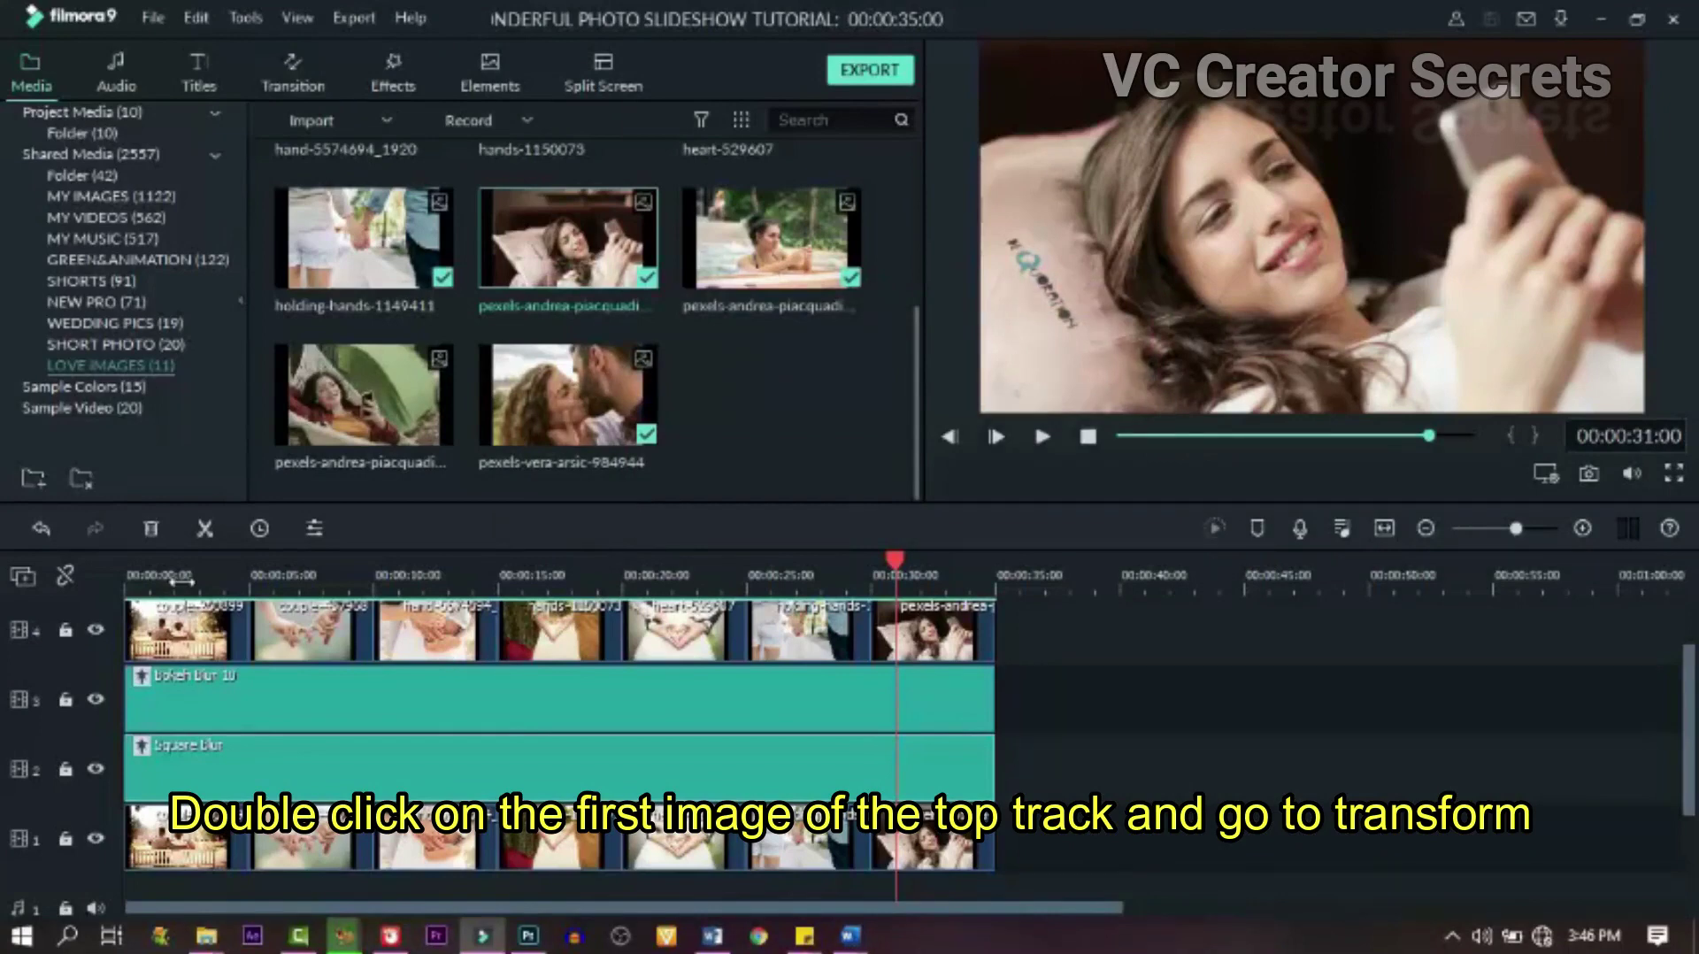
- Scale the first image on track 4, couple-250899, to 70% in its Transform settings and apply
click(181, 575)
click(182, 630)
double_click(181, 630)
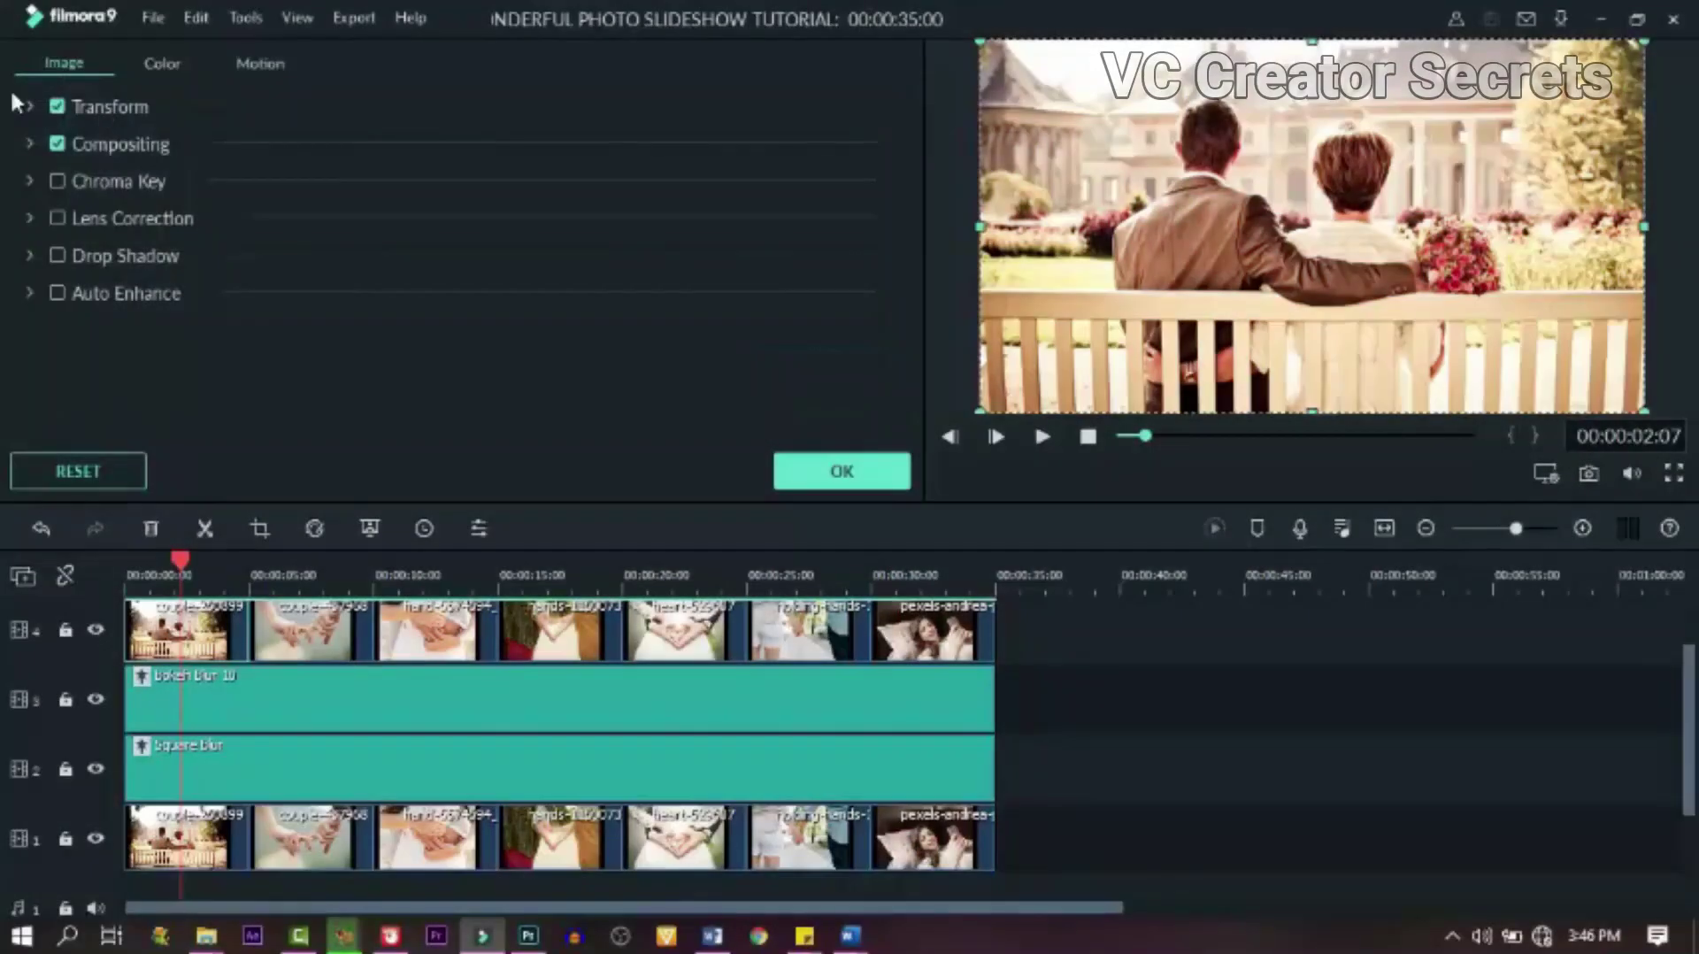
click(28, 108)
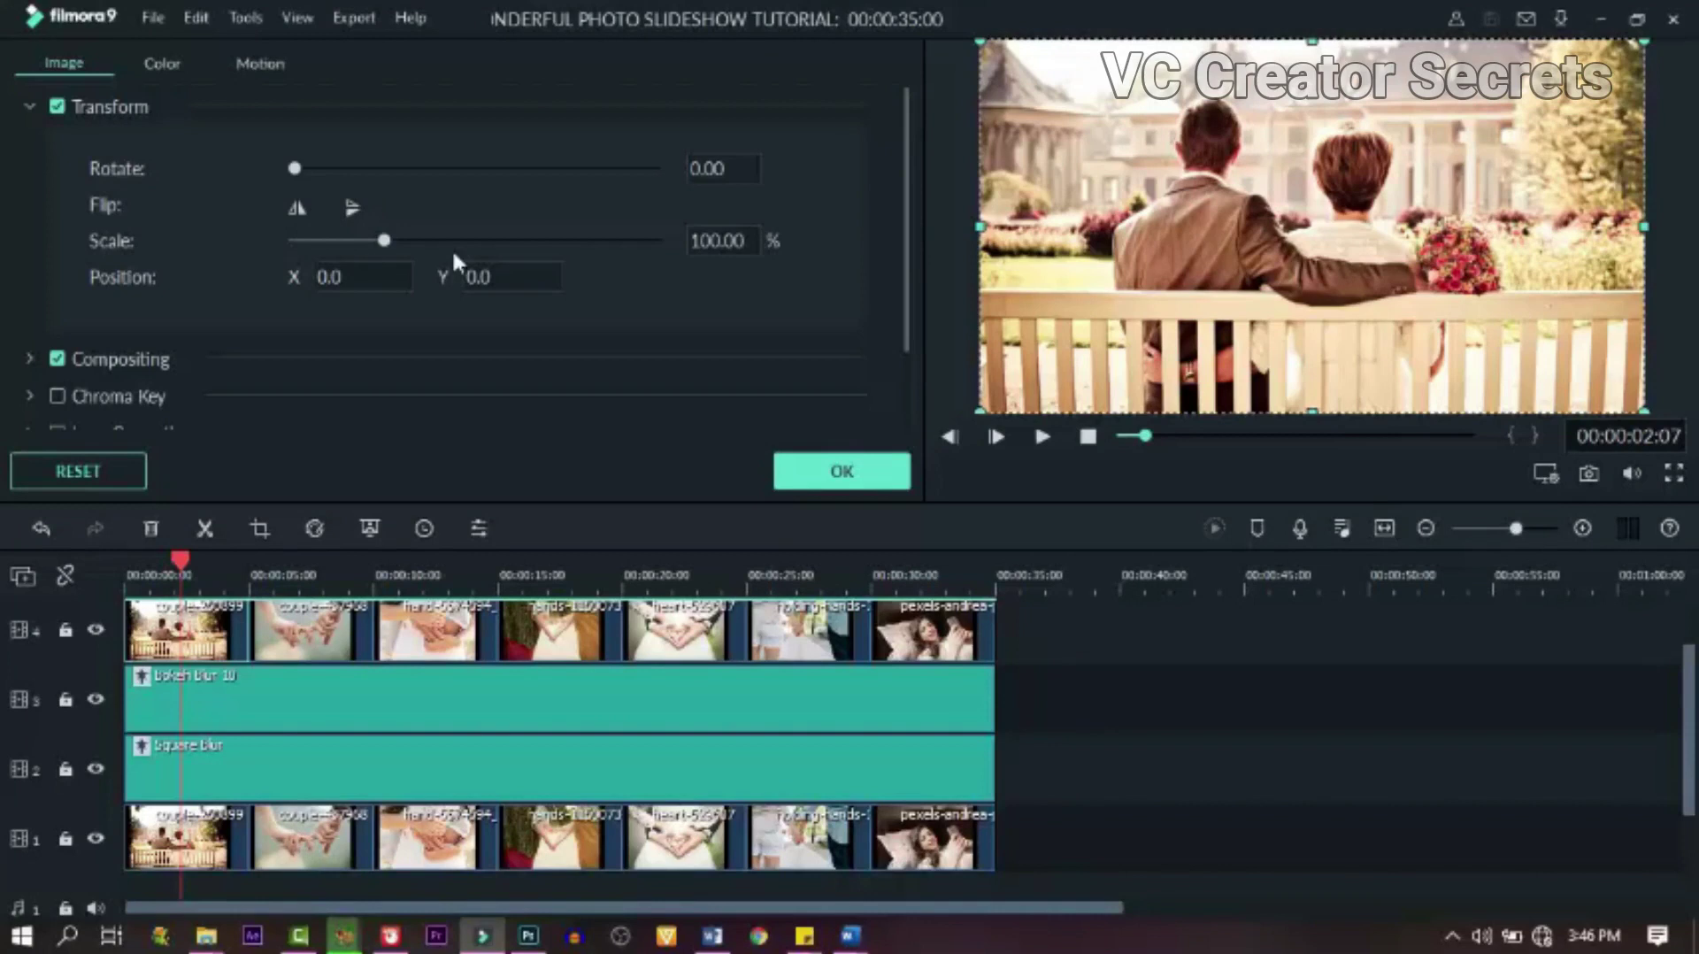
click(708, 236)
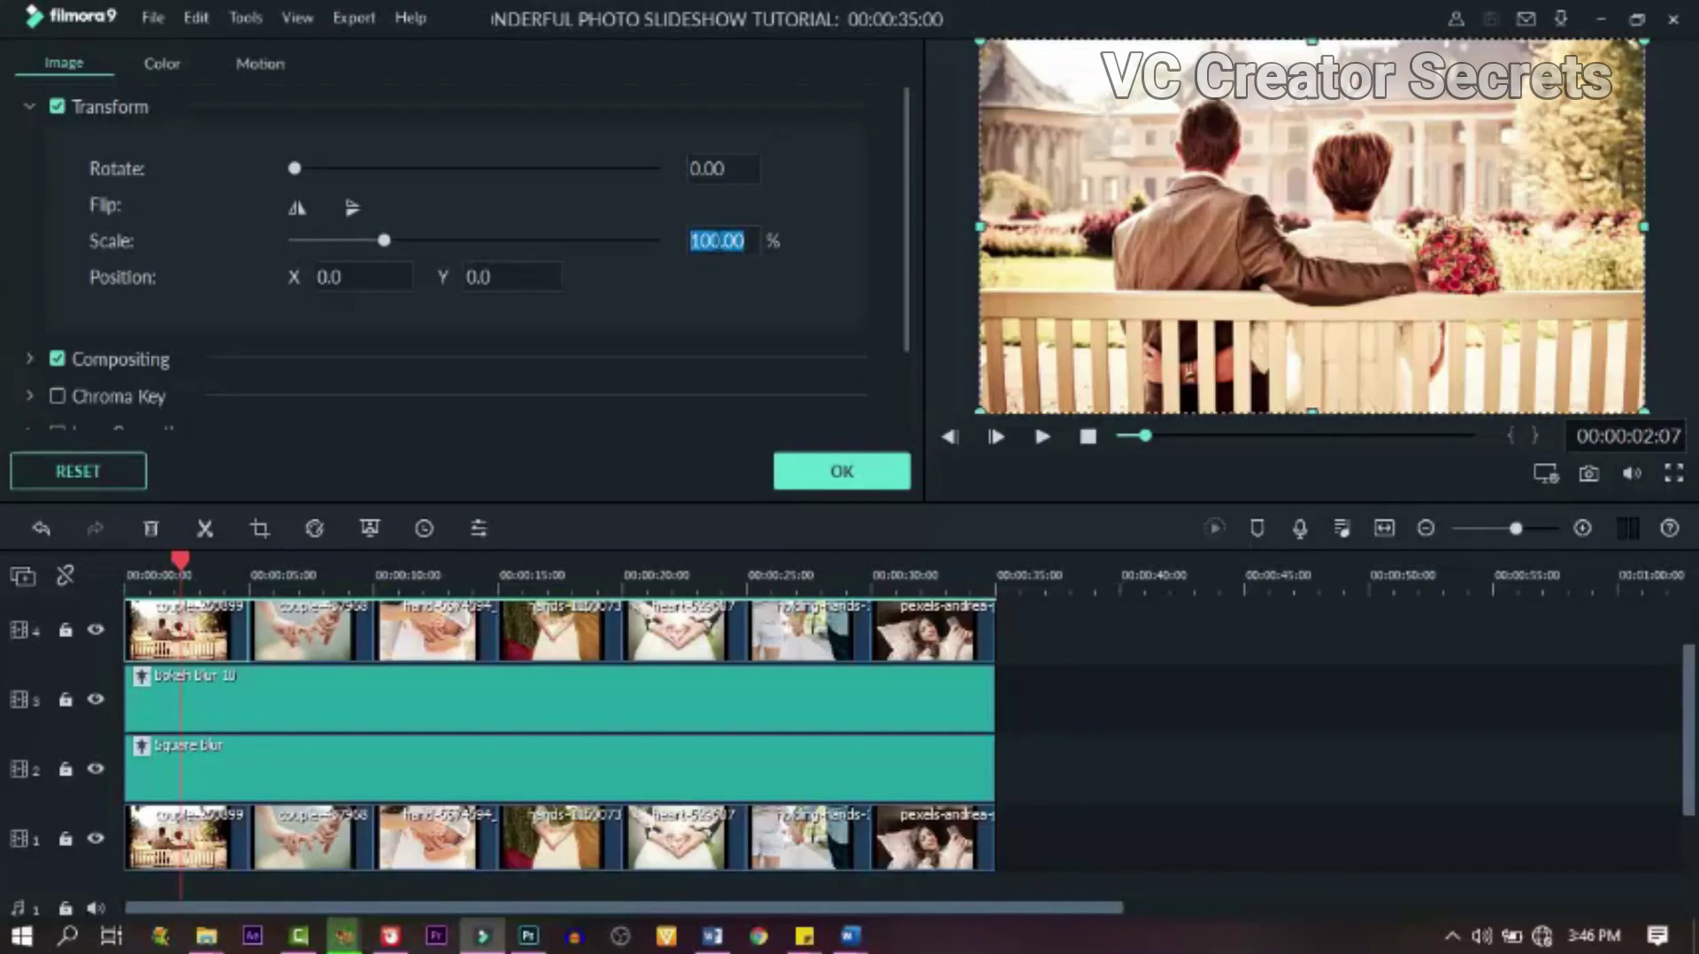
text(70)
key(Return)
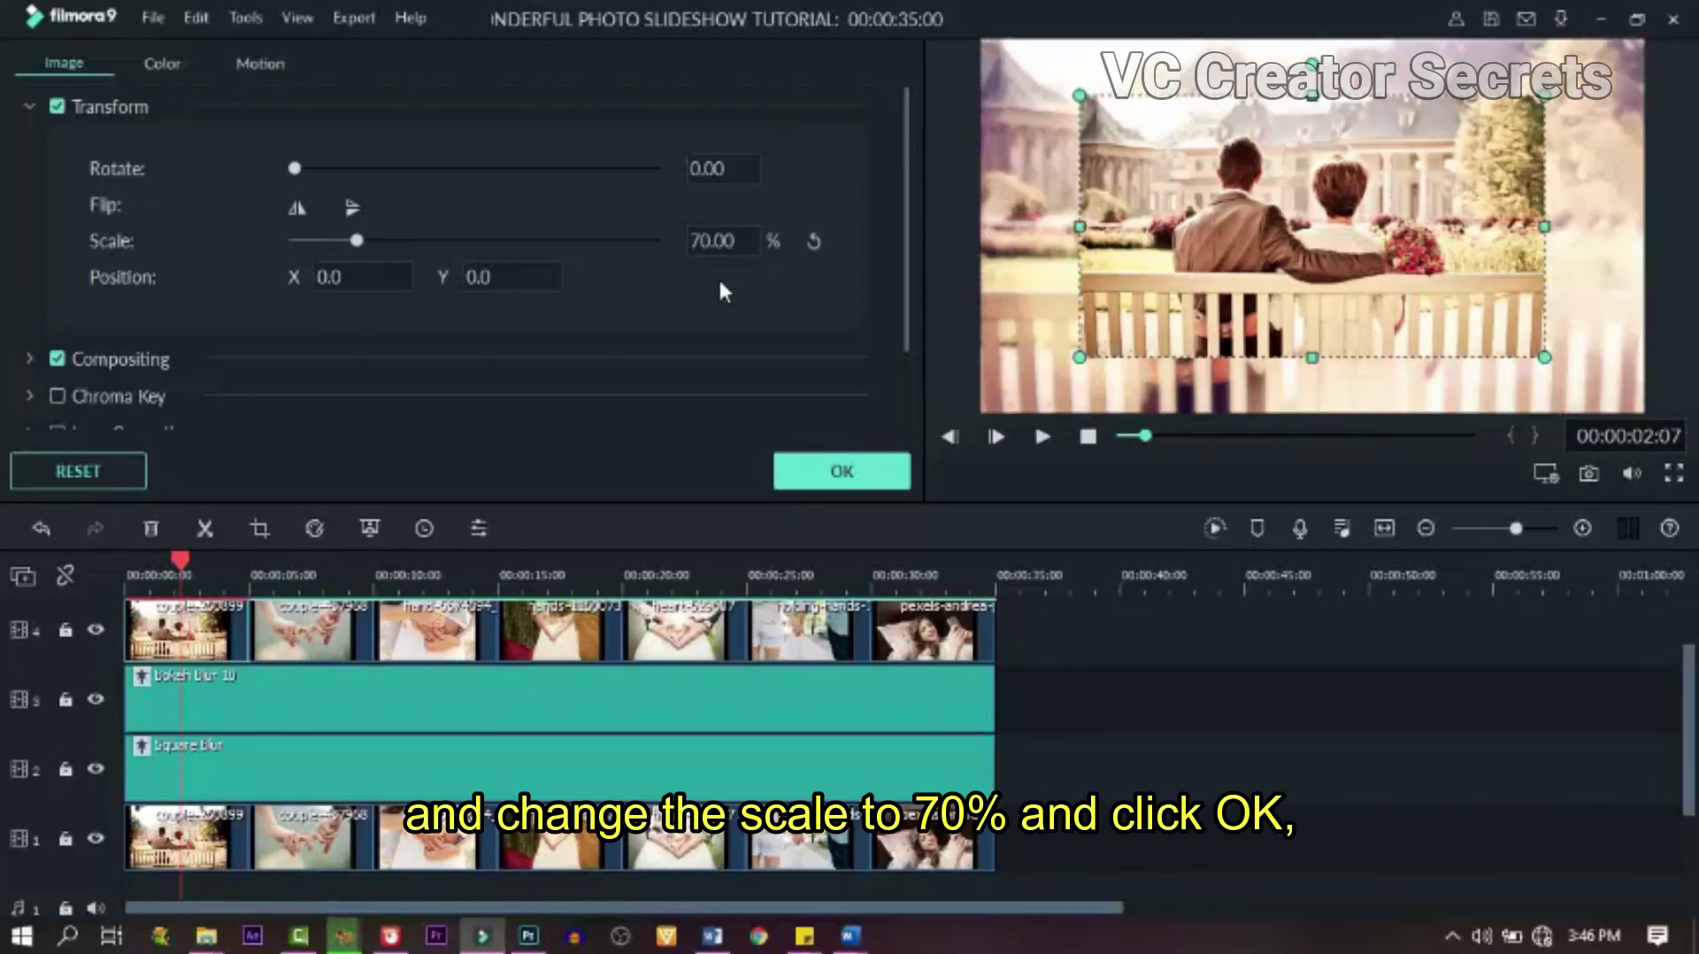
click(821, 477)
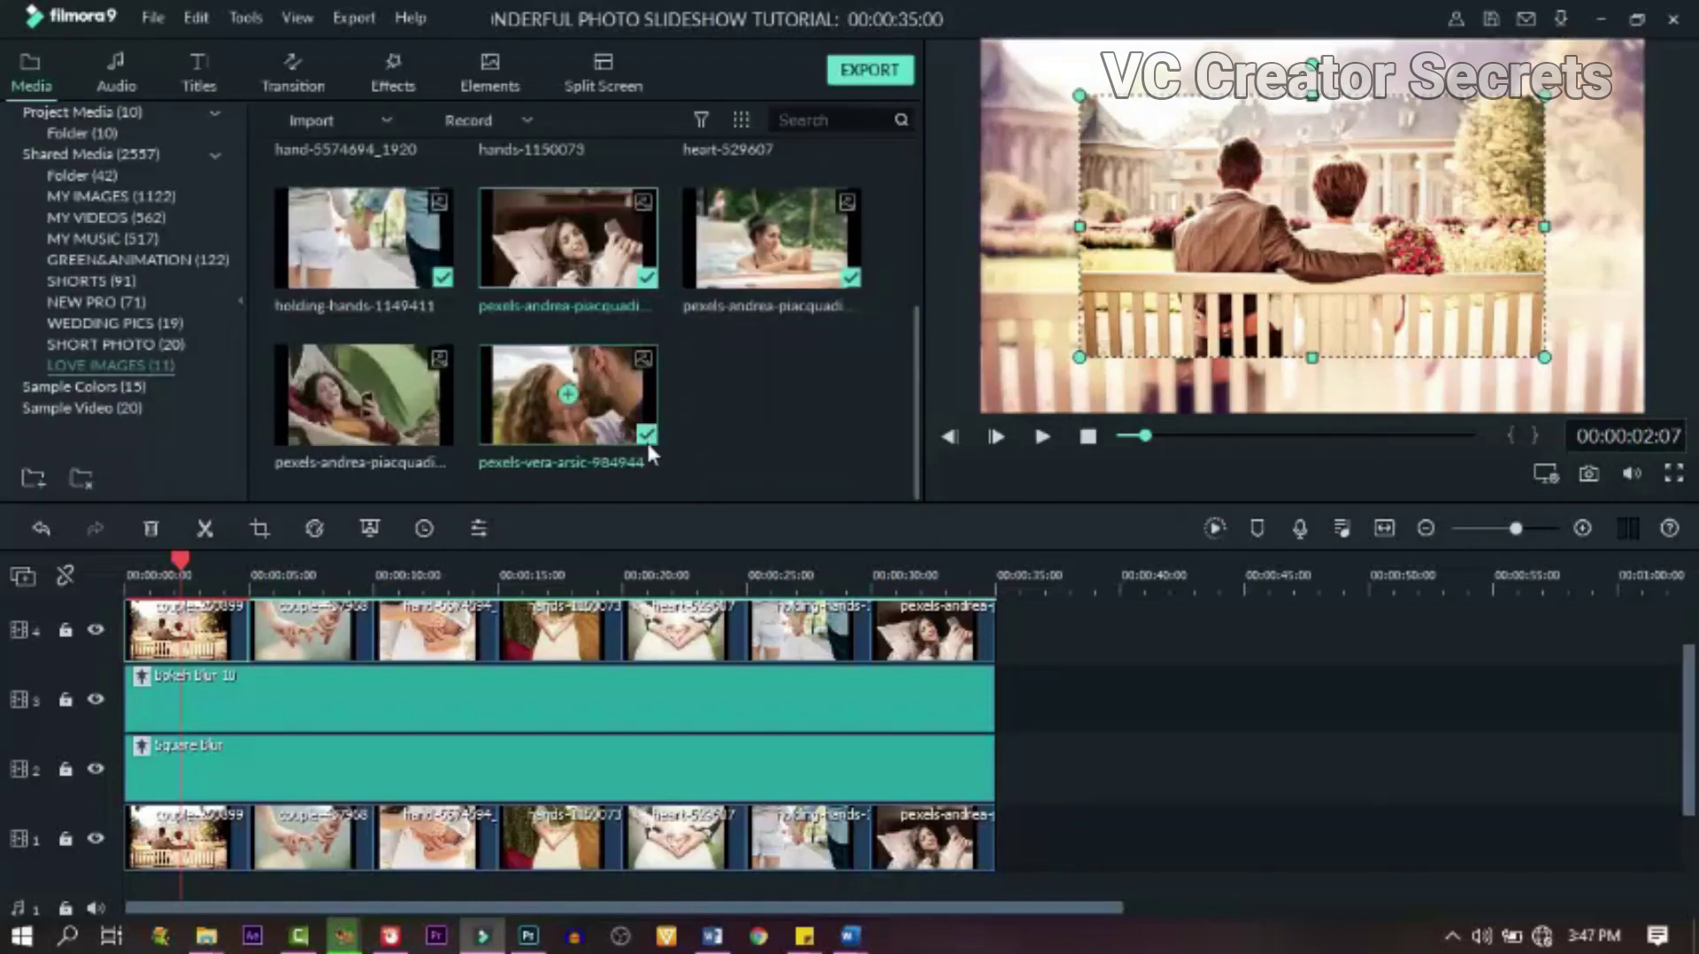
- Search the effects for "BOR" and apply the Border effect to the couple-250899 clip on track 4
click(387, 82)
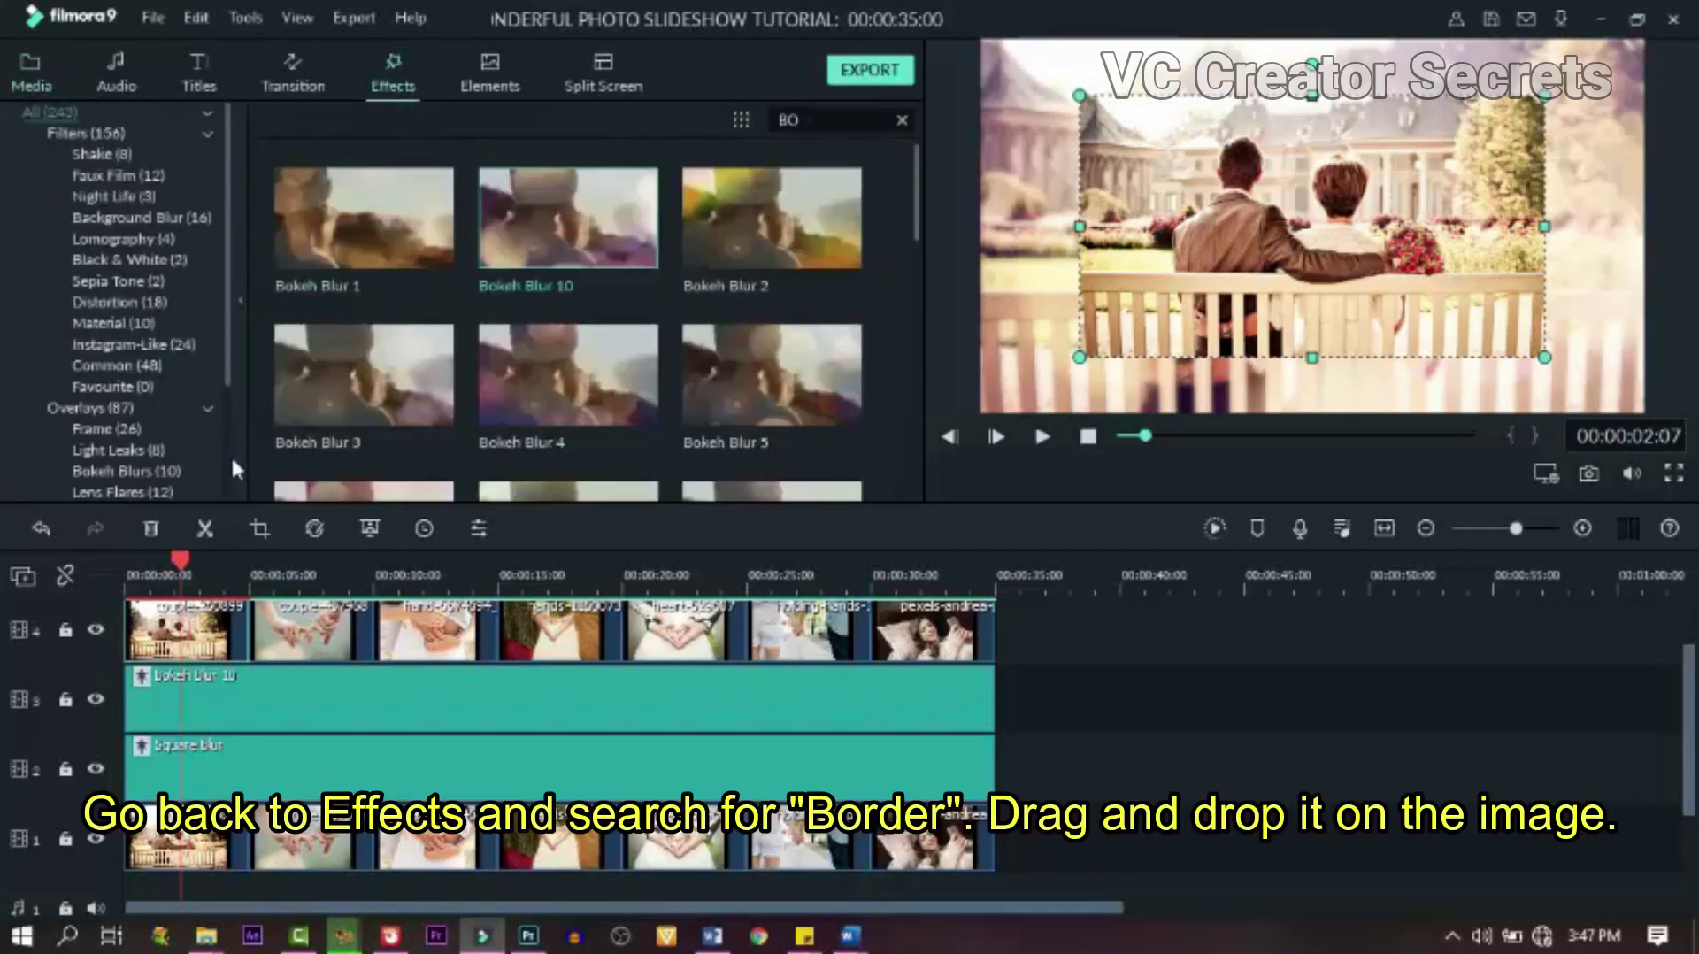
scroll(224, 462, down, 3)
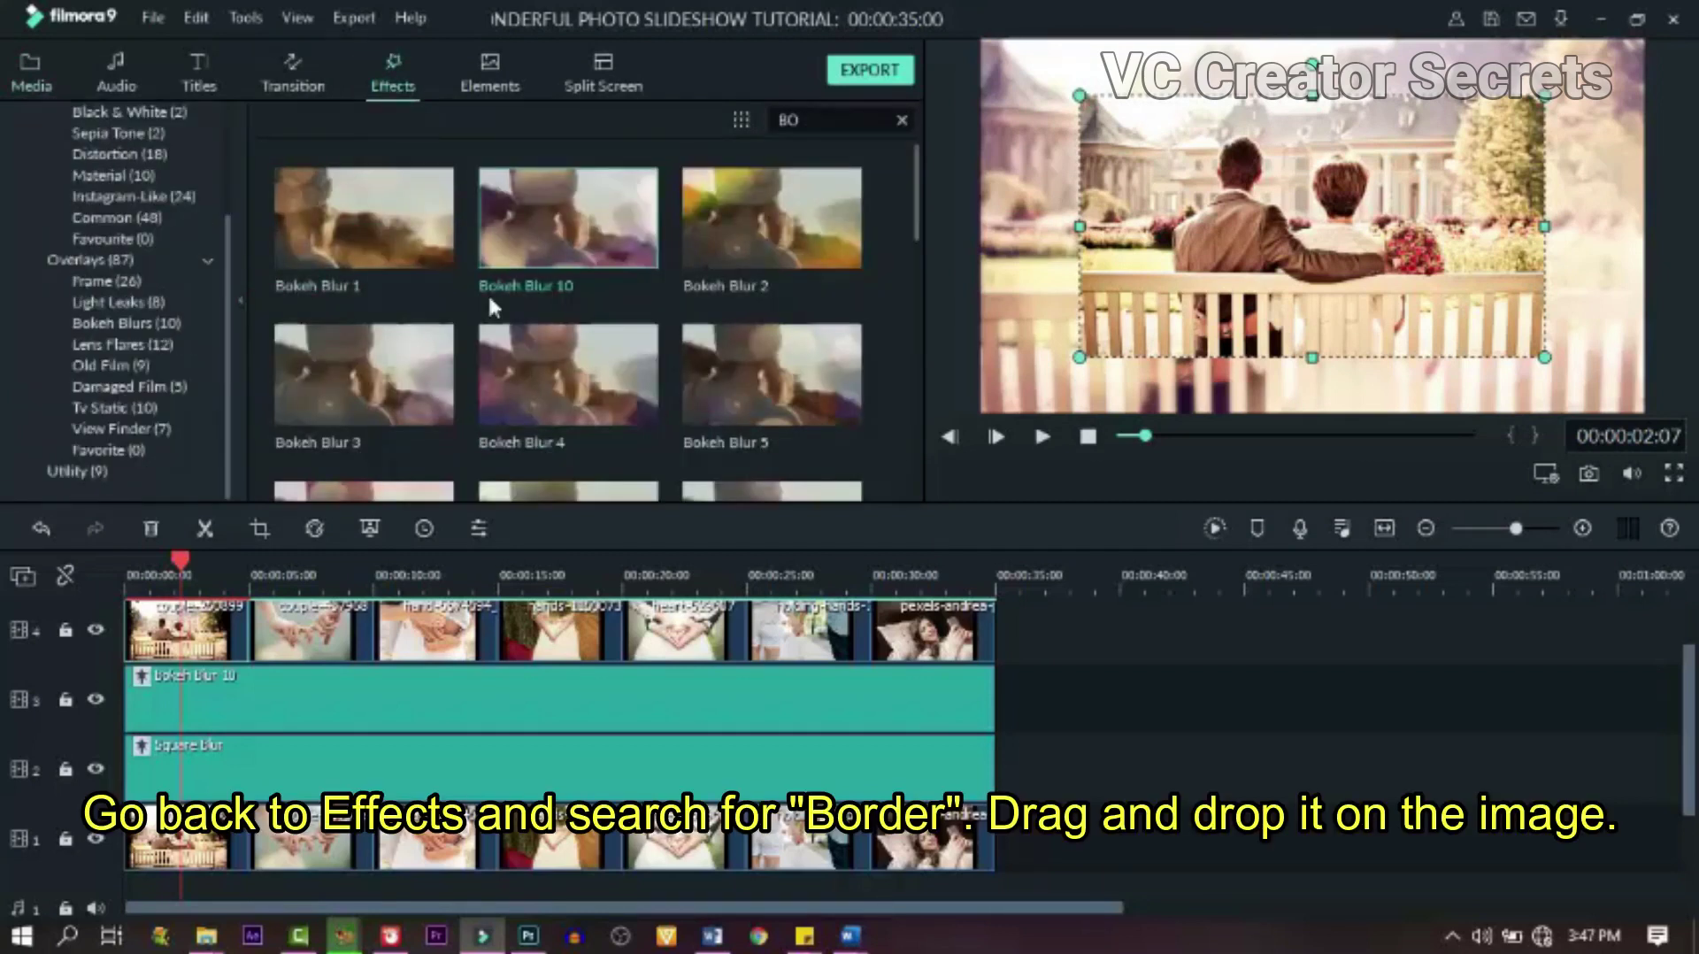
click(902, 120)
text(B)
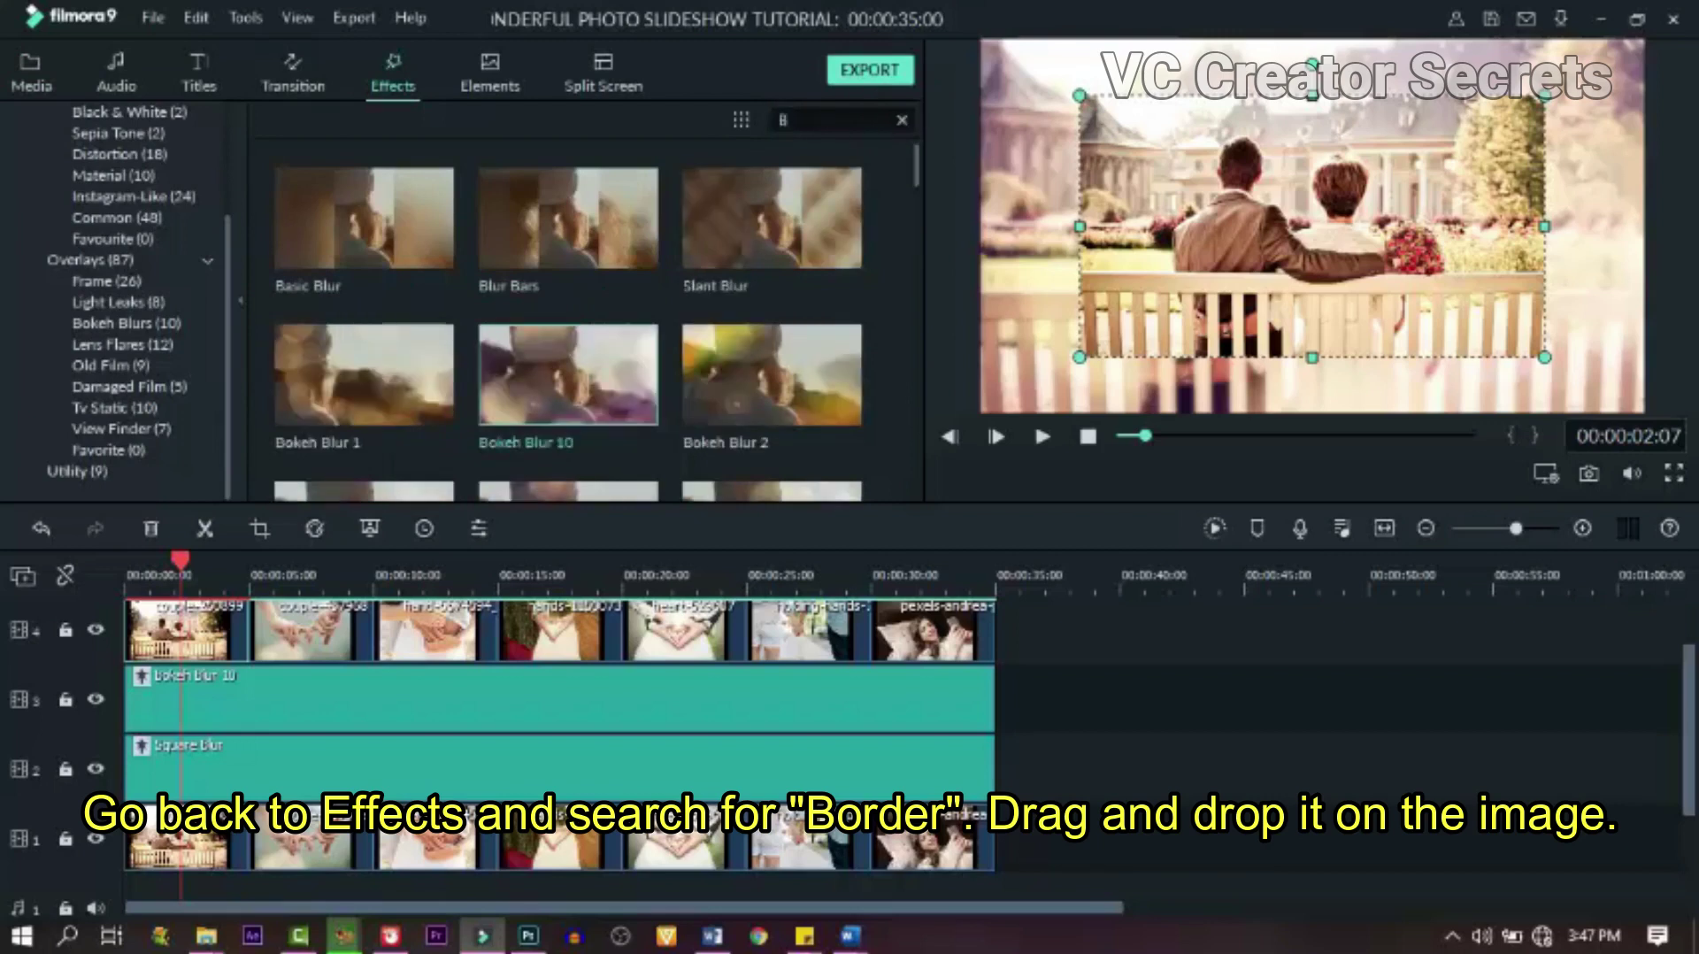
text(OR)
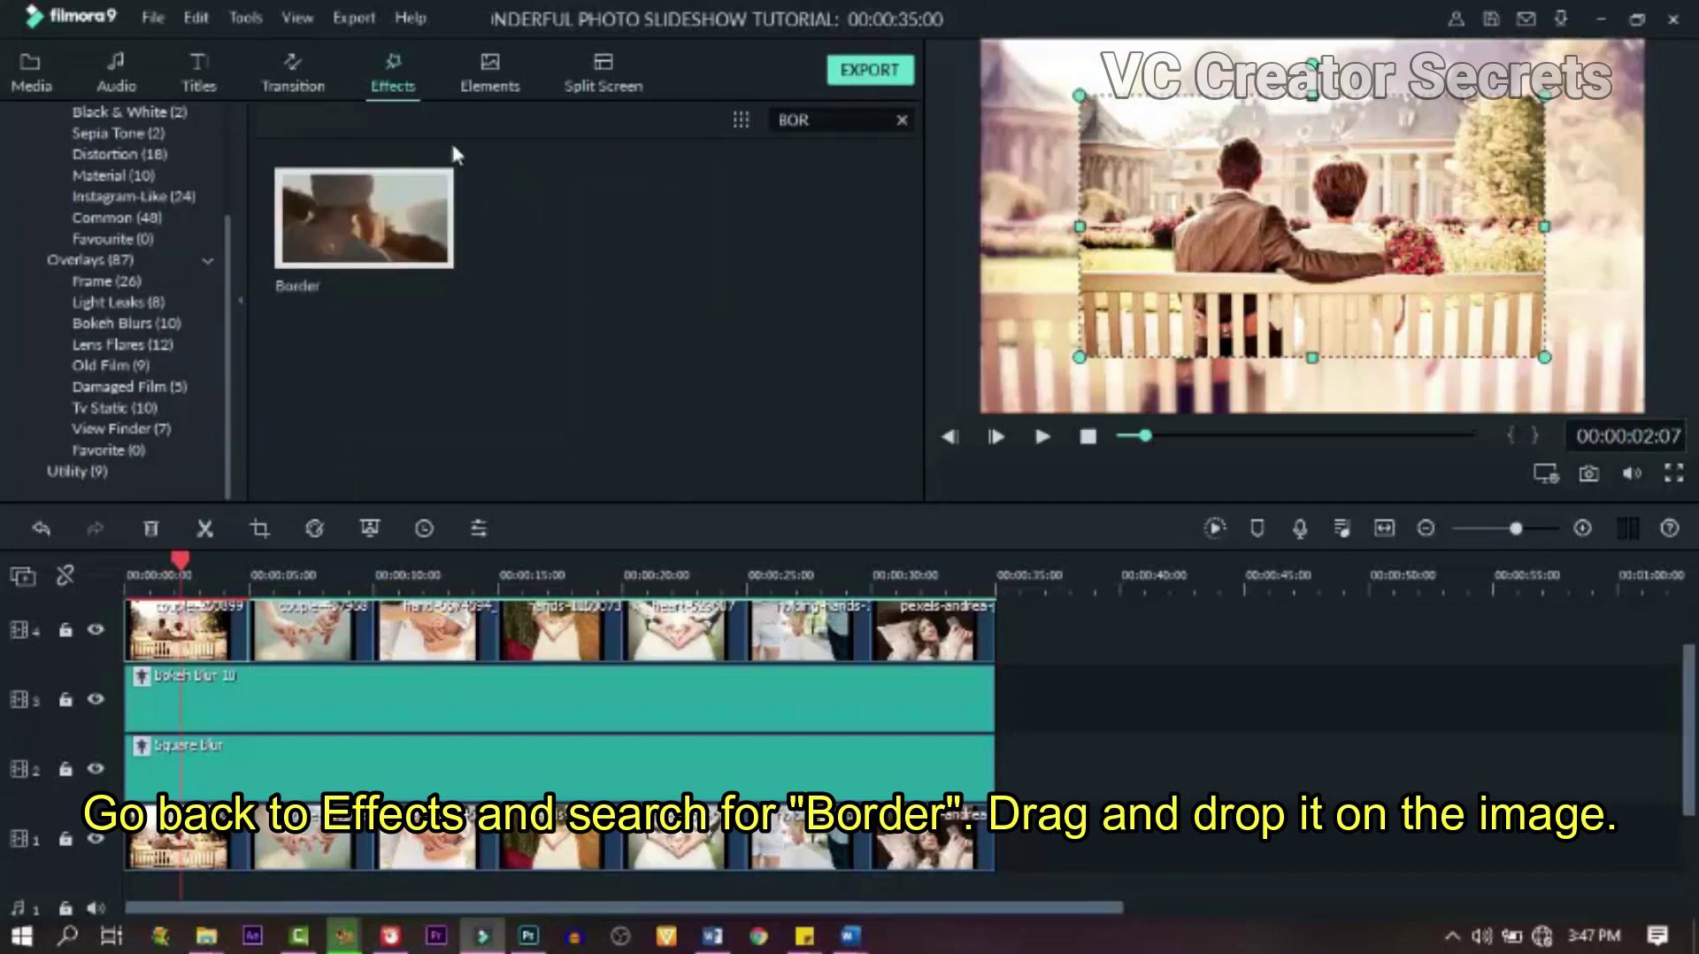
drag(390, 202, 182, 630)
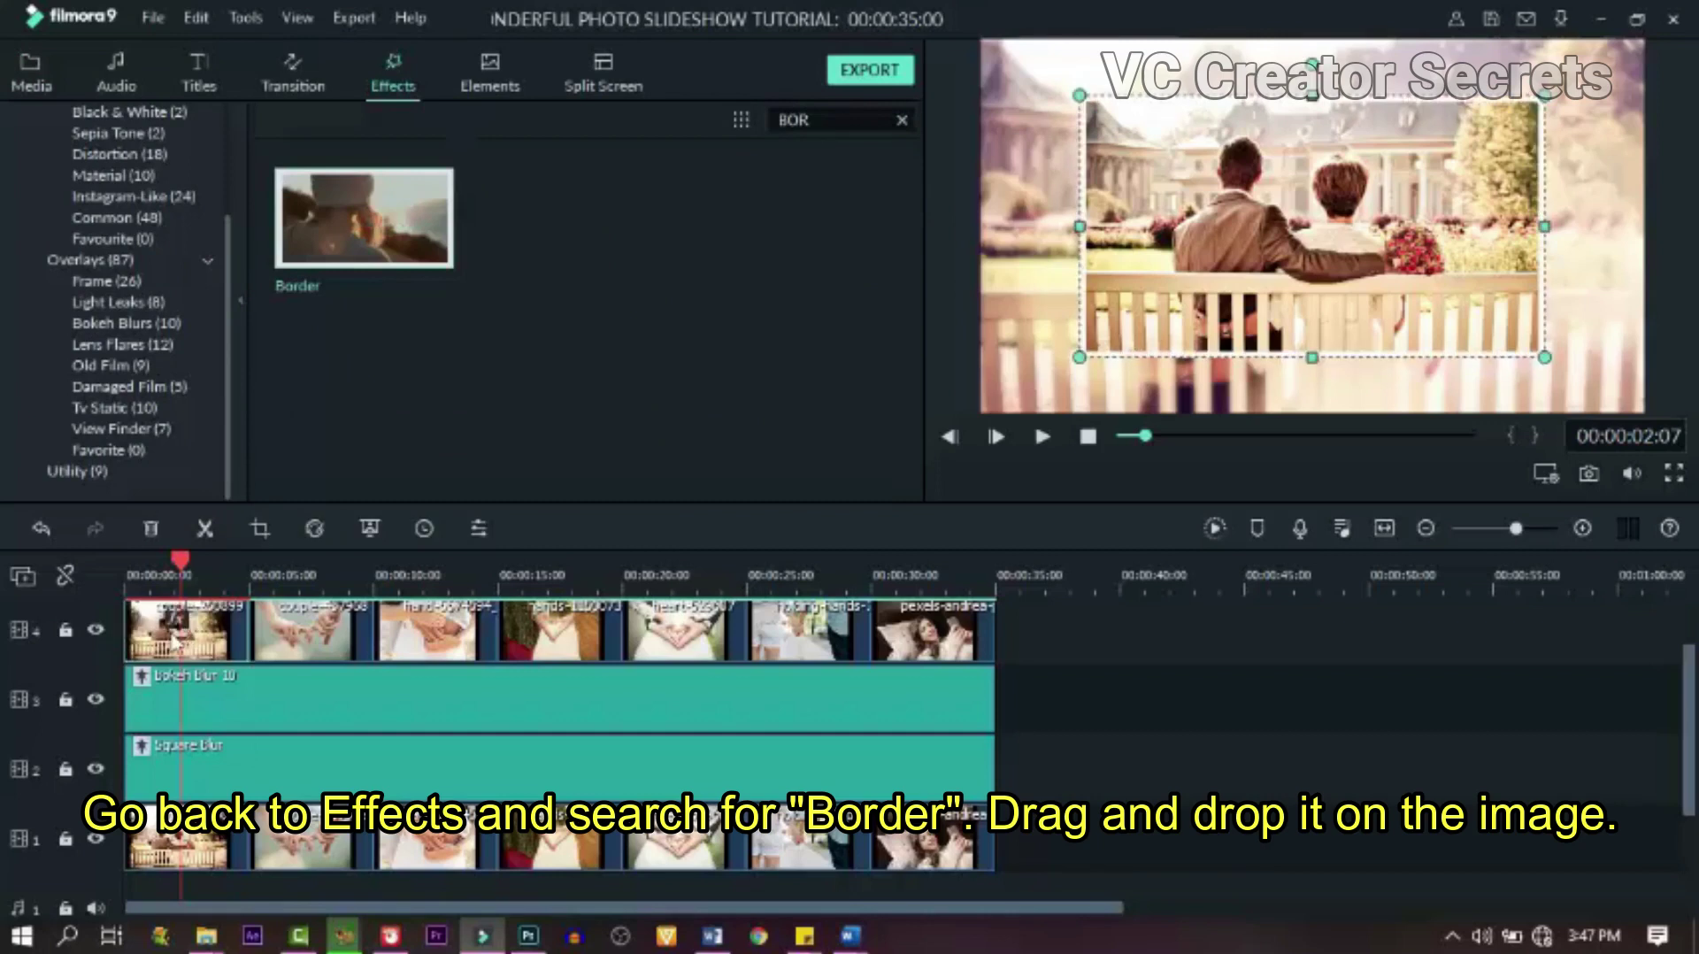
- Style the couple-250899 clip's border with a purple start color, #ffaa00 end color and size 5, and apply
double_click(186, 636)
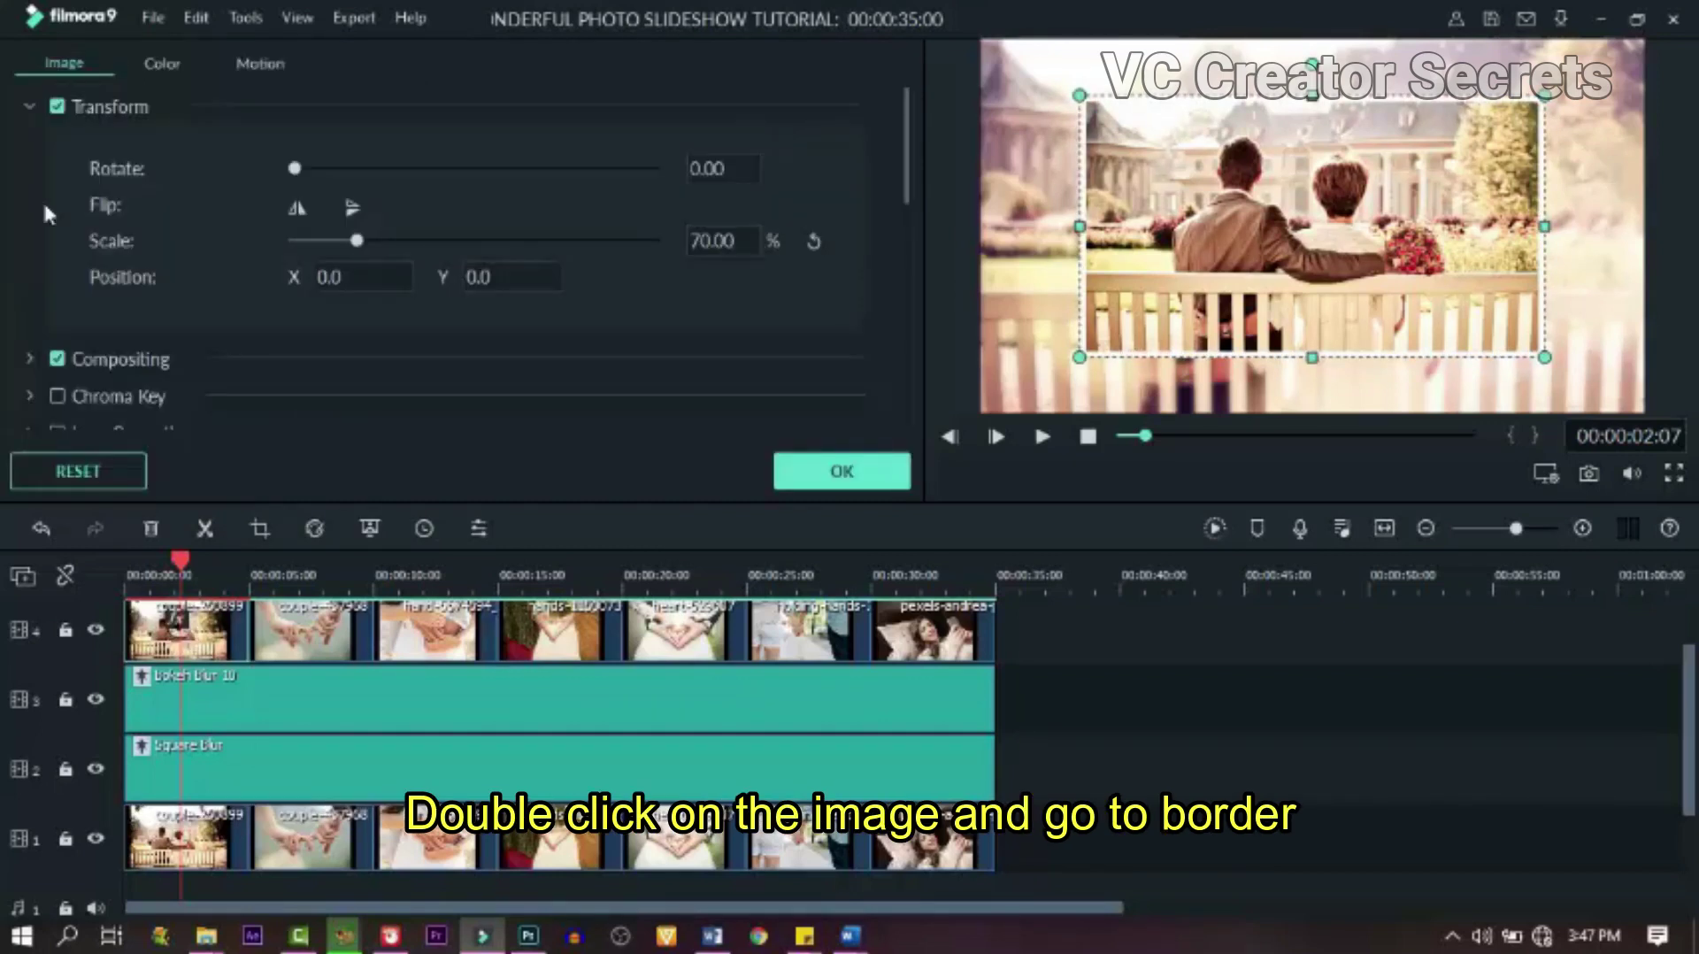
click(29, 108)
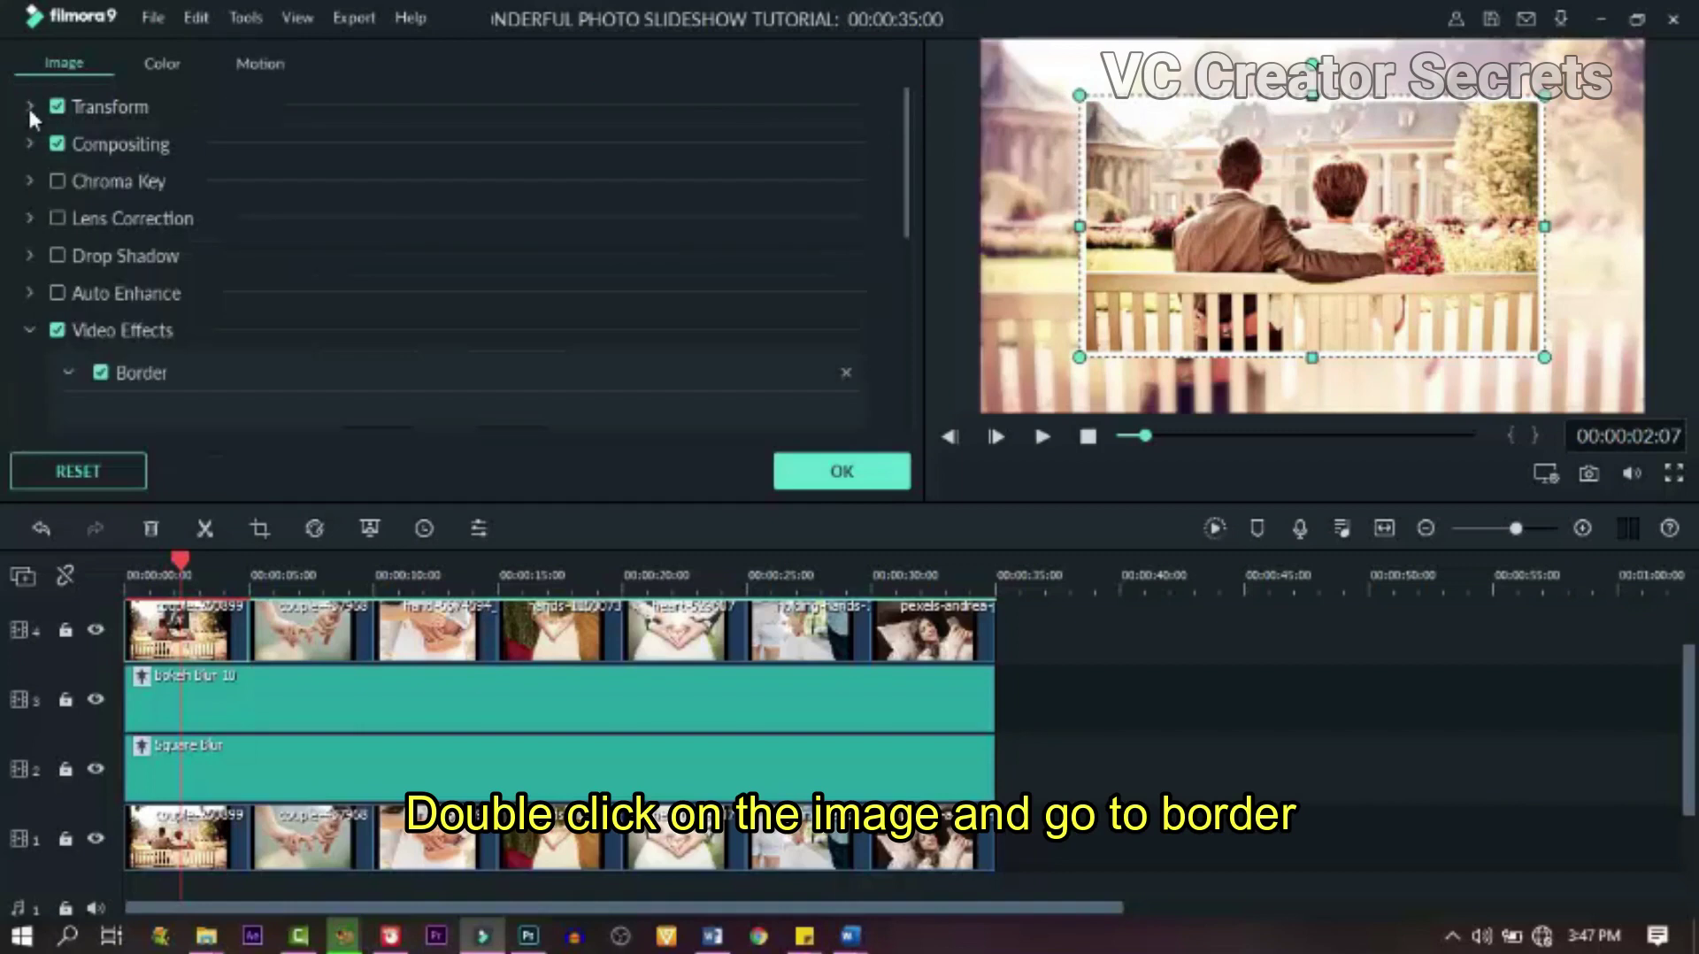
click(69, 373)
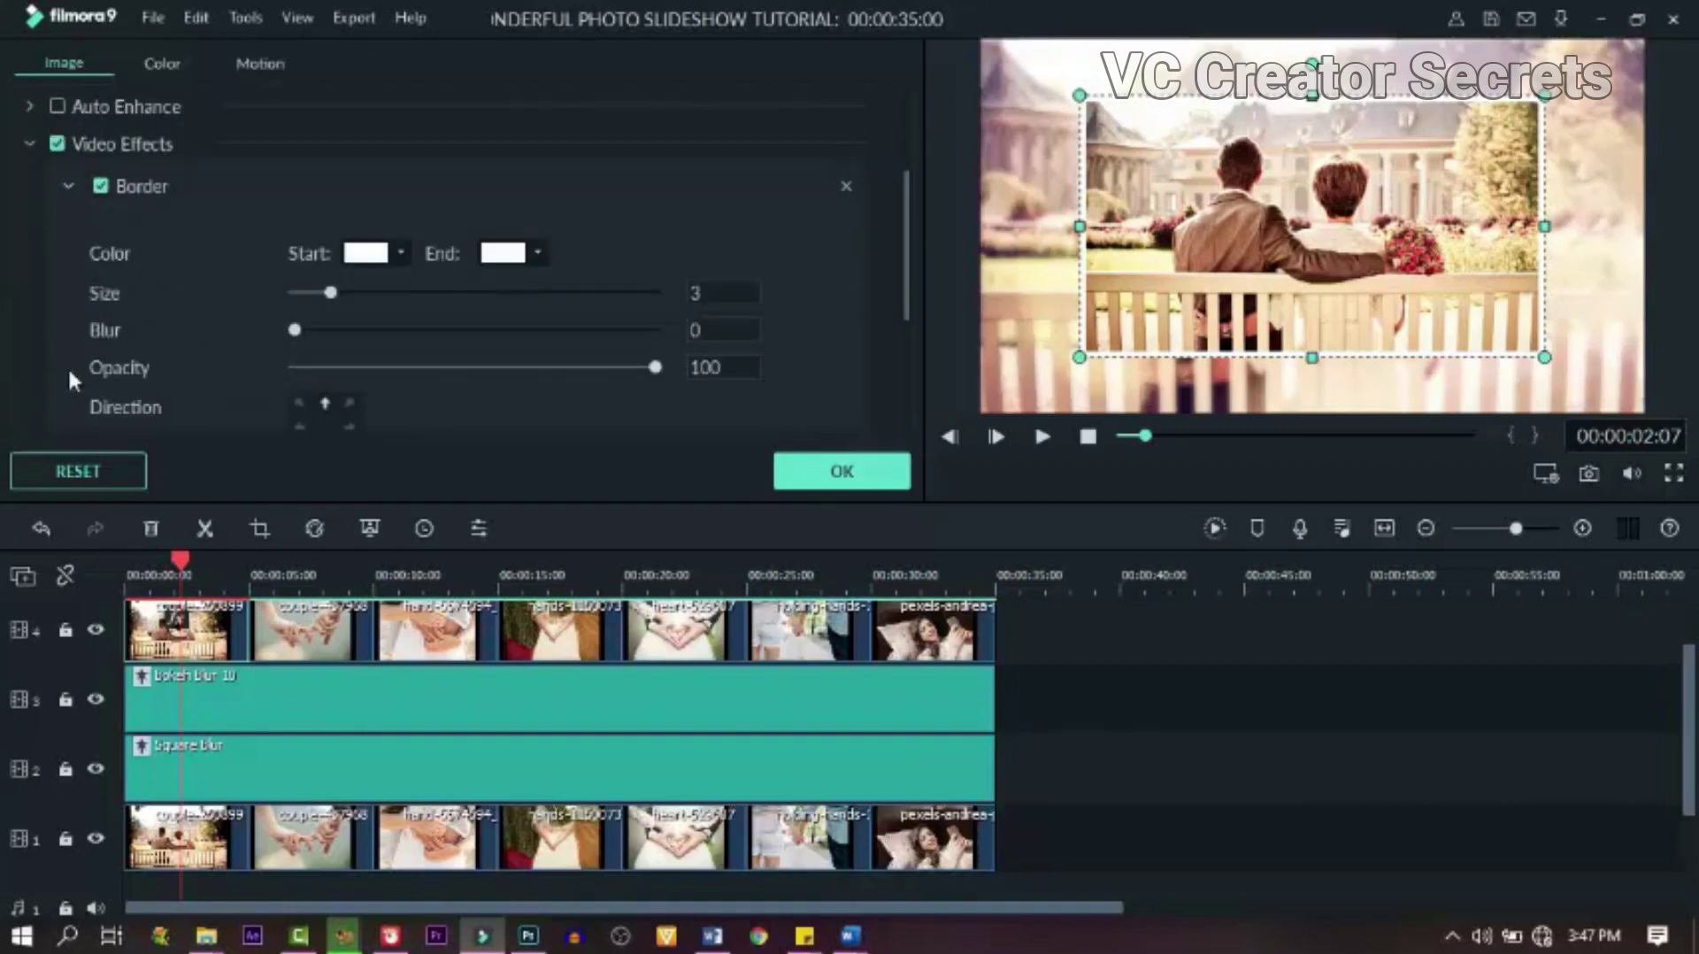
click(369, 255)
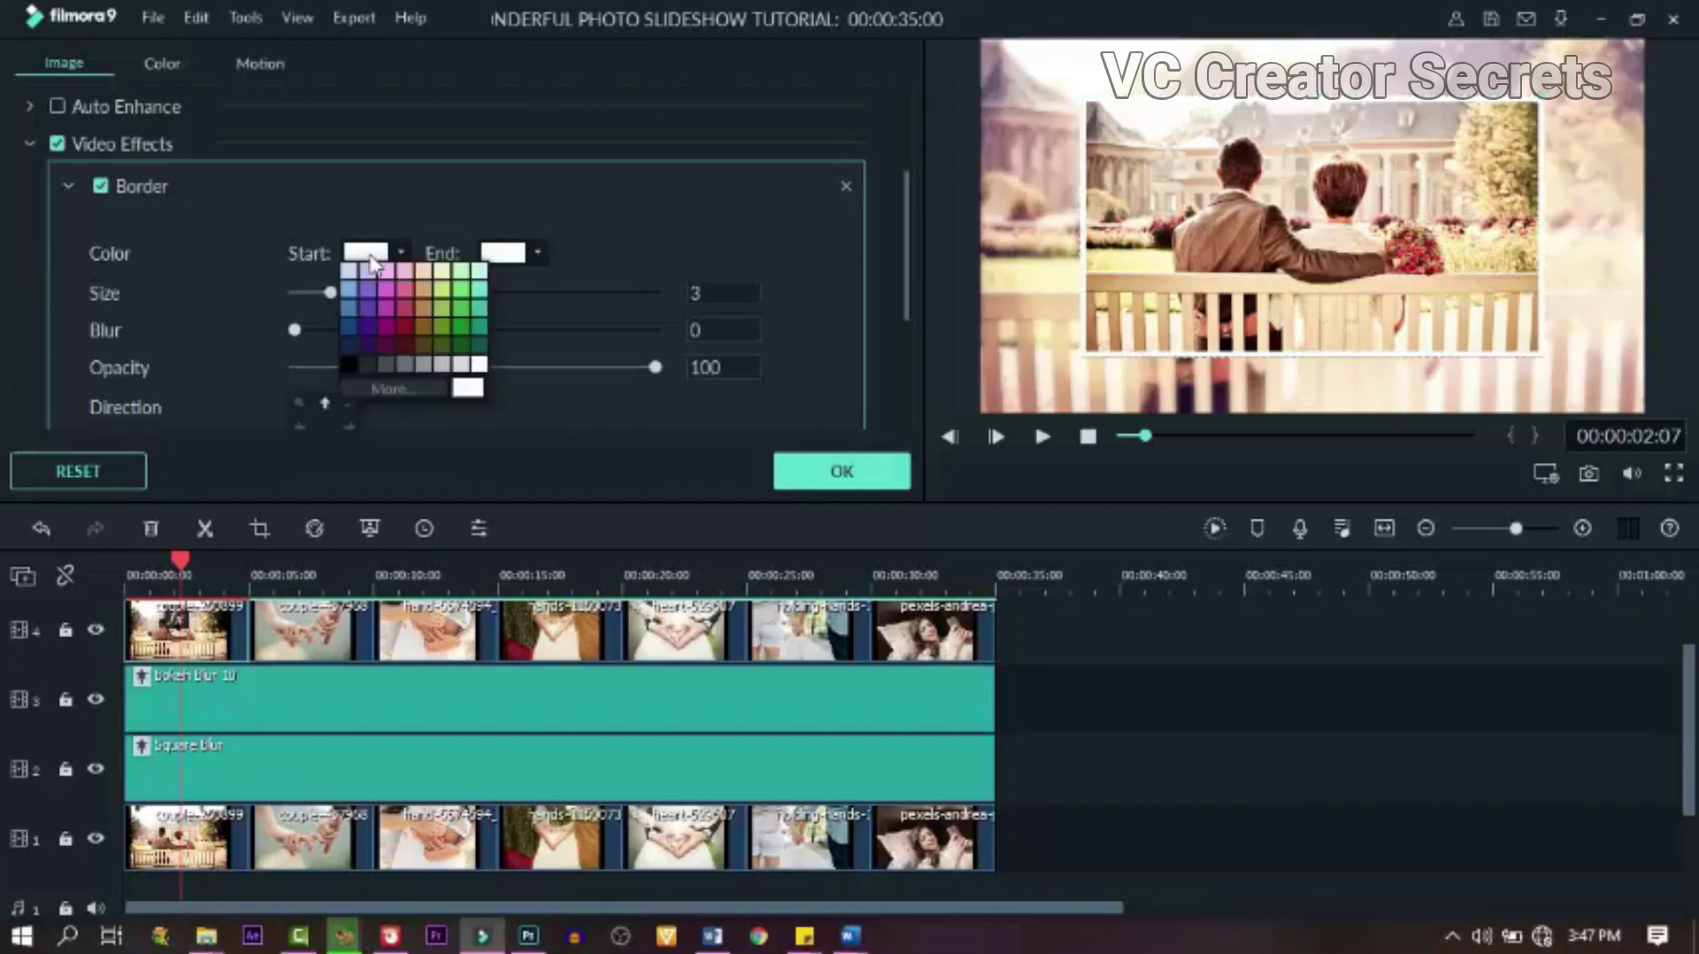
click(389, 312)
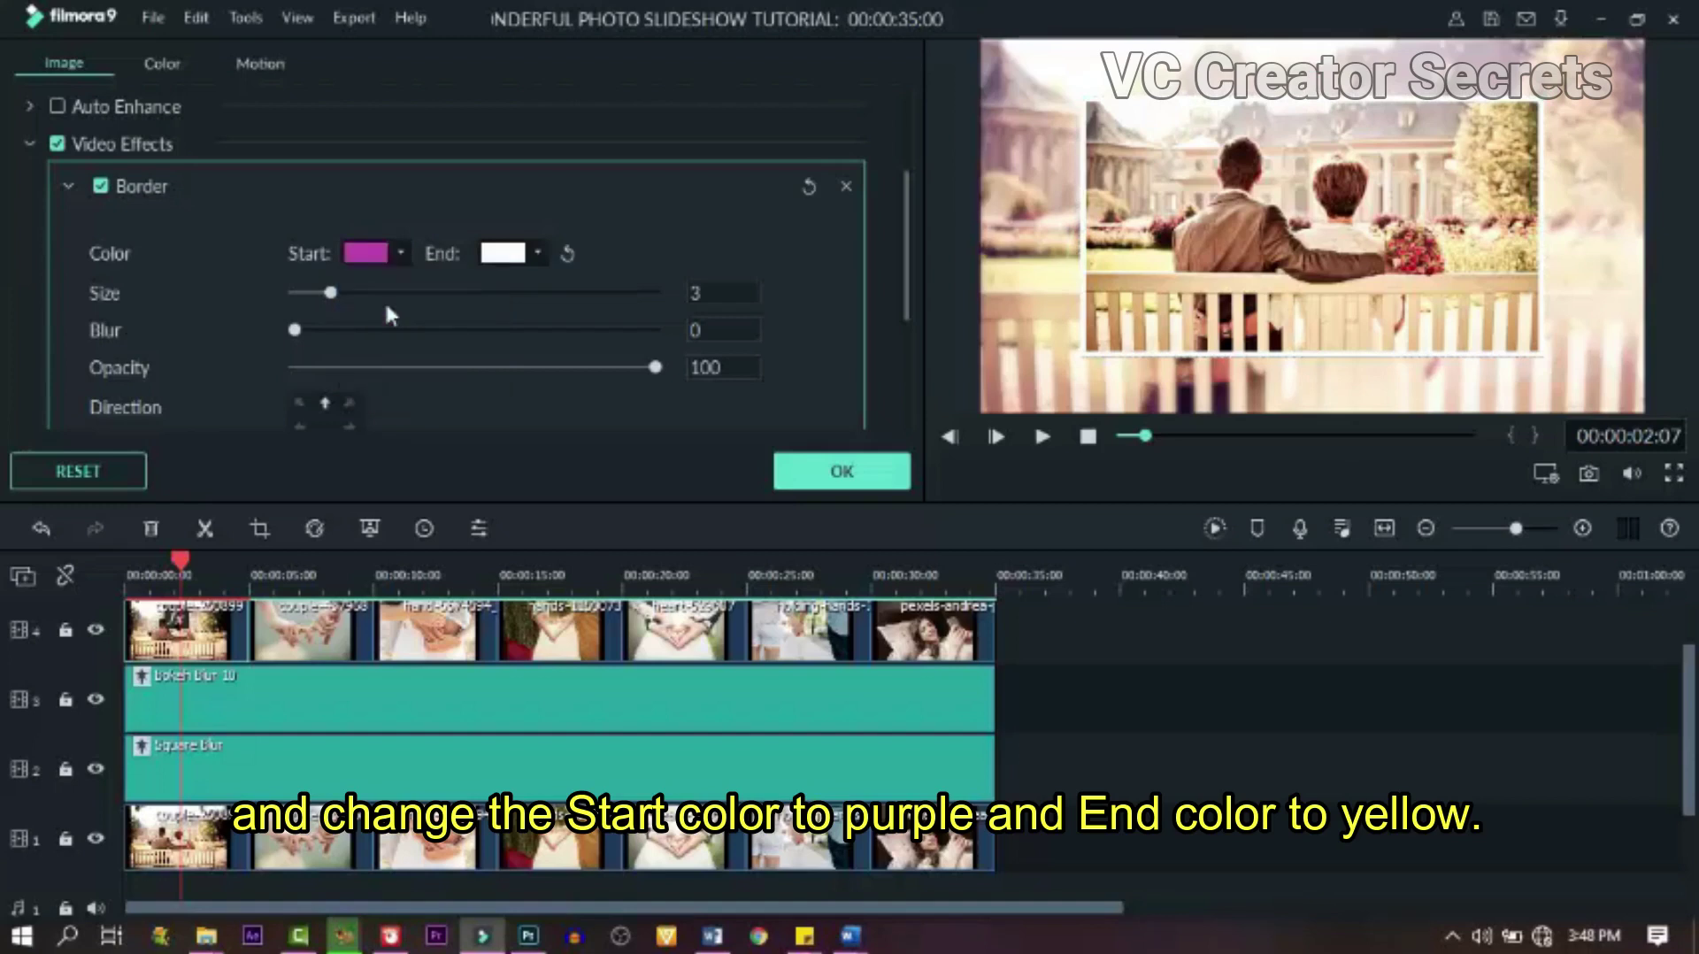
click(503, 255)
click(516, 388)
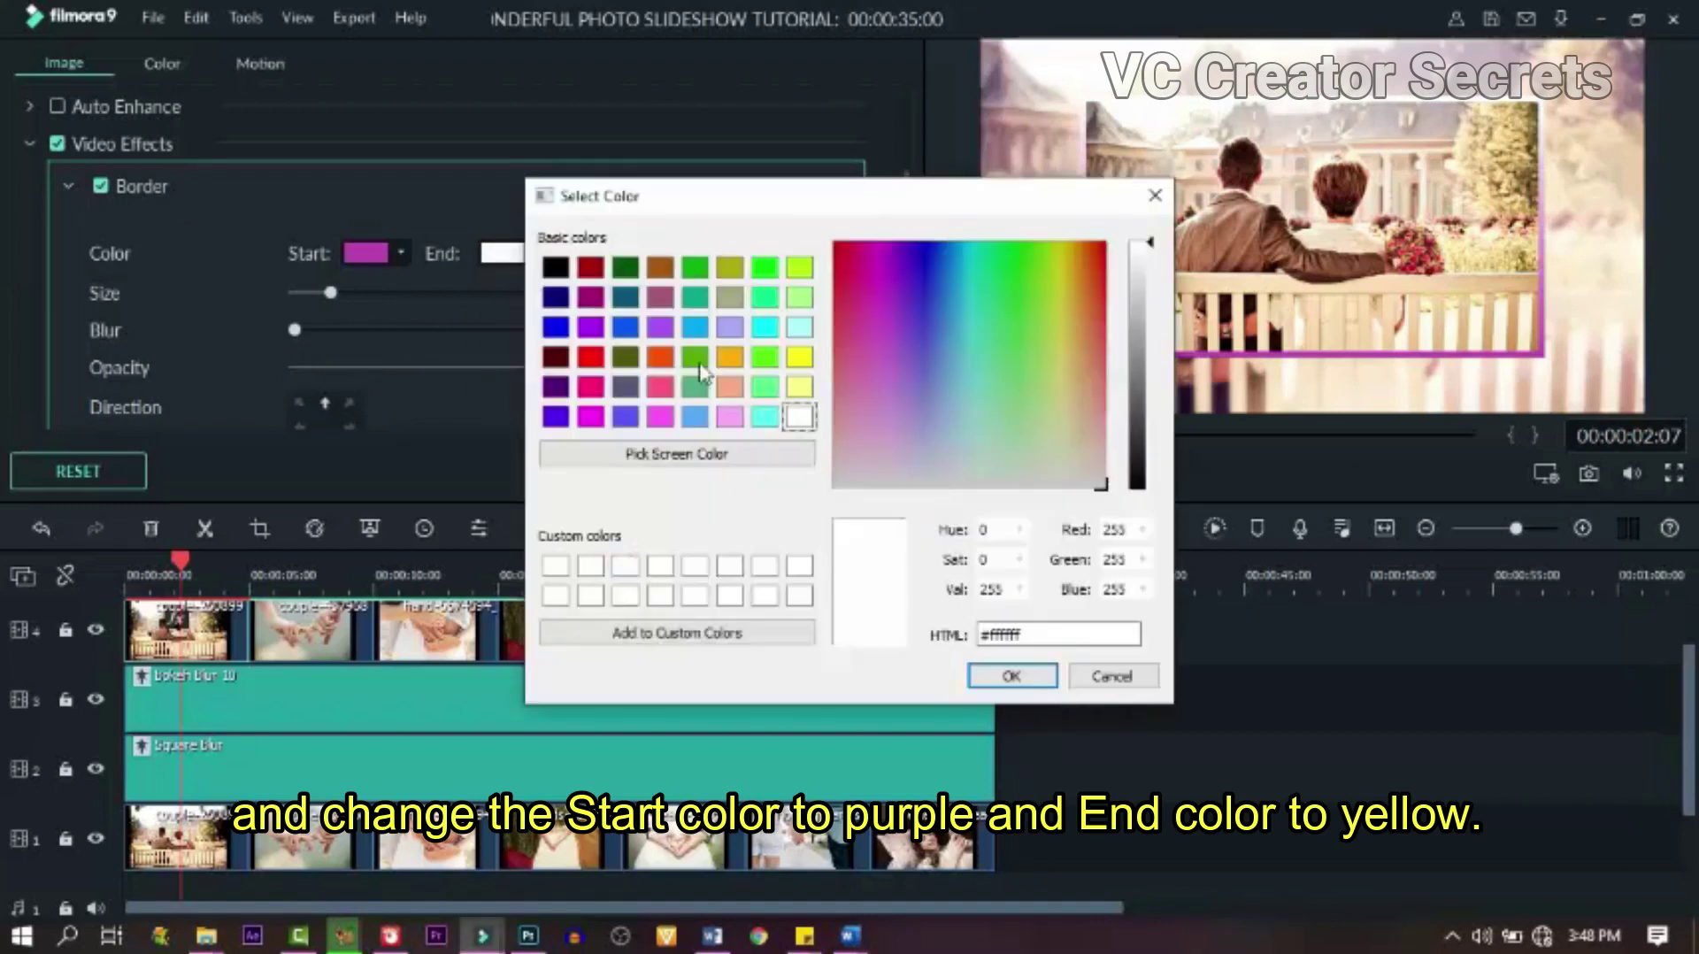
click(727, 358)
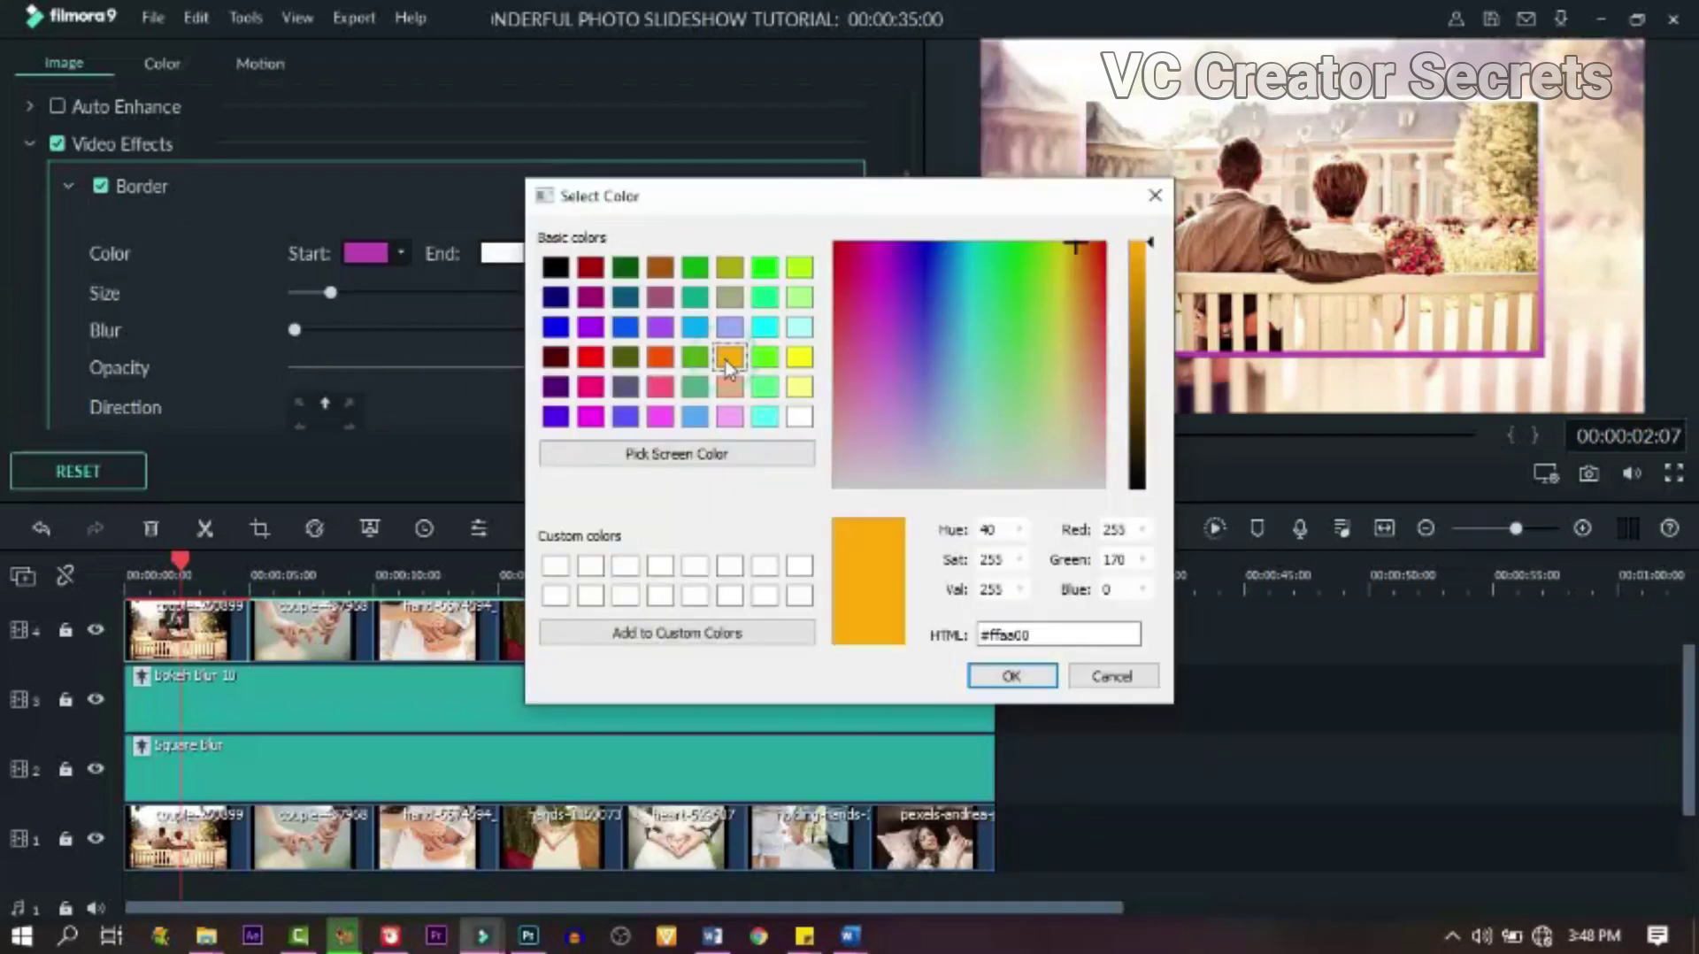
click(989, 678)
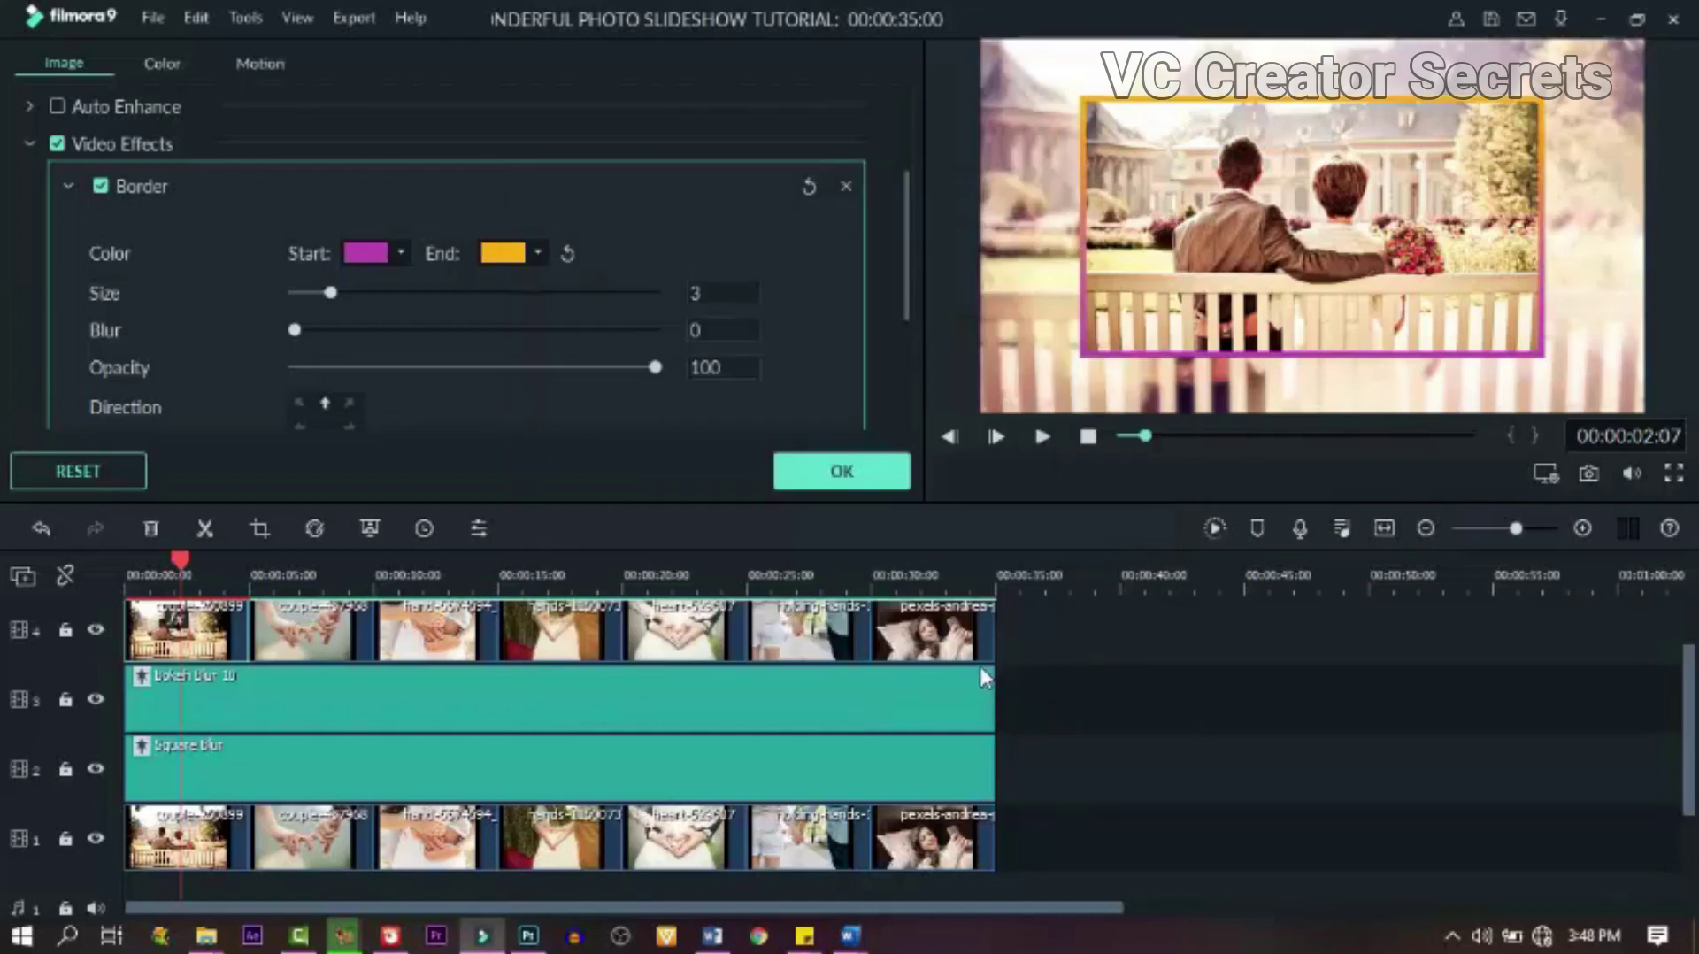
double_click(695, 293)
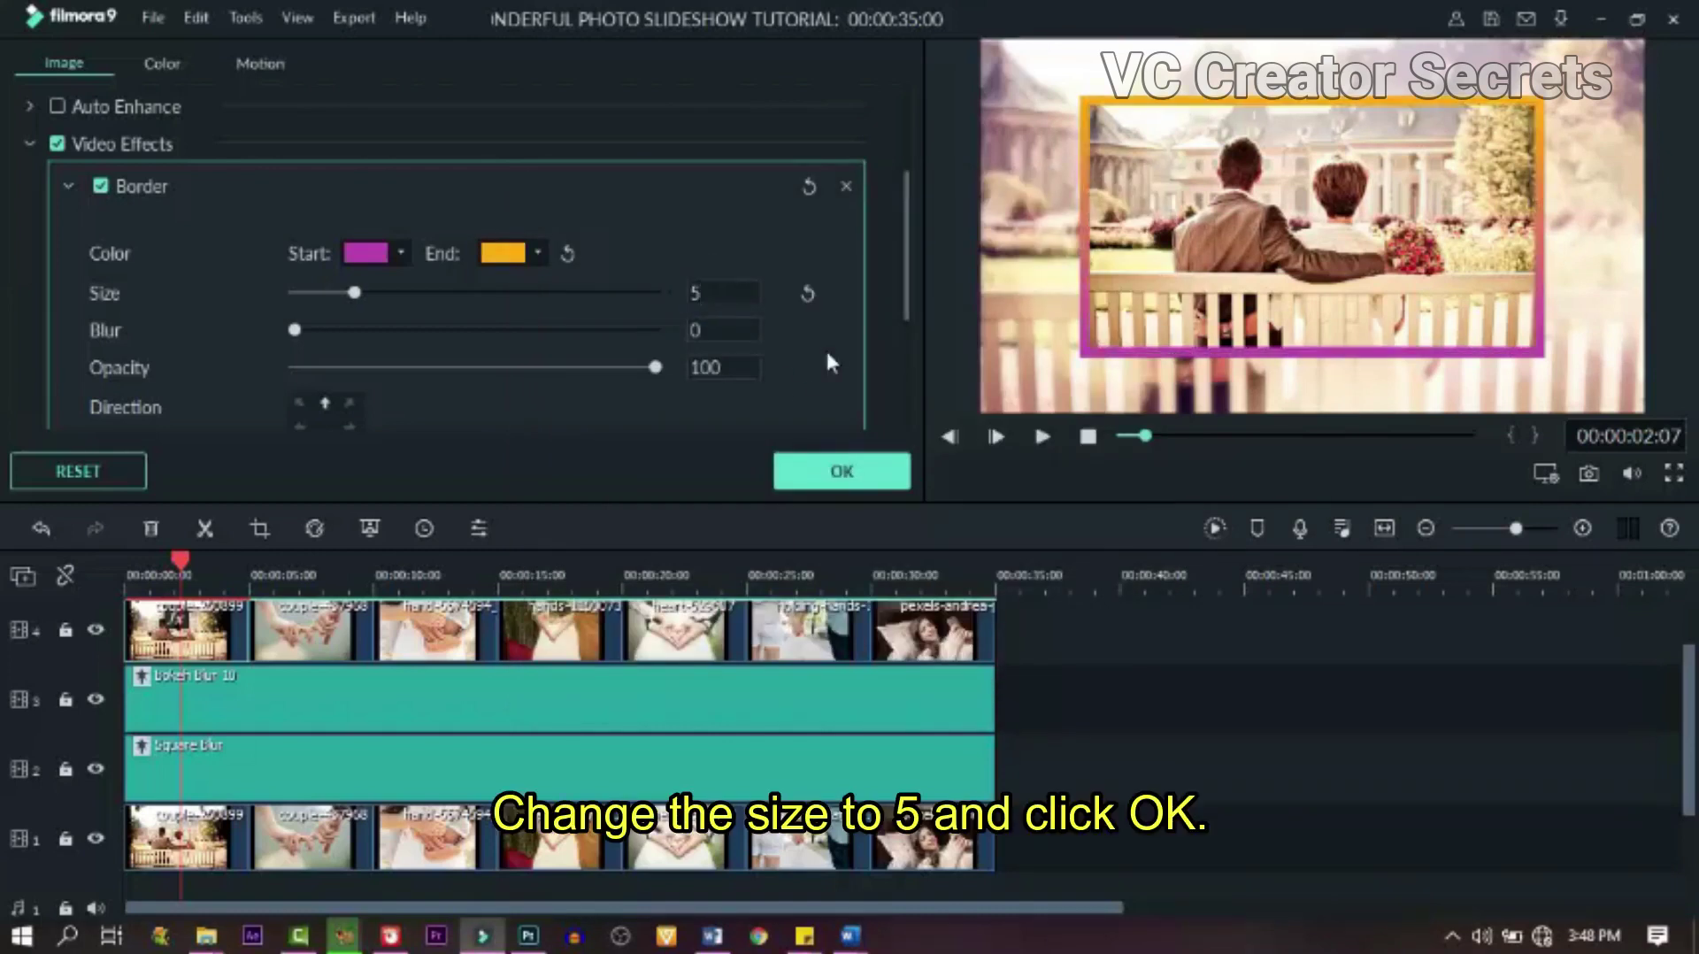
click(839, 465)
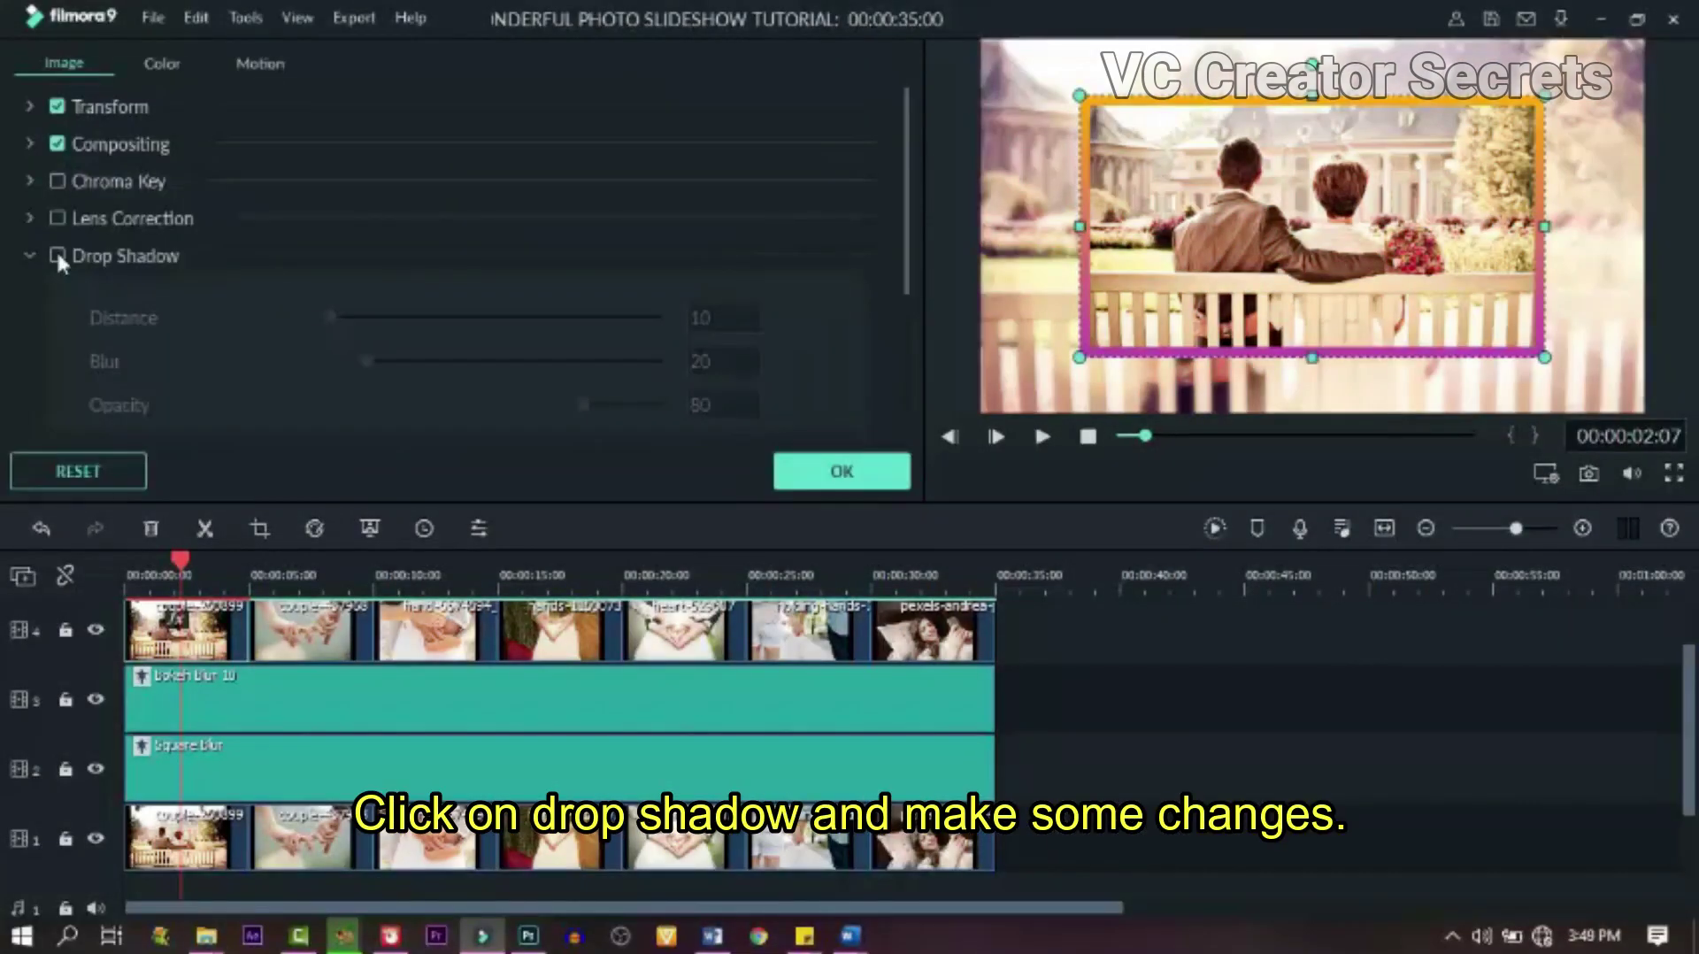
- Enable Drop Shadow on the couple-250899 clip with distance 5 and blur 5, and apply
click(56, 256)
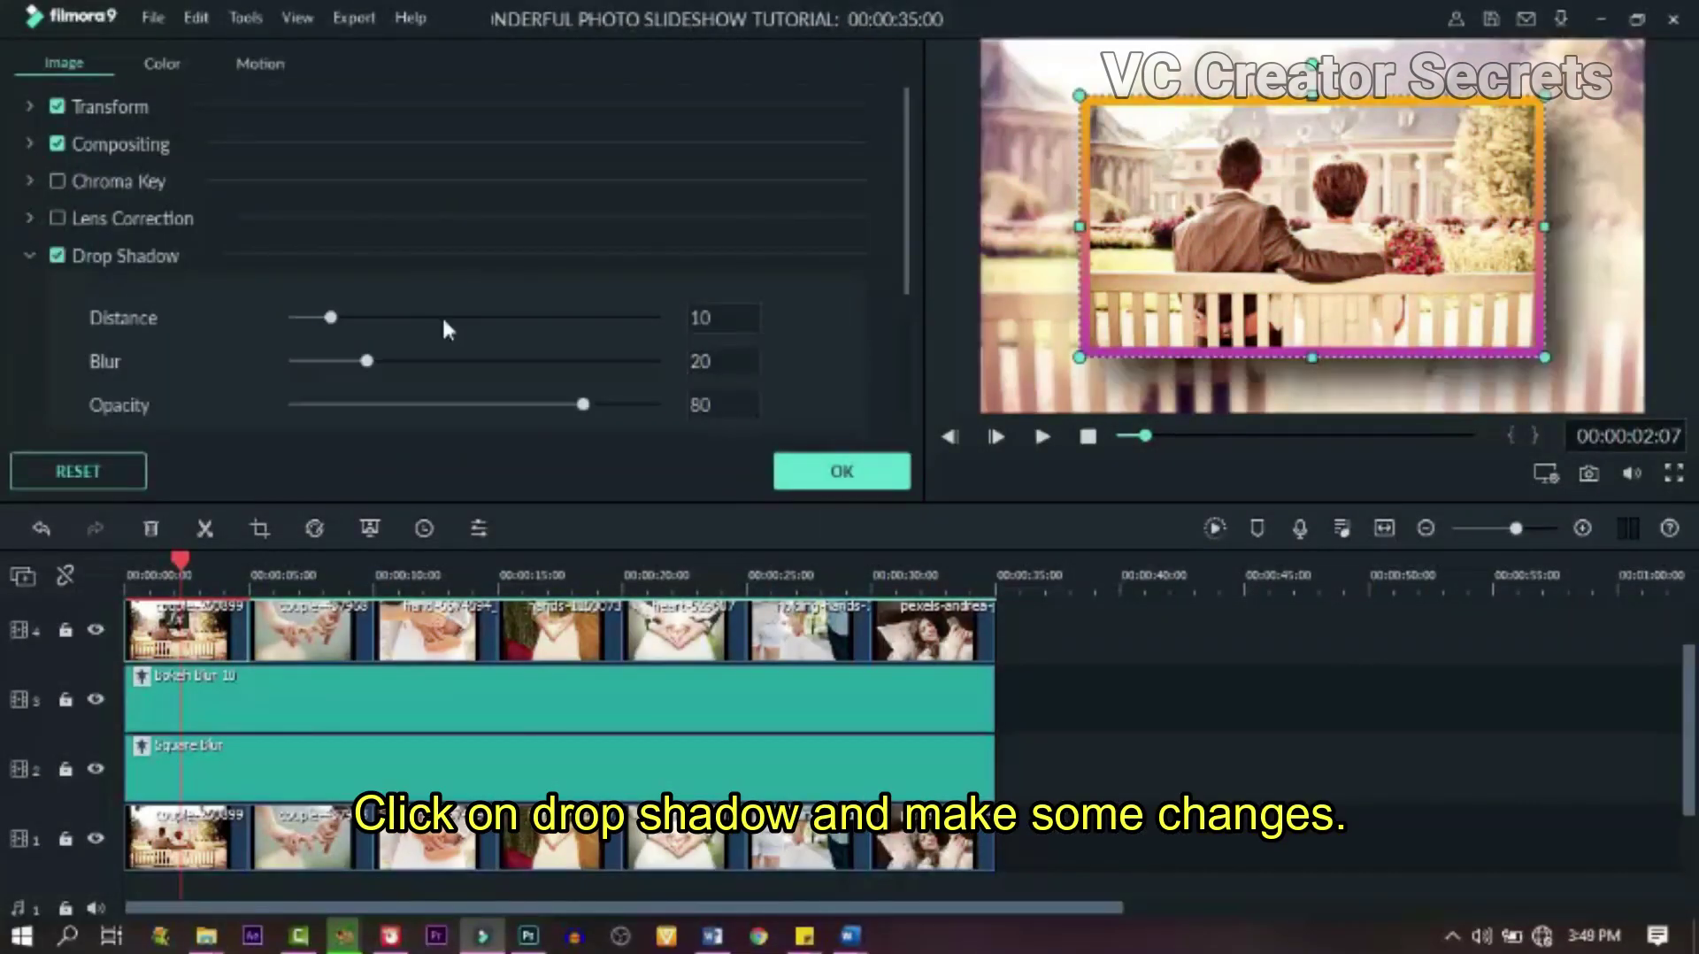
double_click(700, 316)
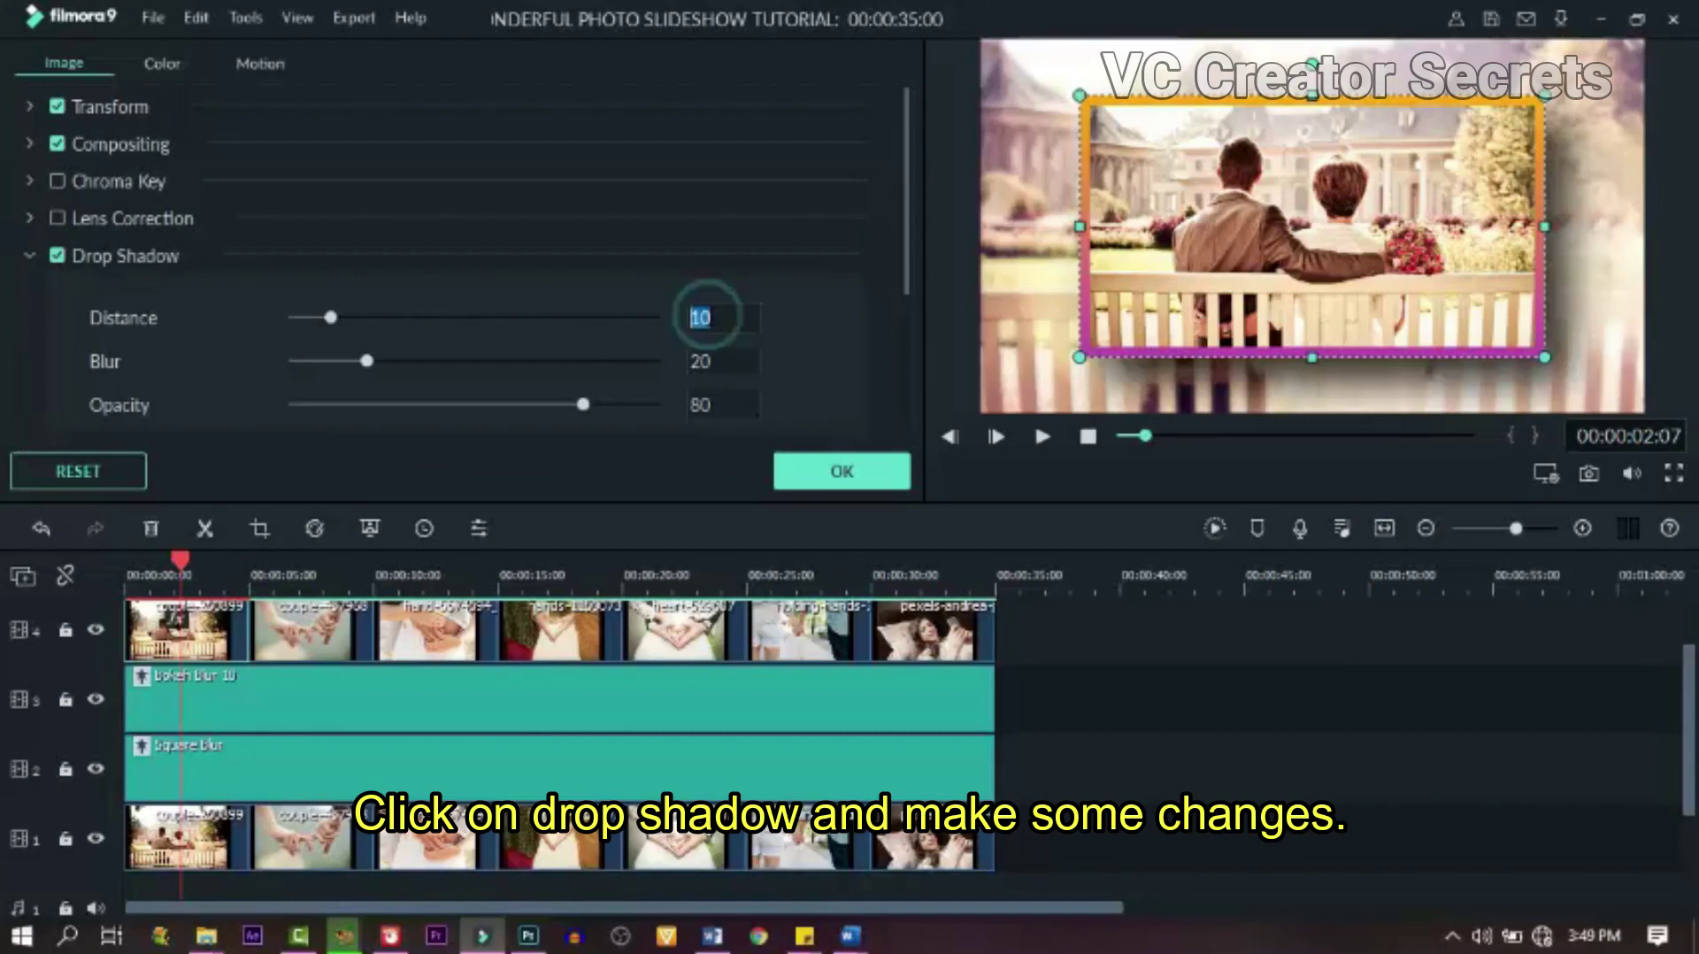
text(5)
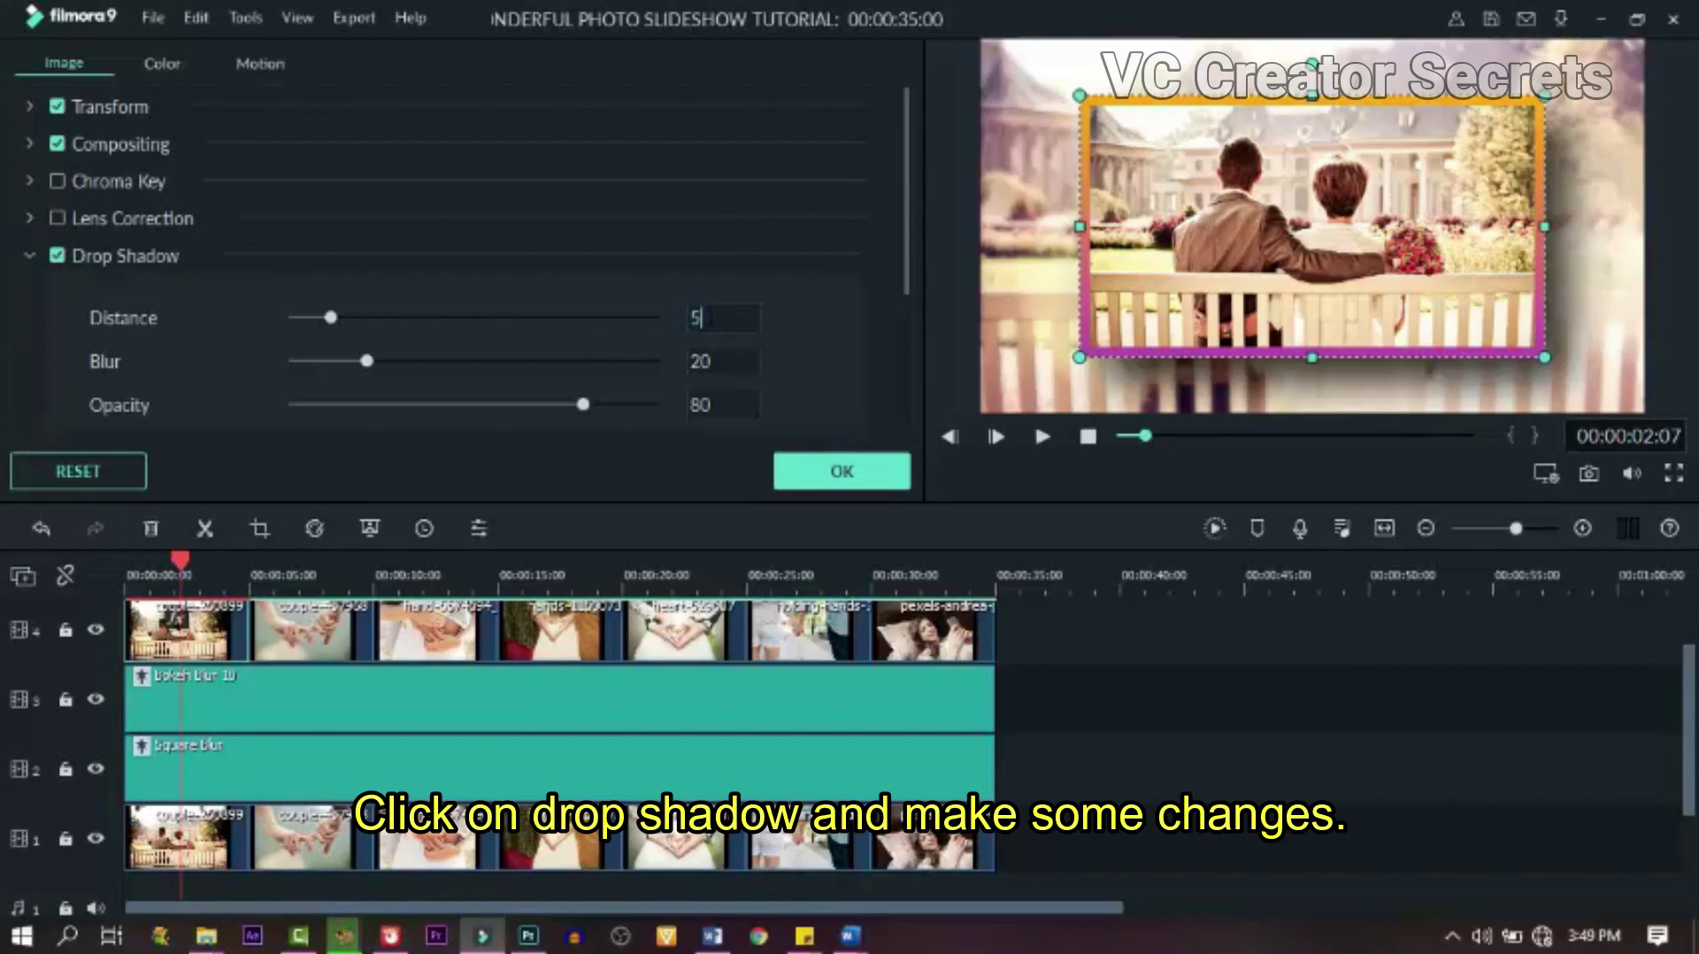
double_click(701, 360)
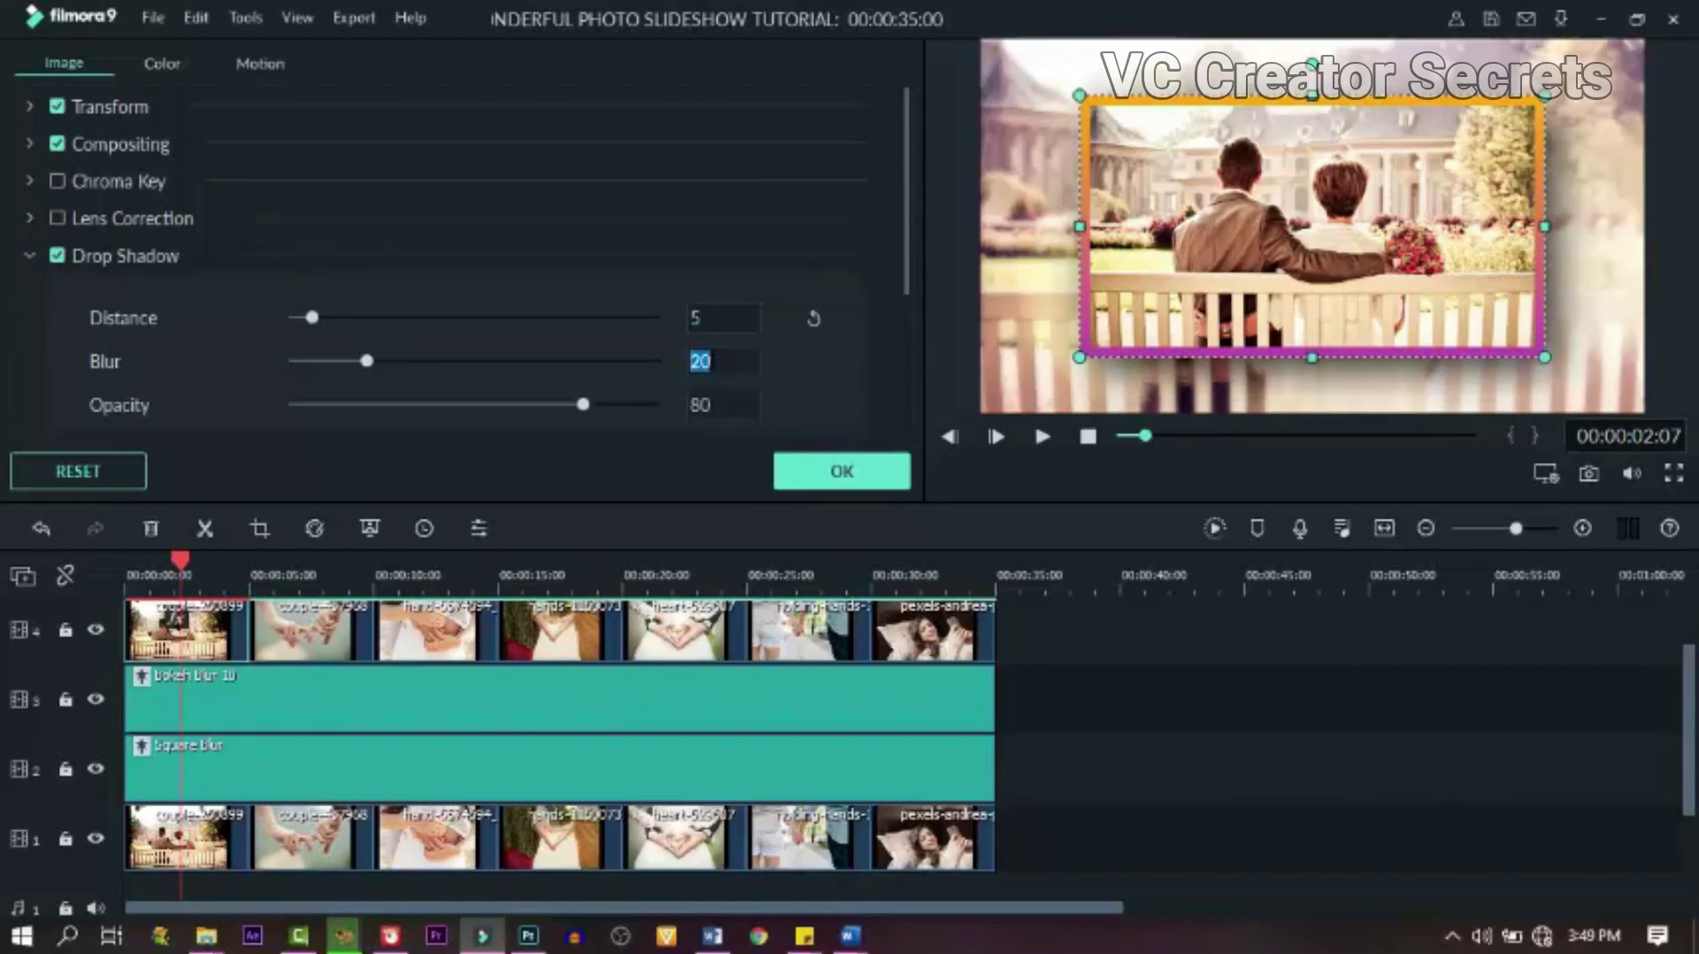
text(5)
click(828, 383)
scroll(828, 382, down, 2)
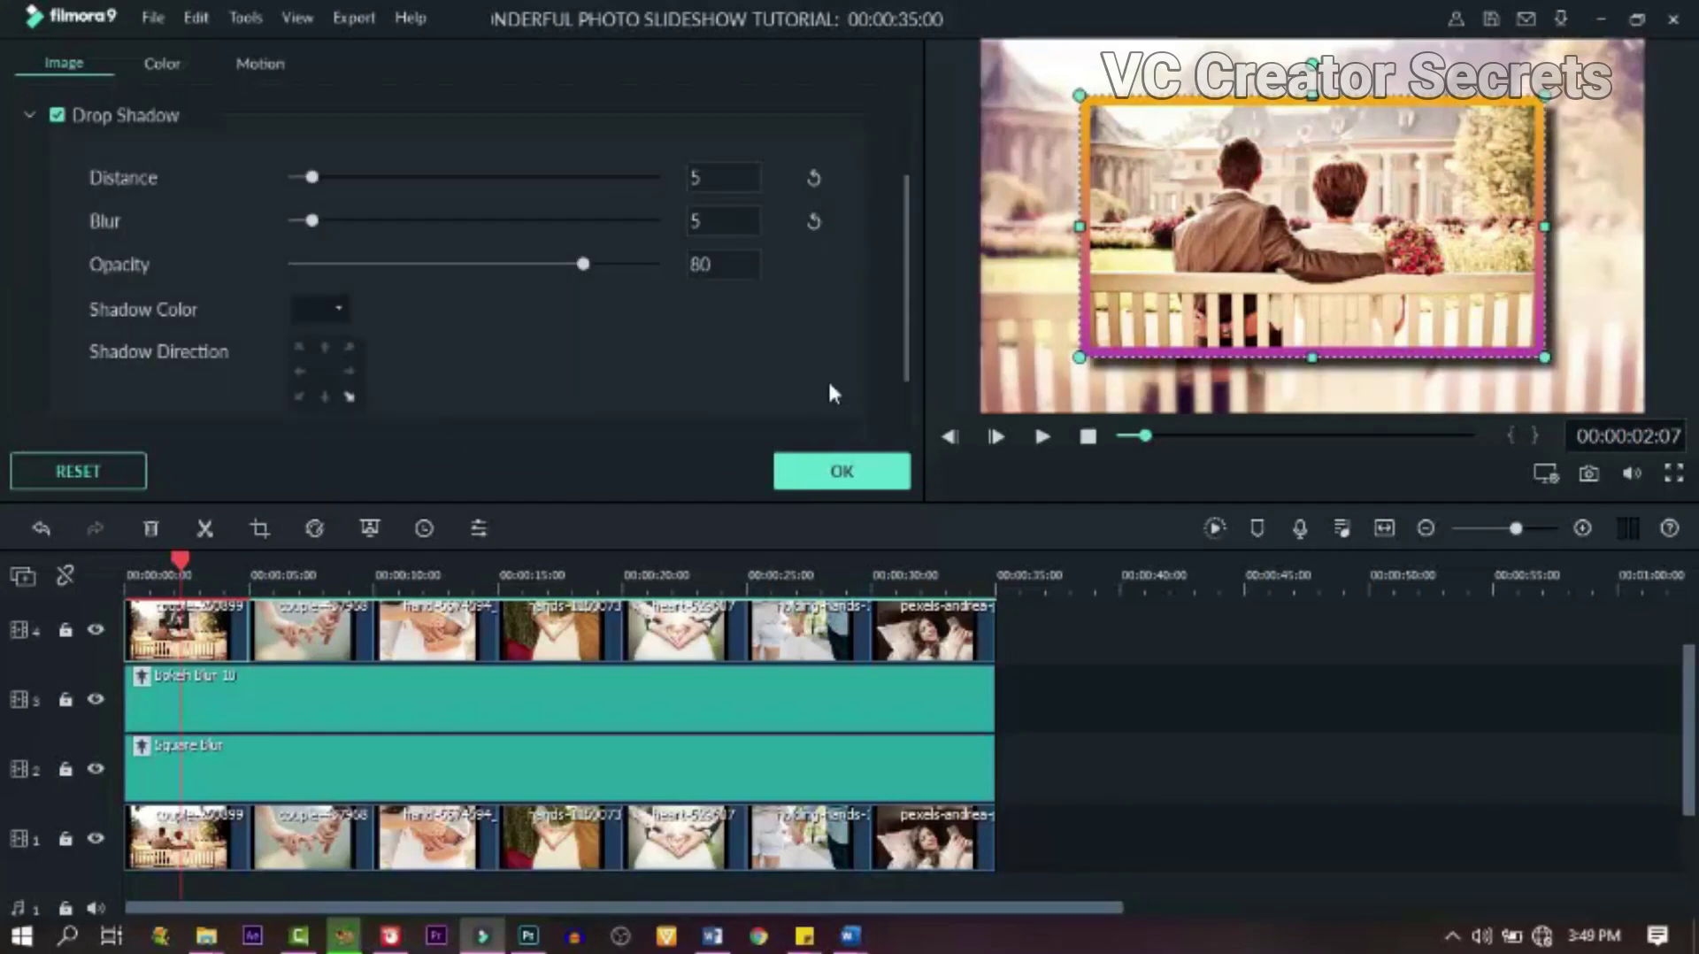
click(832, 473)
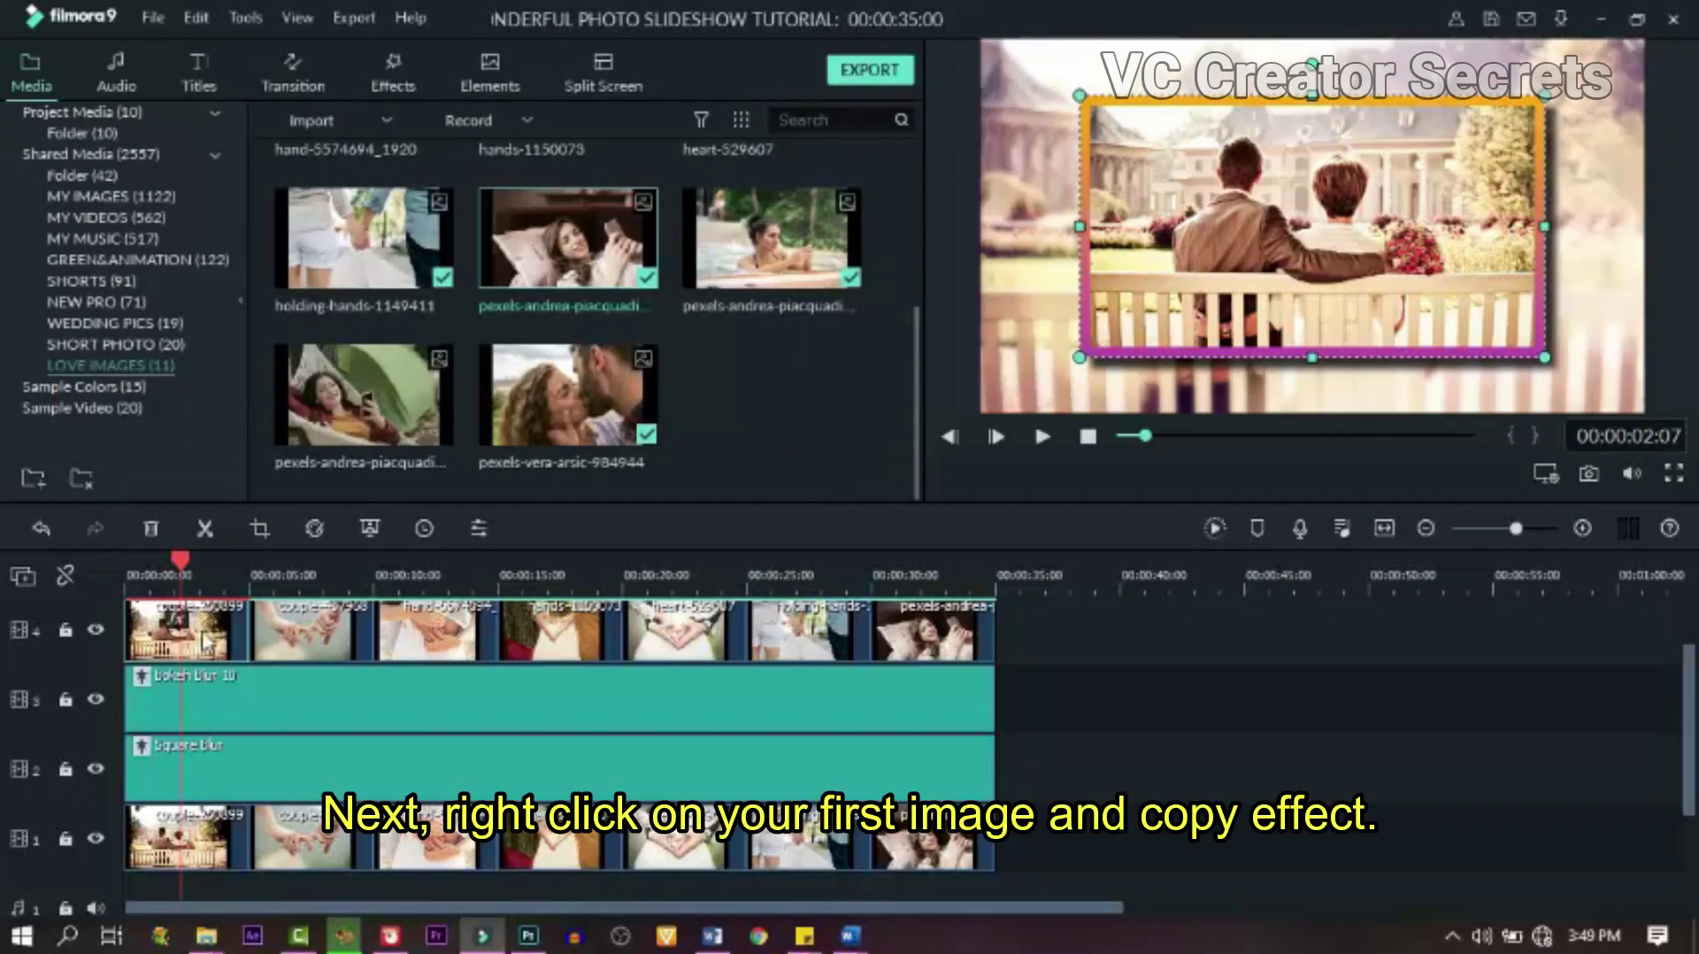
- Copy the effects of the couple-250899 clip on track 4 and paste them onto the neighbouring couple-437968 clip
right_click(203, 639)
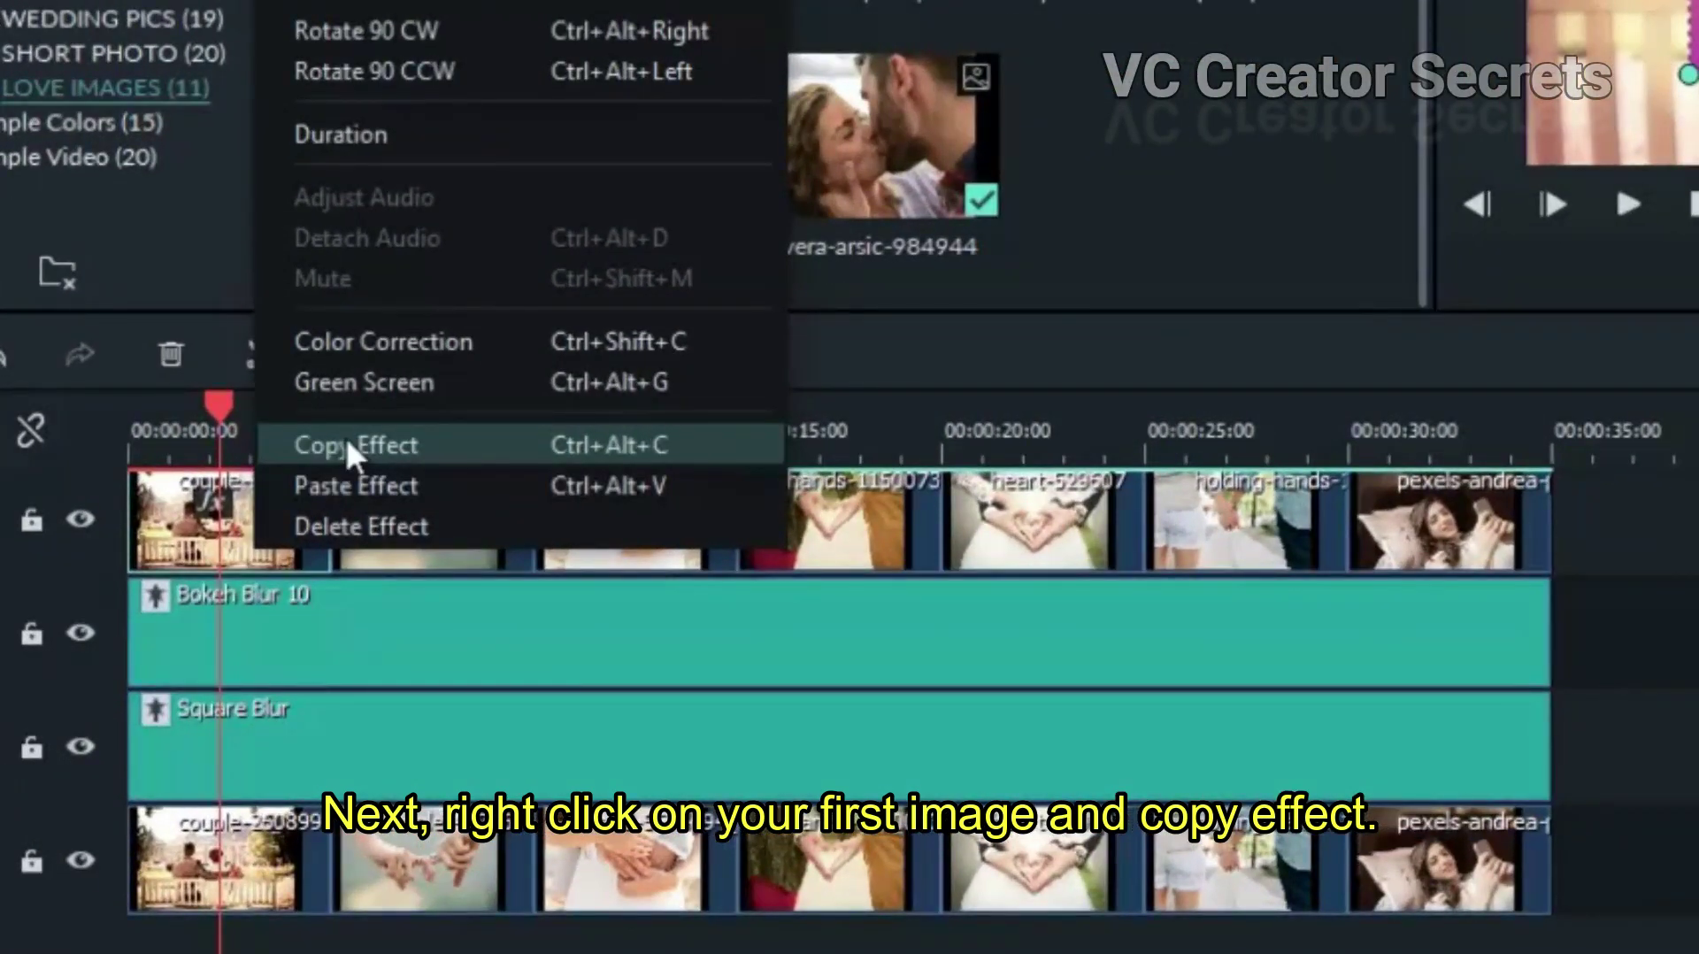
click(354, 445)
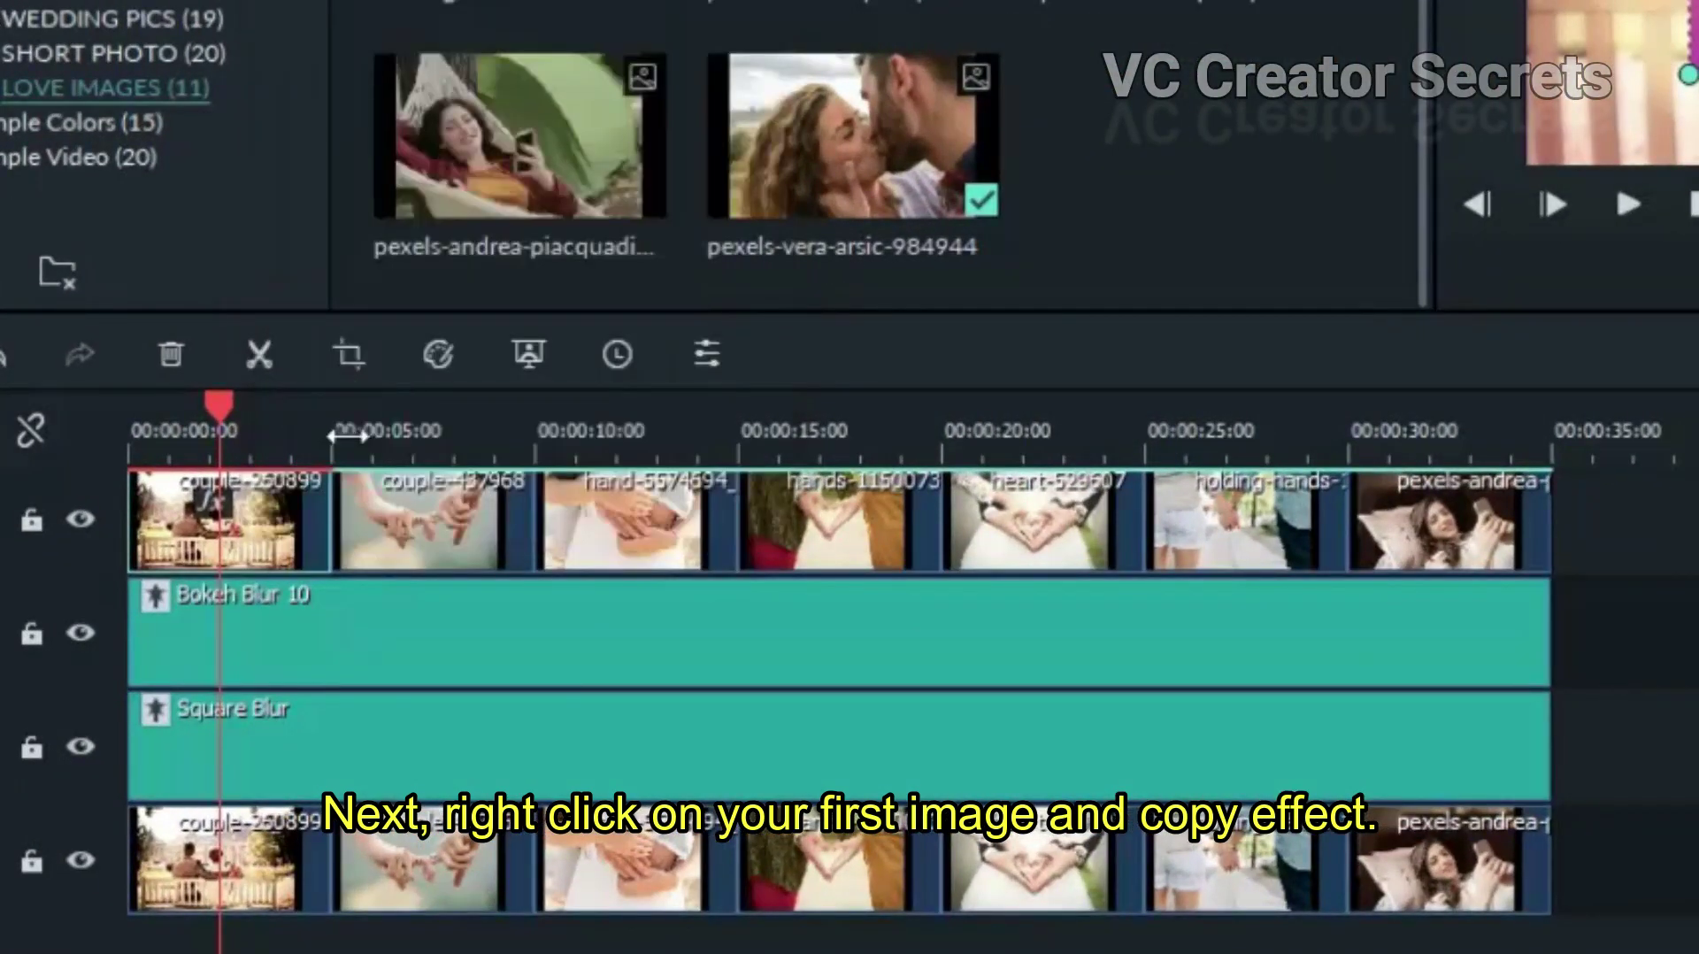
click(383, 421)
right_click(422, 513)
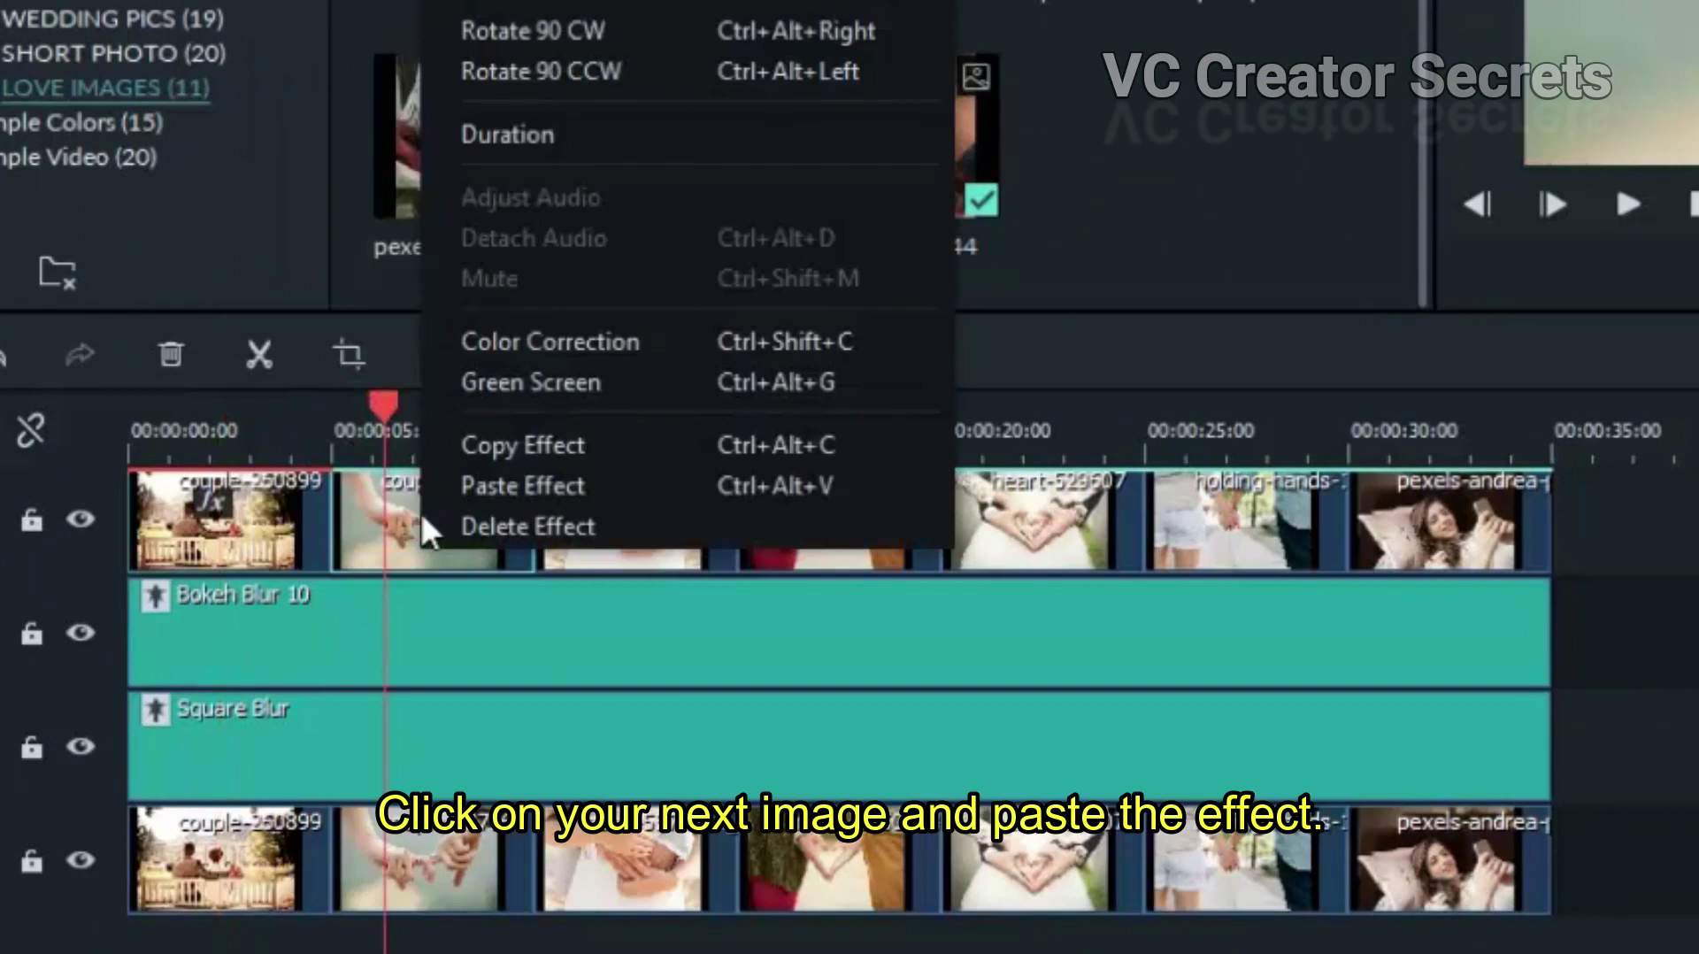
click(534, 487)
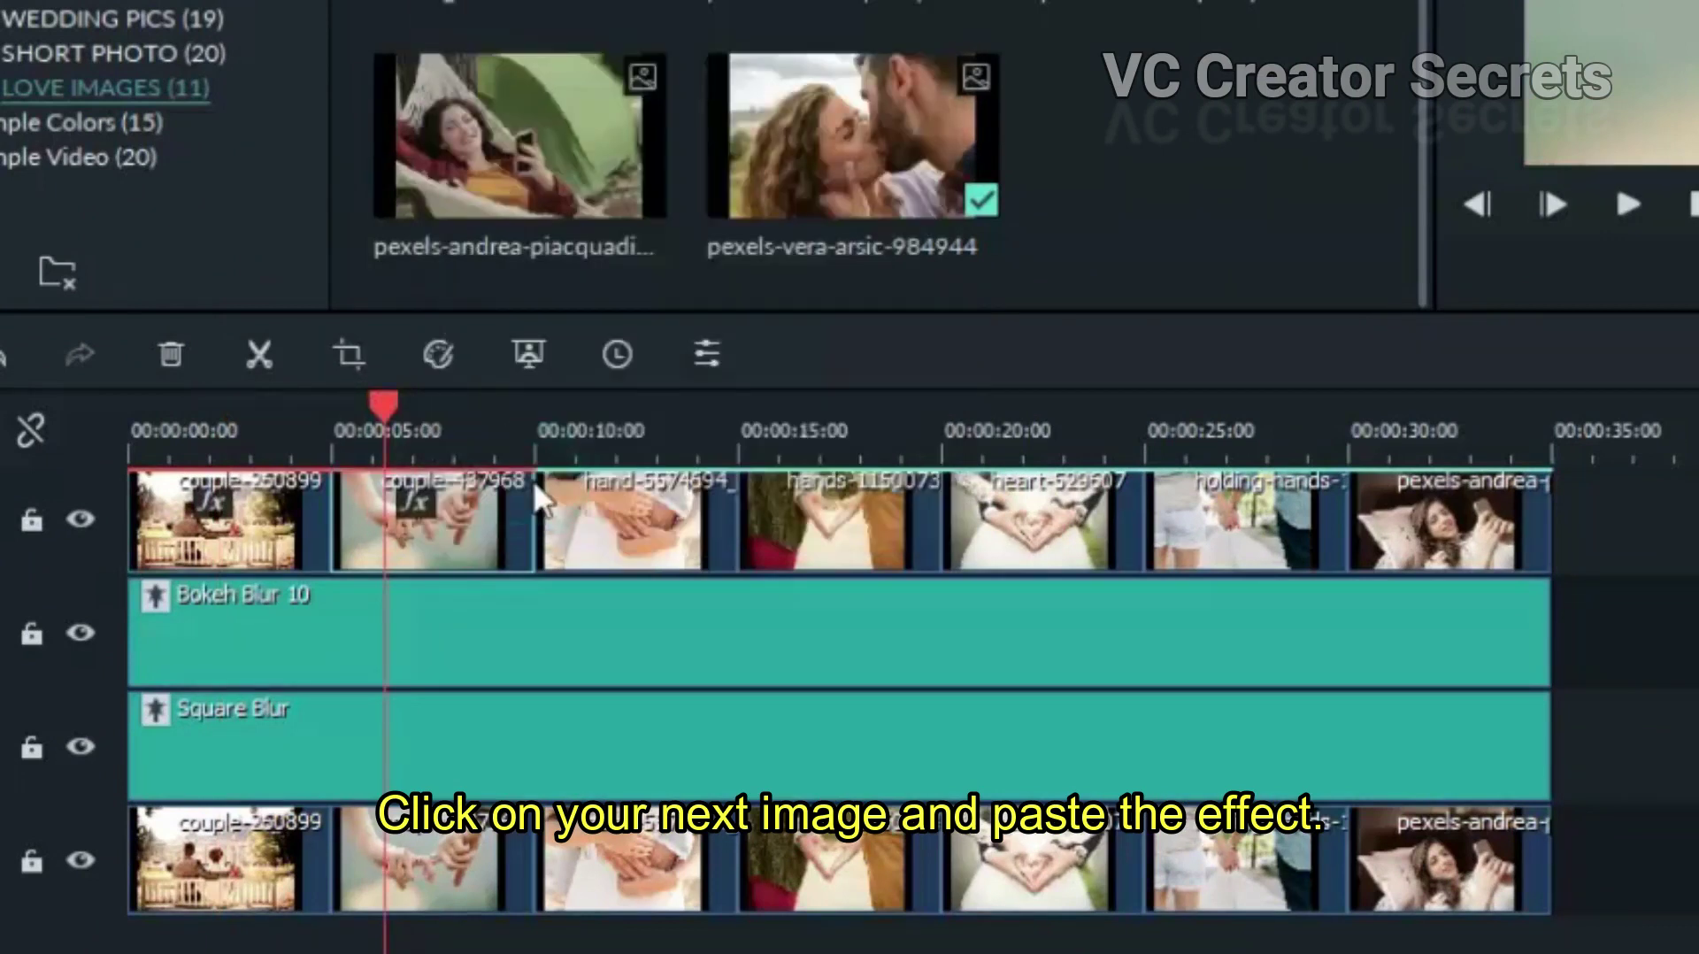
- Paste the copied effects onto the hand-5574694 and hands-1150073 clips on track 4
click(627, 508)
click(628, 435)
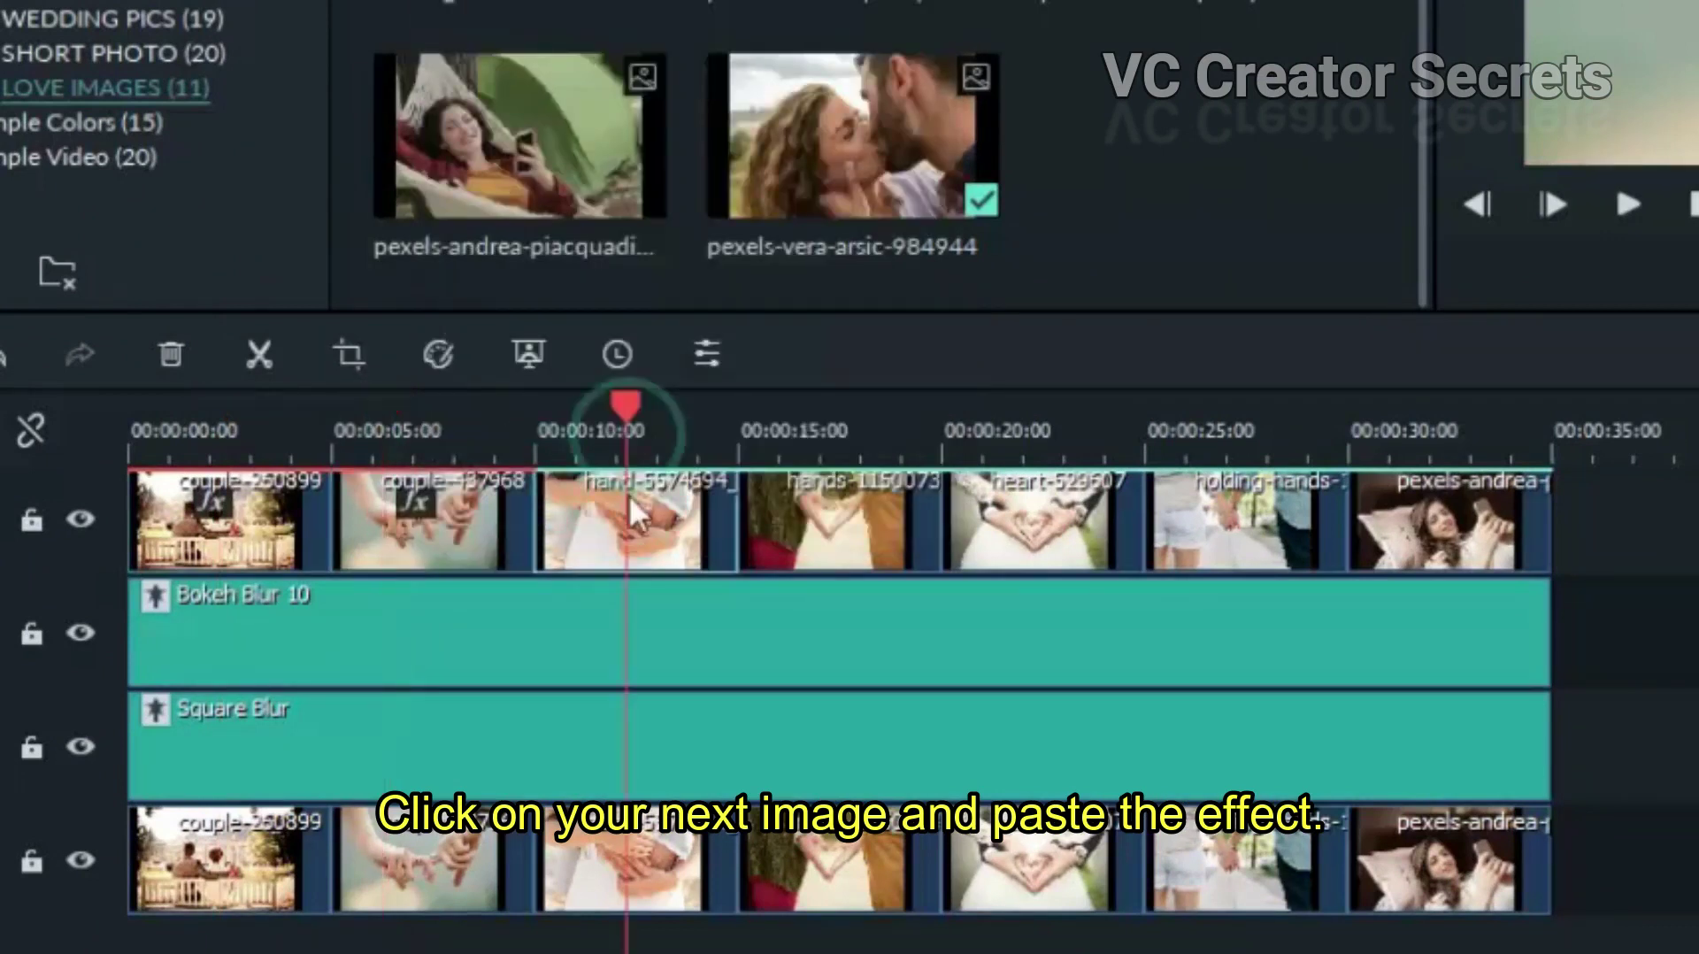
right_click(624, 503)
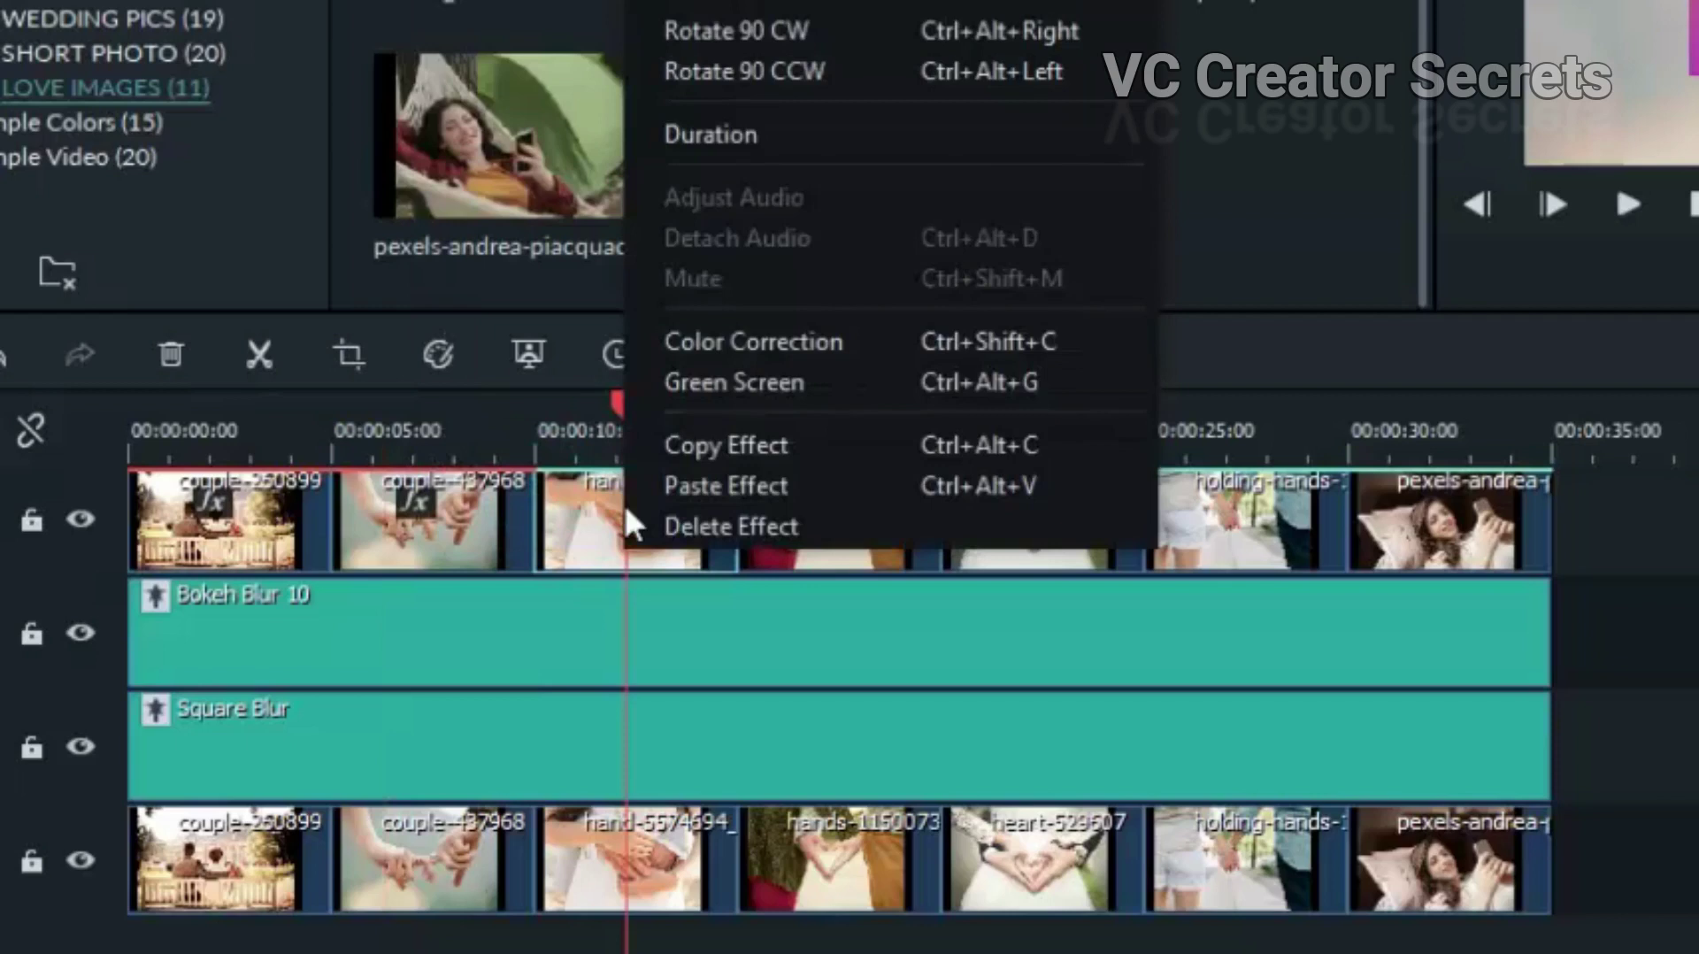
click(706, 481)
click(860, 430)
click(860, 501)
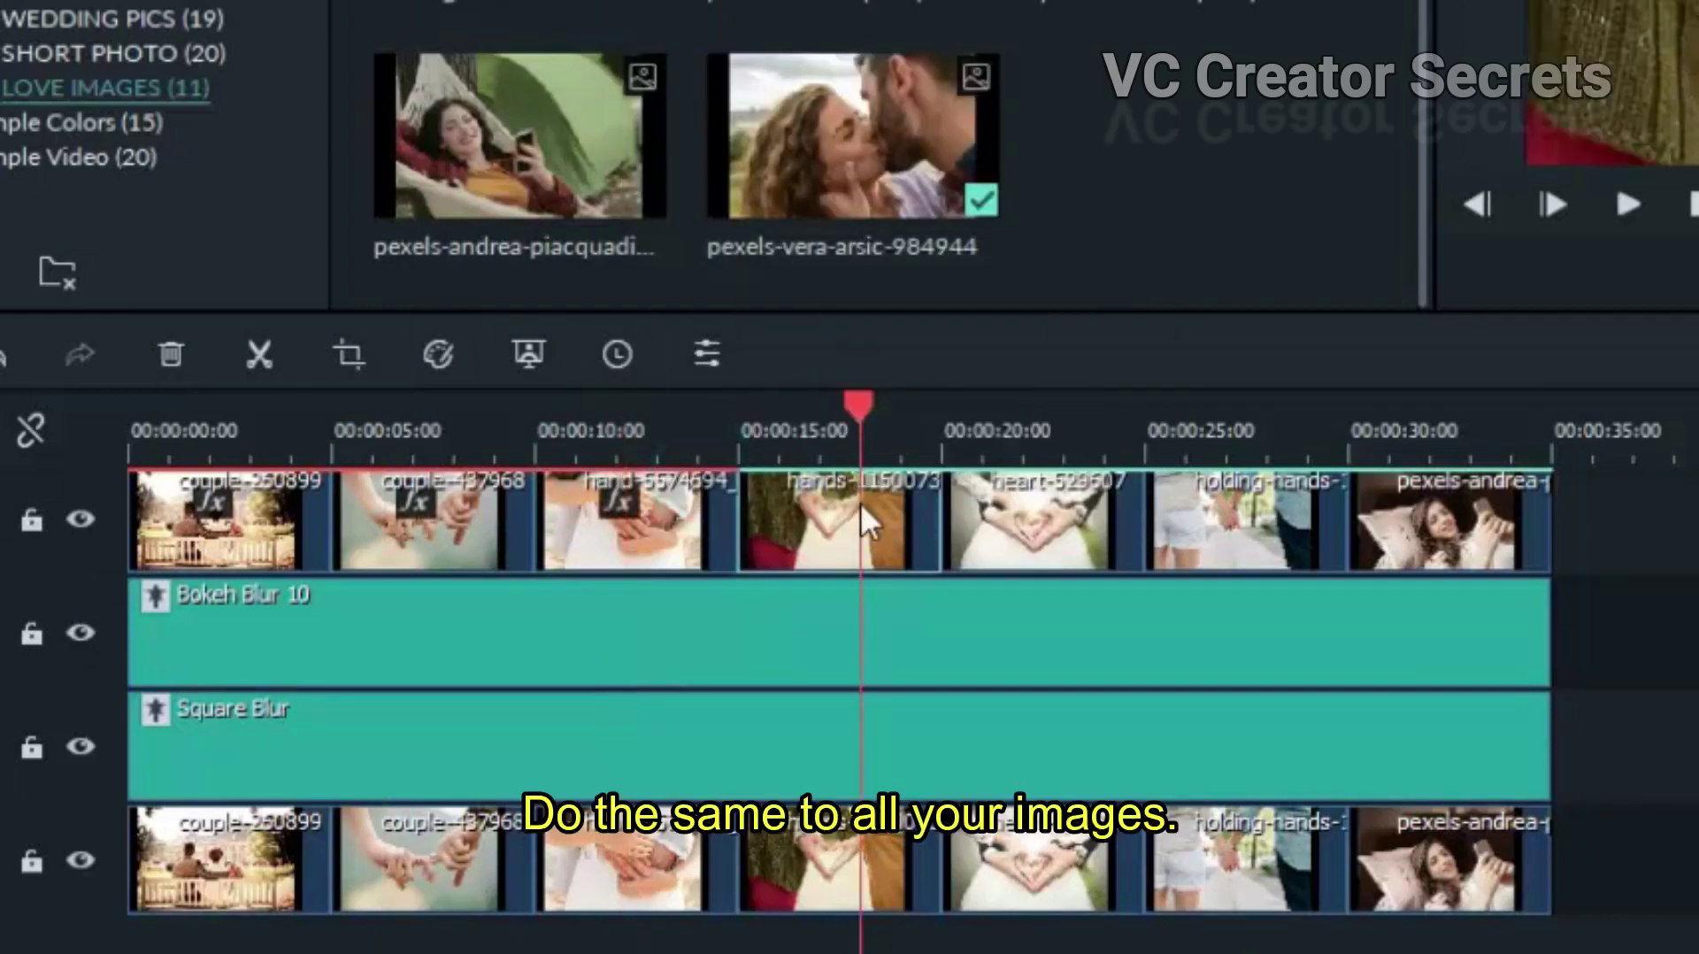
right_click(860, 502)
click(917, 488)
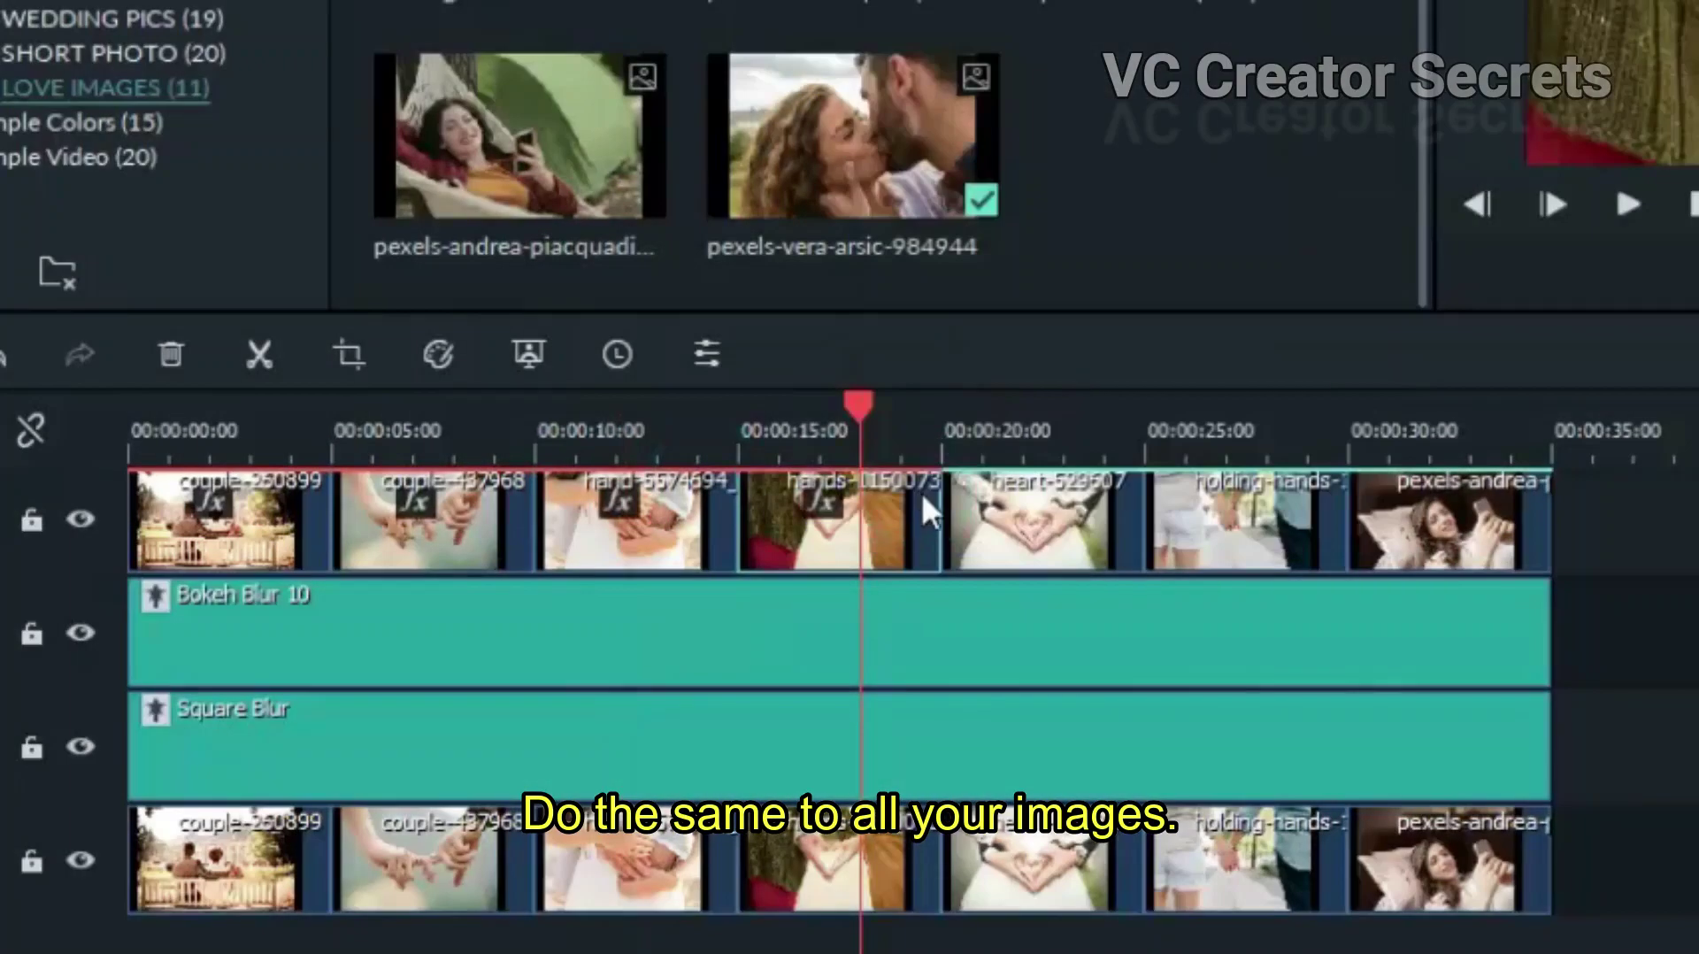
- Paste the copied effects onto the heart-529607, holding-hands-1149411 and last image clips on track 4
click(1007, 430)
click(1018, 511)
right_click(1017, 512)
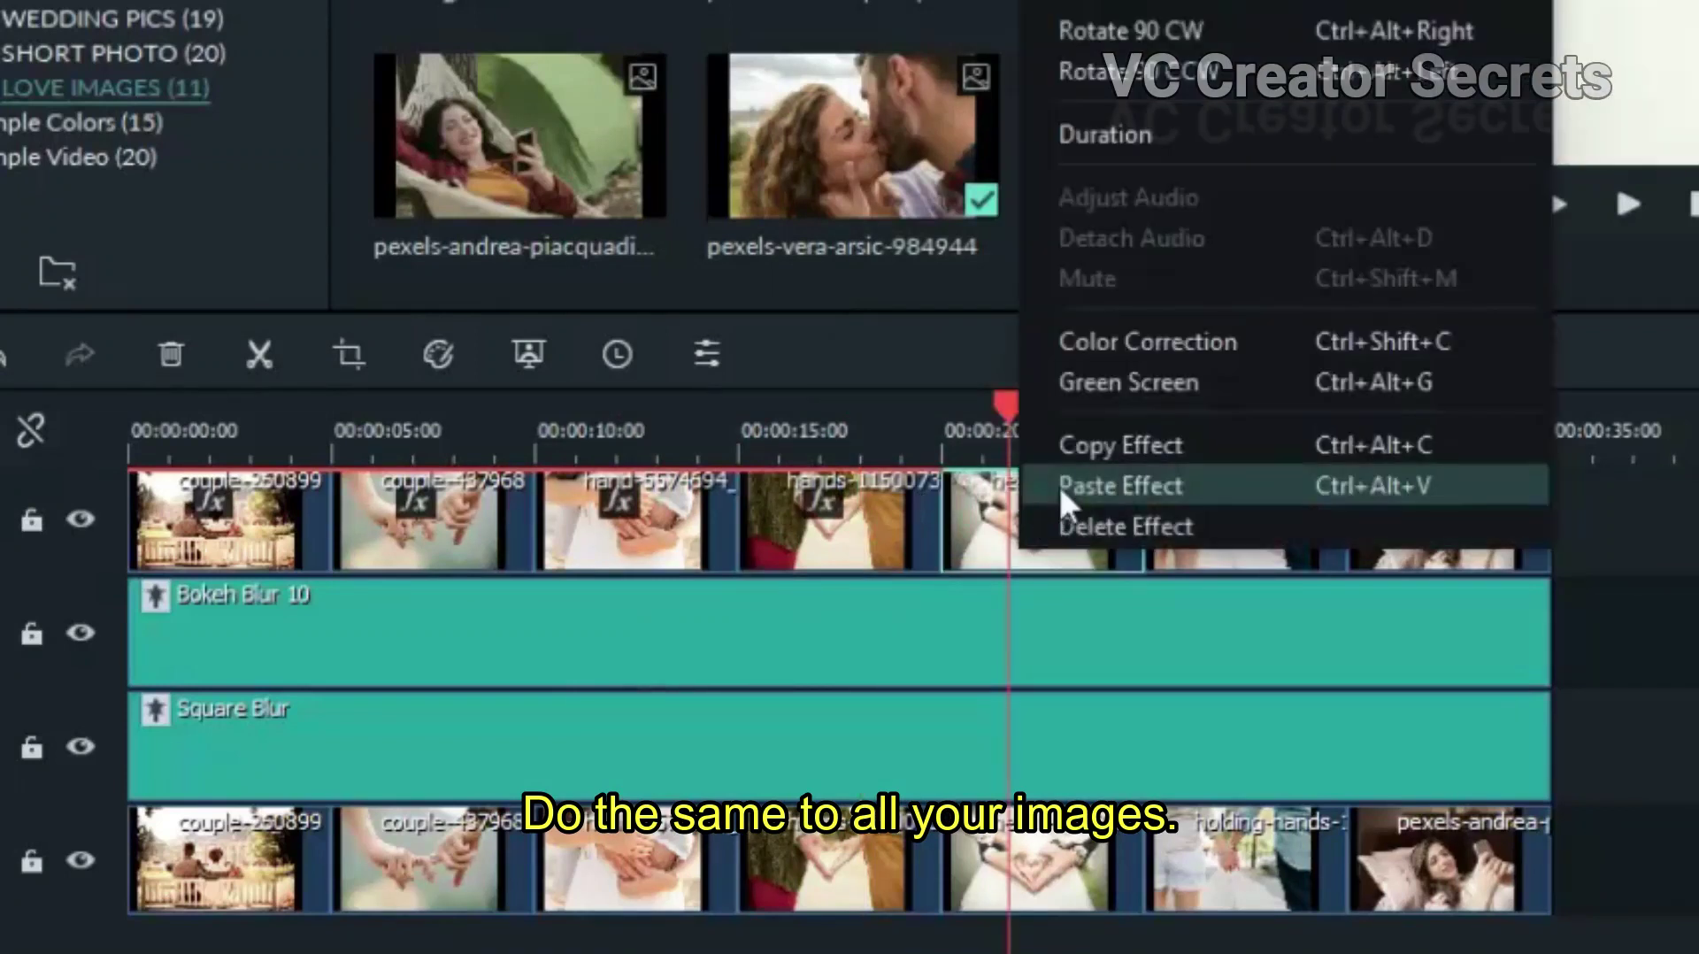
click(1066, 487)
click(1225, 433)
click(1229, 497)
right_click(1230, 497)
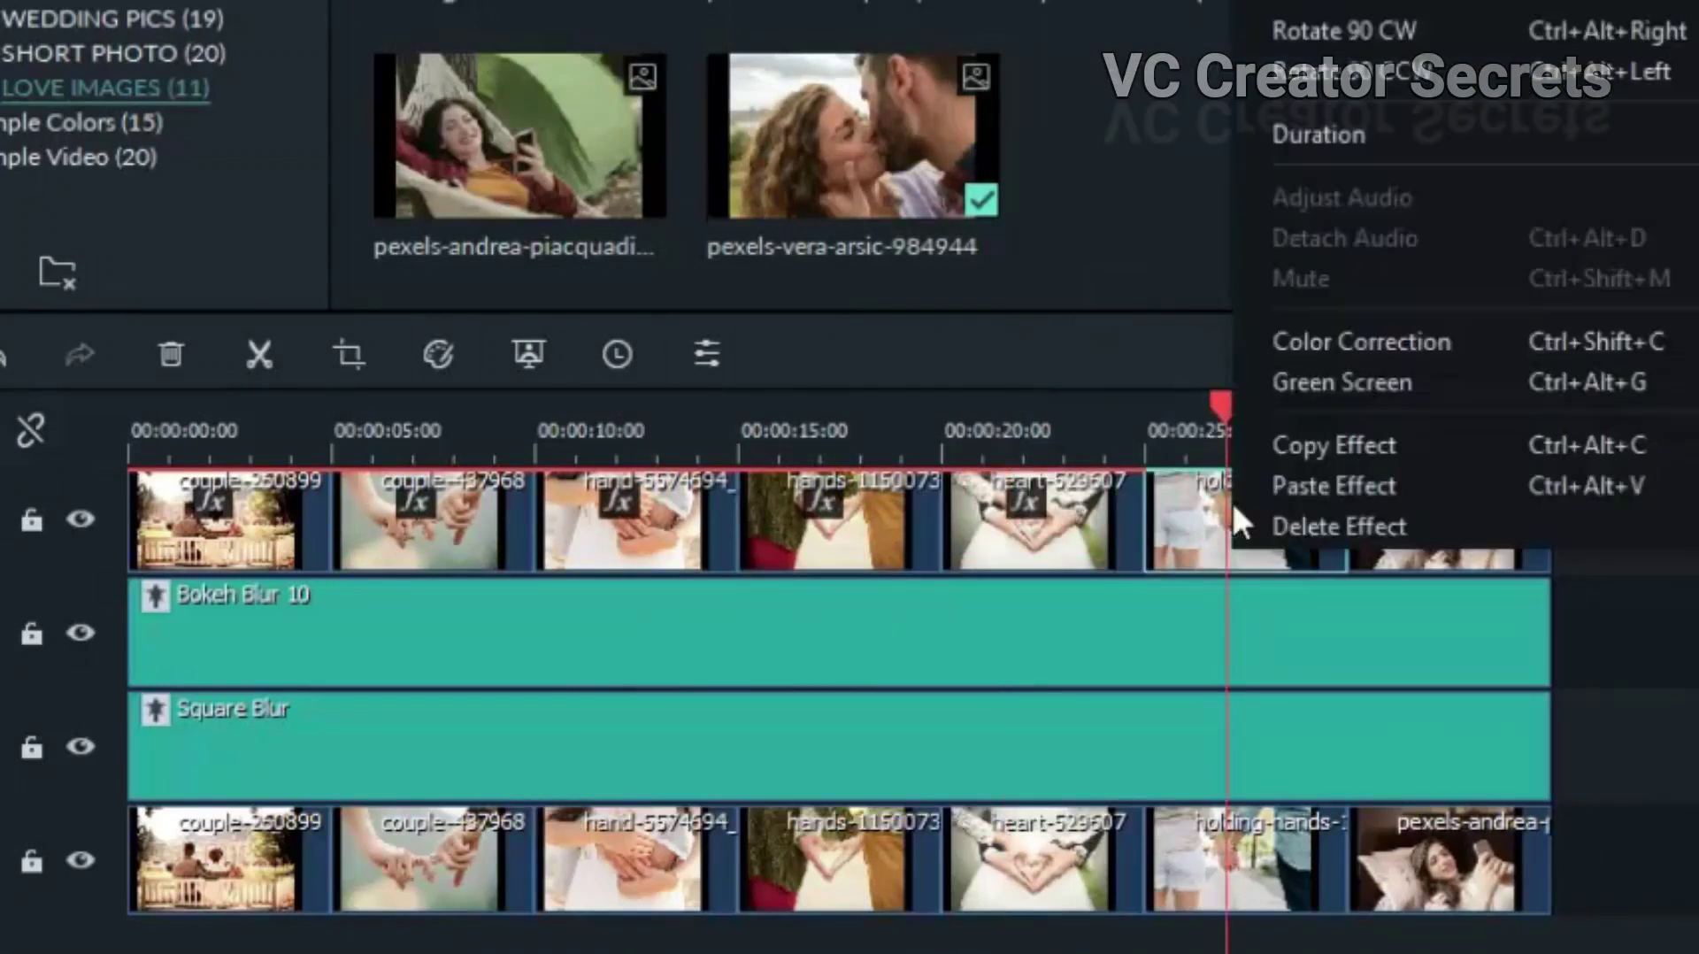
click(1287, 486)
click(1462, 430)
click(1463, 512)
right_click(1463, 511)
click(1490, 488)
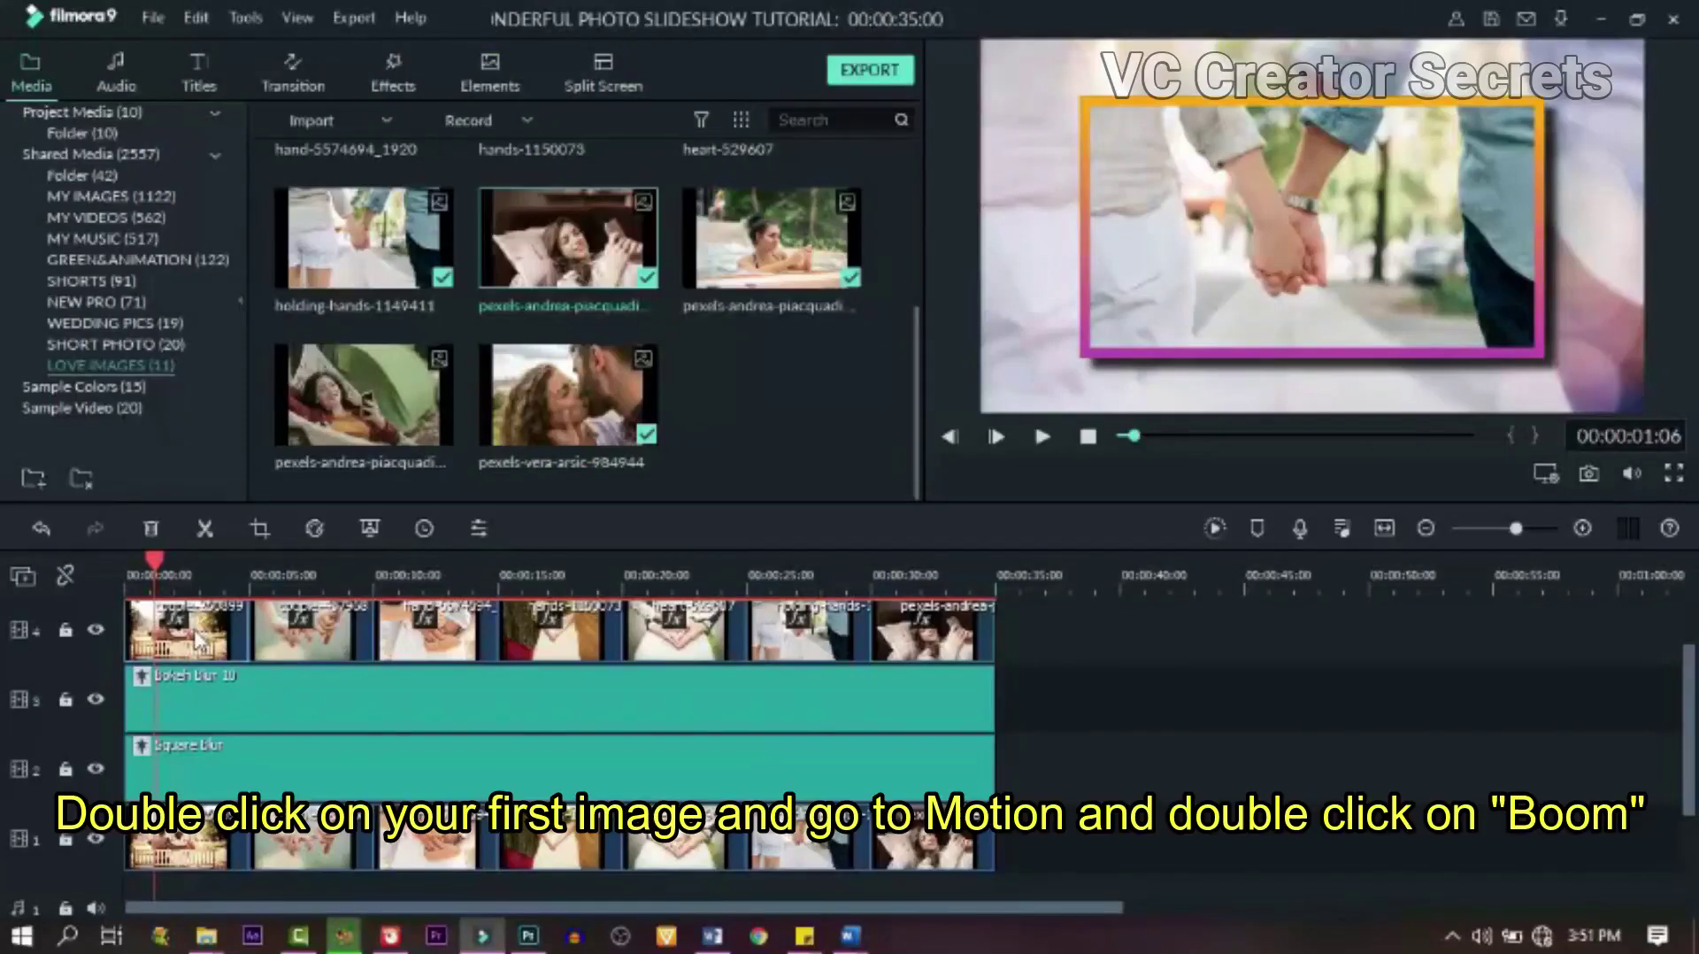
- Apply the Boom! motion effect to the first image on track 4, couple-250899
double_click(198, 639)
click(20, 108)
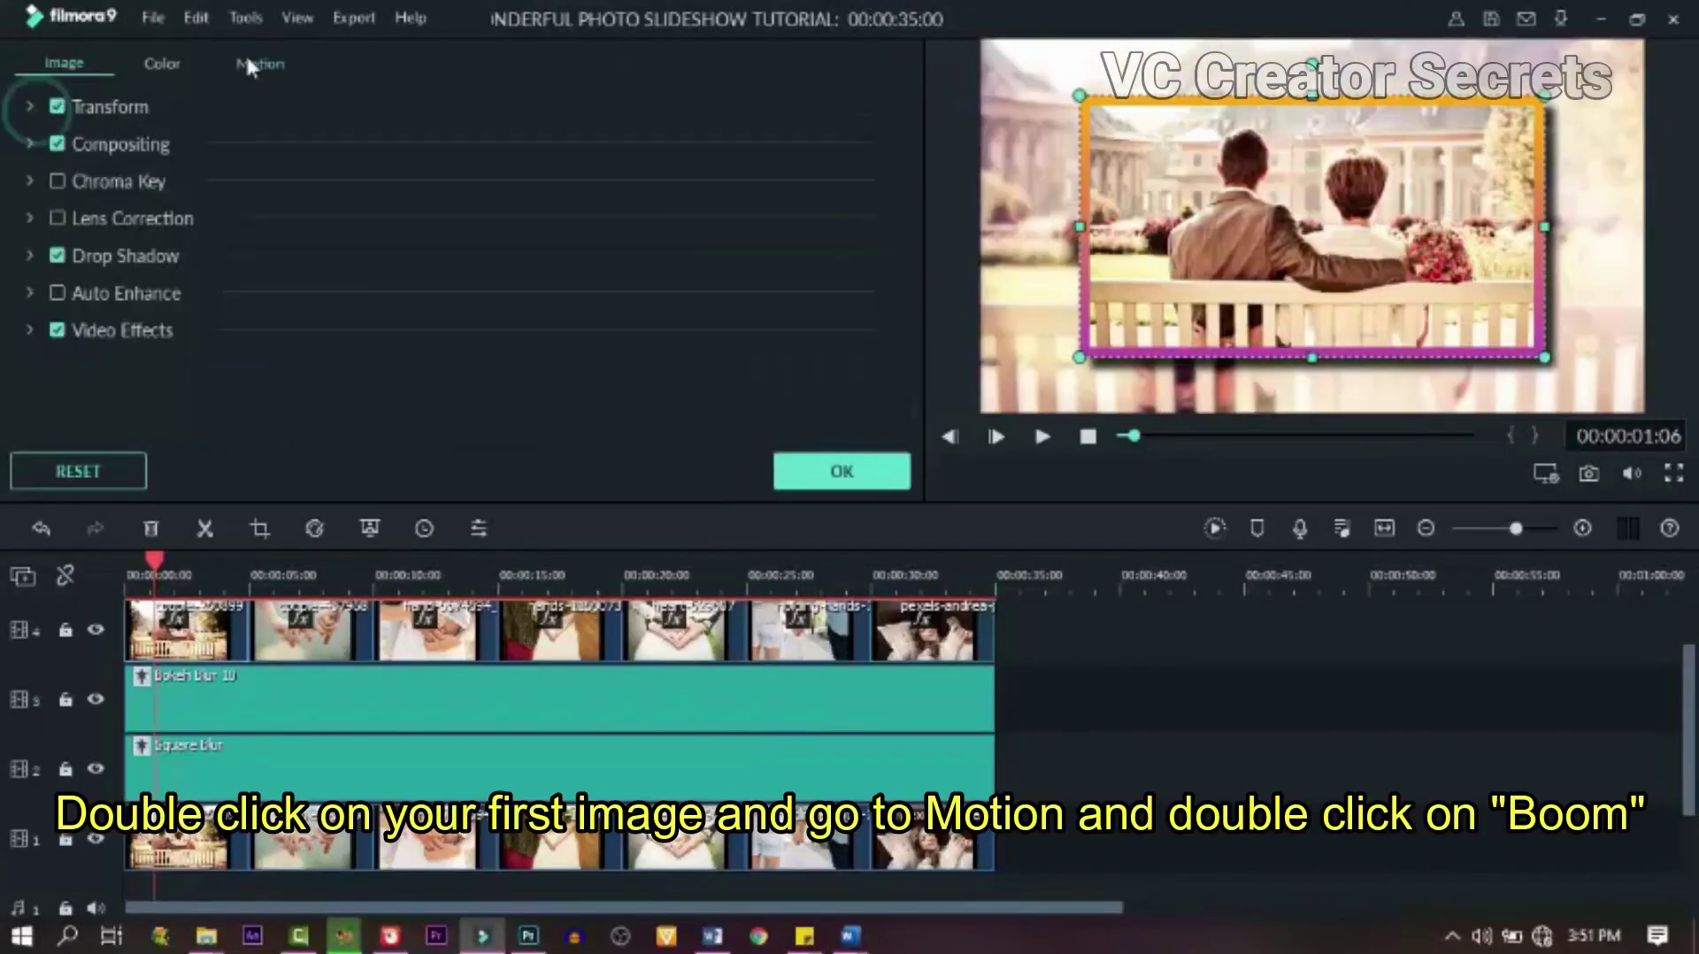
click(254, 65)
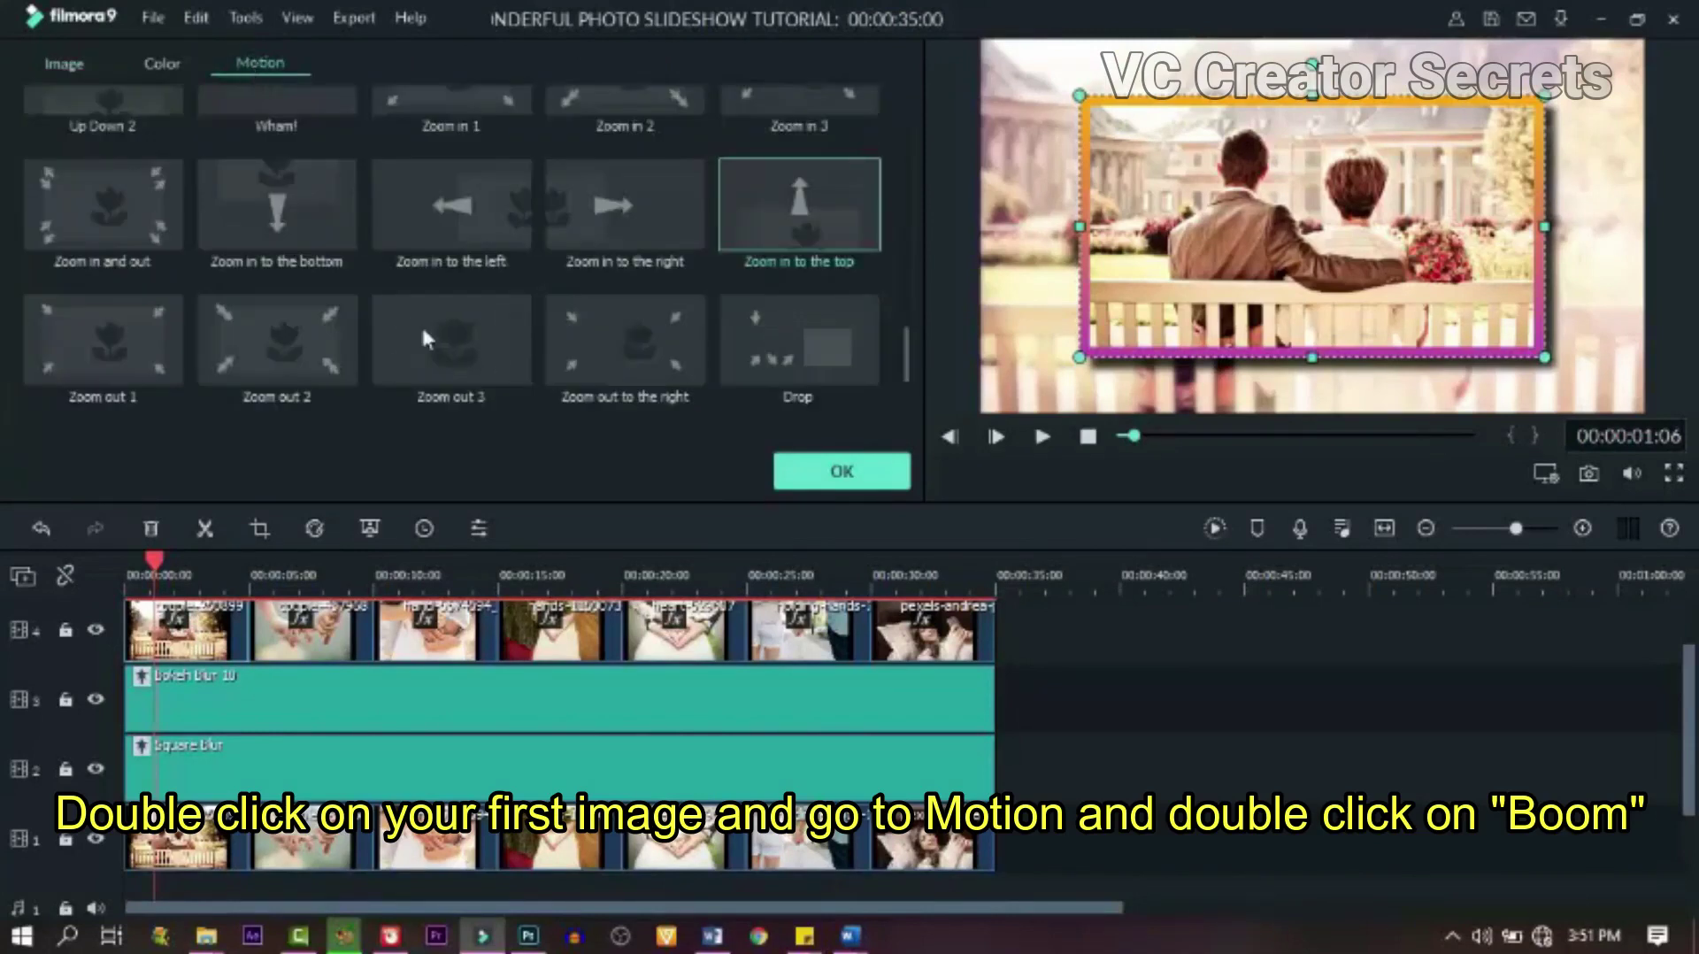
scroll(422, 309, down, 2)
scroll(423, 309, up, 10)
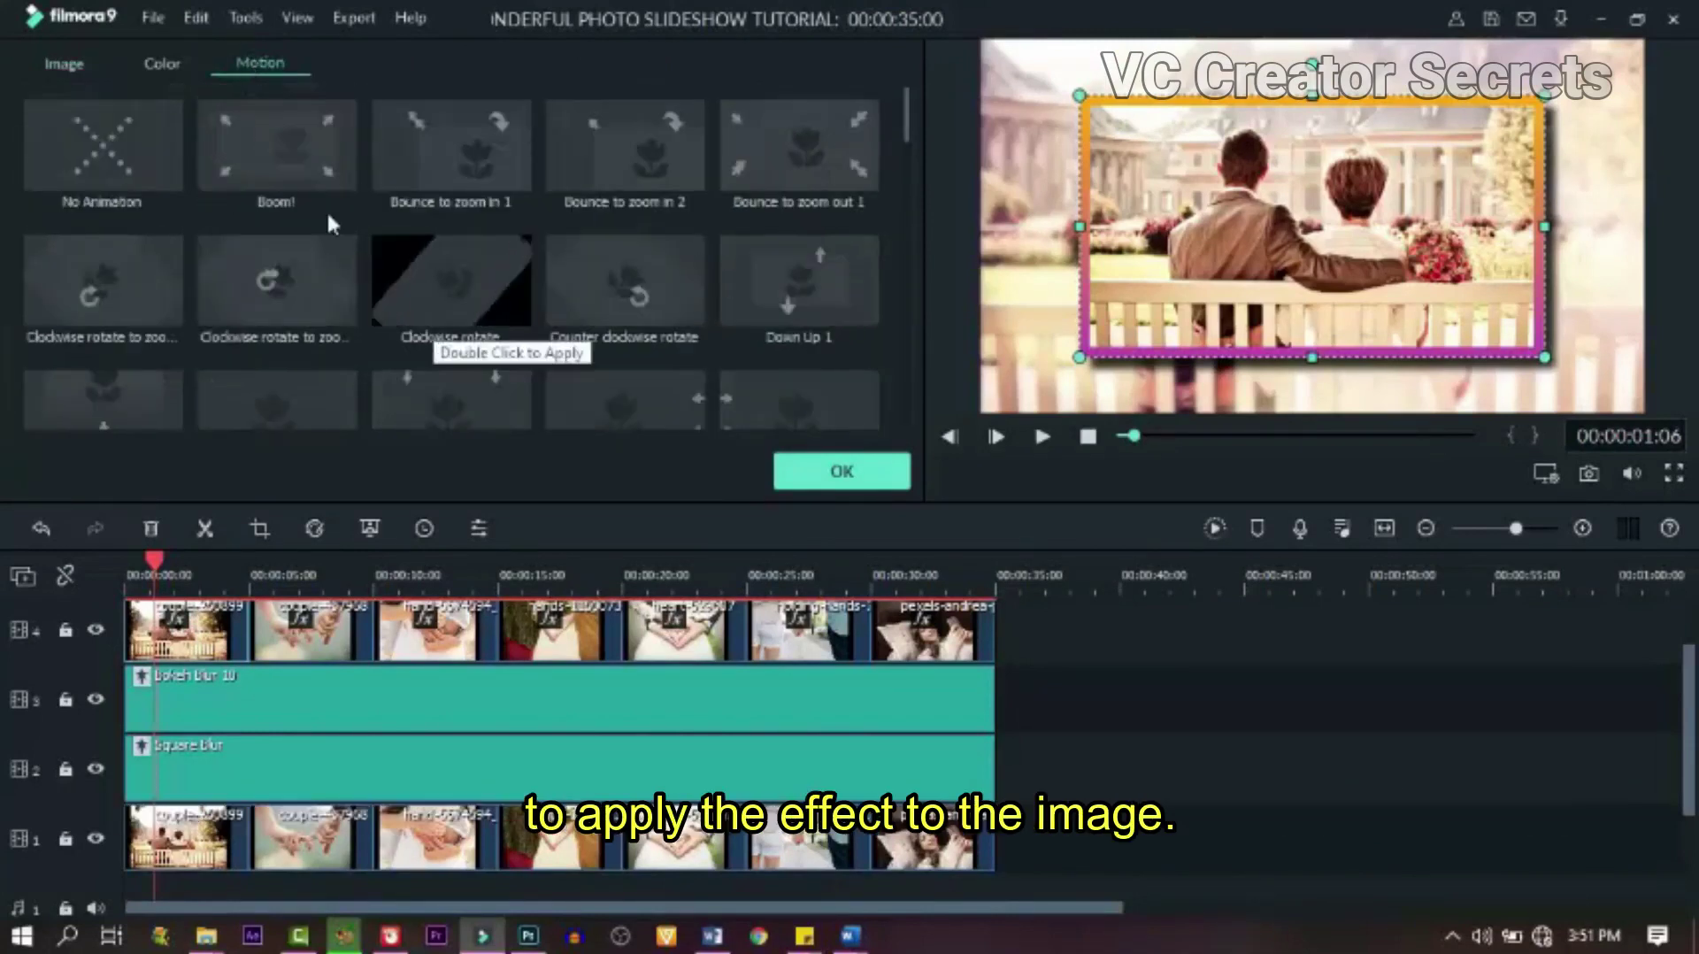
double_click(284, 149)
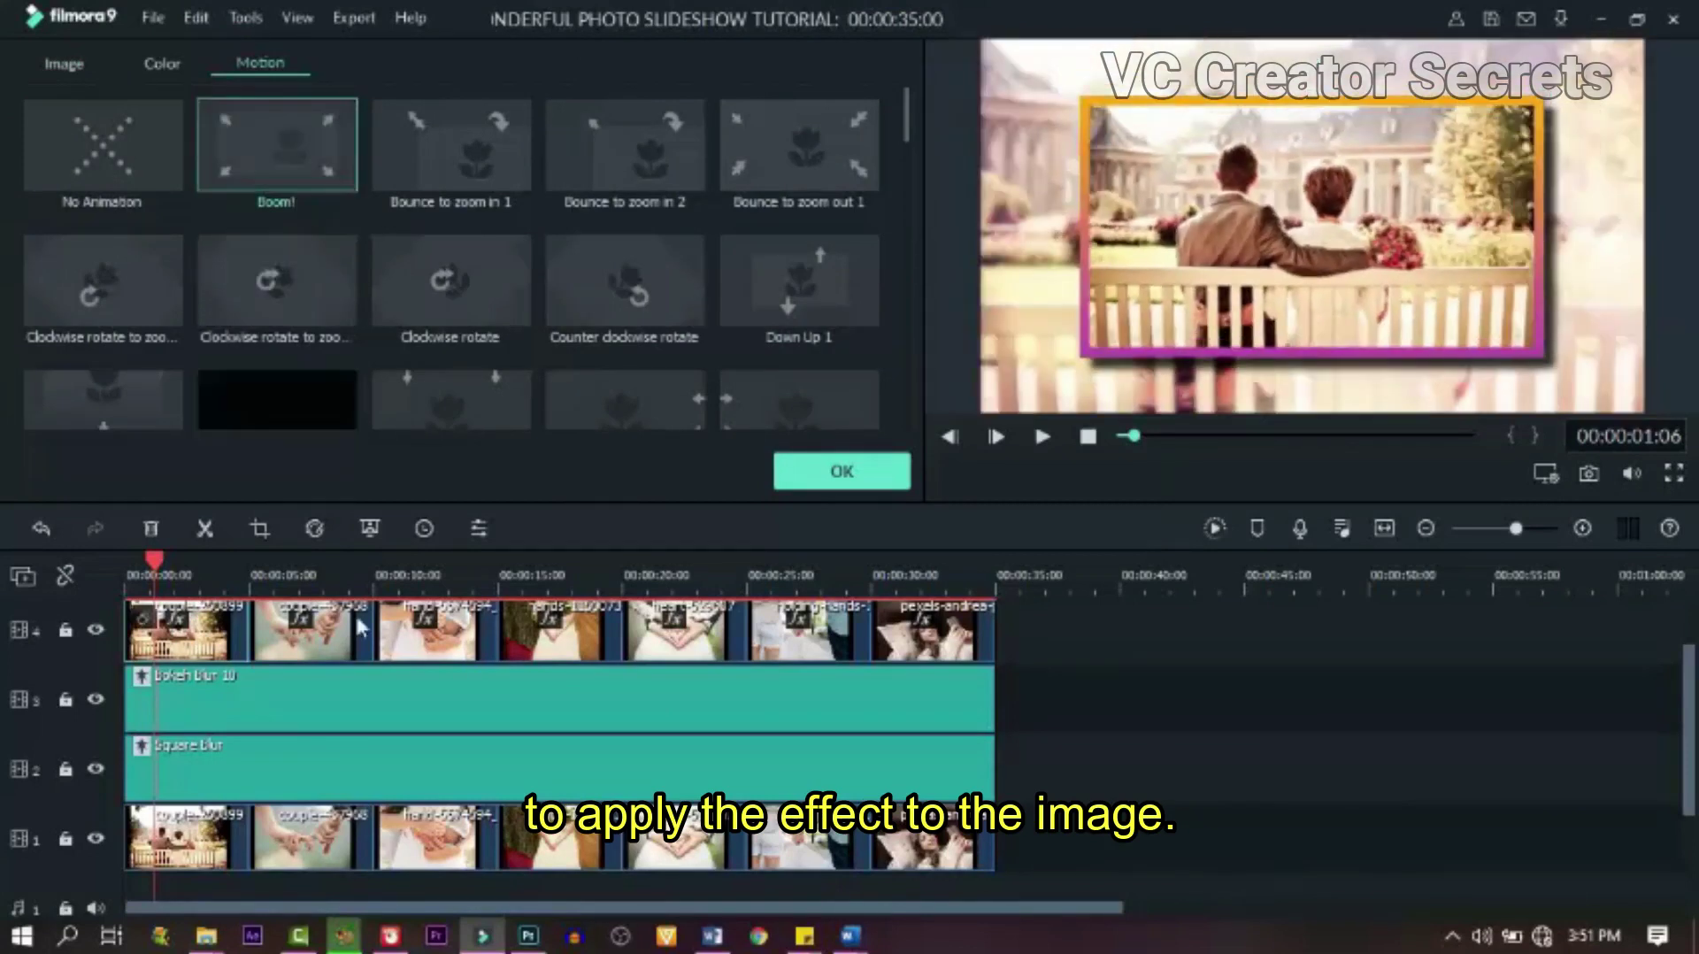
- Apply the Down Up 1 motion effect to the couple-437968 clip on track 4
click(290, 574)
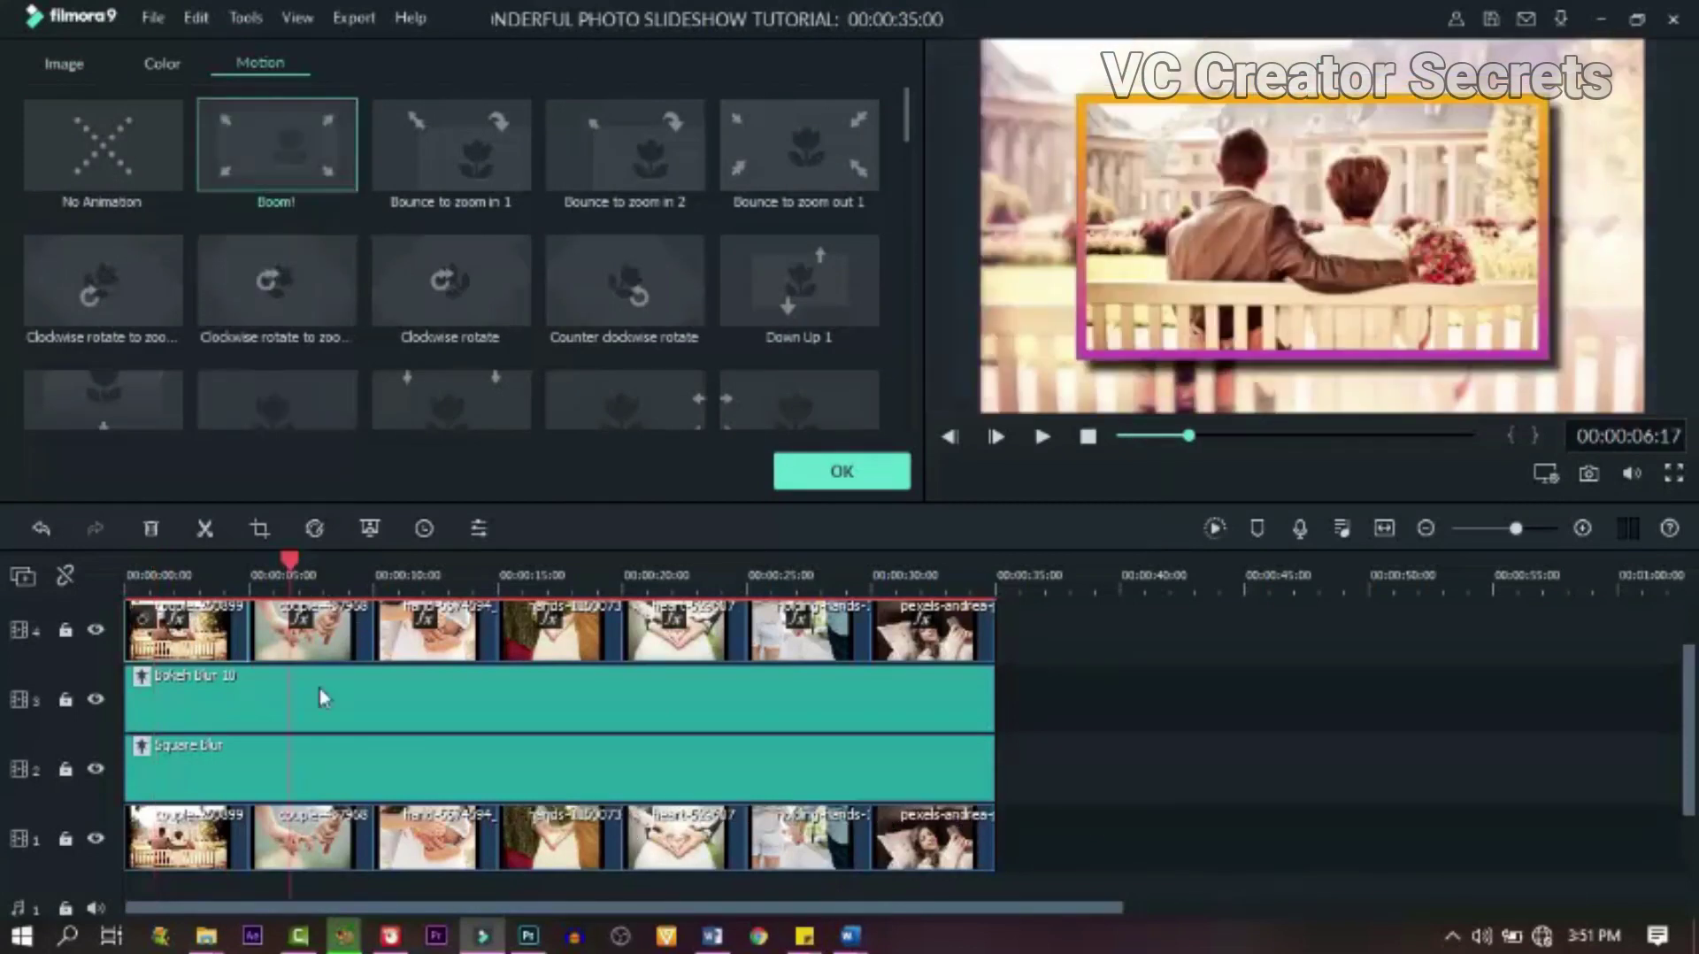
click(350, 631)
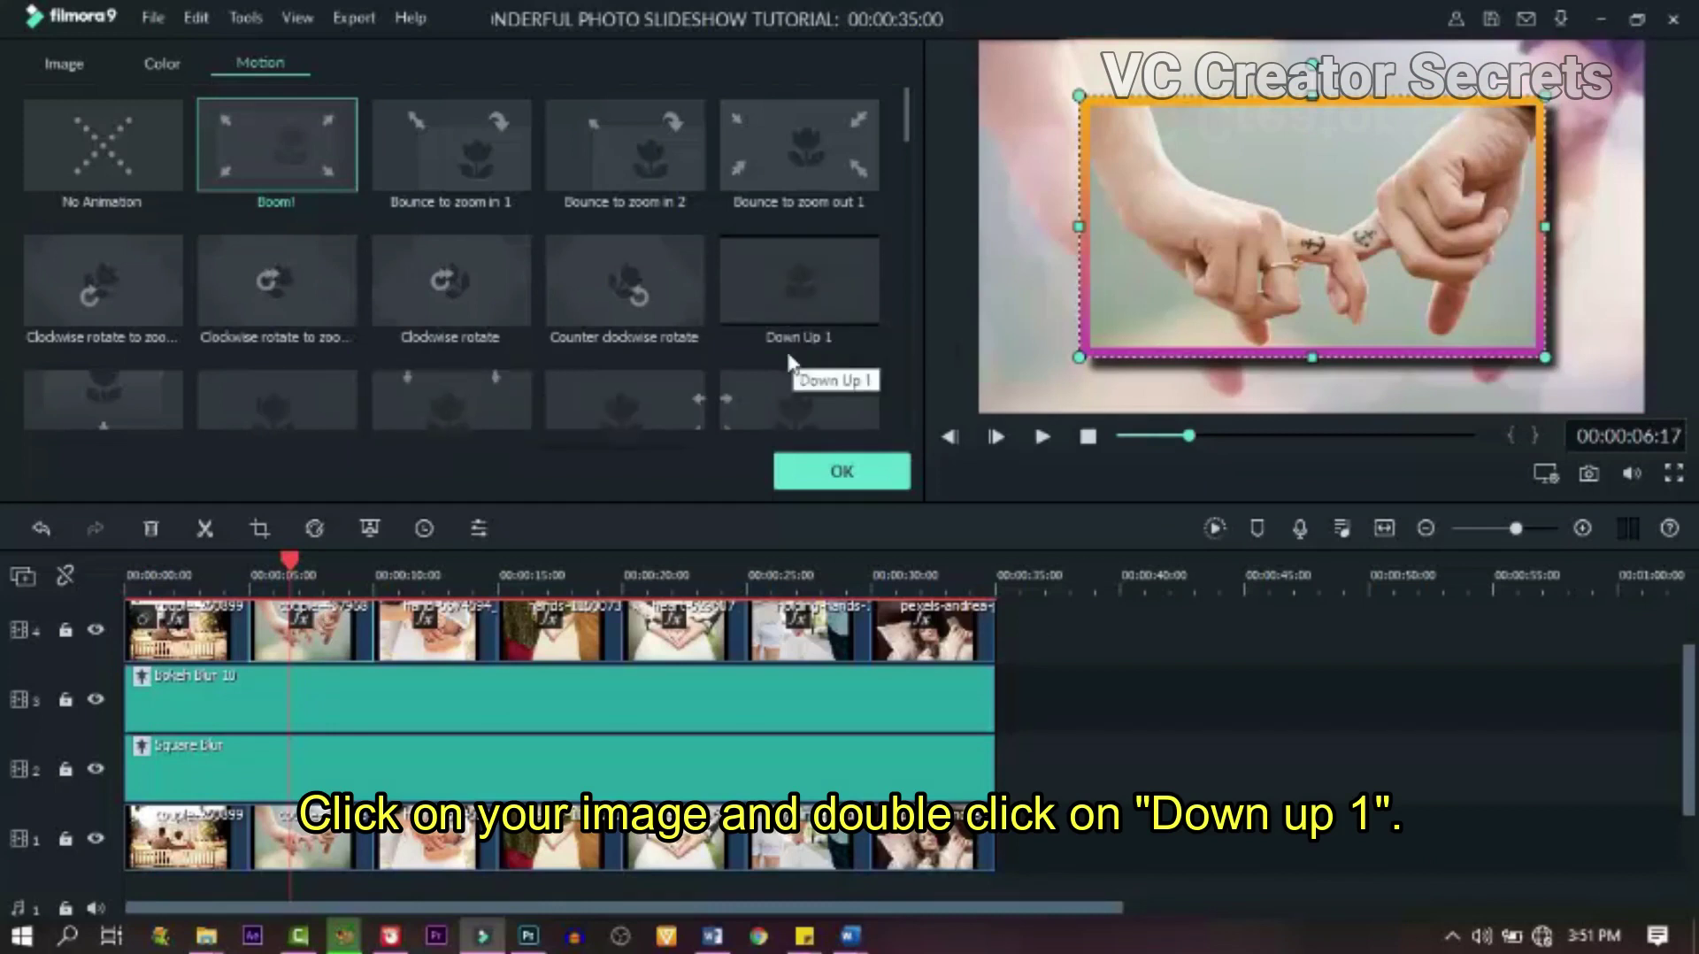
double_click(804, 283)
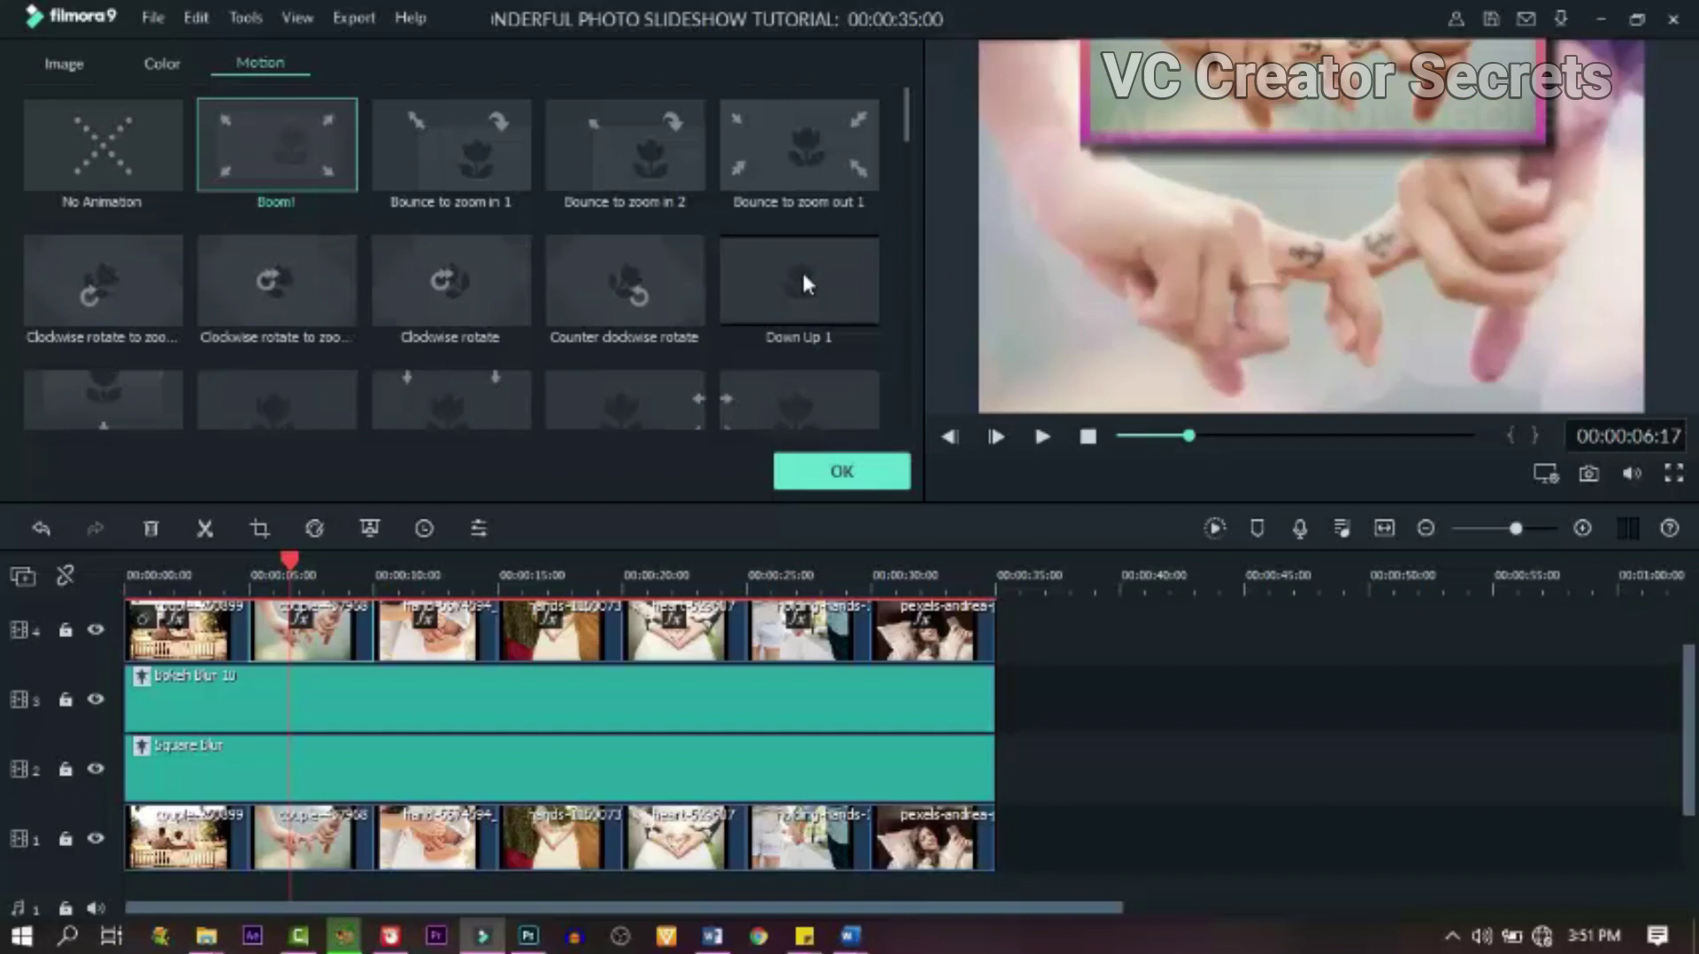
click(803, 280)
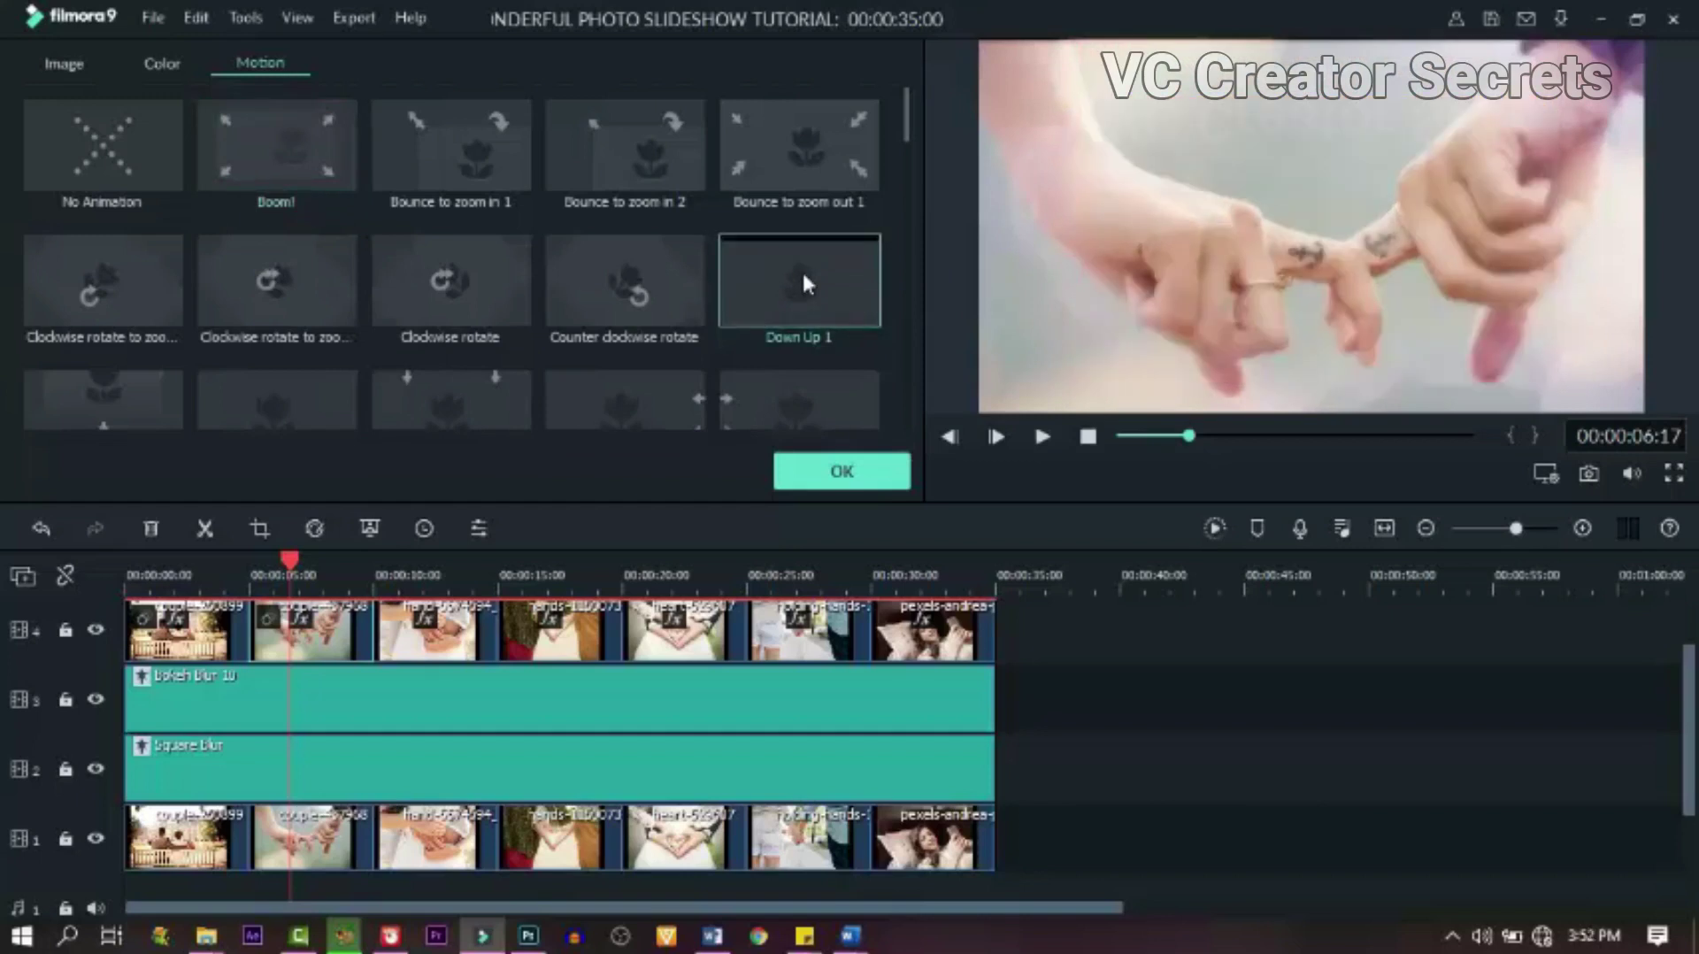
- Try the Flip Down1 and Flip Down2 motion effects on the hand-5574694 clip on track 4, keeping Flip Down1
click(421, 577)
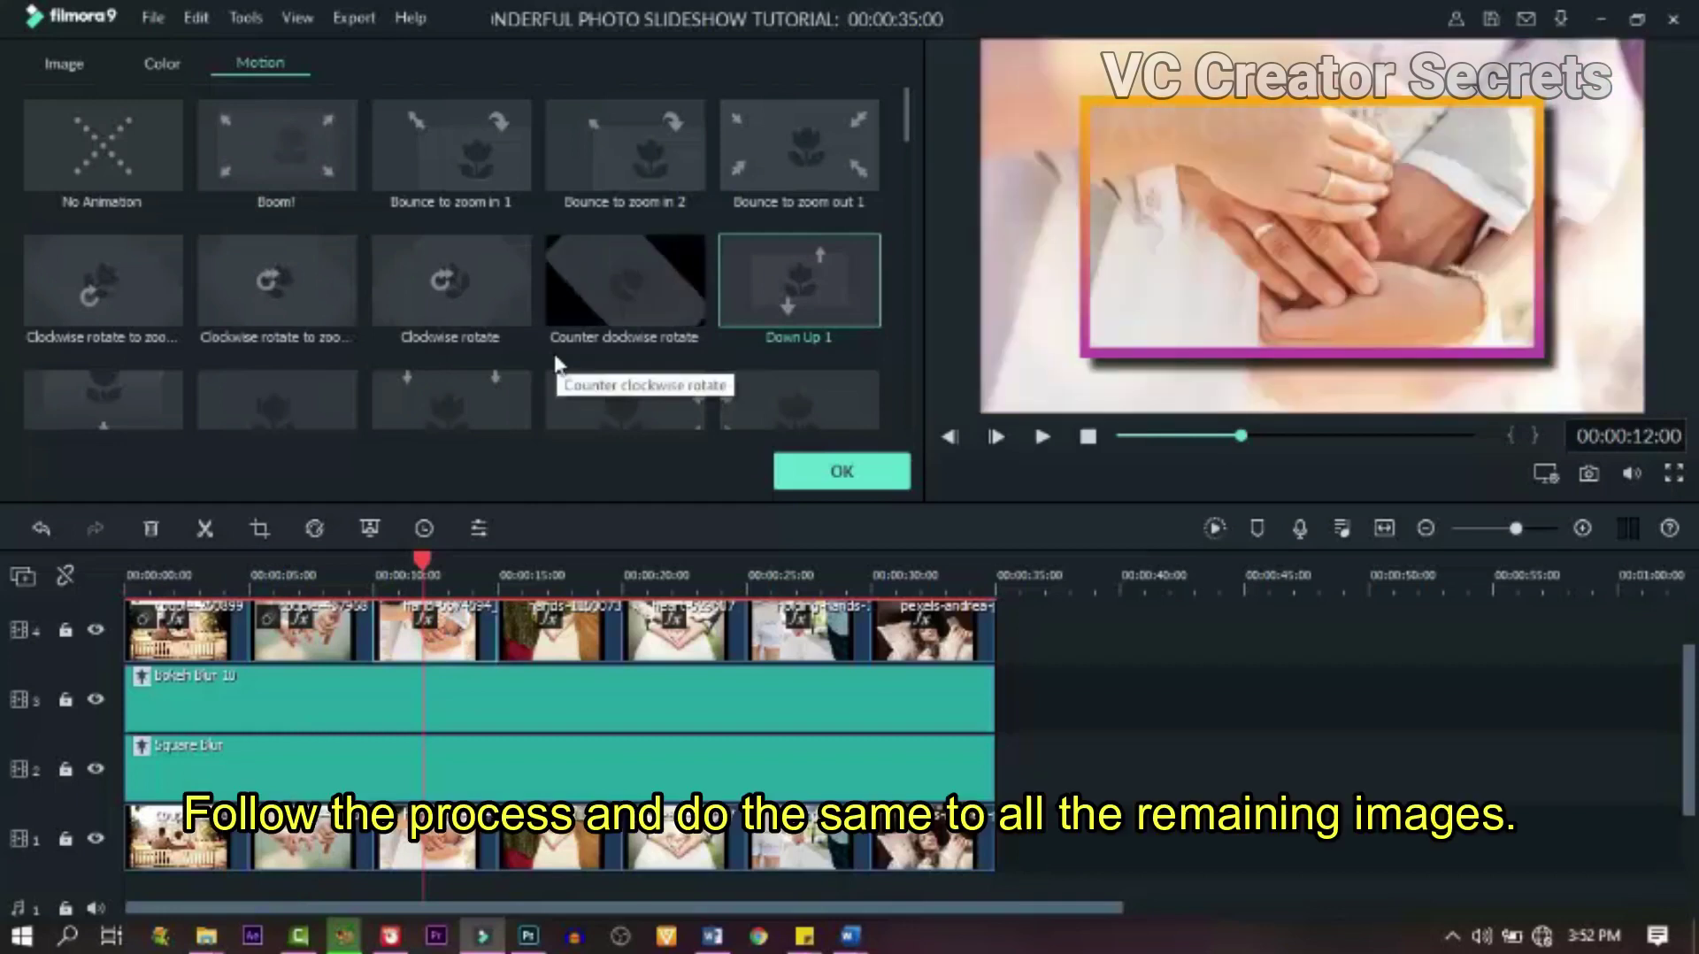
scroll(556, 359, down, 1)
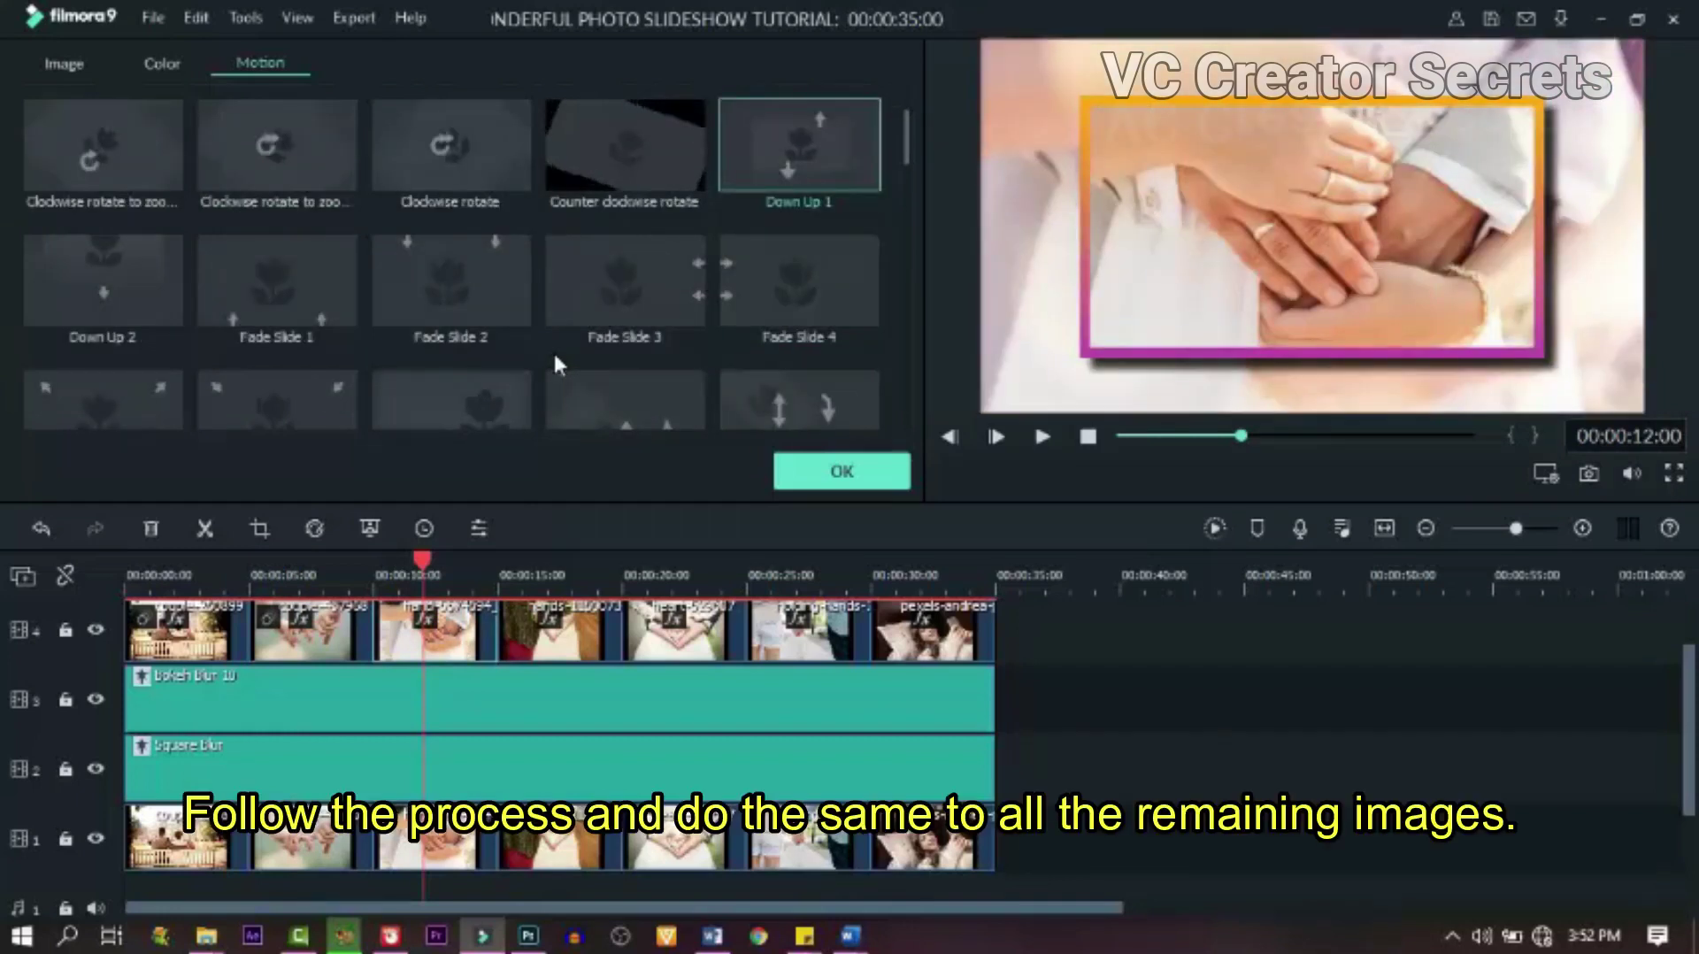
scroll(554, 363, down, 1)
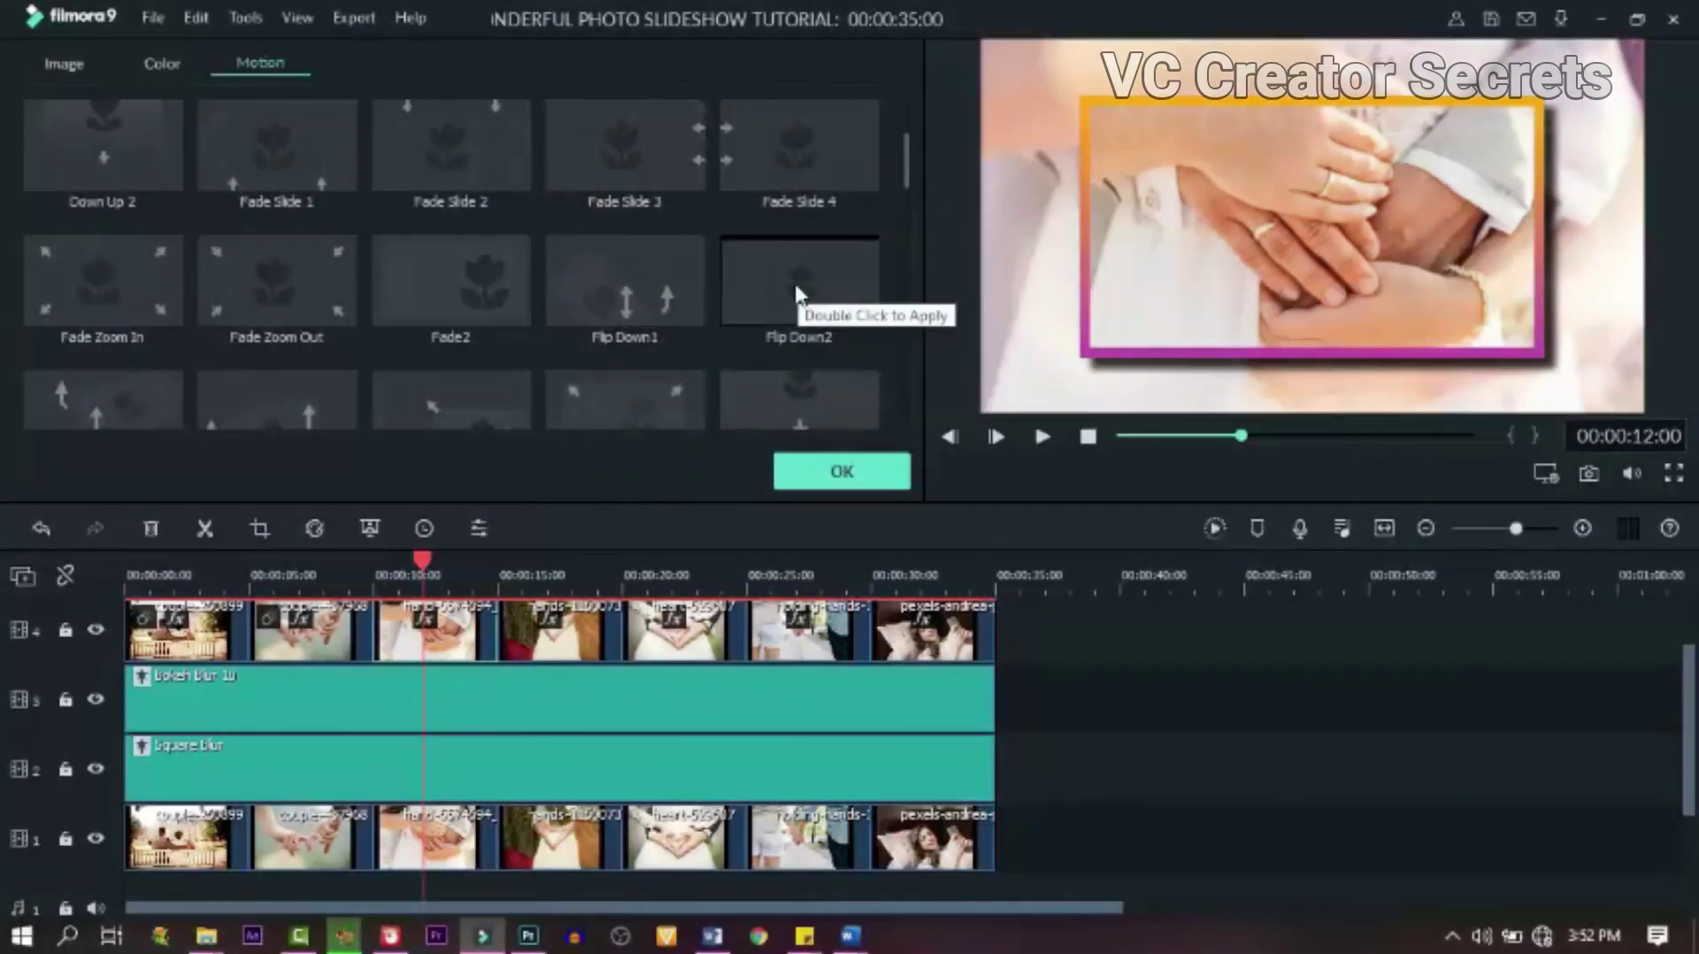
click(618, 285)
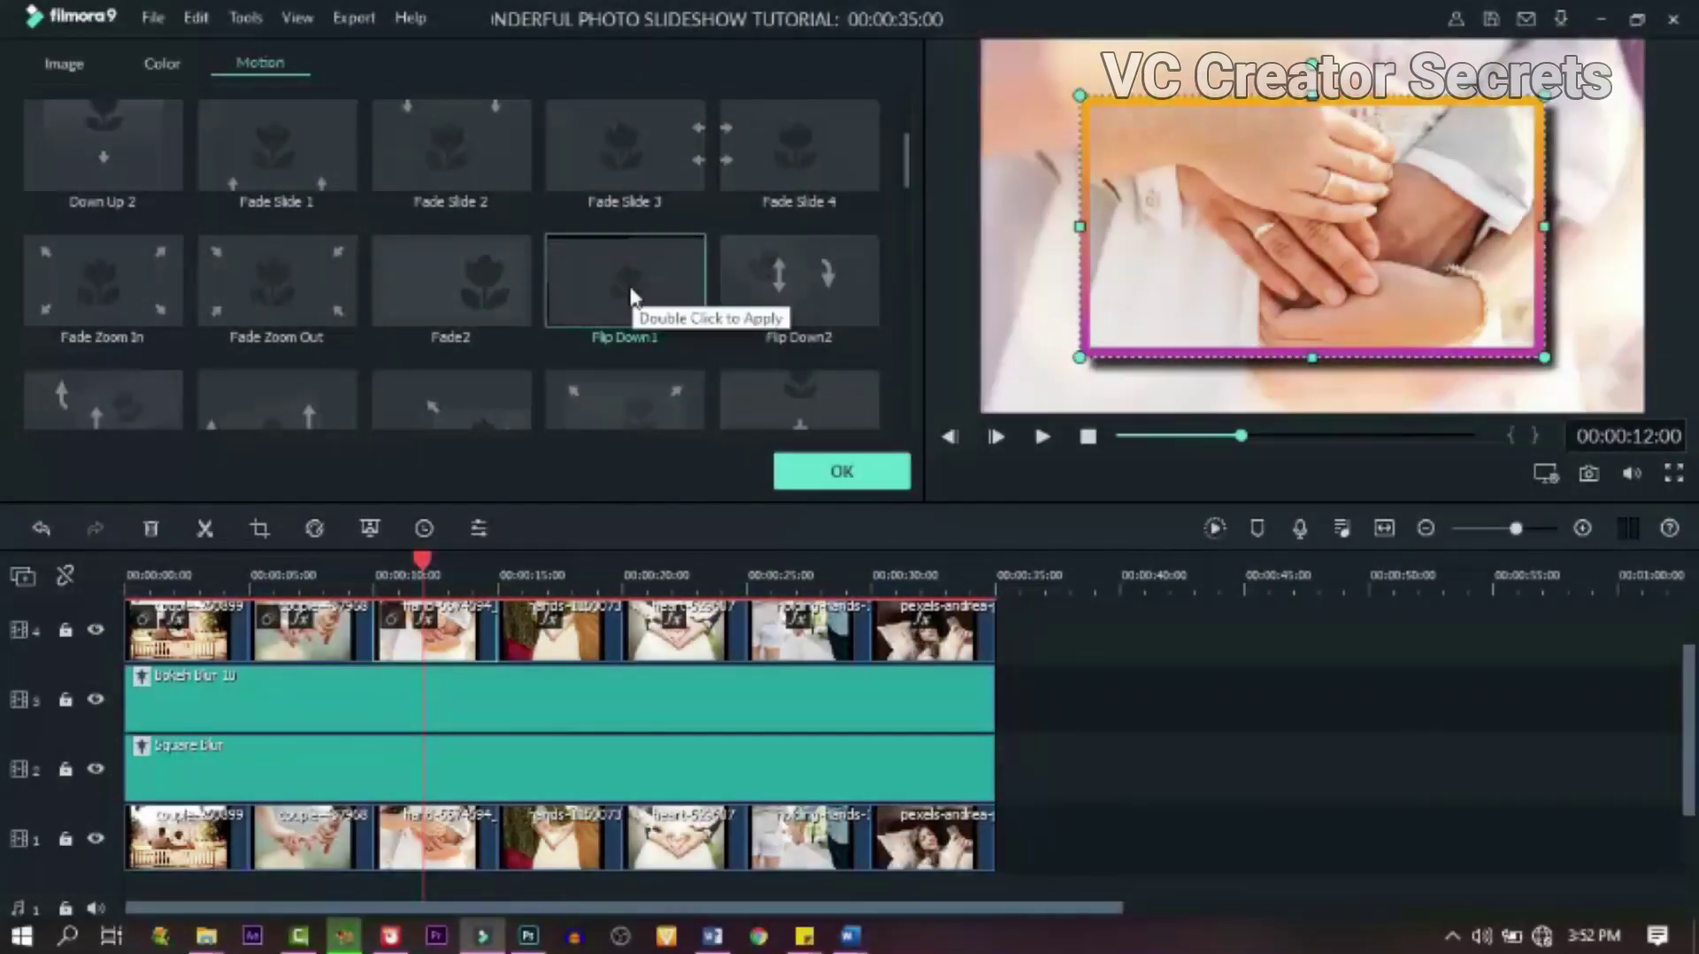
click(821, 282)
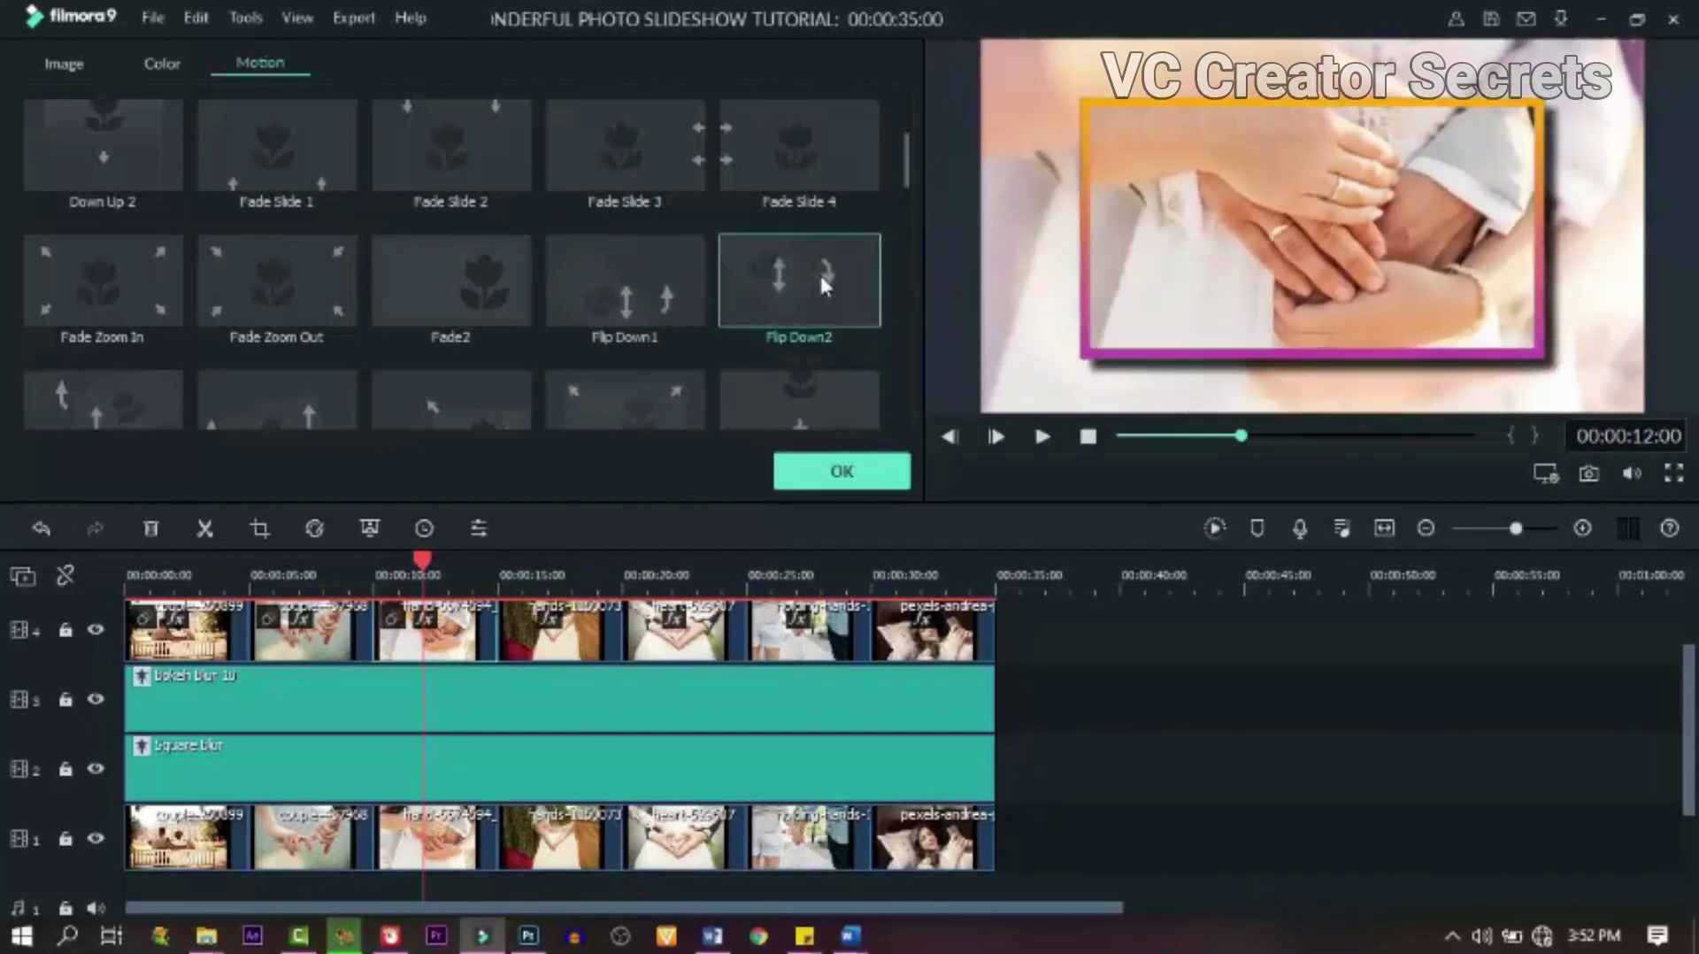
- Apply the Grow Shrink motion effect to the hands-1150073 clip on track 4
click(550, 633)
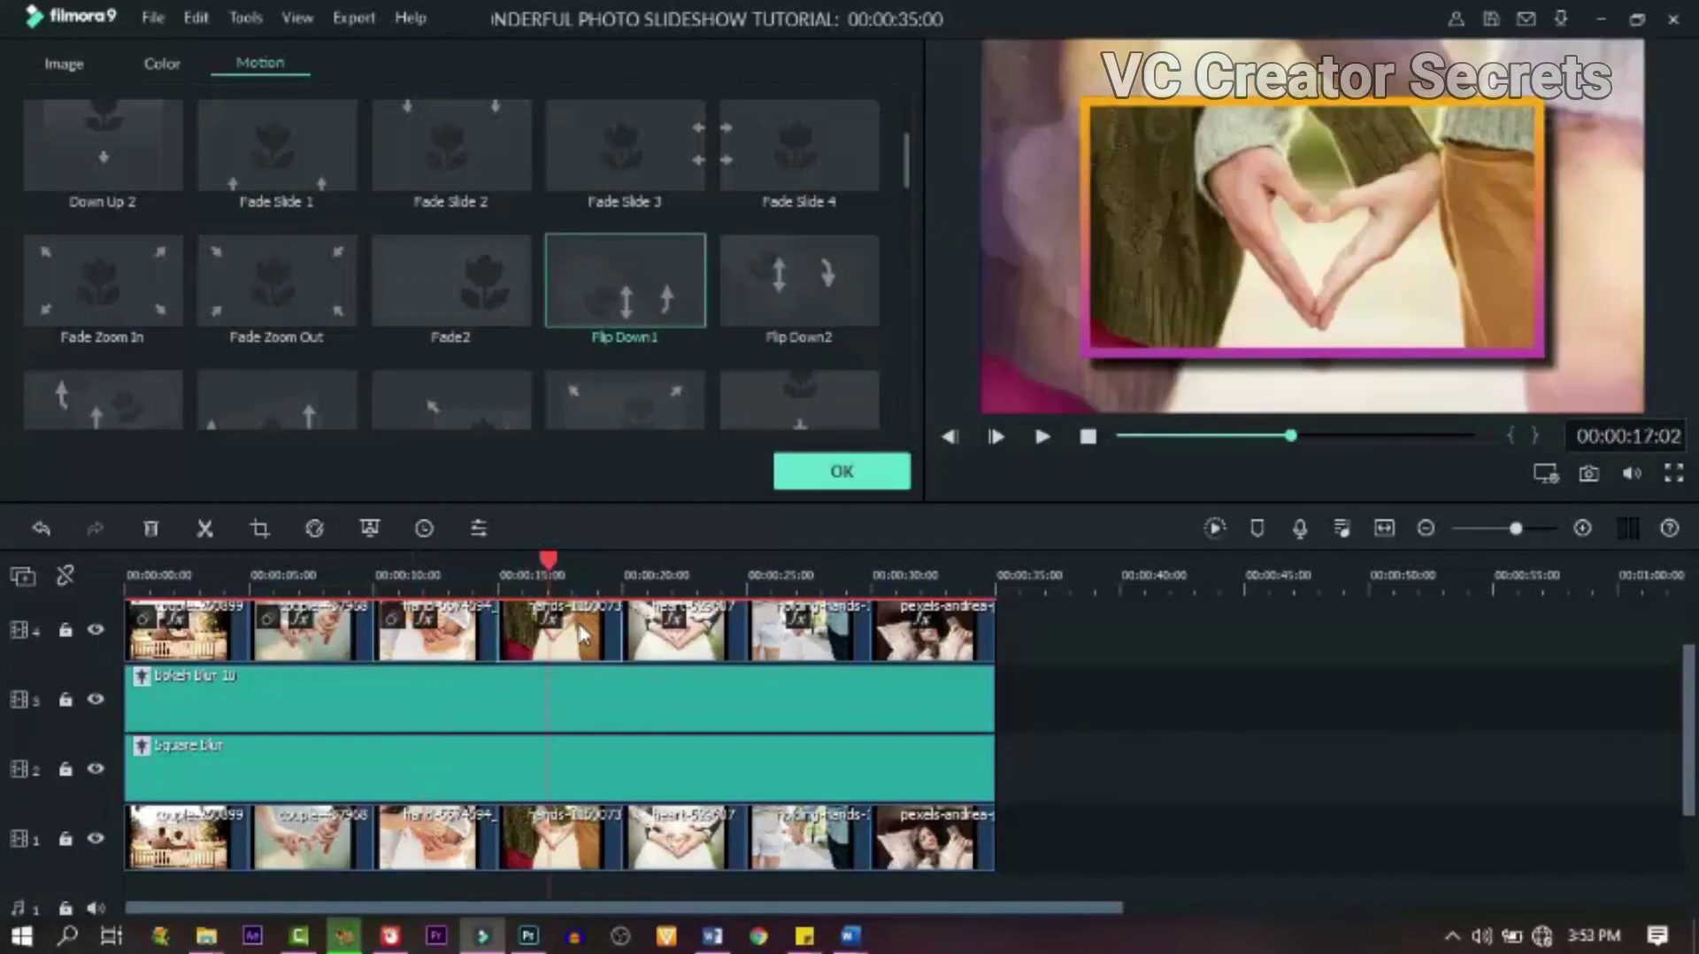
scroll(619, 368, down, 1)
click(643, 270)
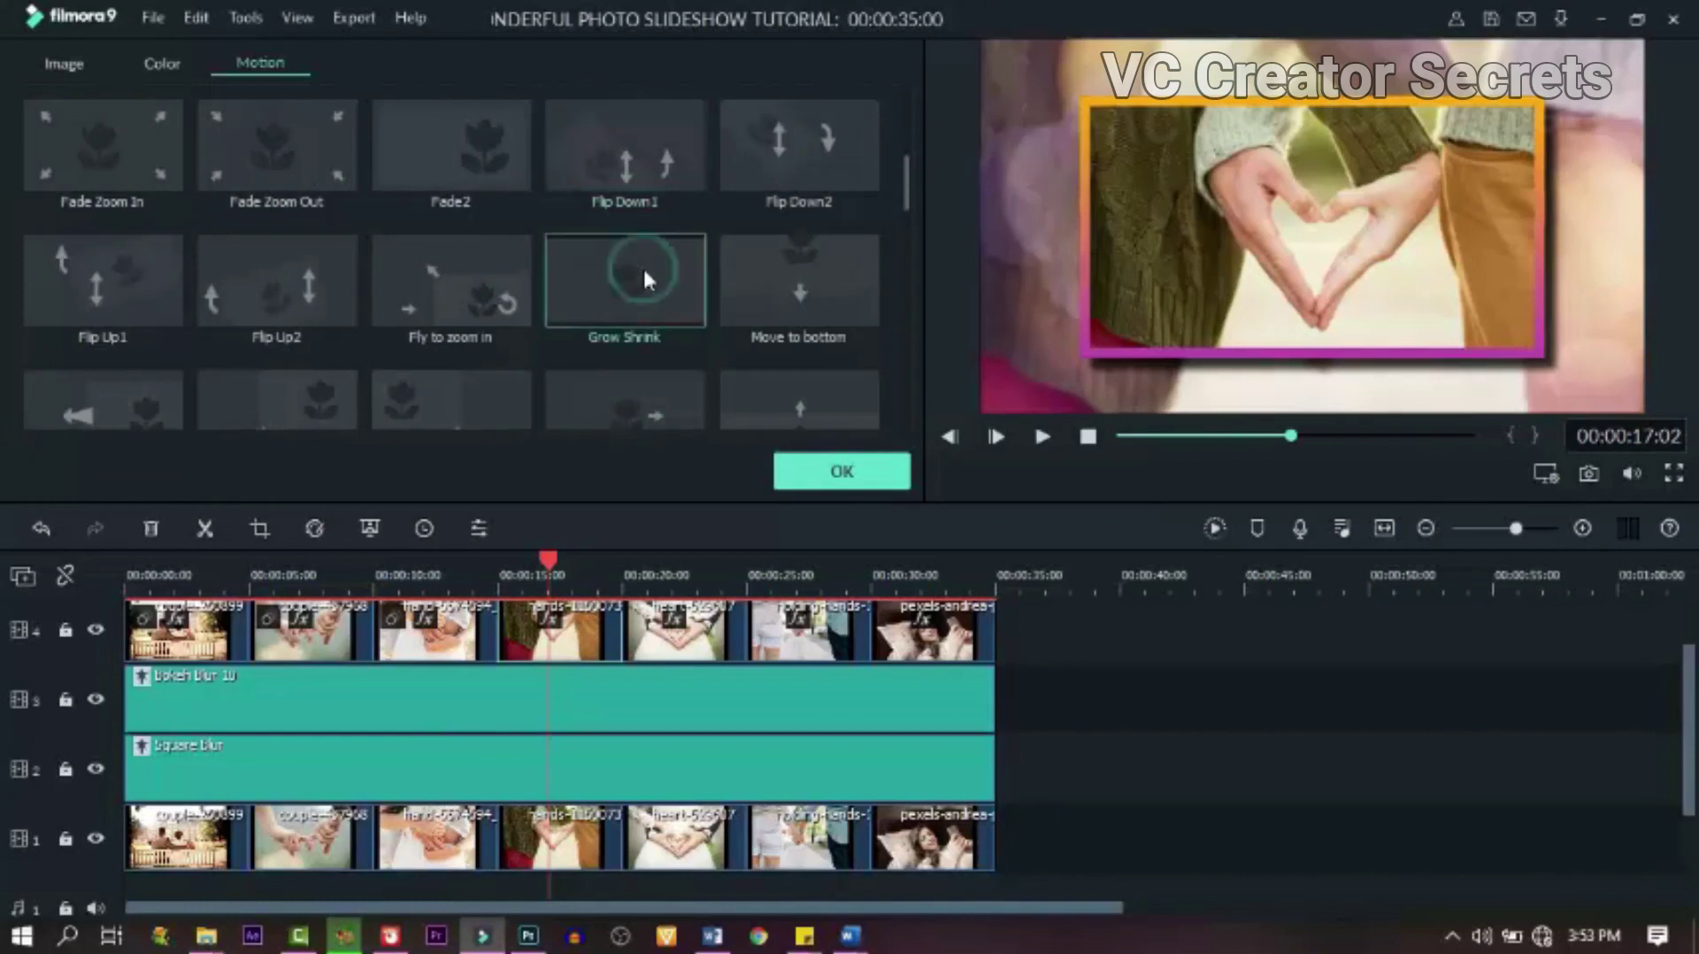
- Apply the Spin 2 motion effect to the heart-529607 clip on track 4
click(677, 574)
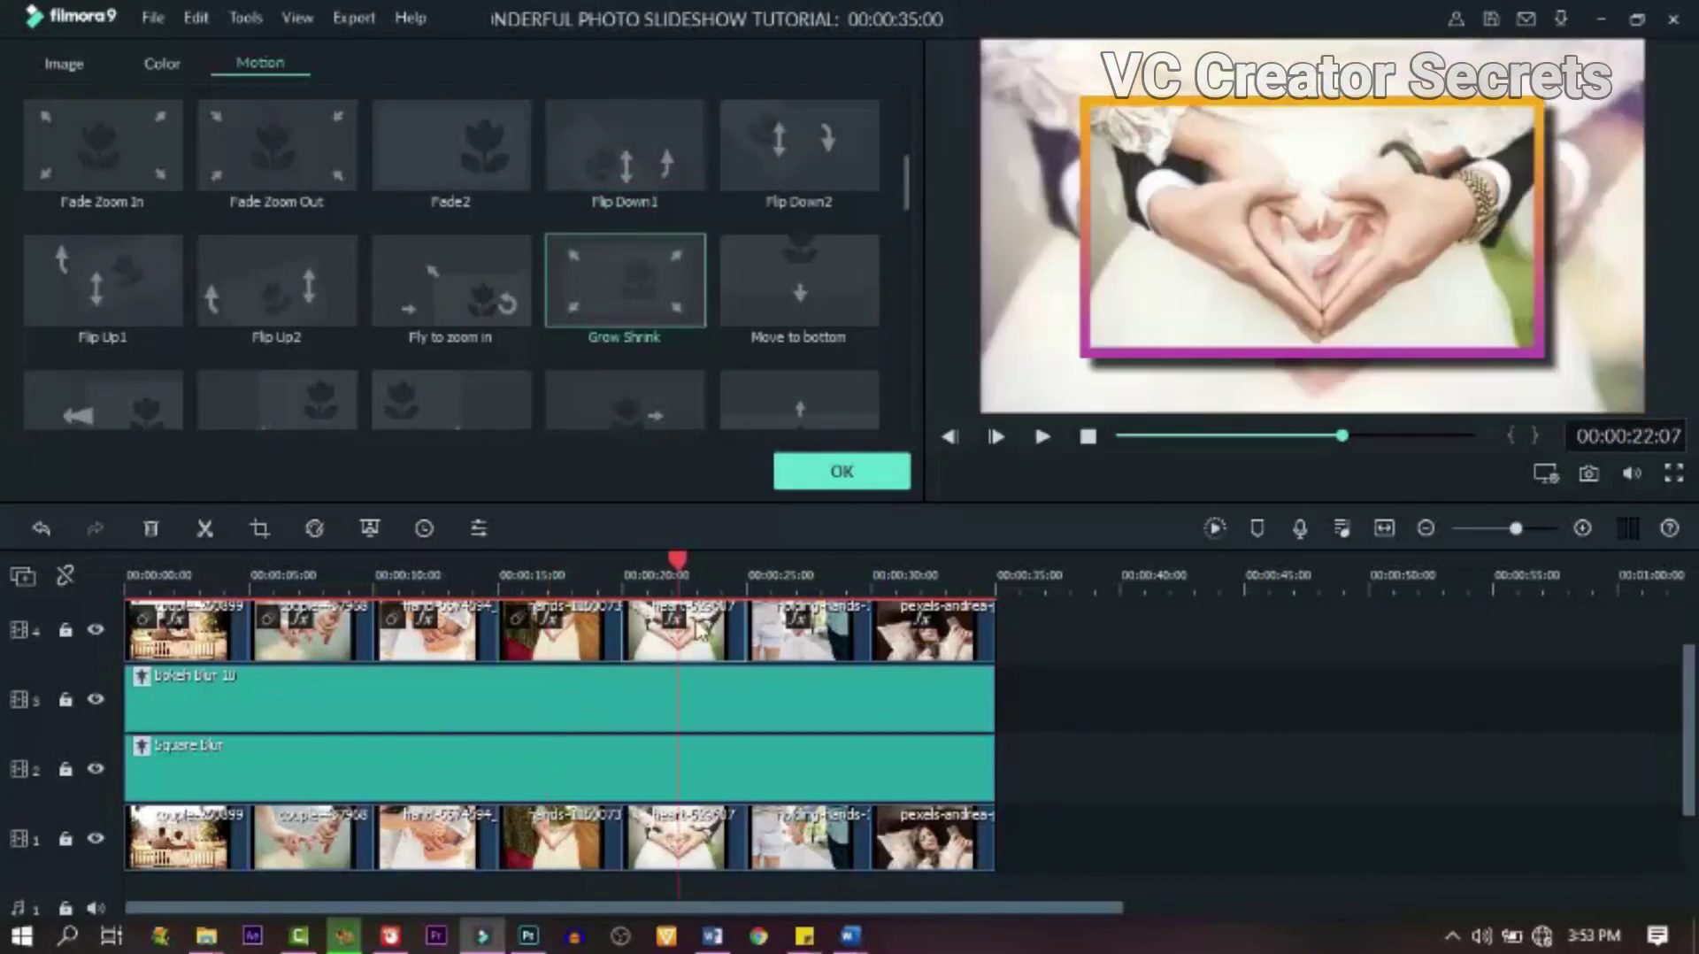
scroll(697, 629, up, 1)
scroll(656, 366, down, 1)
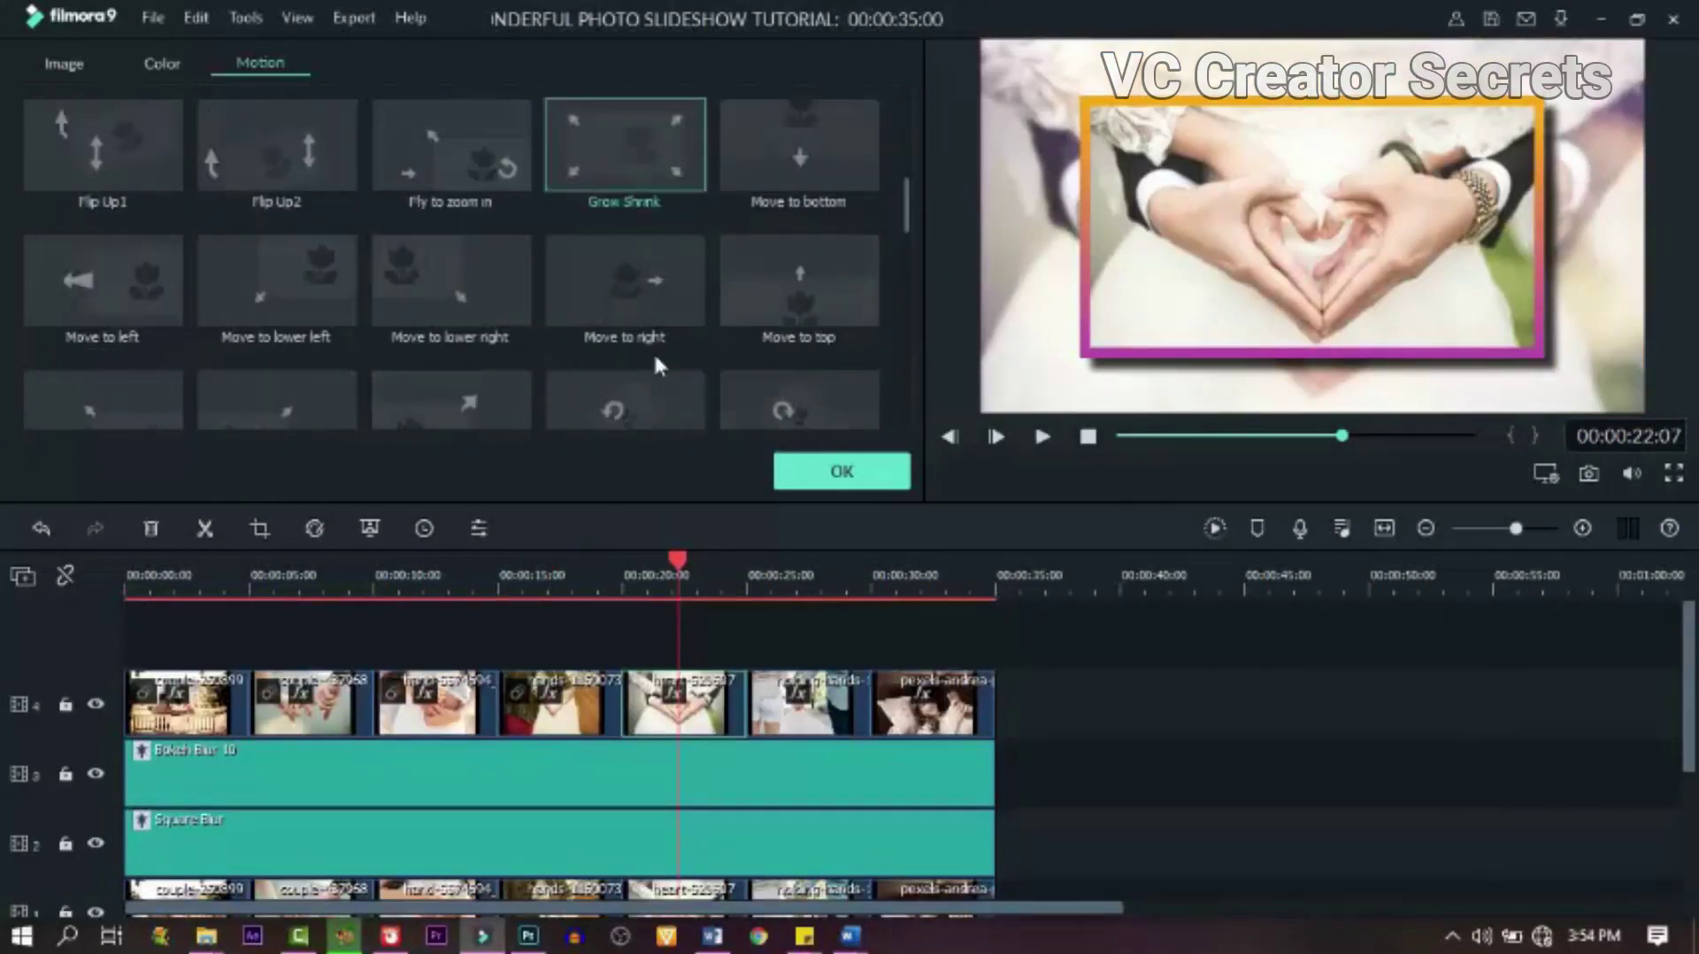
scroll(653, 353, down, 1)
scroll(652, 354, down, 1)
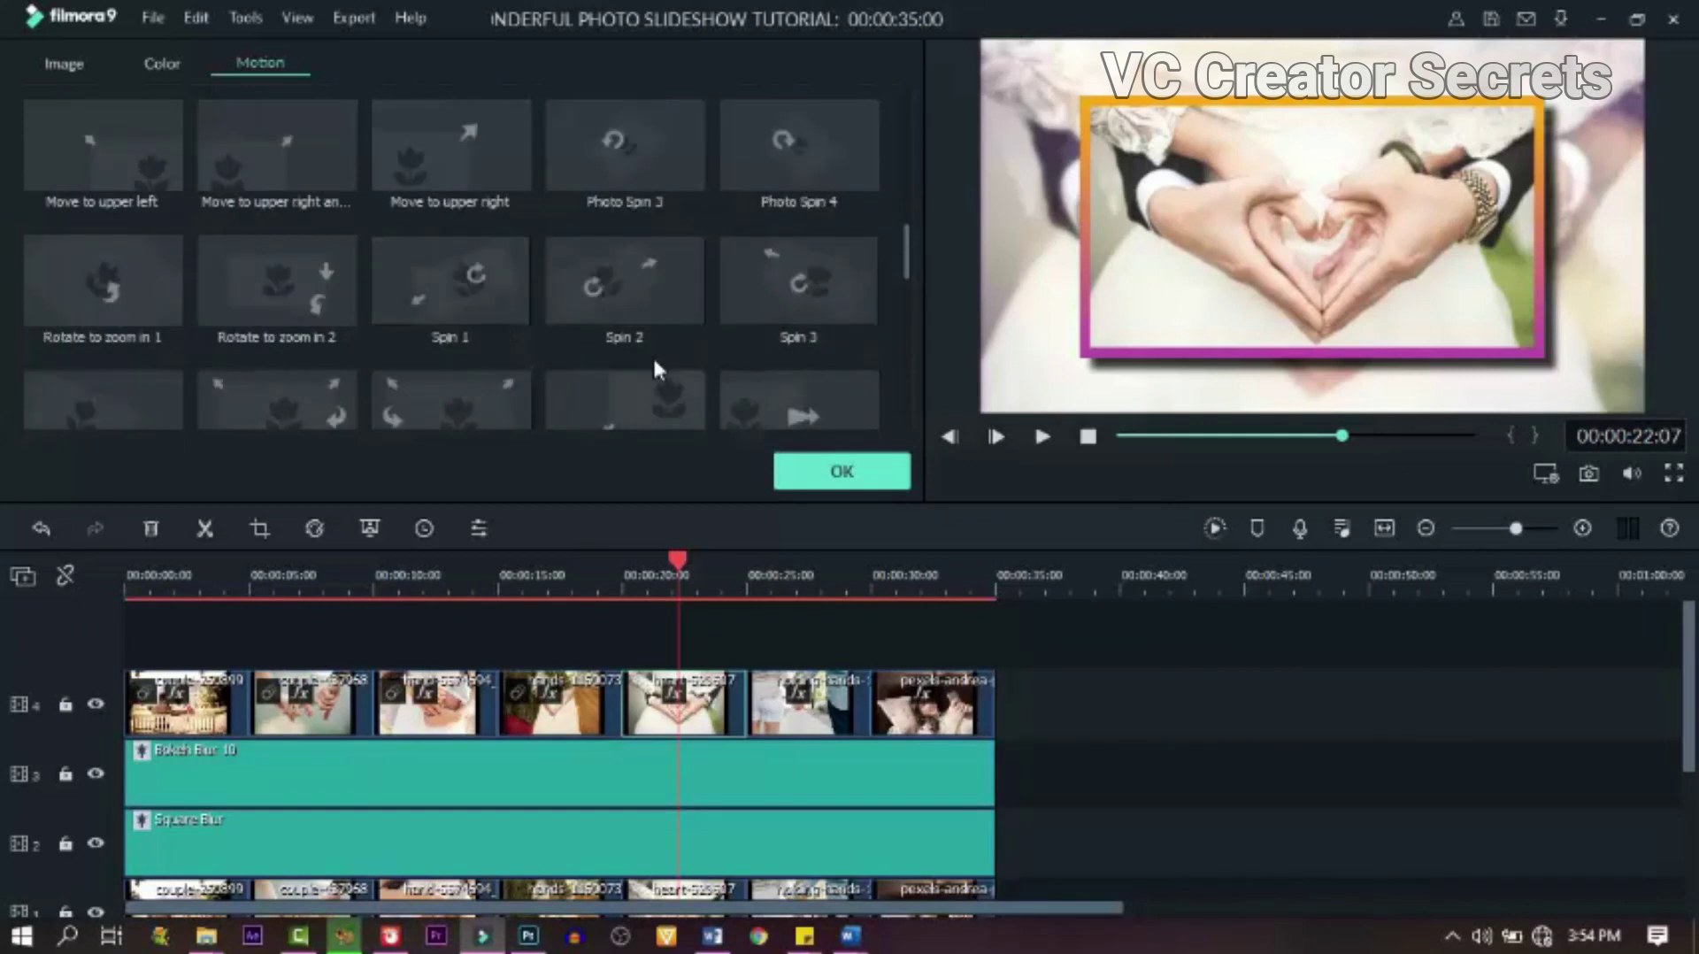
double_click(620, 292)
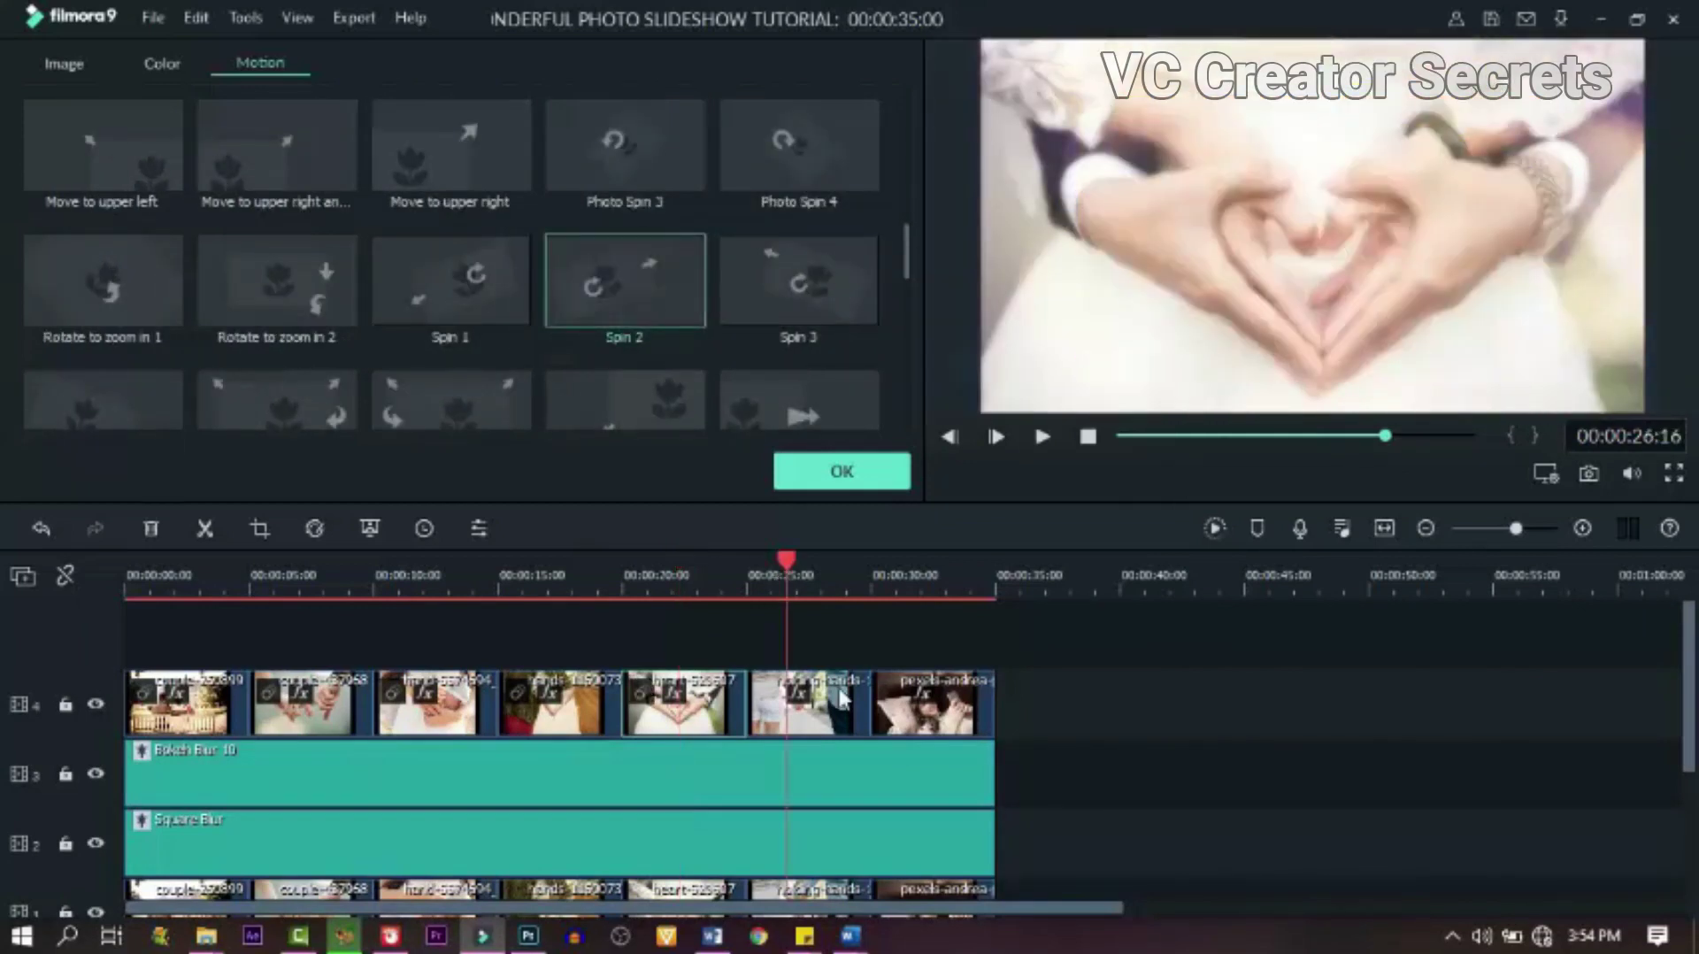
- Apply the Zoom in to the top motion to the holding-hands-1149411 clip and To the Right 1 to the last clip on track 4
scroll(596, 332, down, 3)
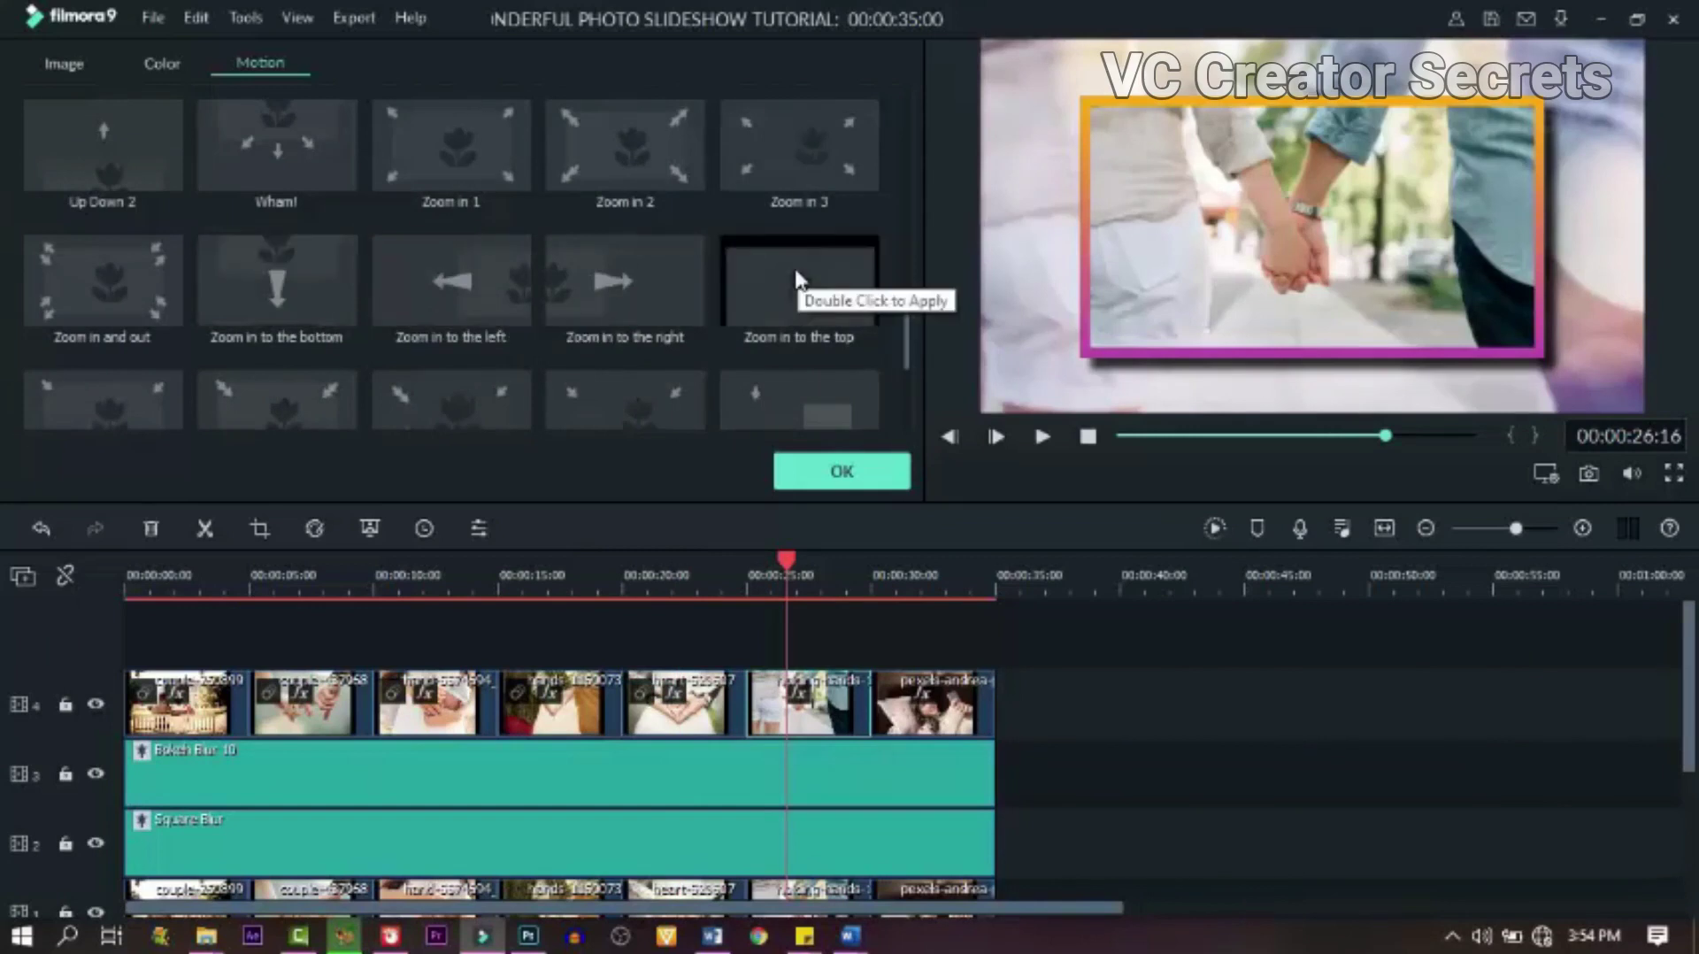
click(742, 290)
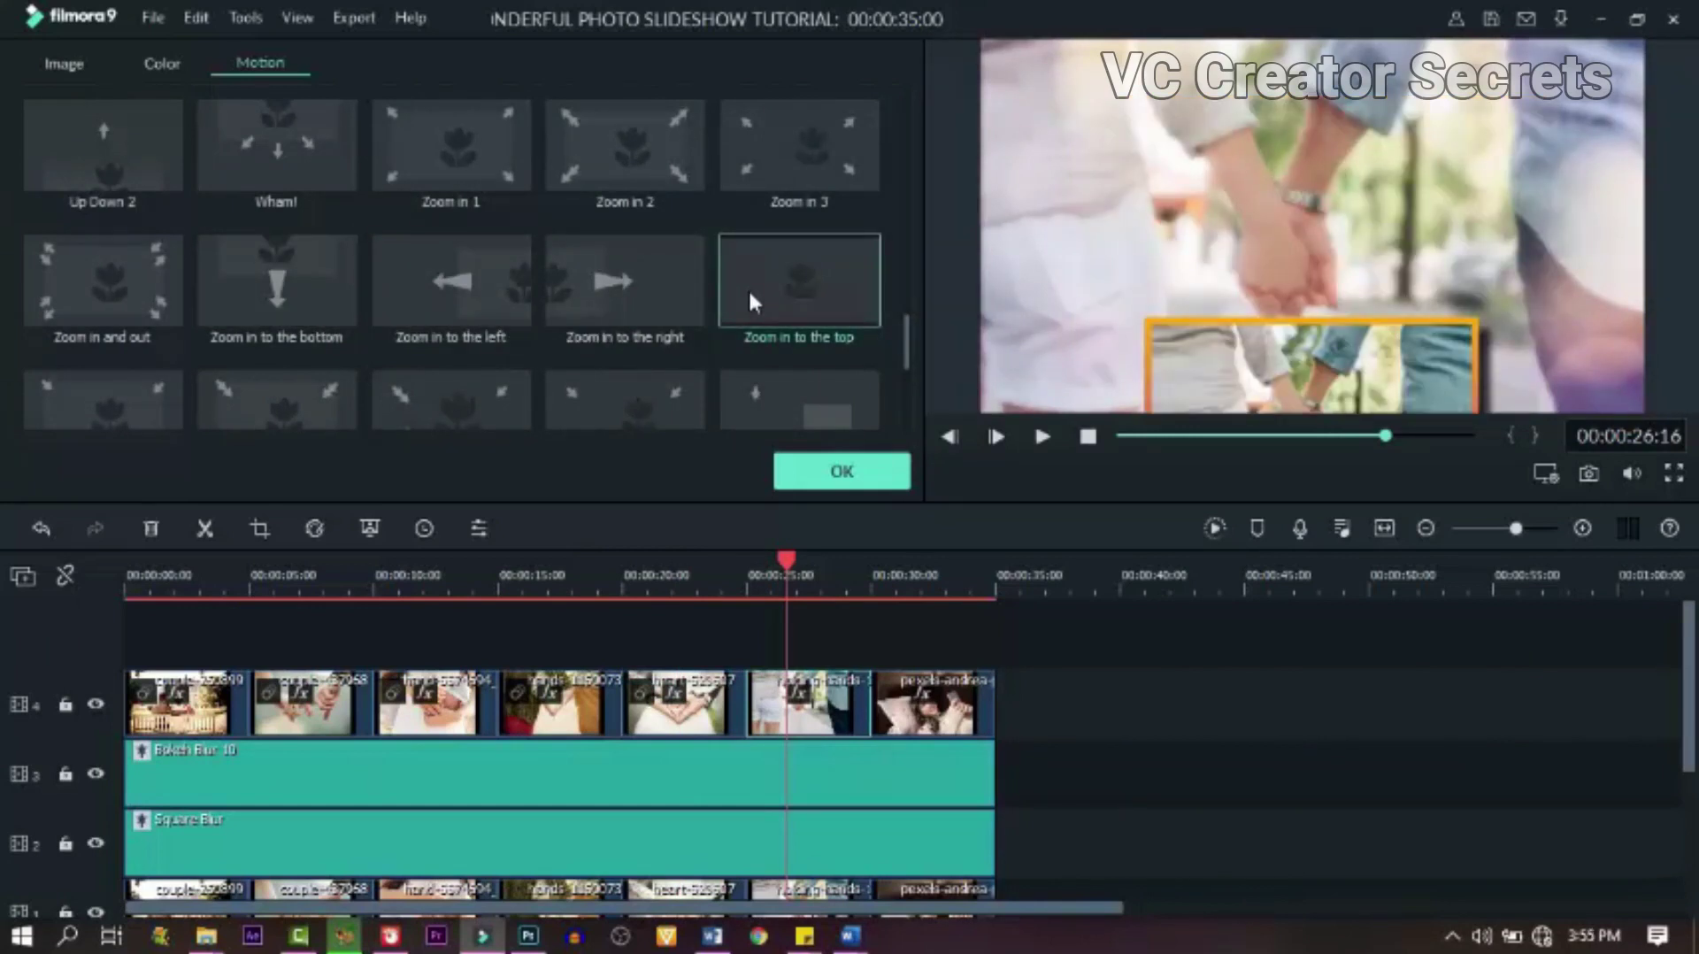
click(921, 568)
scroll(708, 331, down, 5)
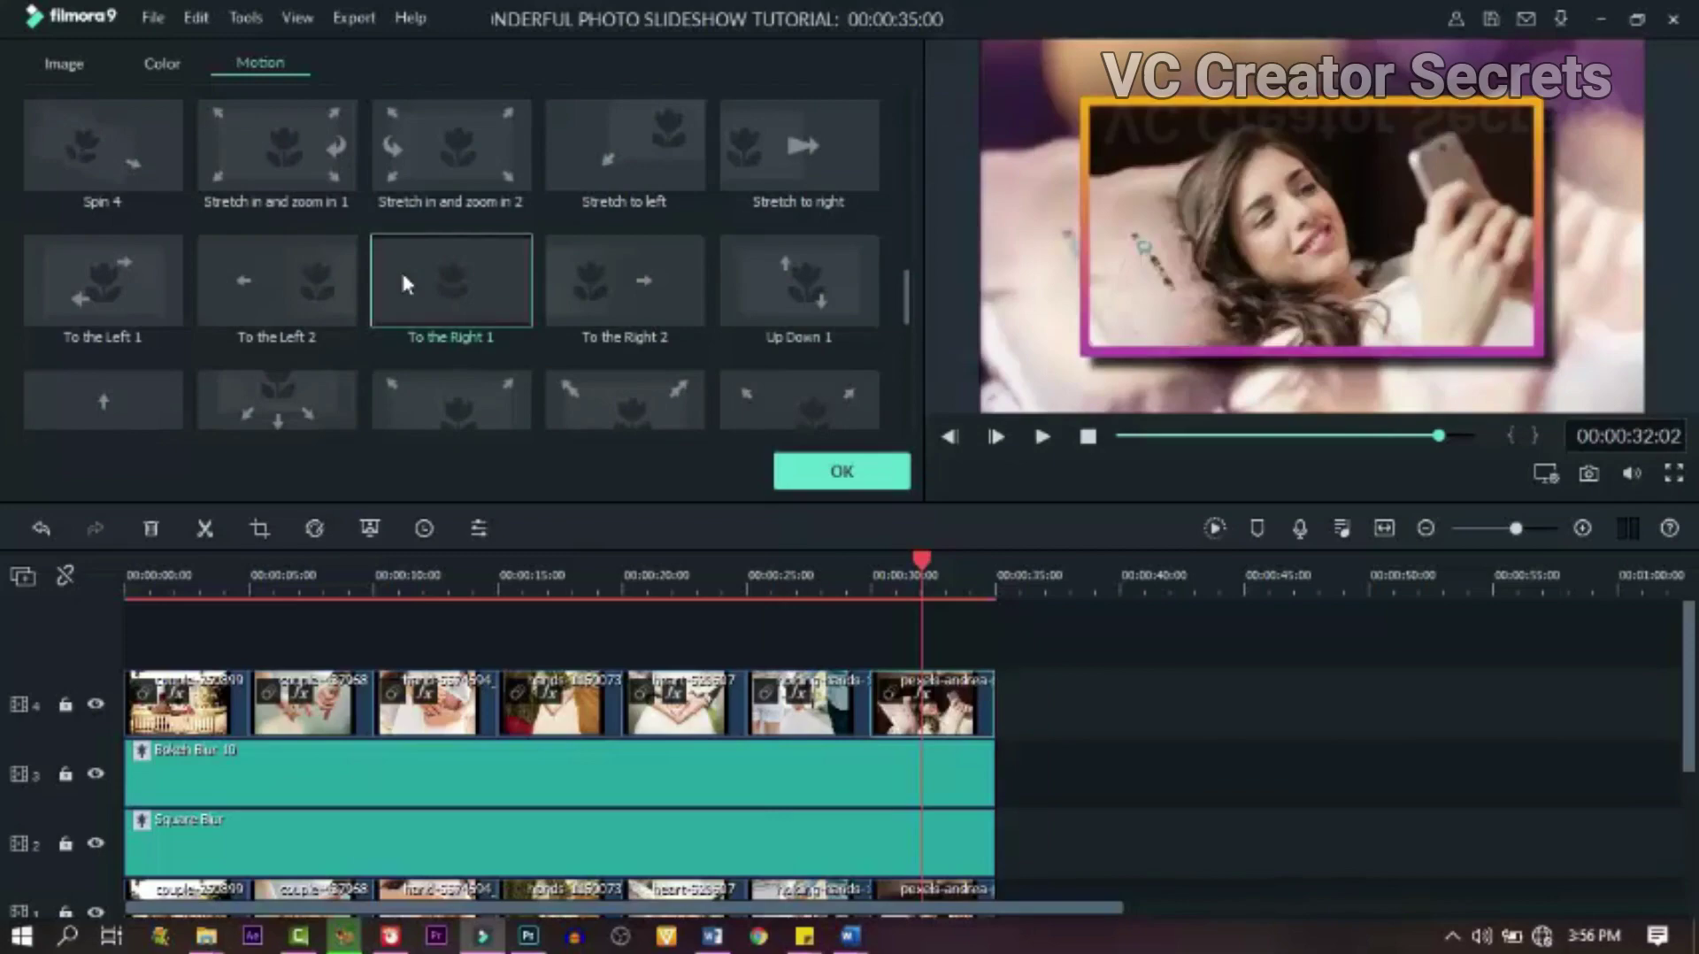
double_click(404, 281)
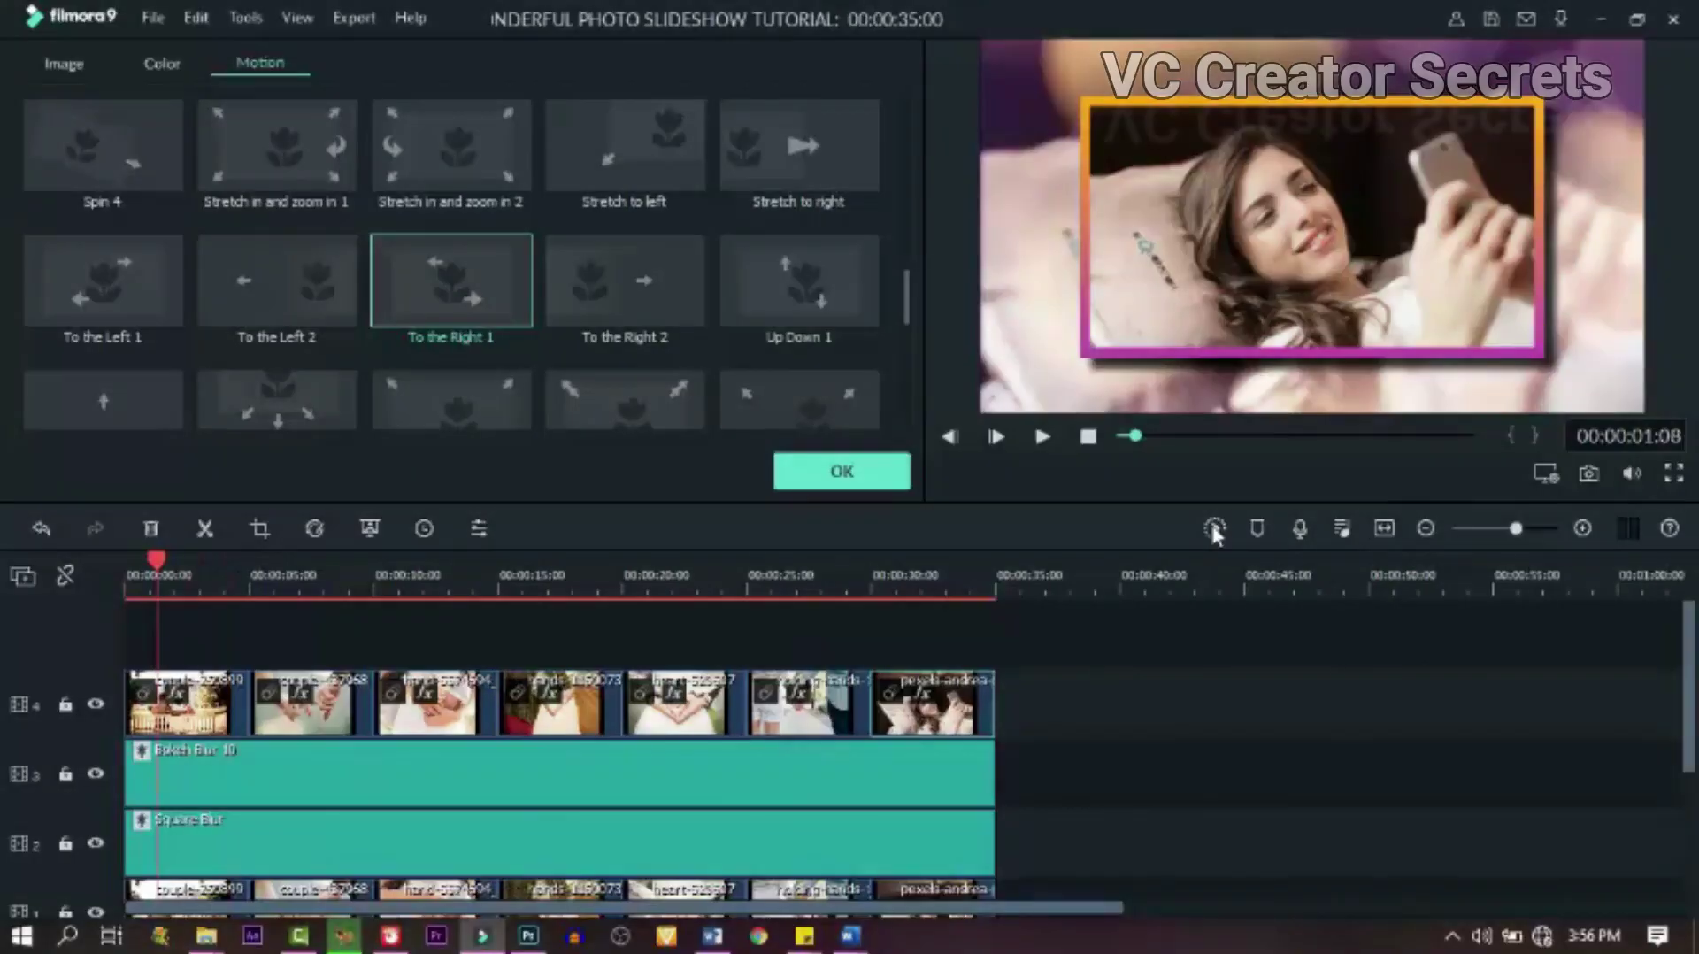
- Render the timeline preview of the whole slideshow
click(1214, 530)
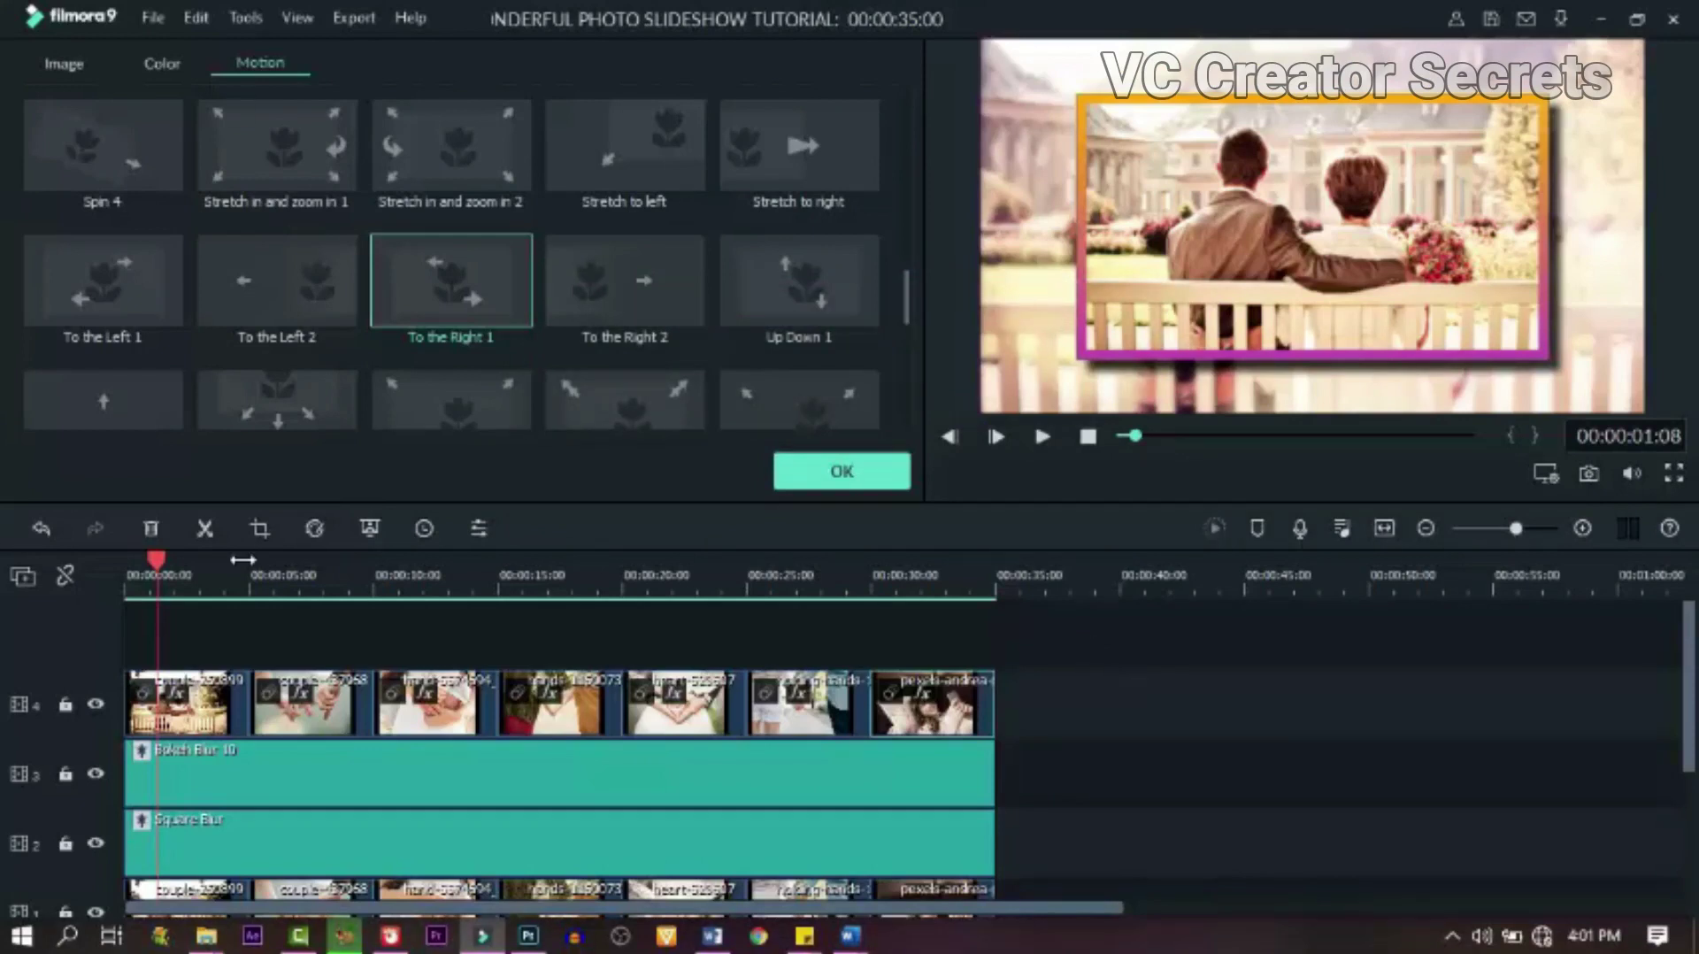
- Play the whole slideshow from the start to review the motion effects, and close the motion settings
drag(155, 559, 76, 566)
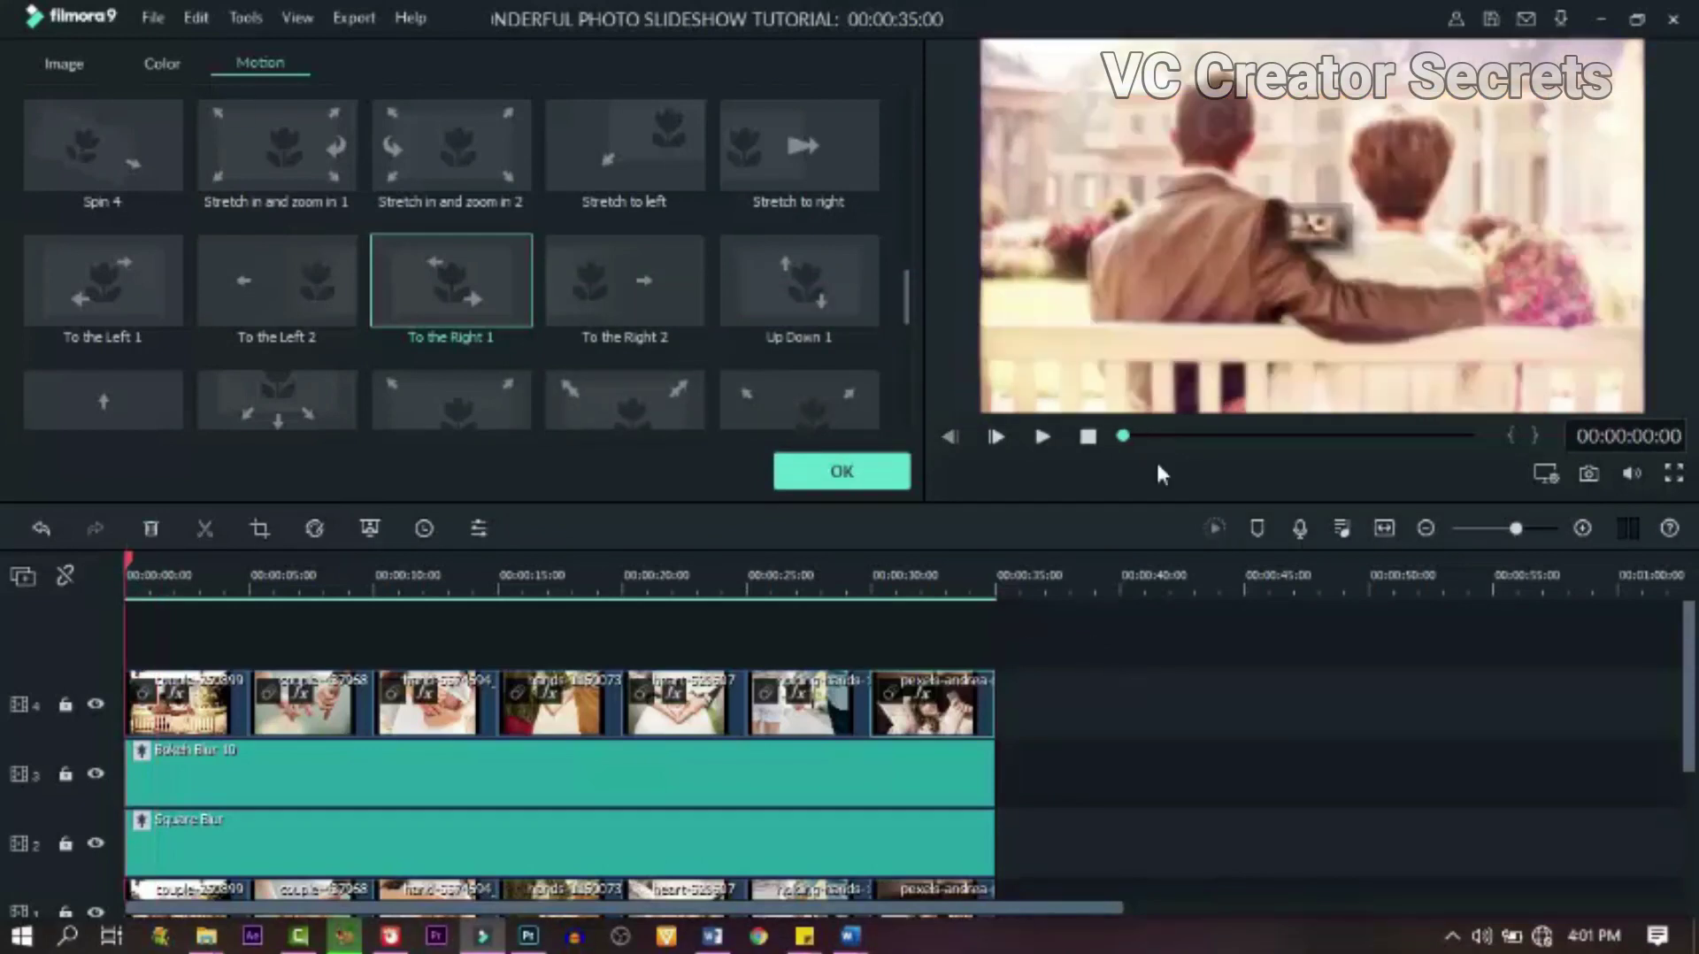
click(1042, 437)
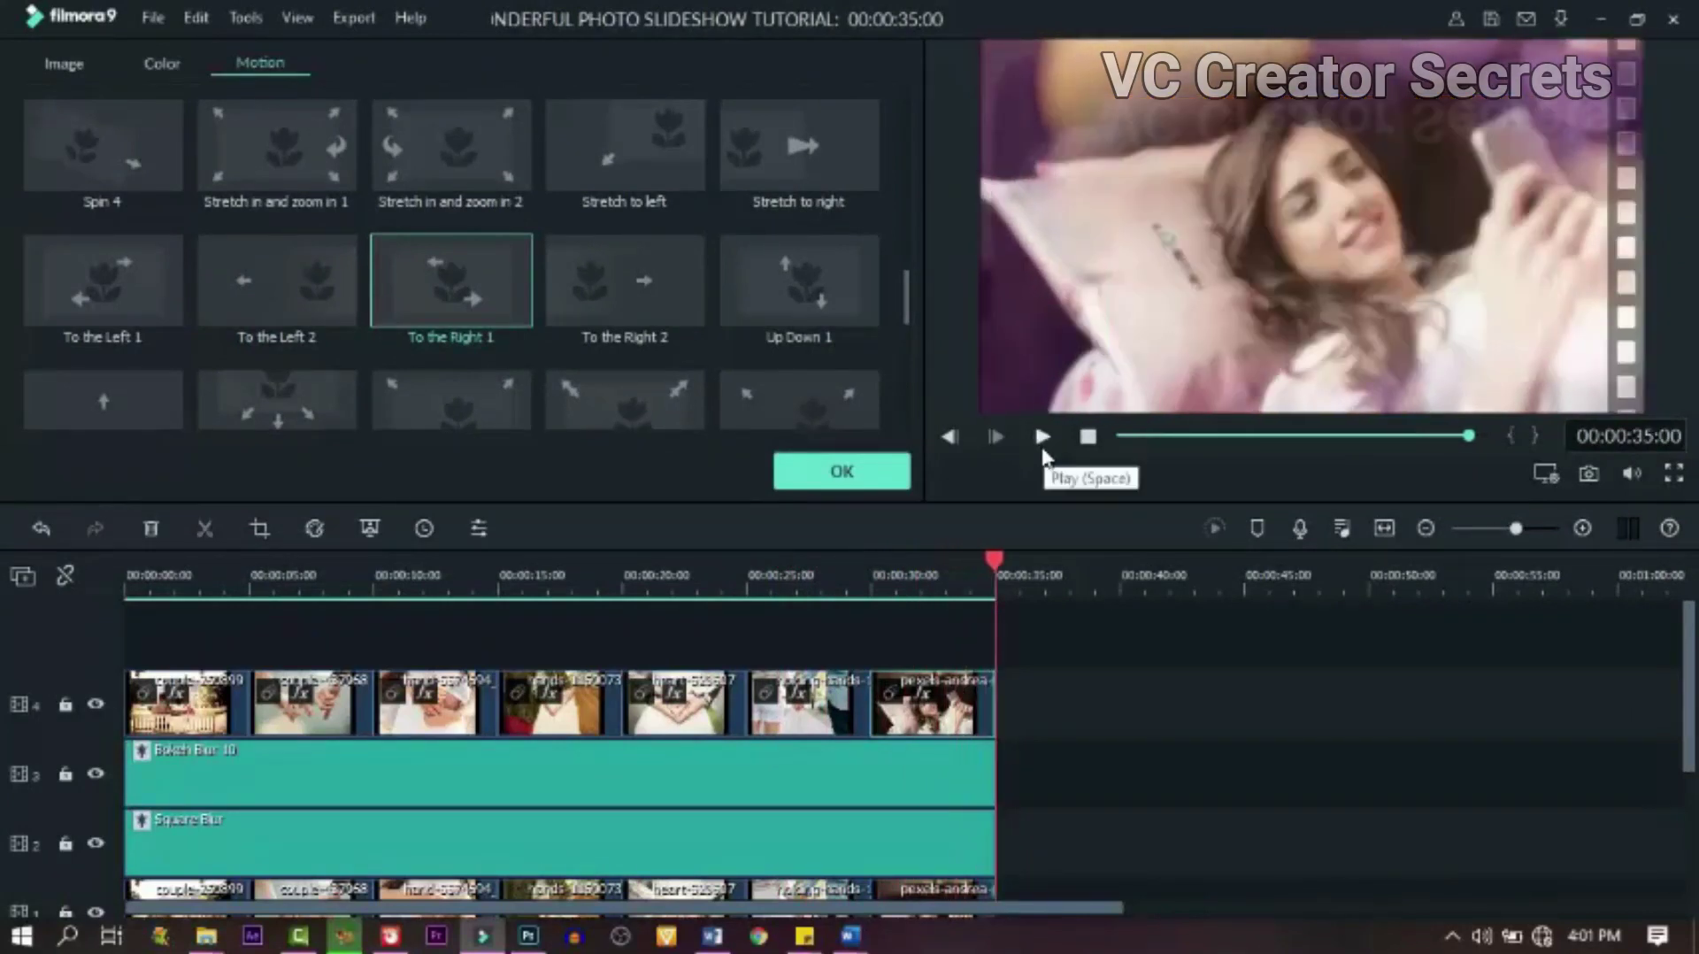
click(844, 472)
- Search My Music for AIR and preview the mixkit-air-woosh-1489 sound effect
scroll(1139, 750, down, 3)
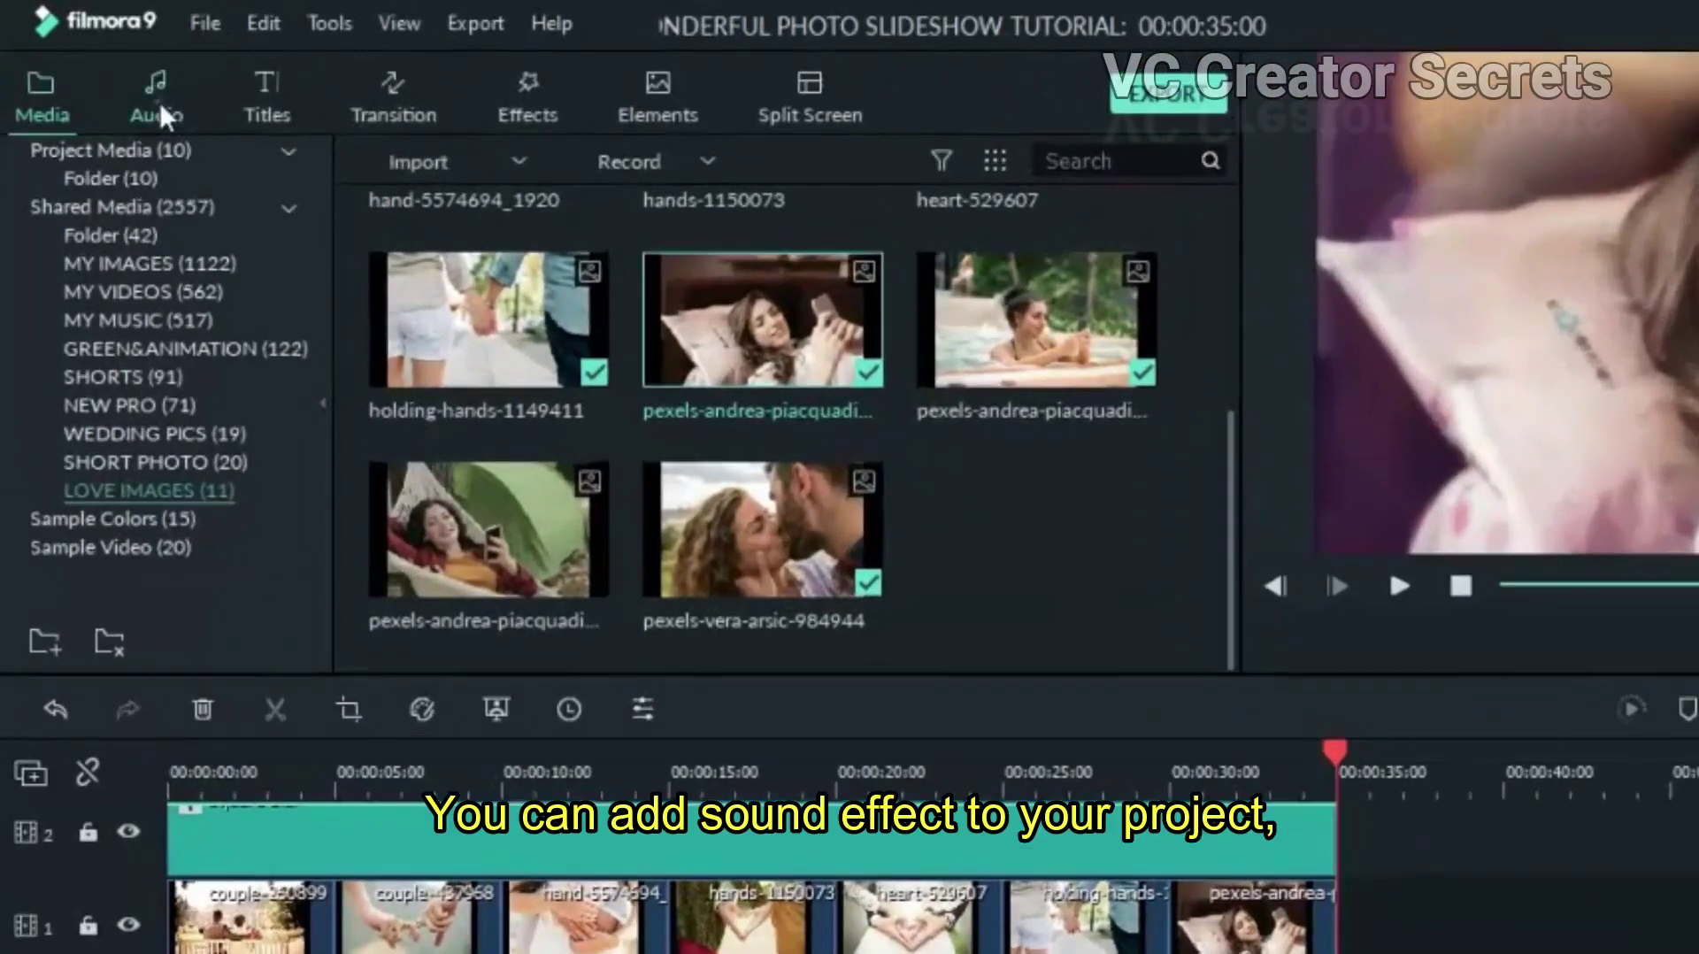
click(160, 103)
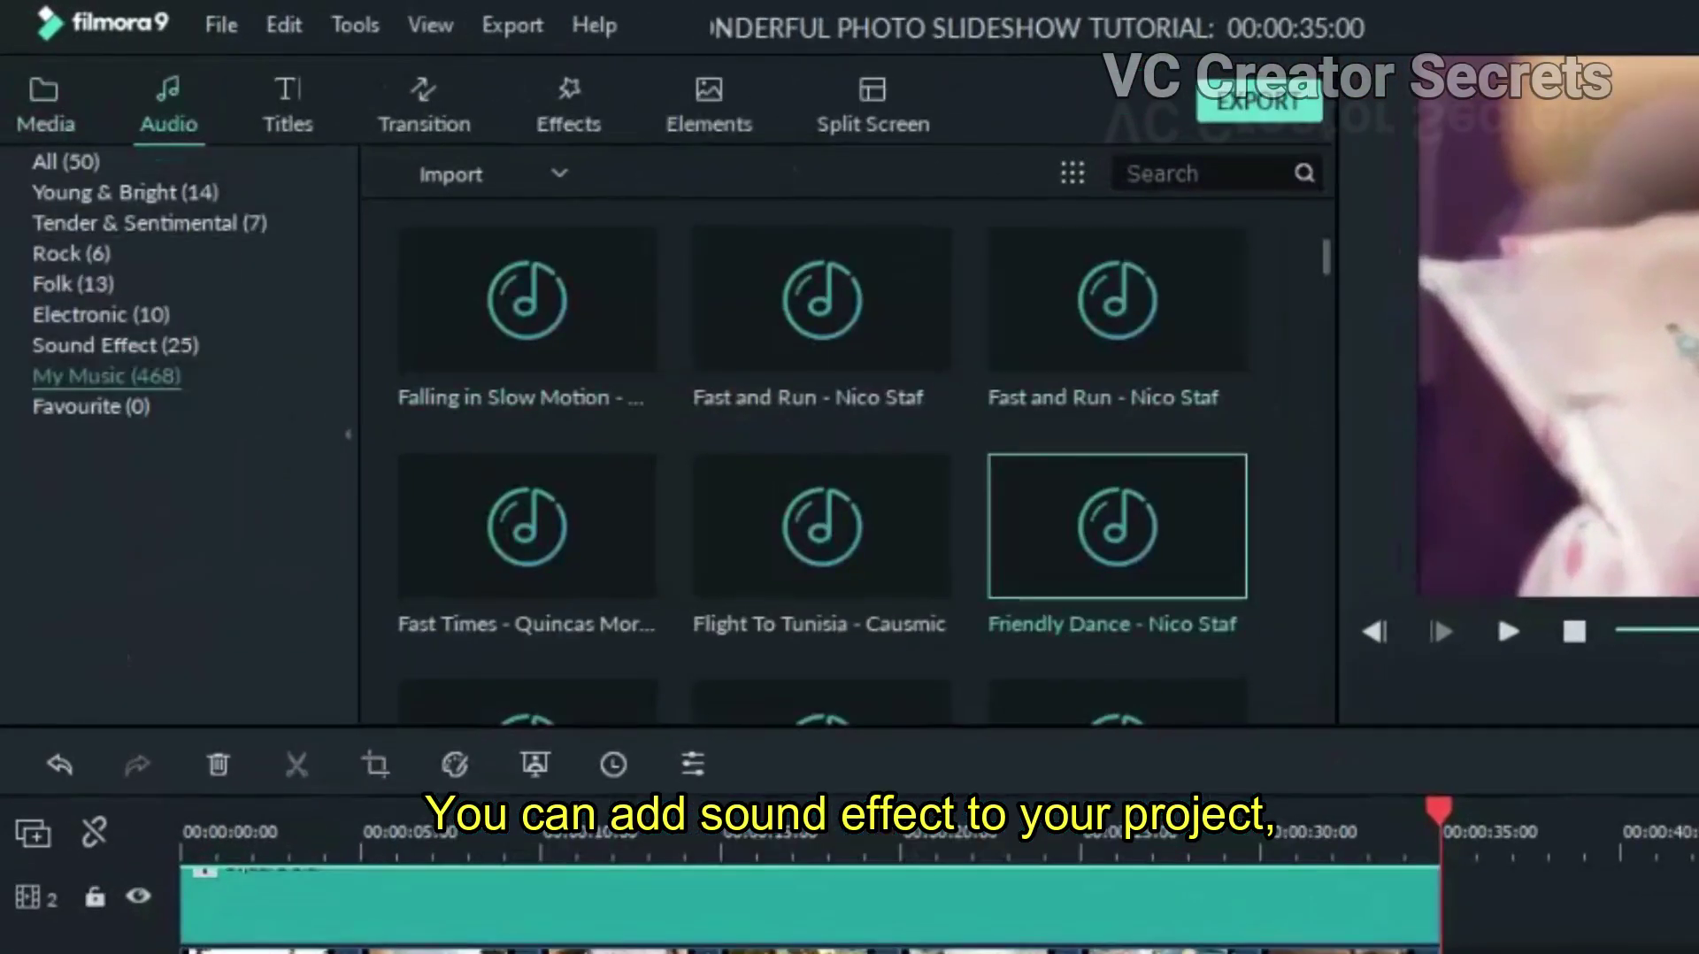
click(1081, 165)
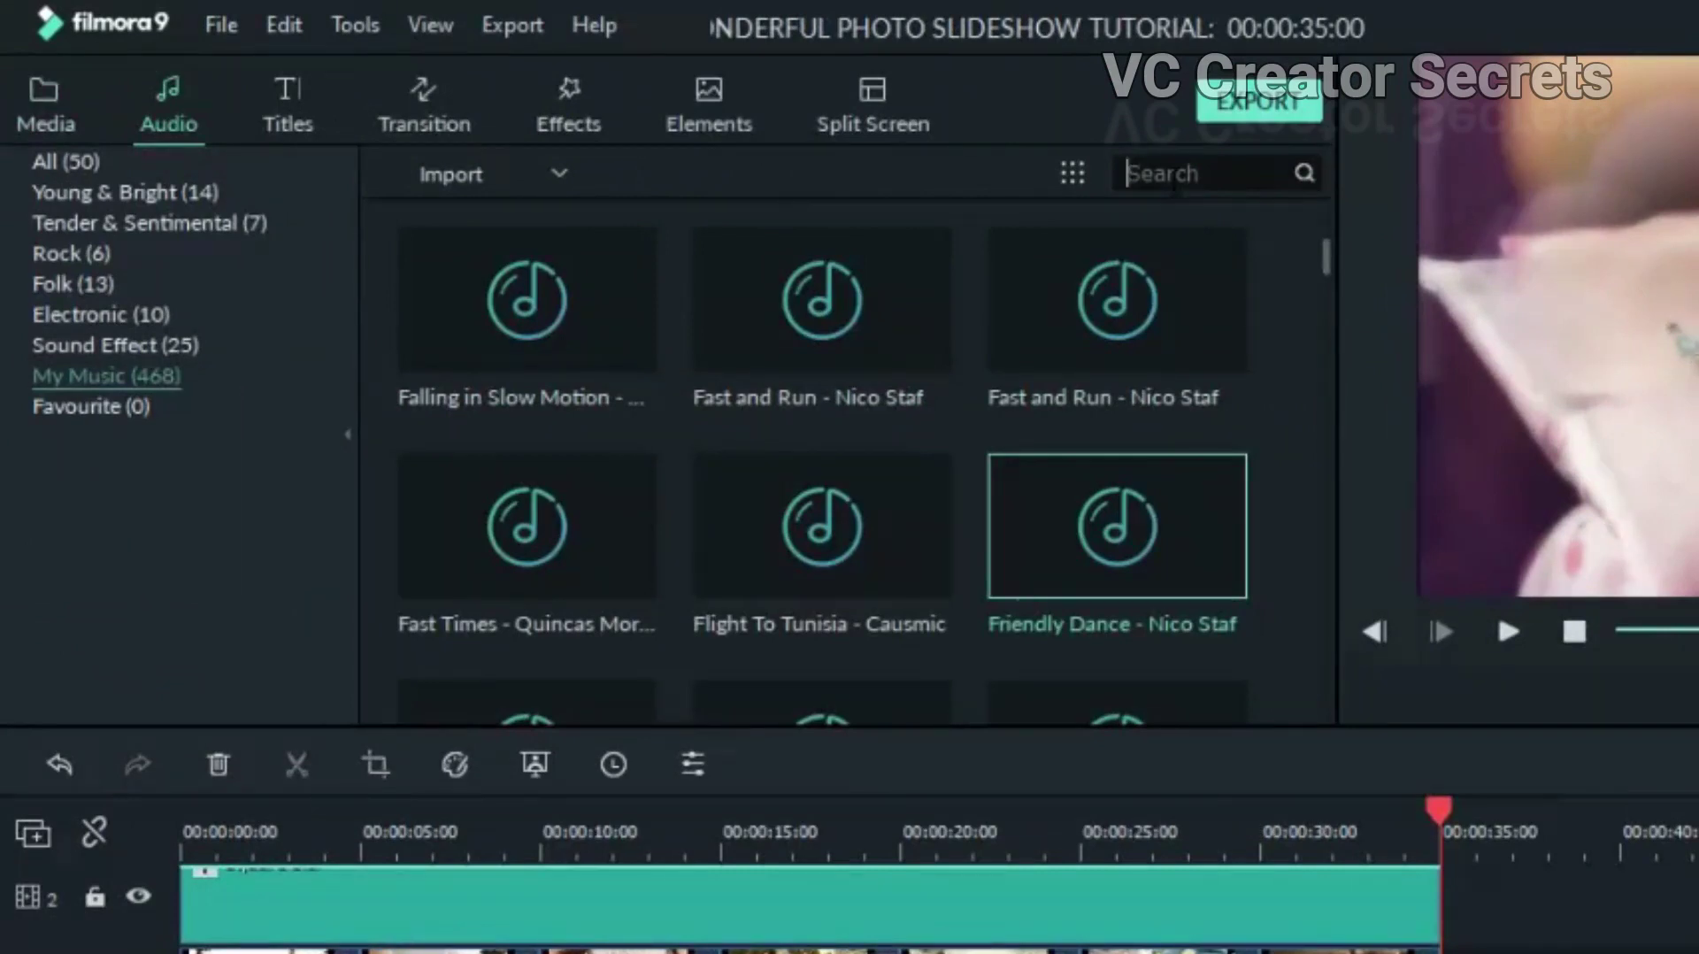
text(AIR)
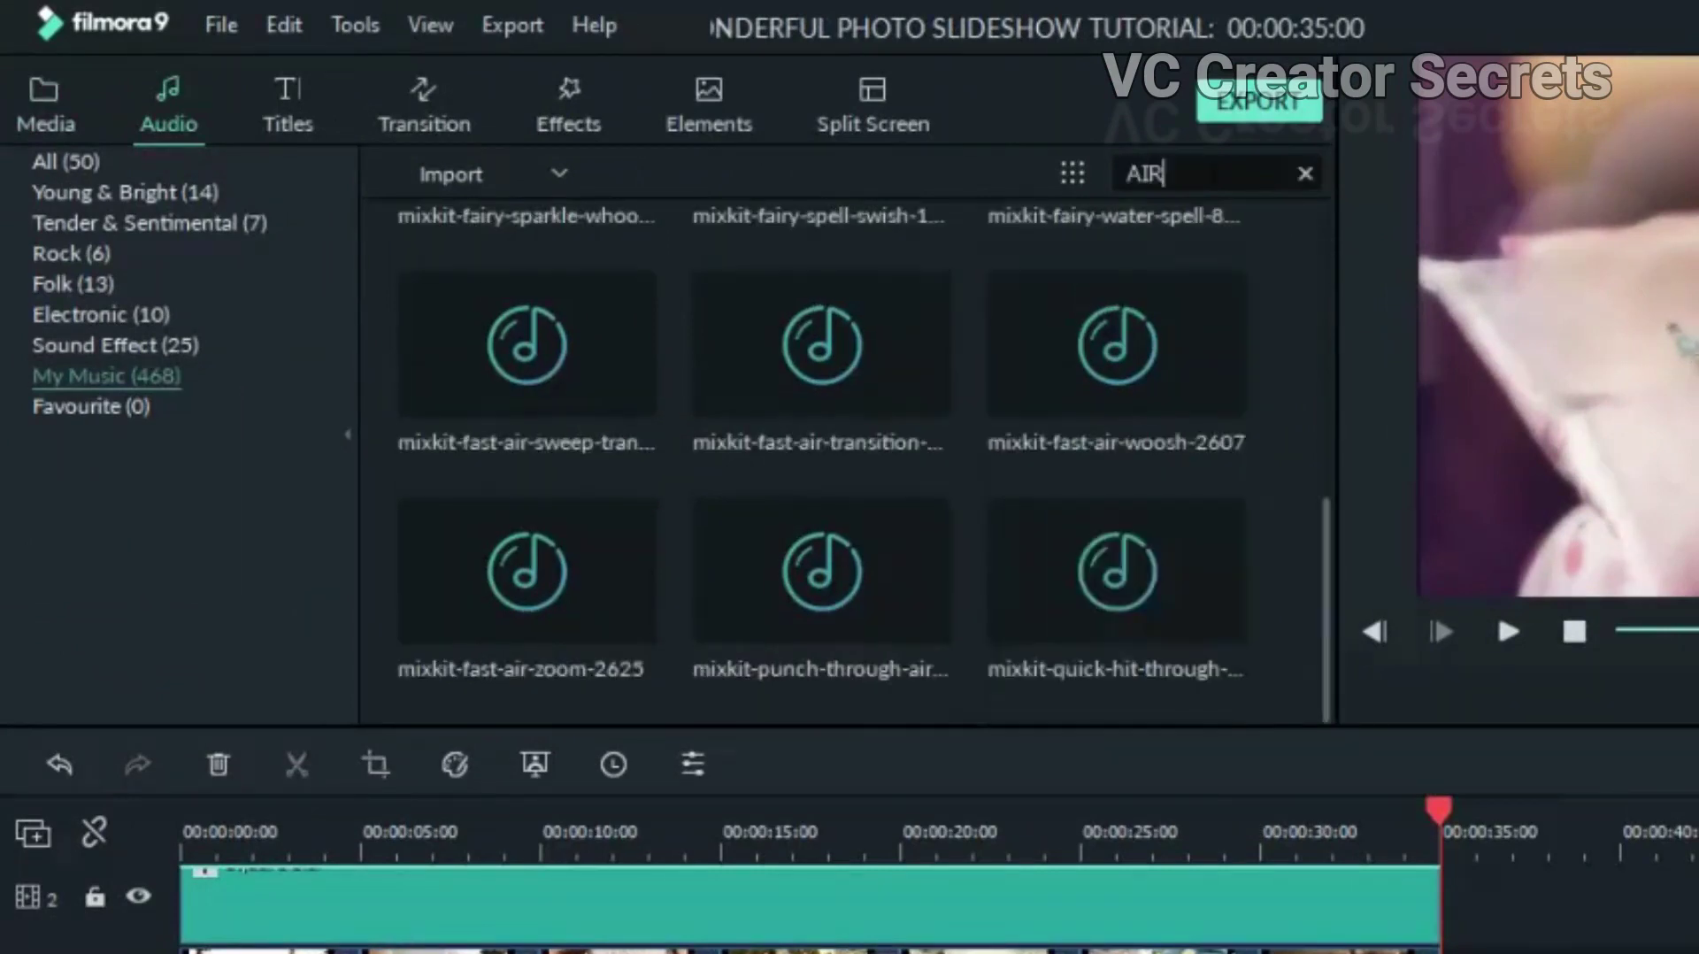
click(1200, 347)
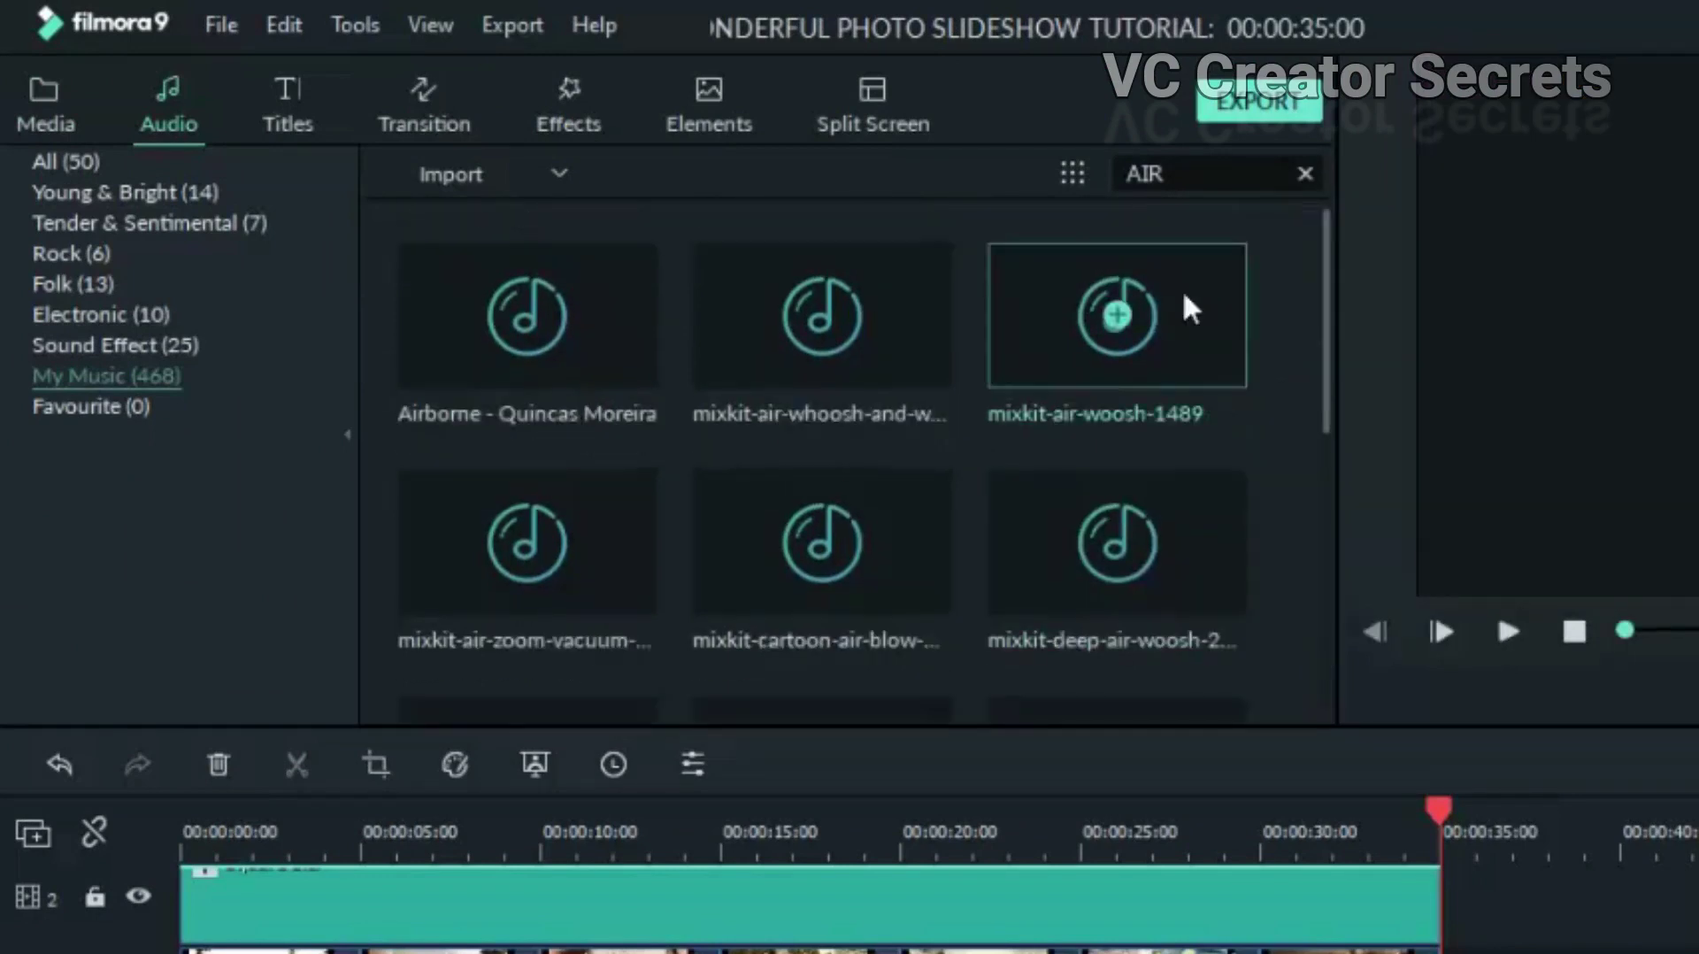
double_click(1168, 296)
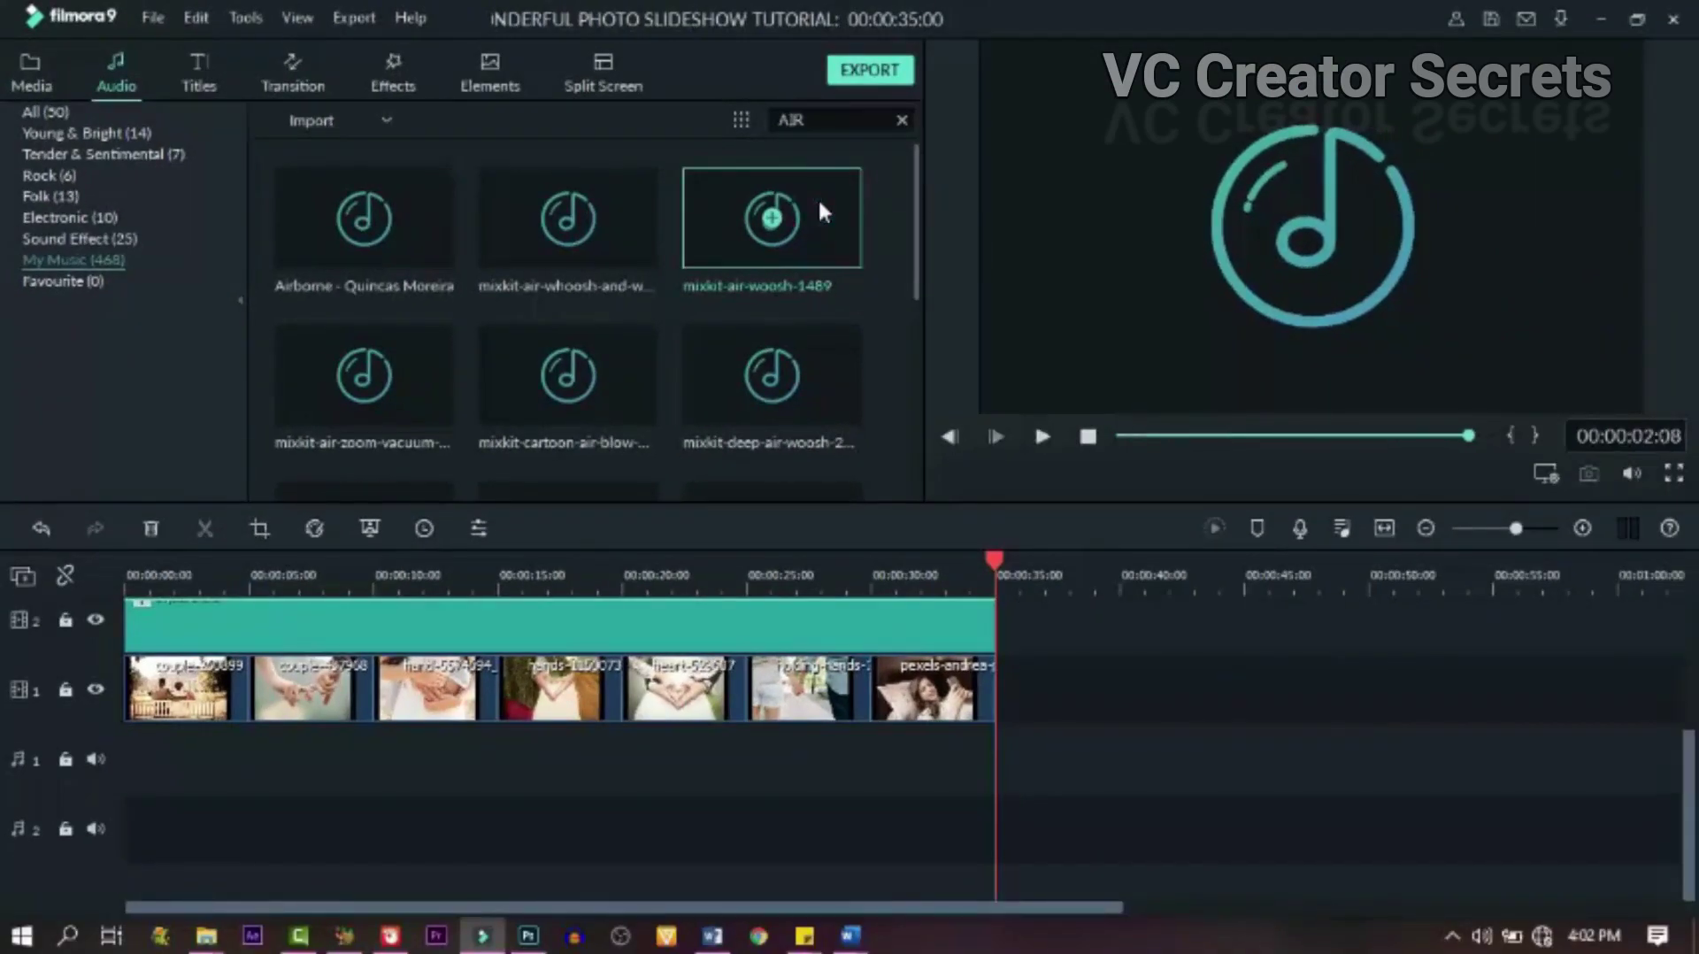
- Place mixkit-air-woosh-1489 on audio track 1 at the start of each image and at the slideshow's end, and play back the result
drag(817, 198, 239, 784)
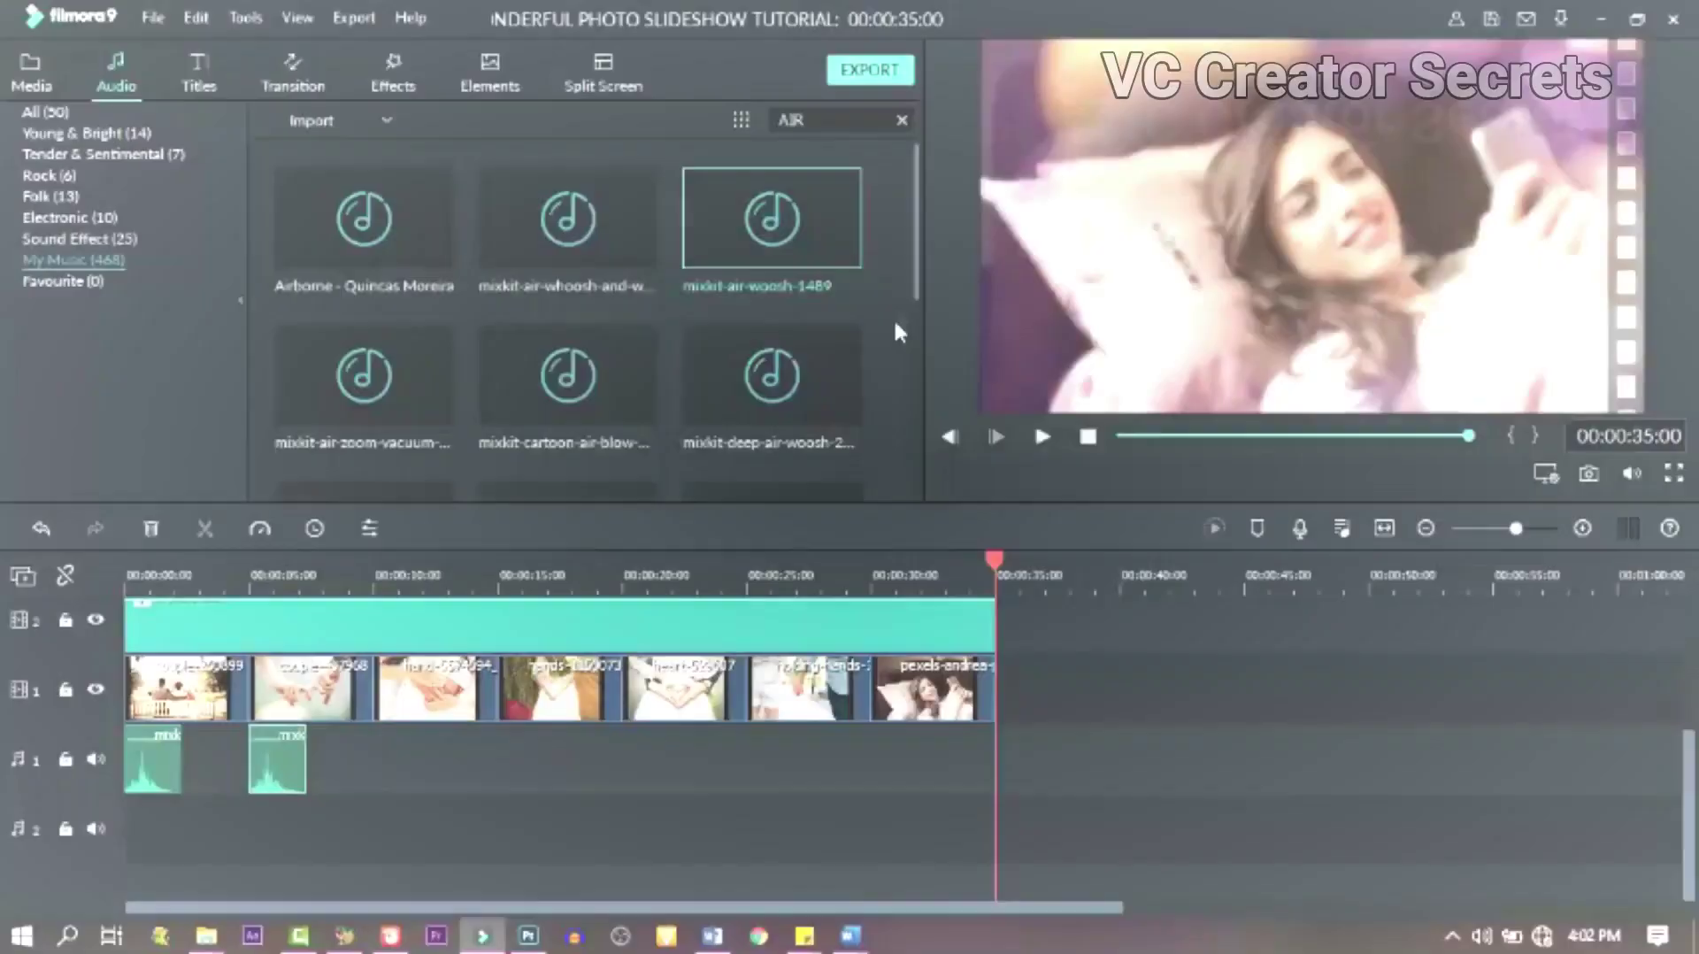
drag(535, 576, 390, 772)
drag(827, 228, 511, 774)
drag(771, 221, 613, 752)
drag(879, 270, 725, 737)
drag(772, 222, 975, 757)
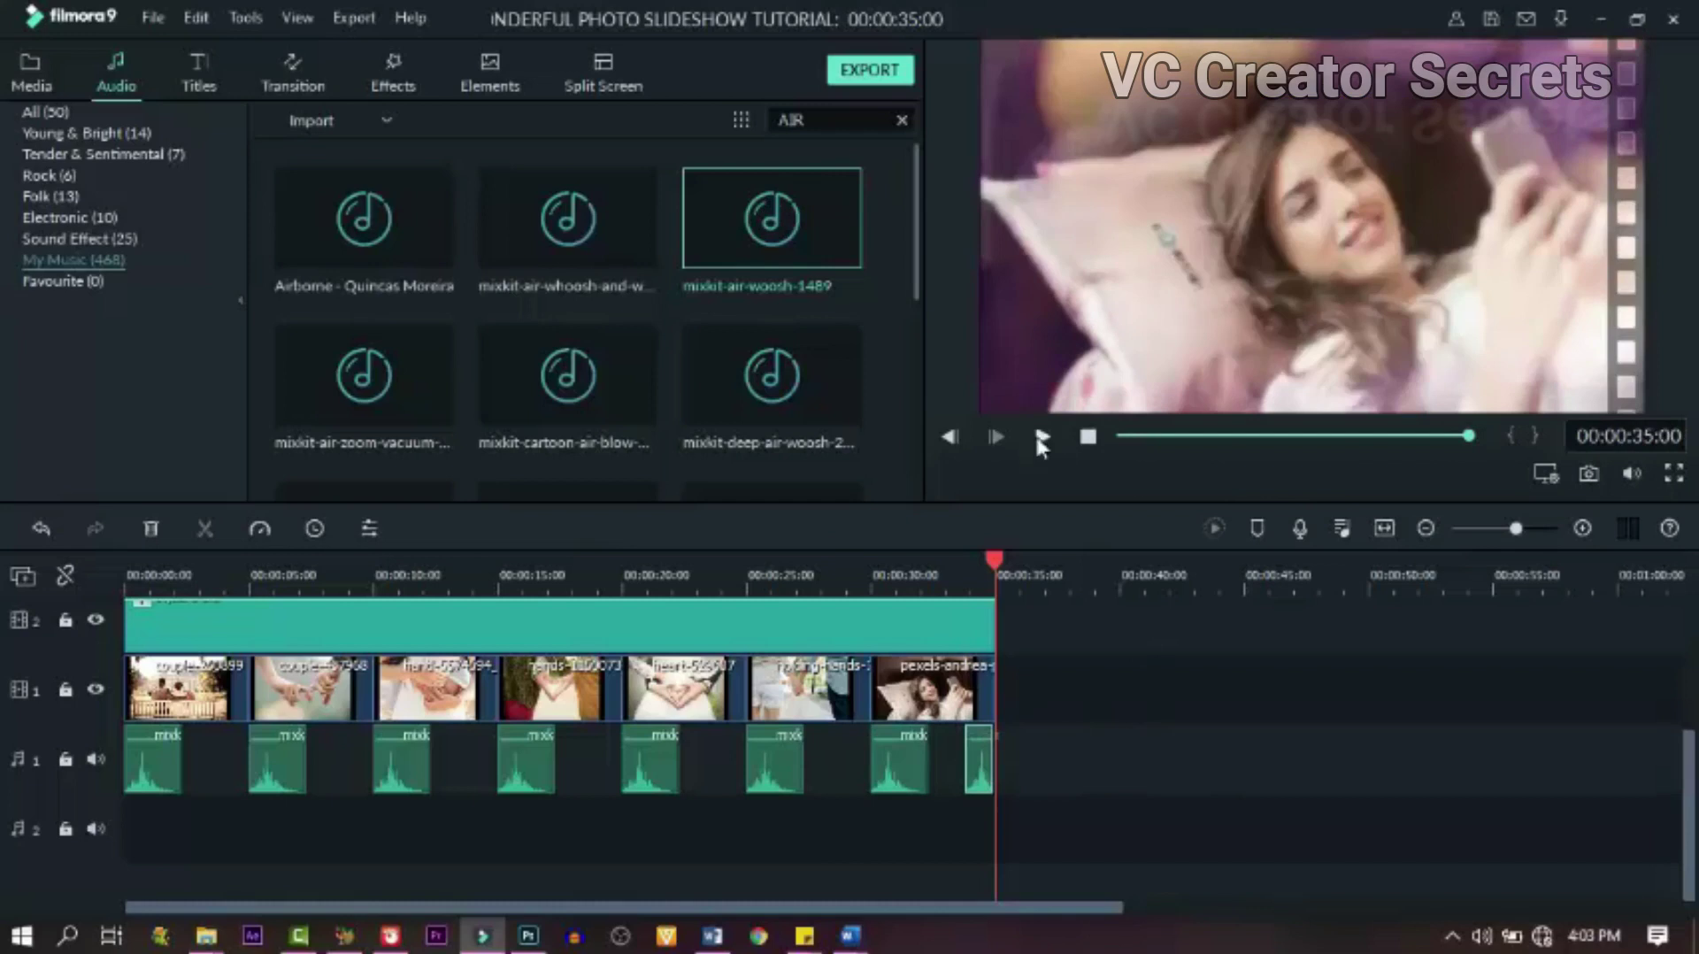
click(1042, 437)
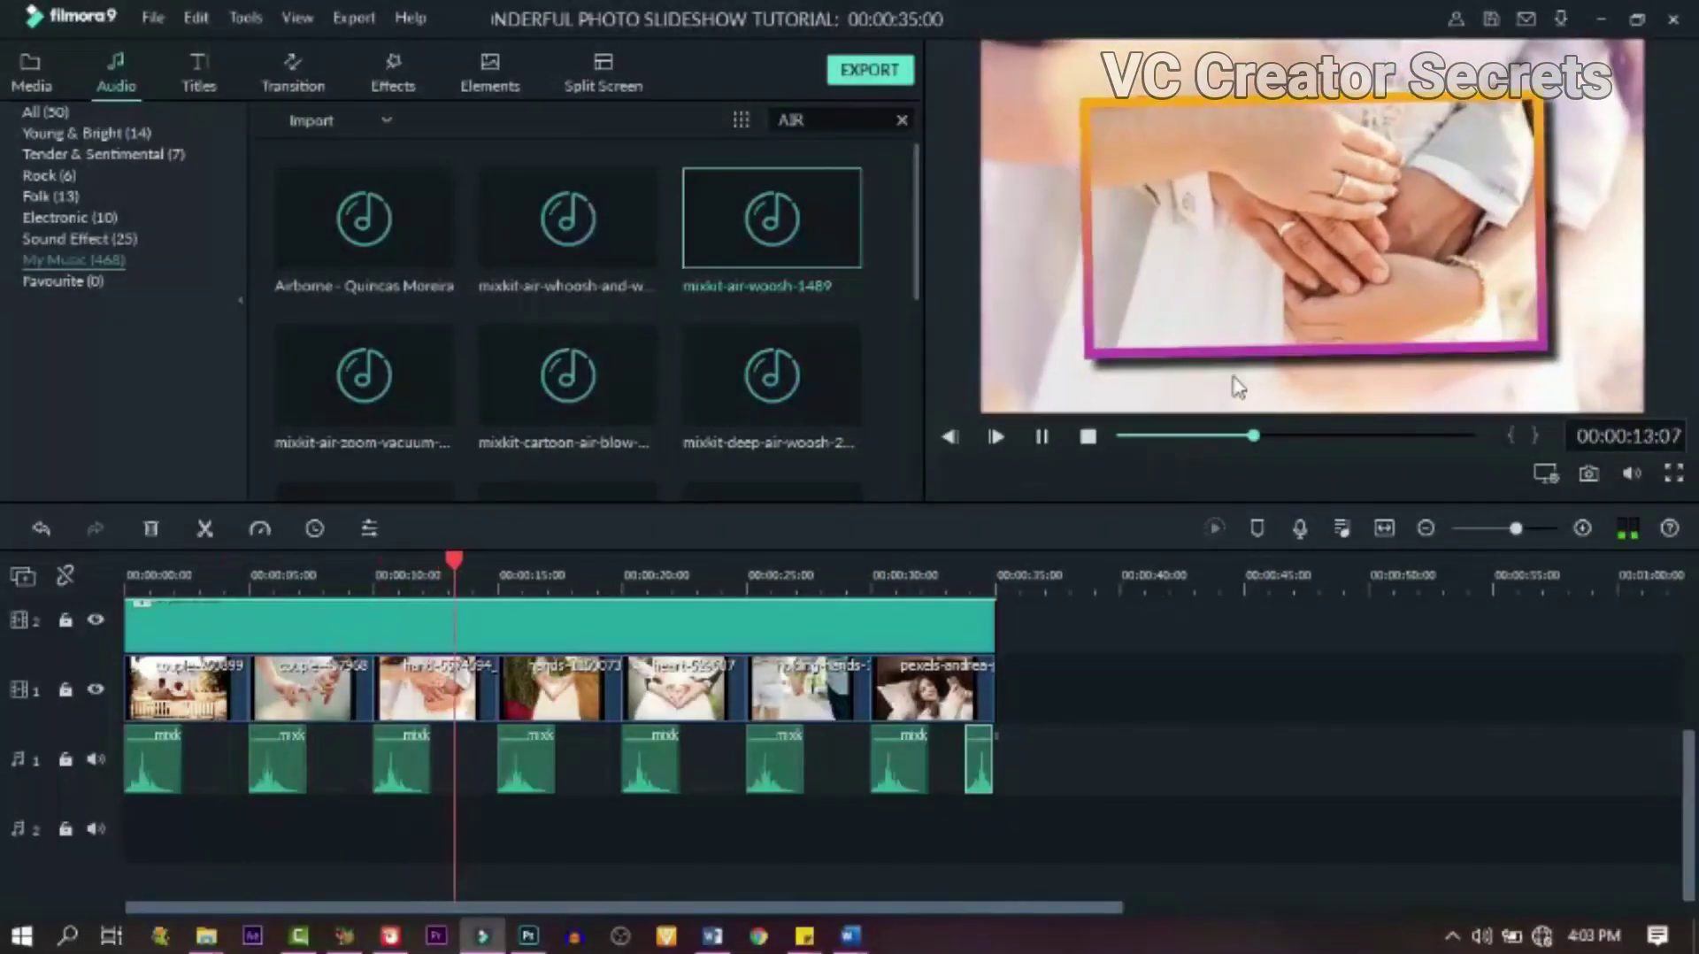
click(1041, 437)
- Clear the audio search, preview several My Music tracks, and add Cat Shat in the Box to audio track 2 from the slideshow's start
click(906, 123)
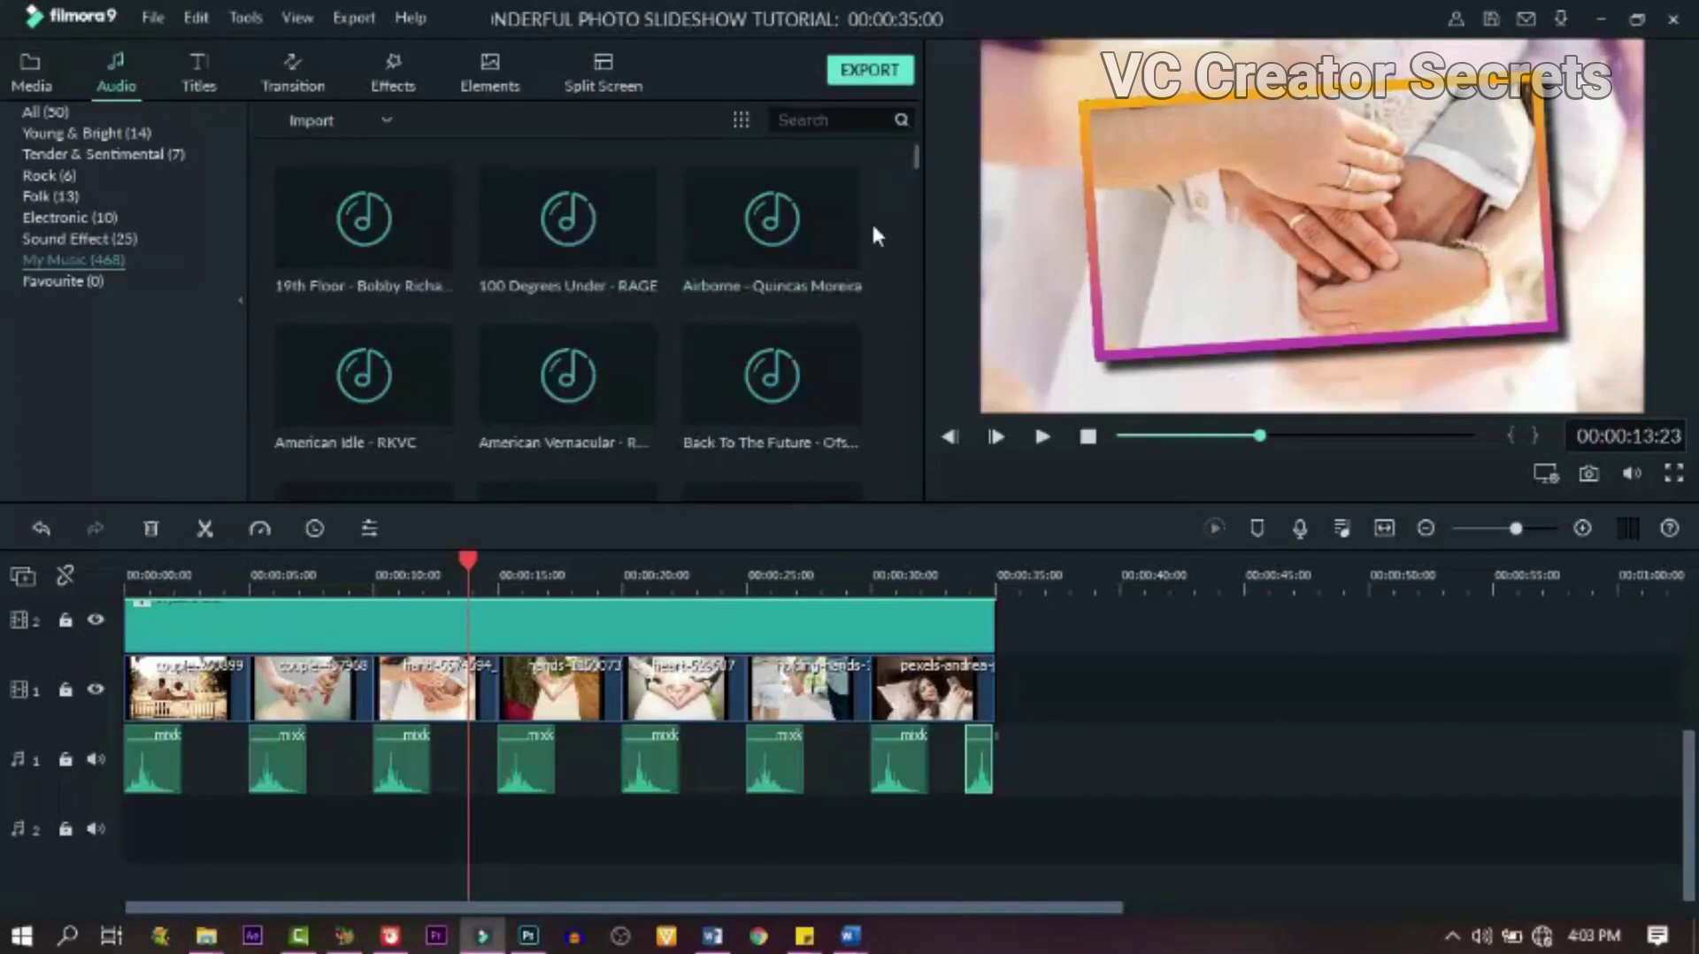
double_click(831, 223)
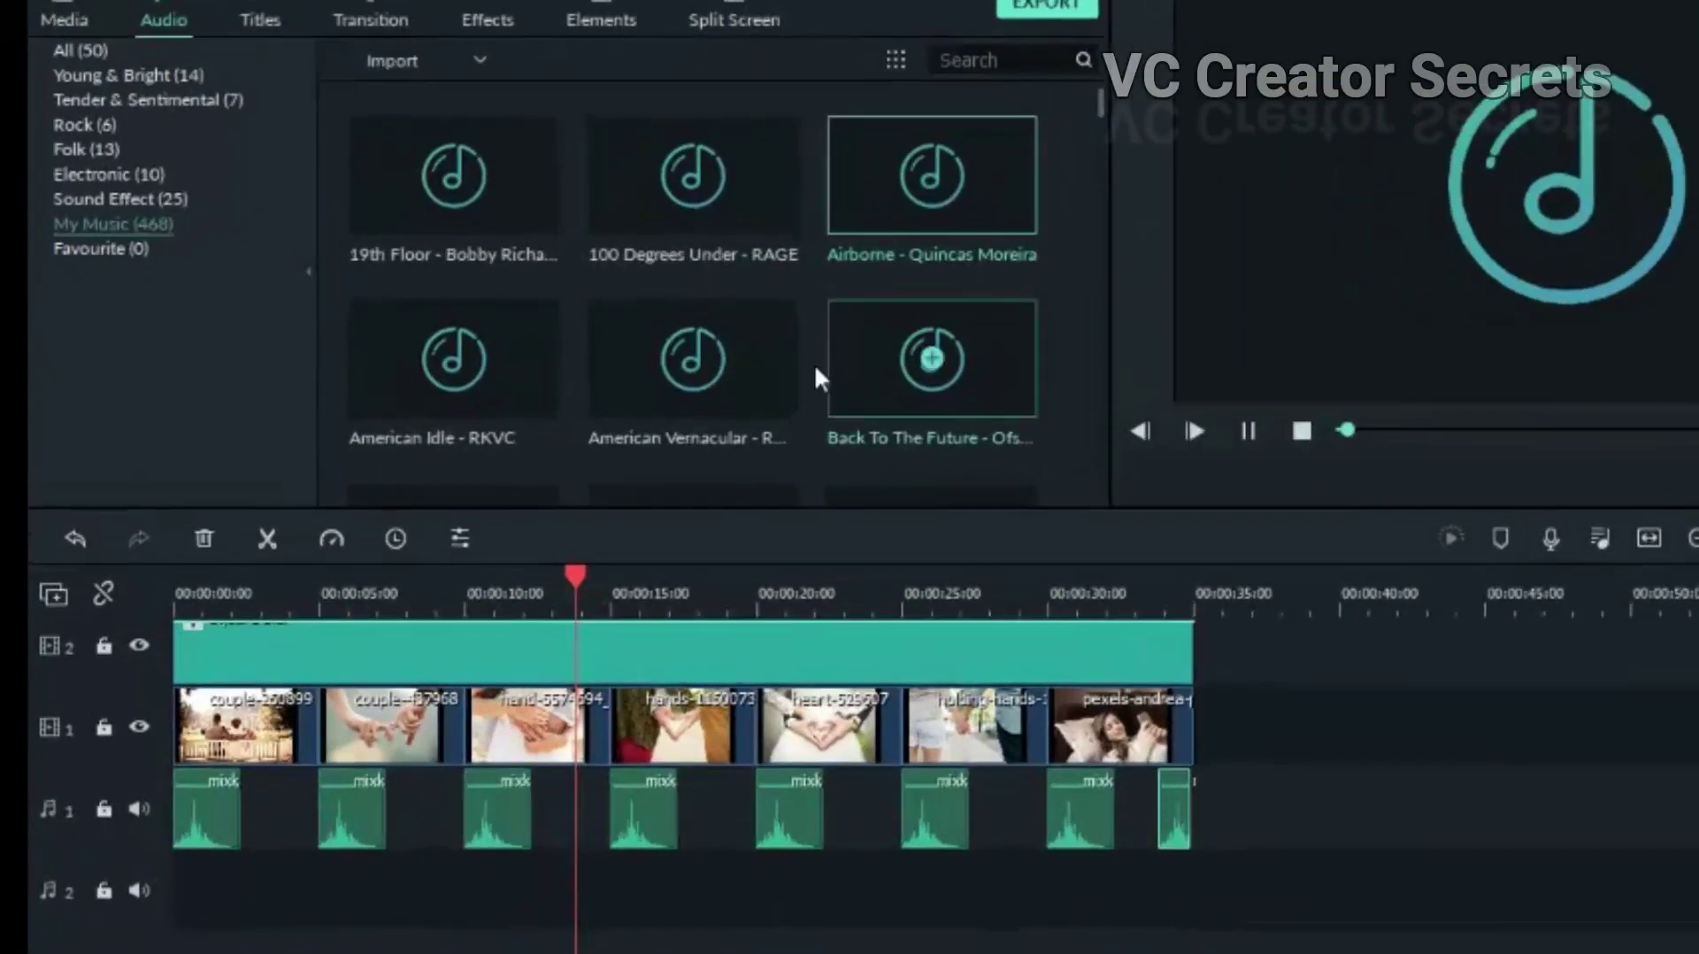
click(619, 389)
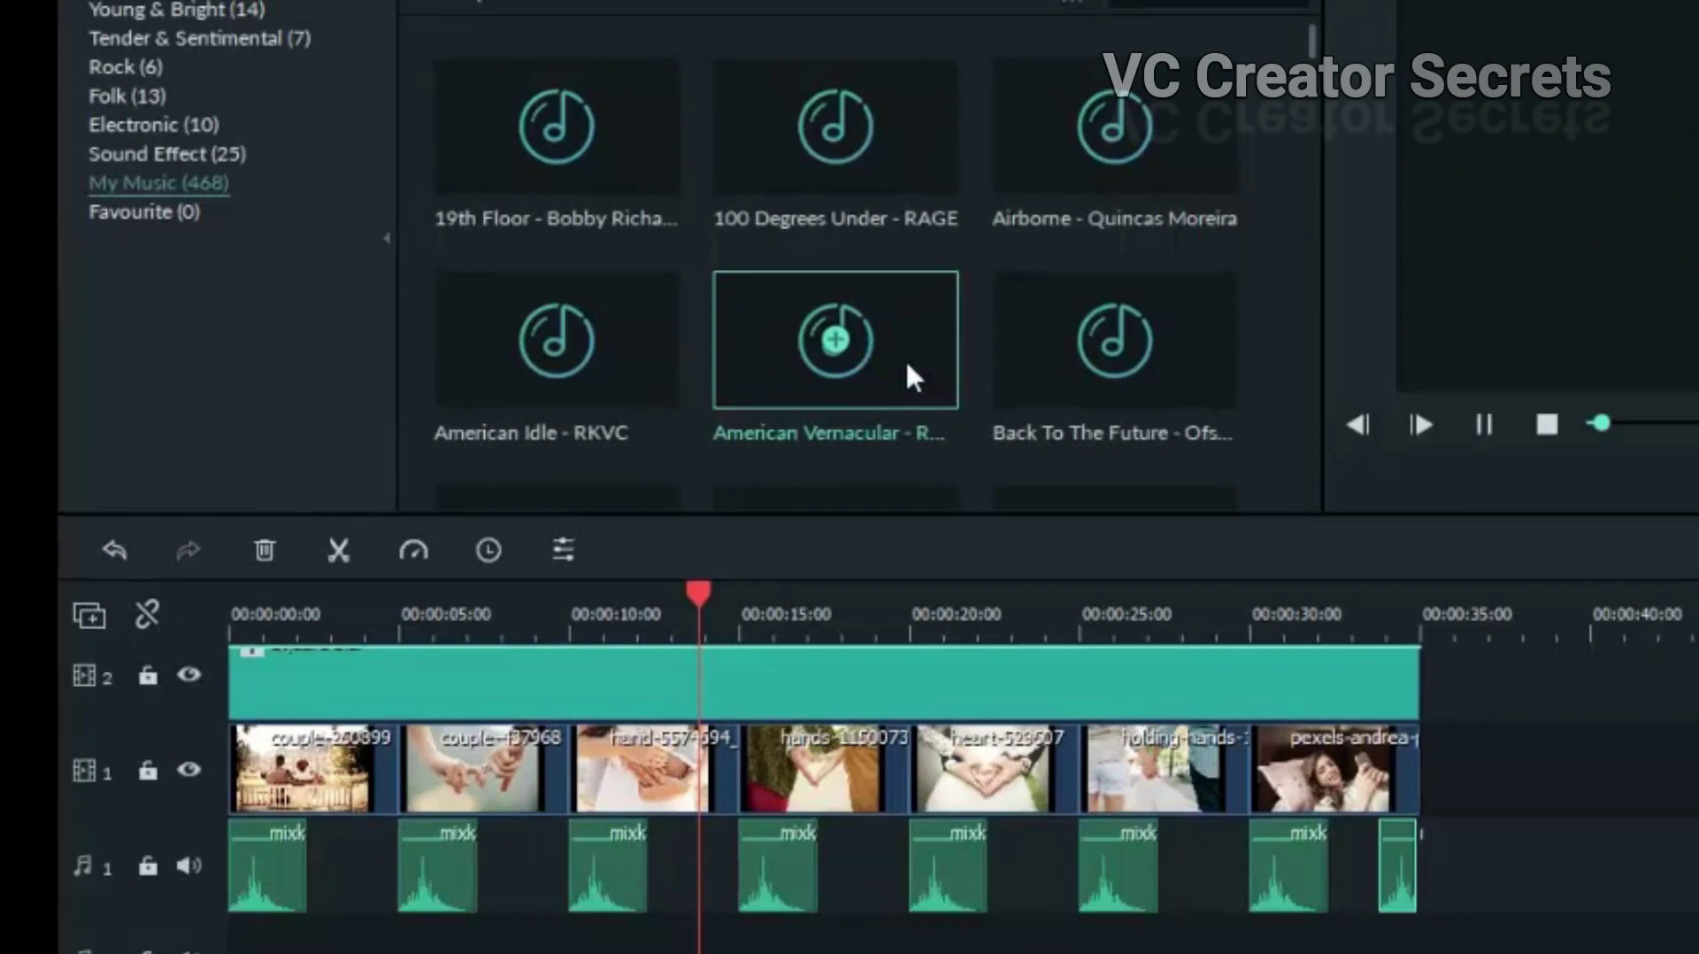
click(643, 346)
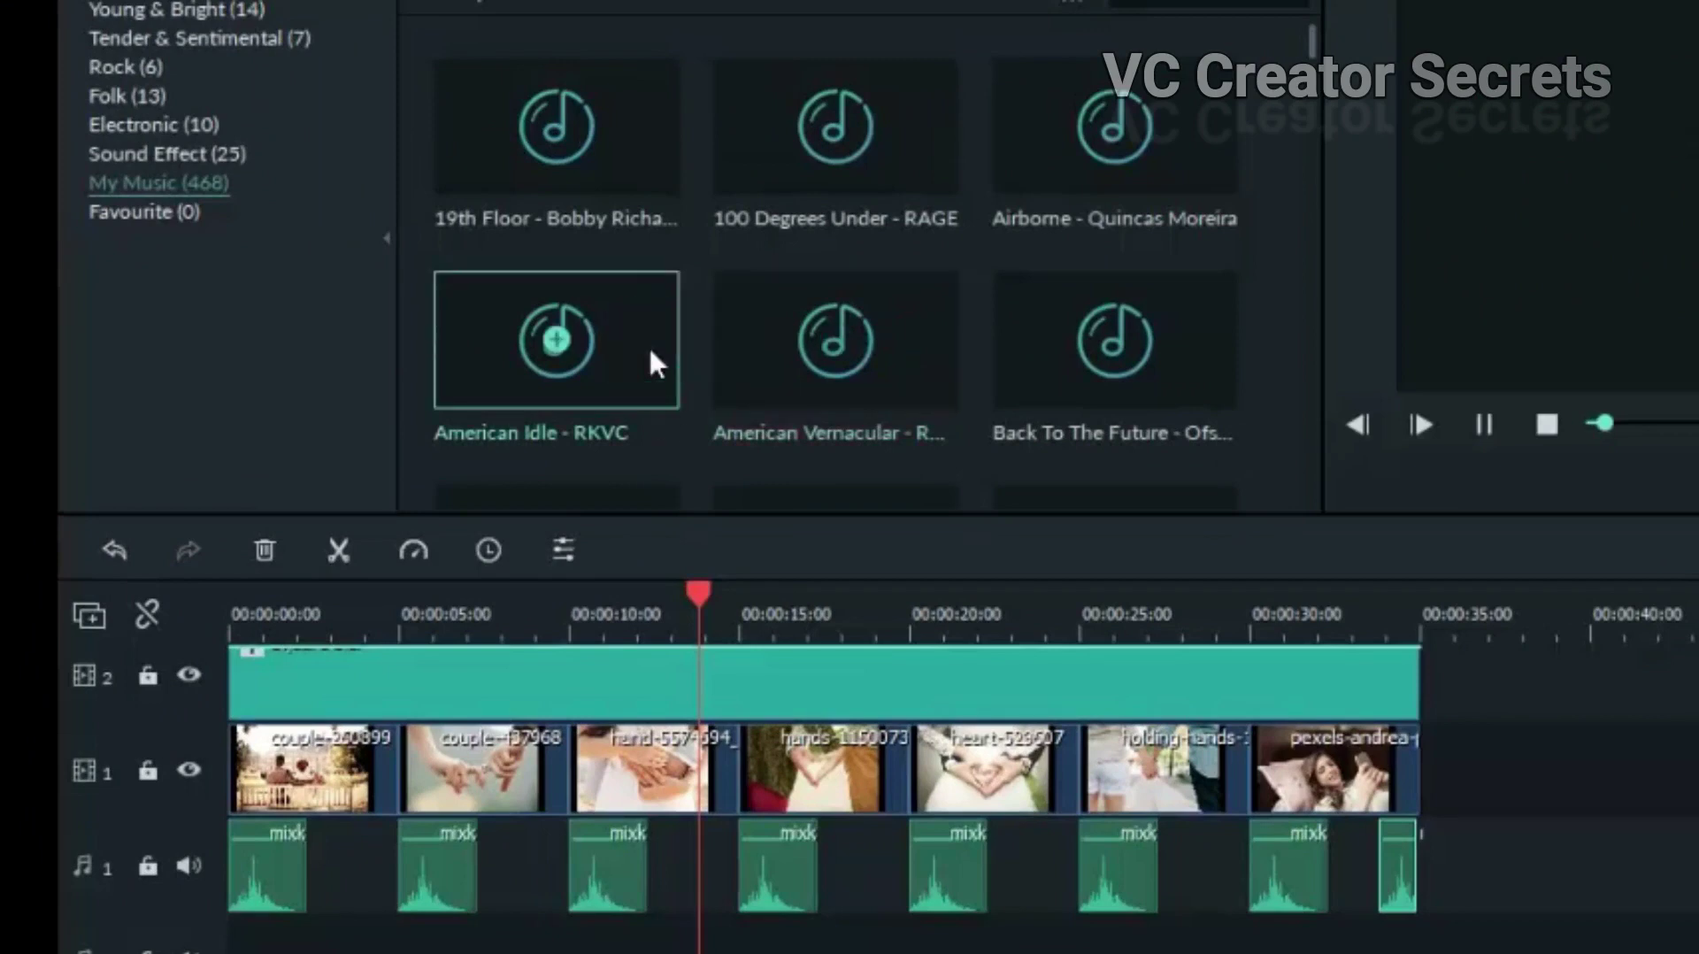
scroll(1093, 303, down, 5)
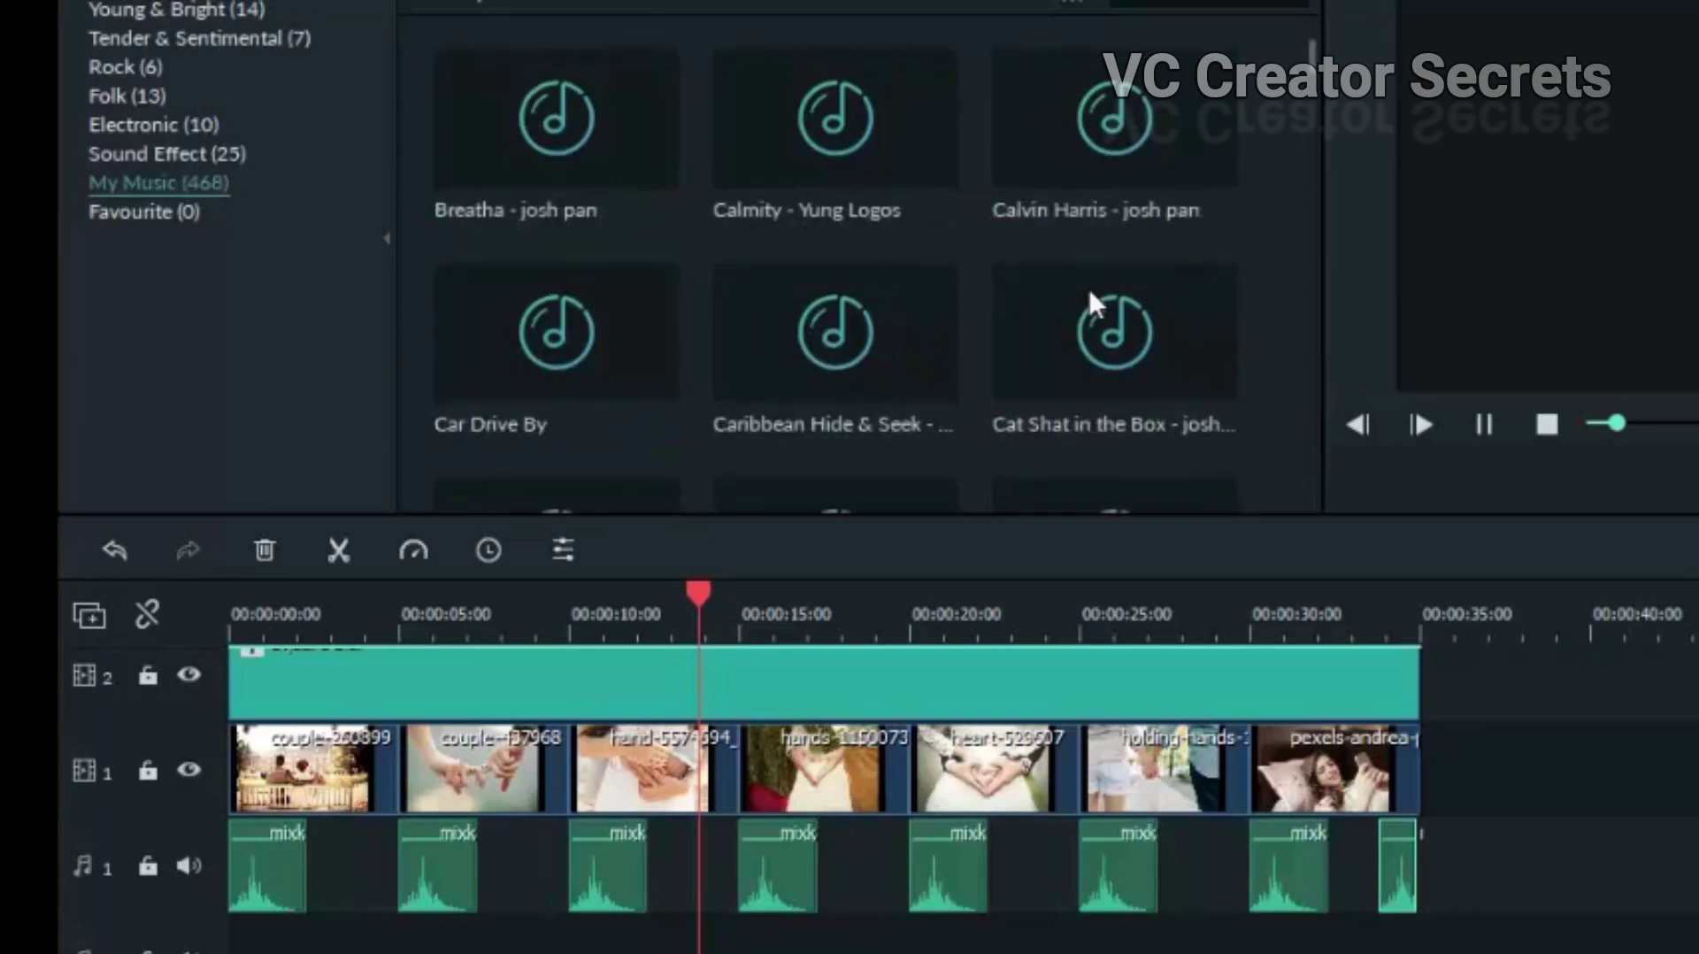
click(1182, 343)
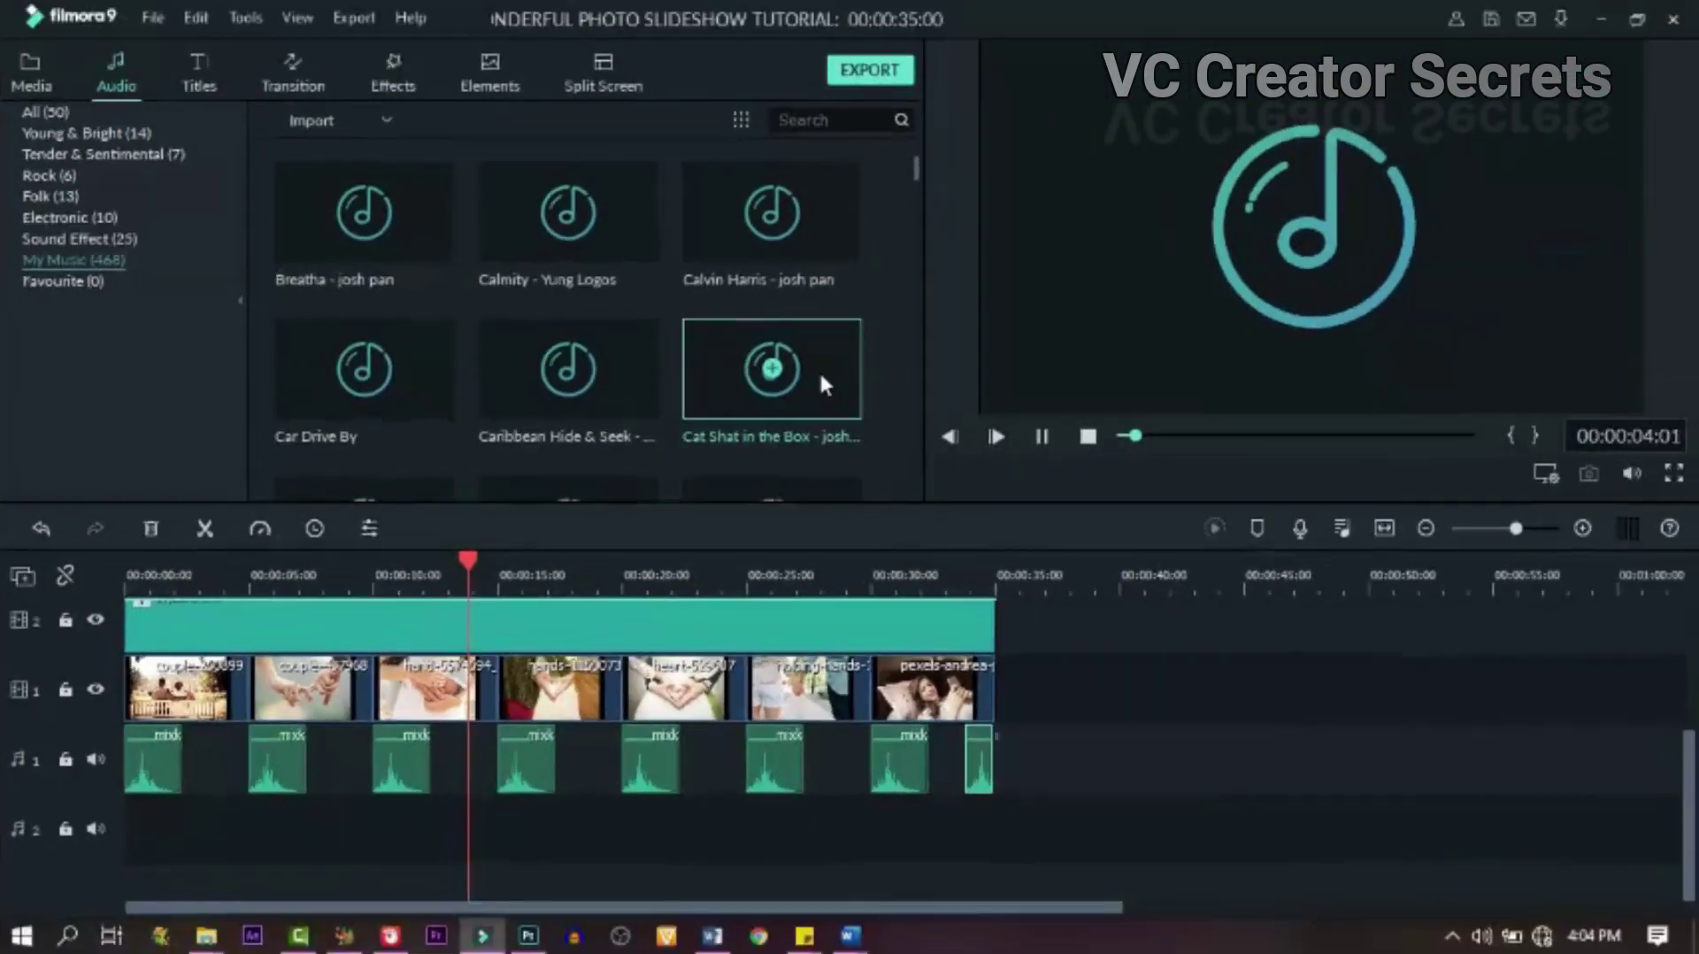
drag(819, 370, 102, 856)
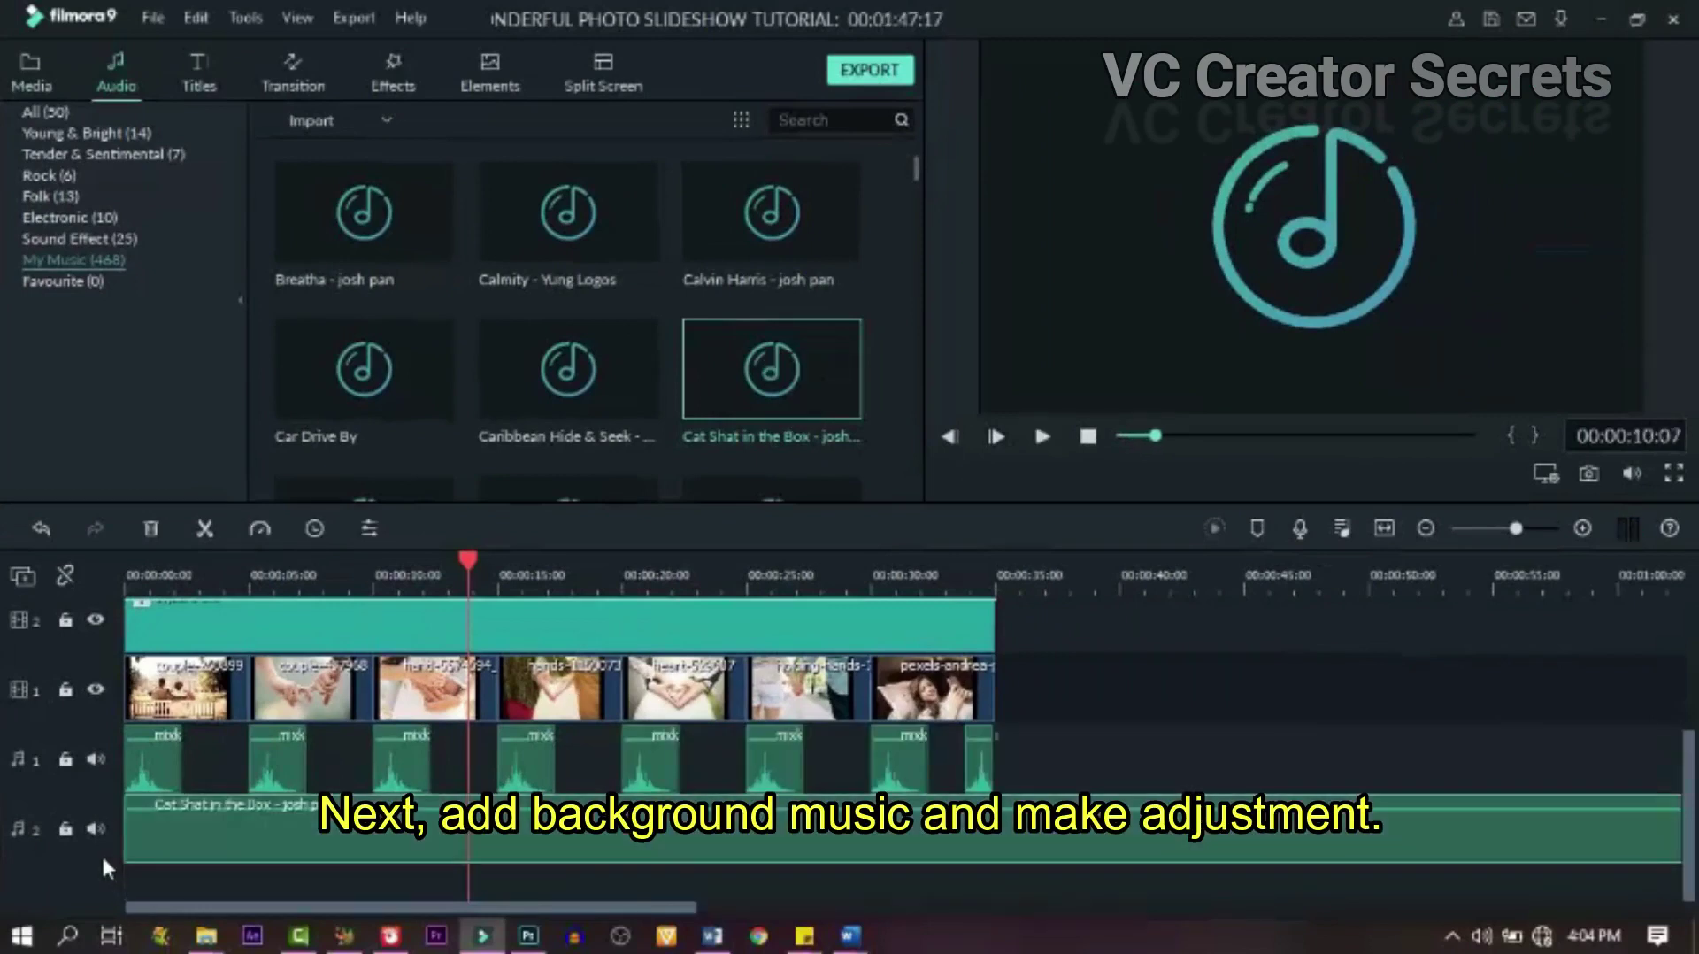